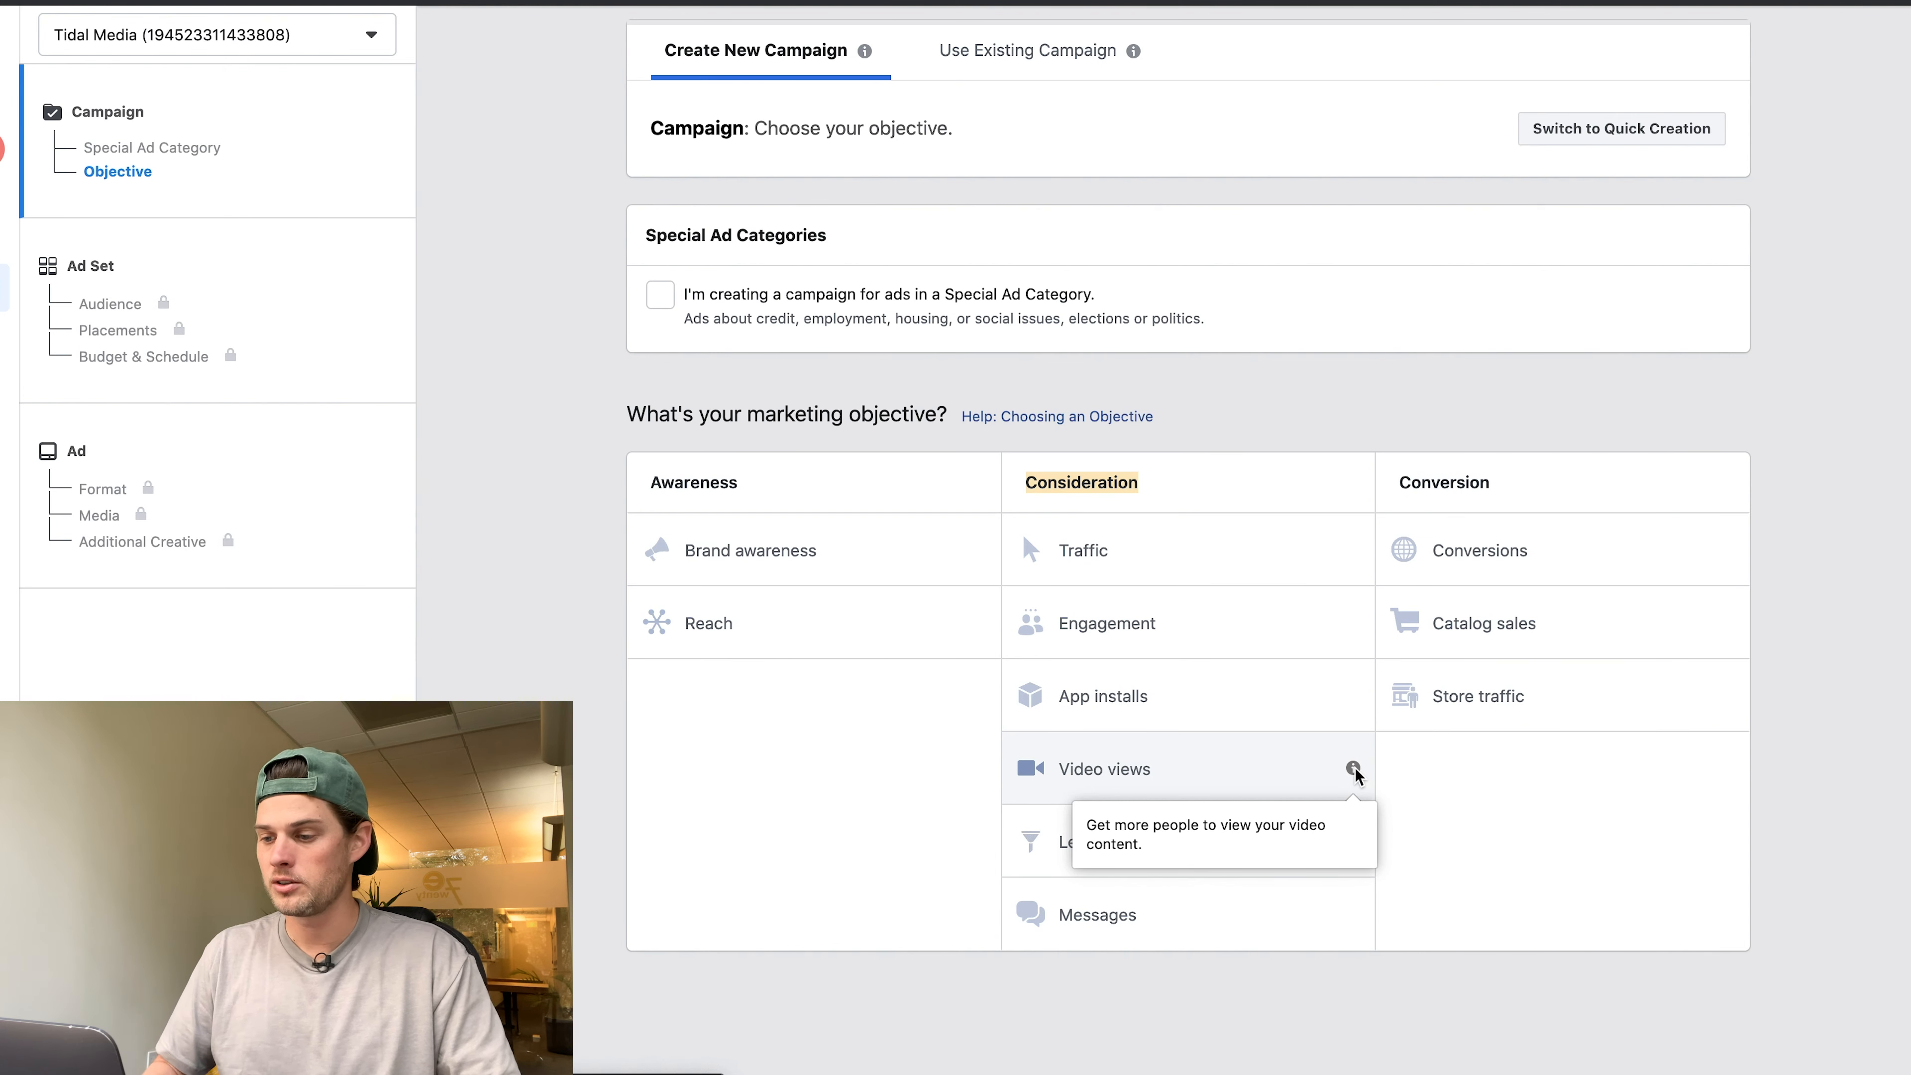
Choose Video Views as the campaign objective and continue to the ad set page.
click(1143, 772)
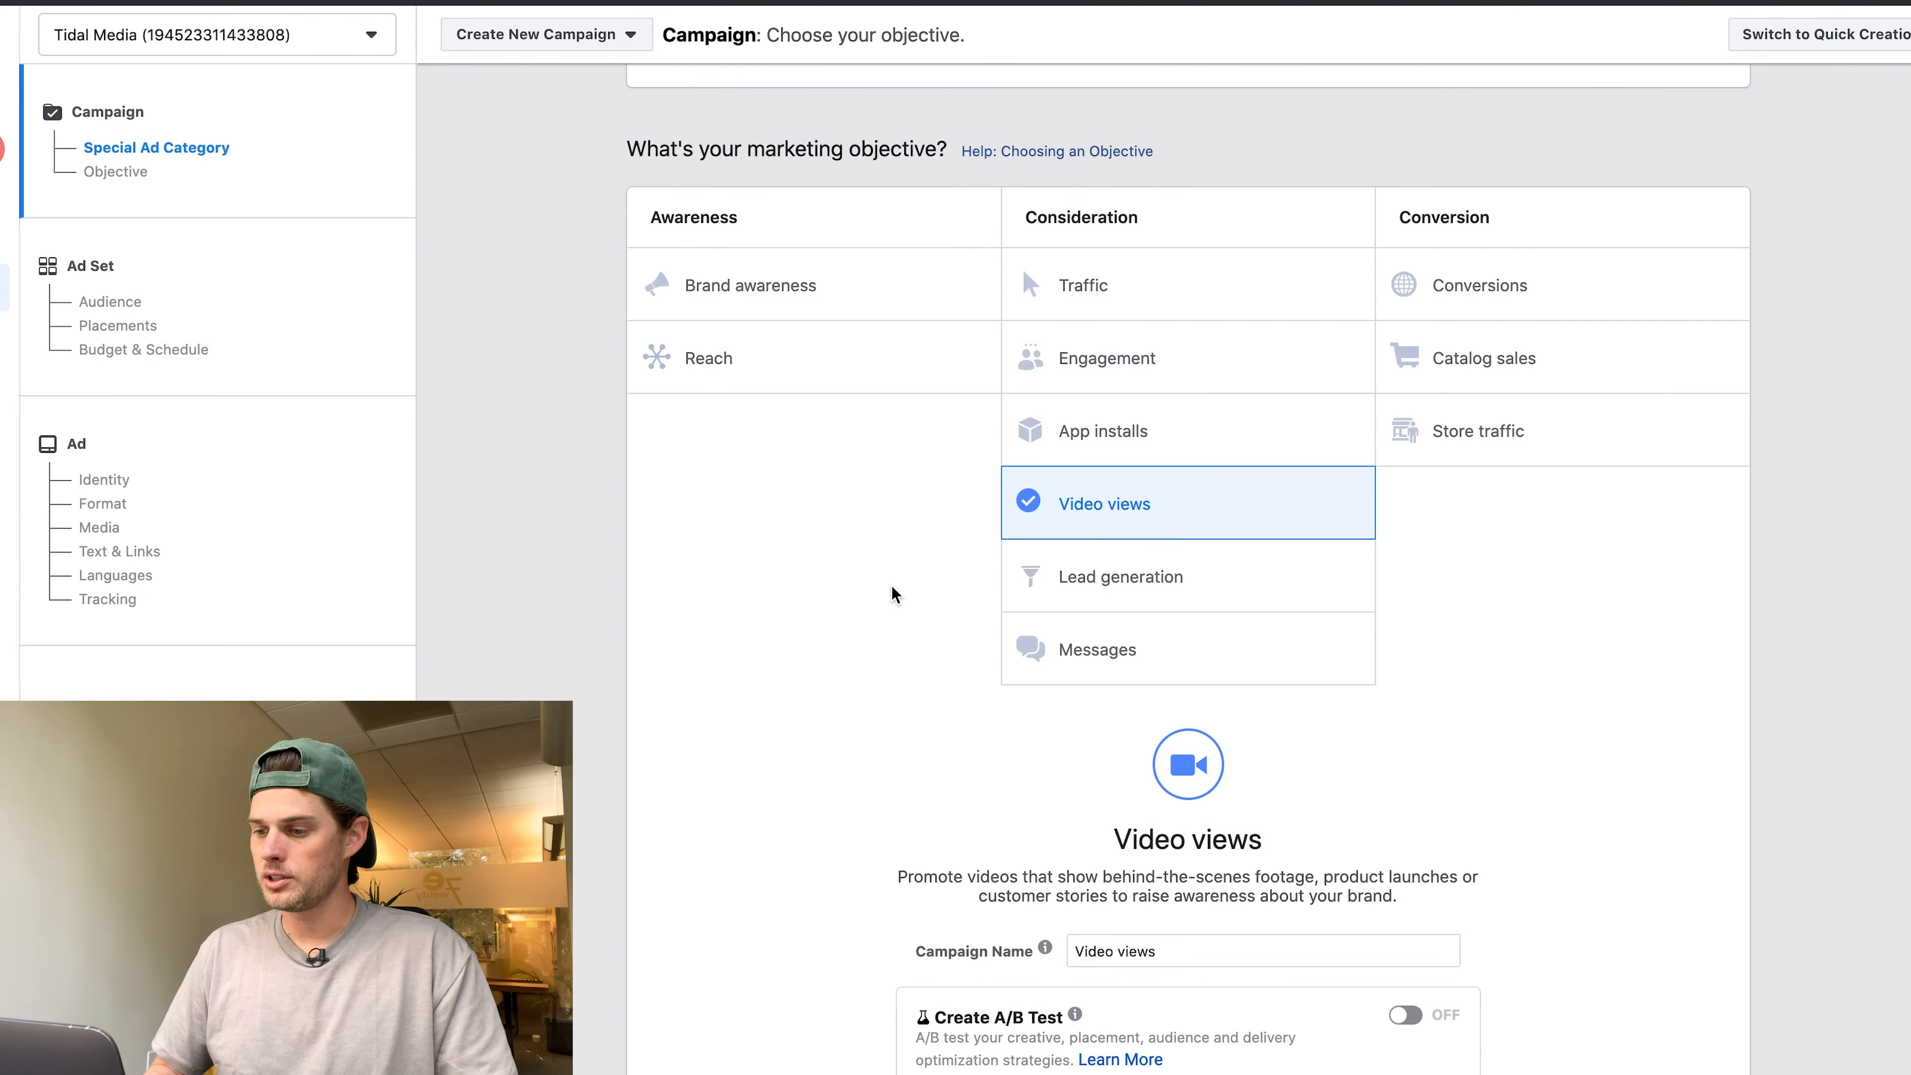
scroll(891, 586, down, 5)
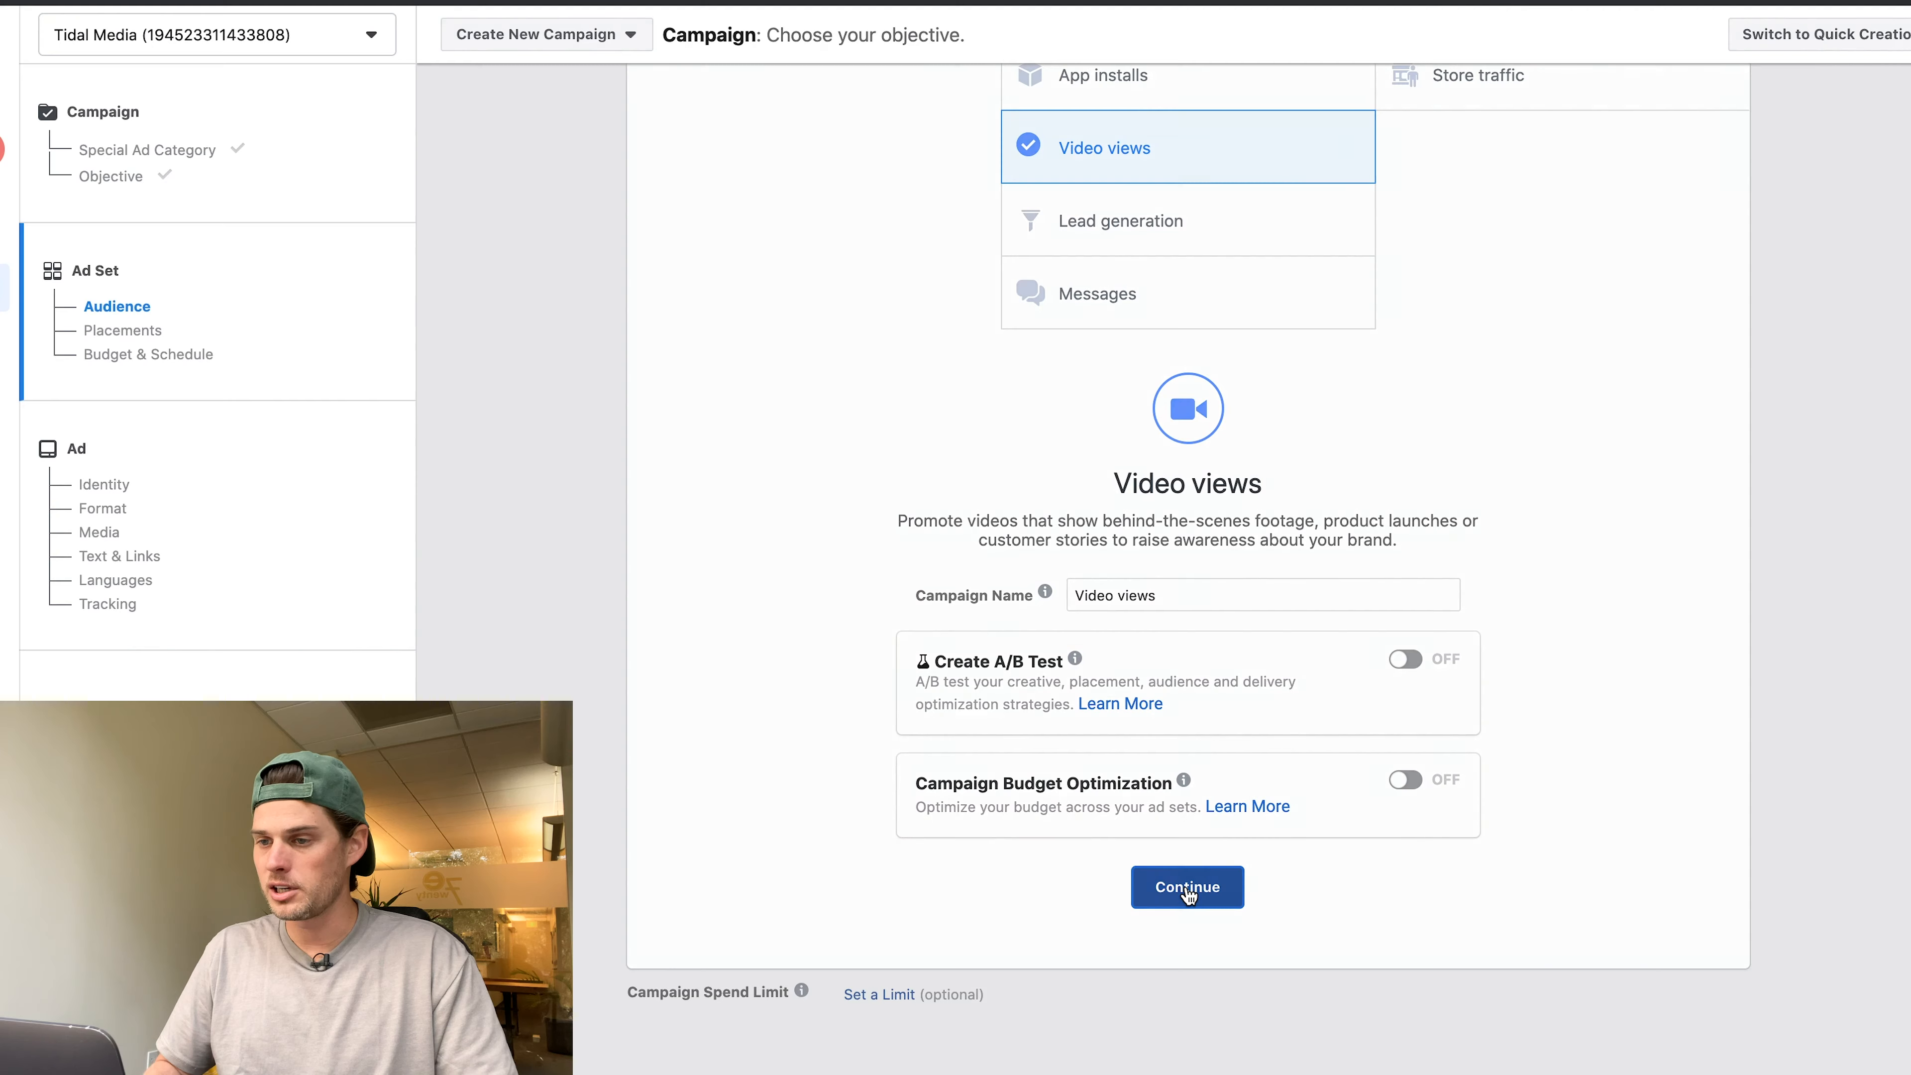
click(1186, 888)
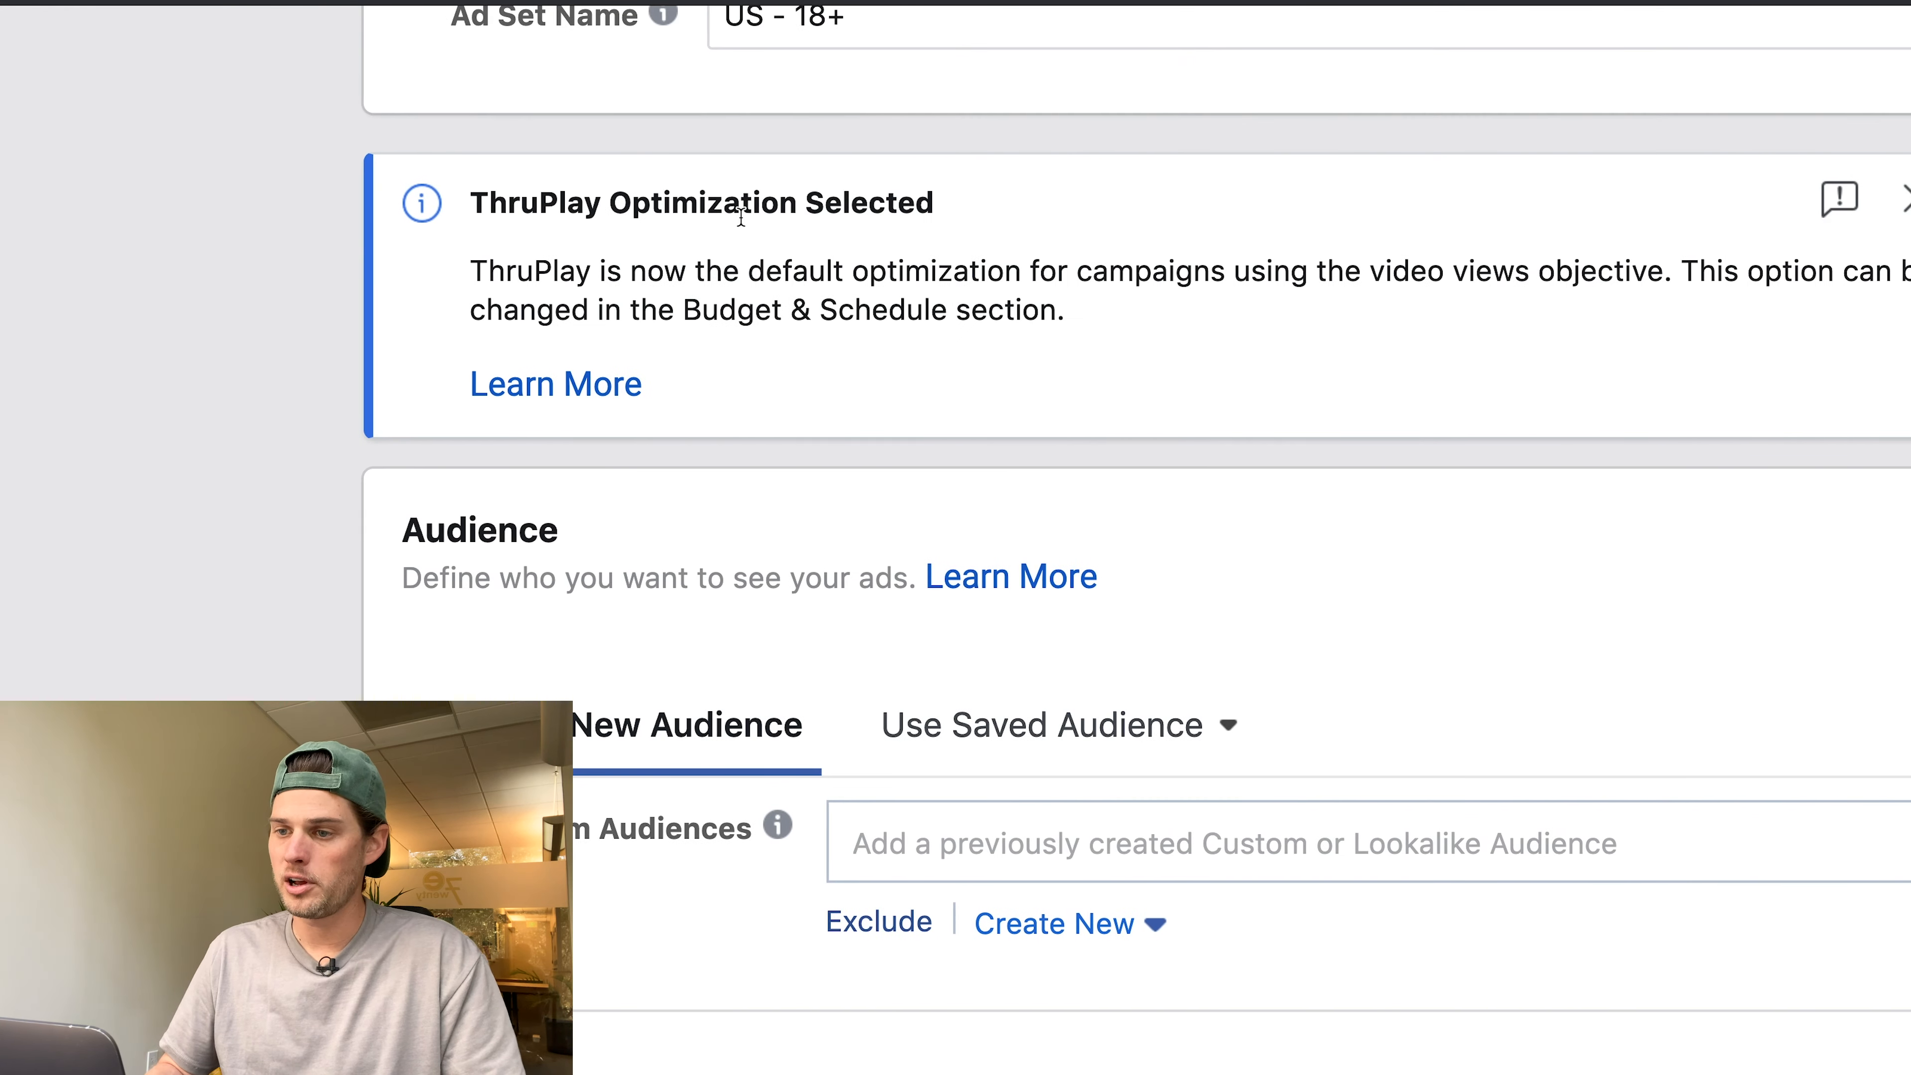
Open the Learn More help on ThruPlay optimization and highlight its explanatory paragraph.
scroll(773, 257, right, 2)
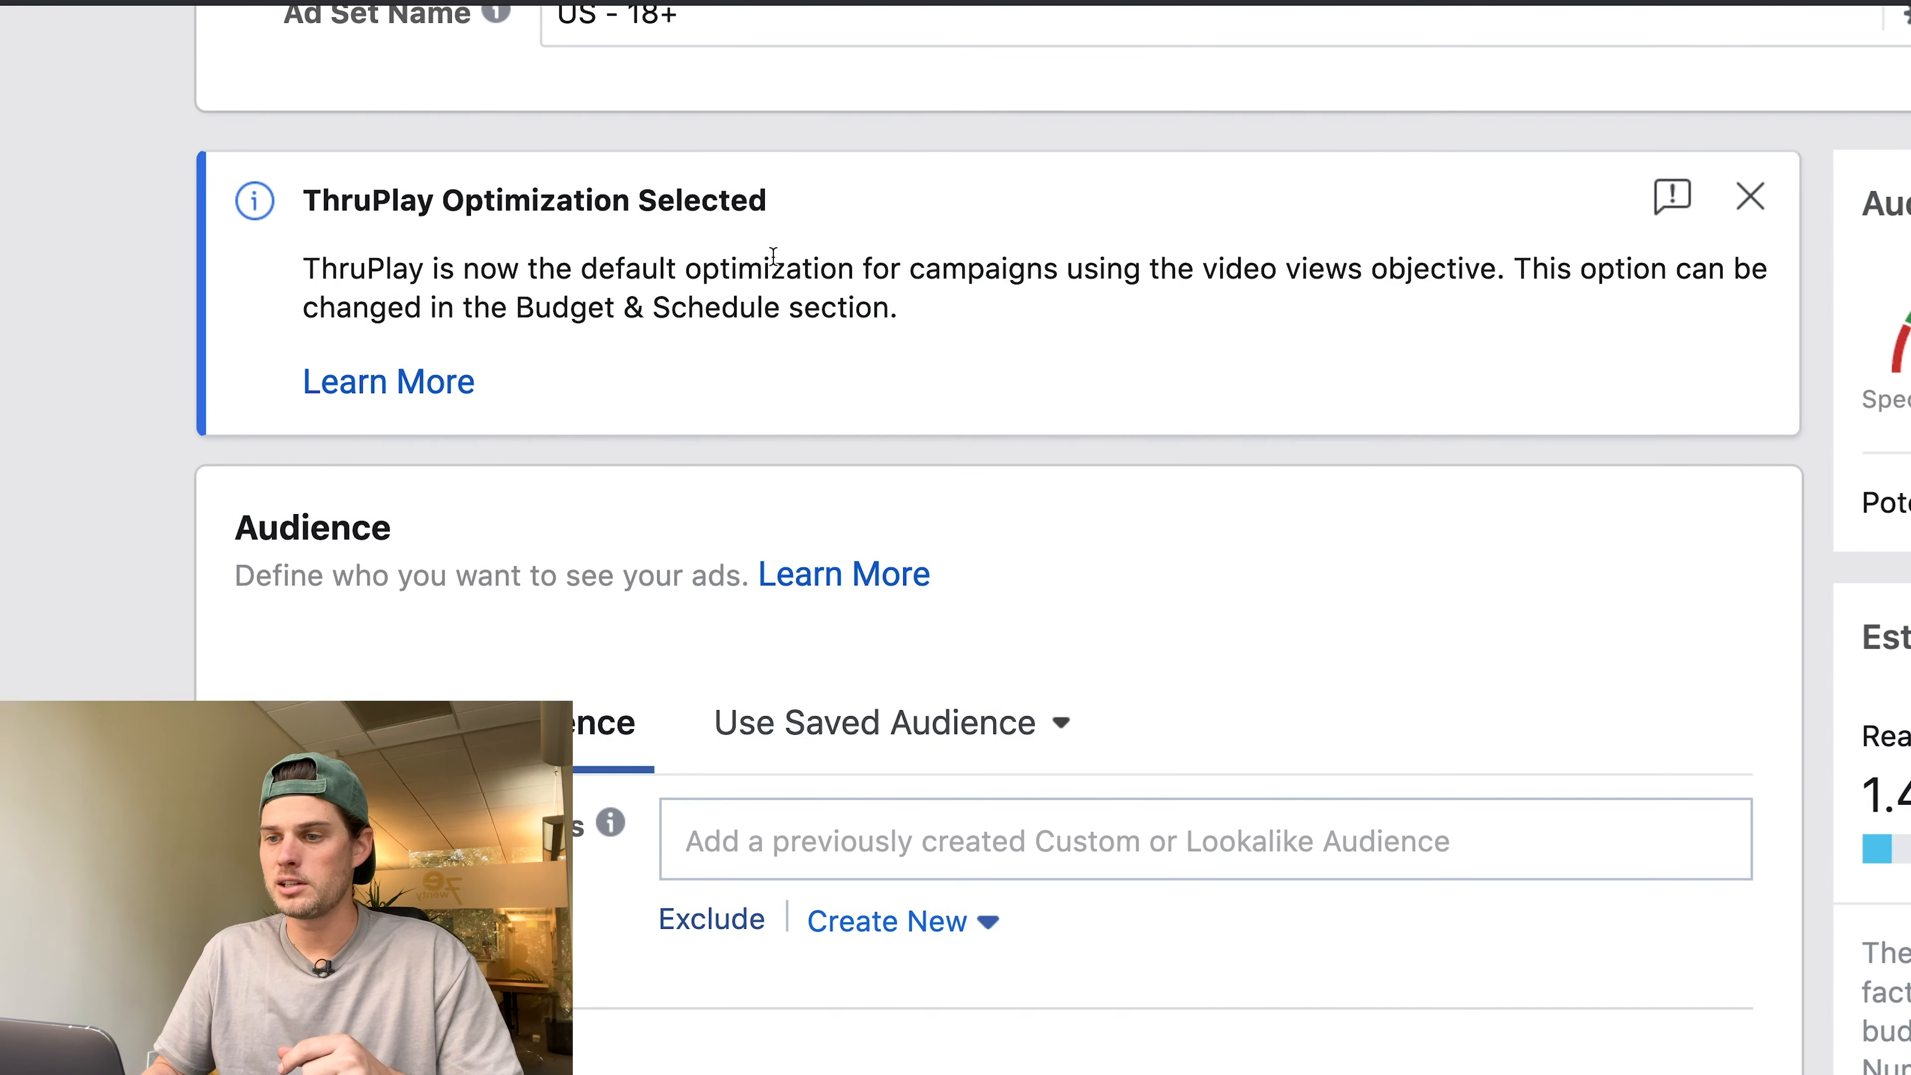
scroll(677, 237, down, 2)
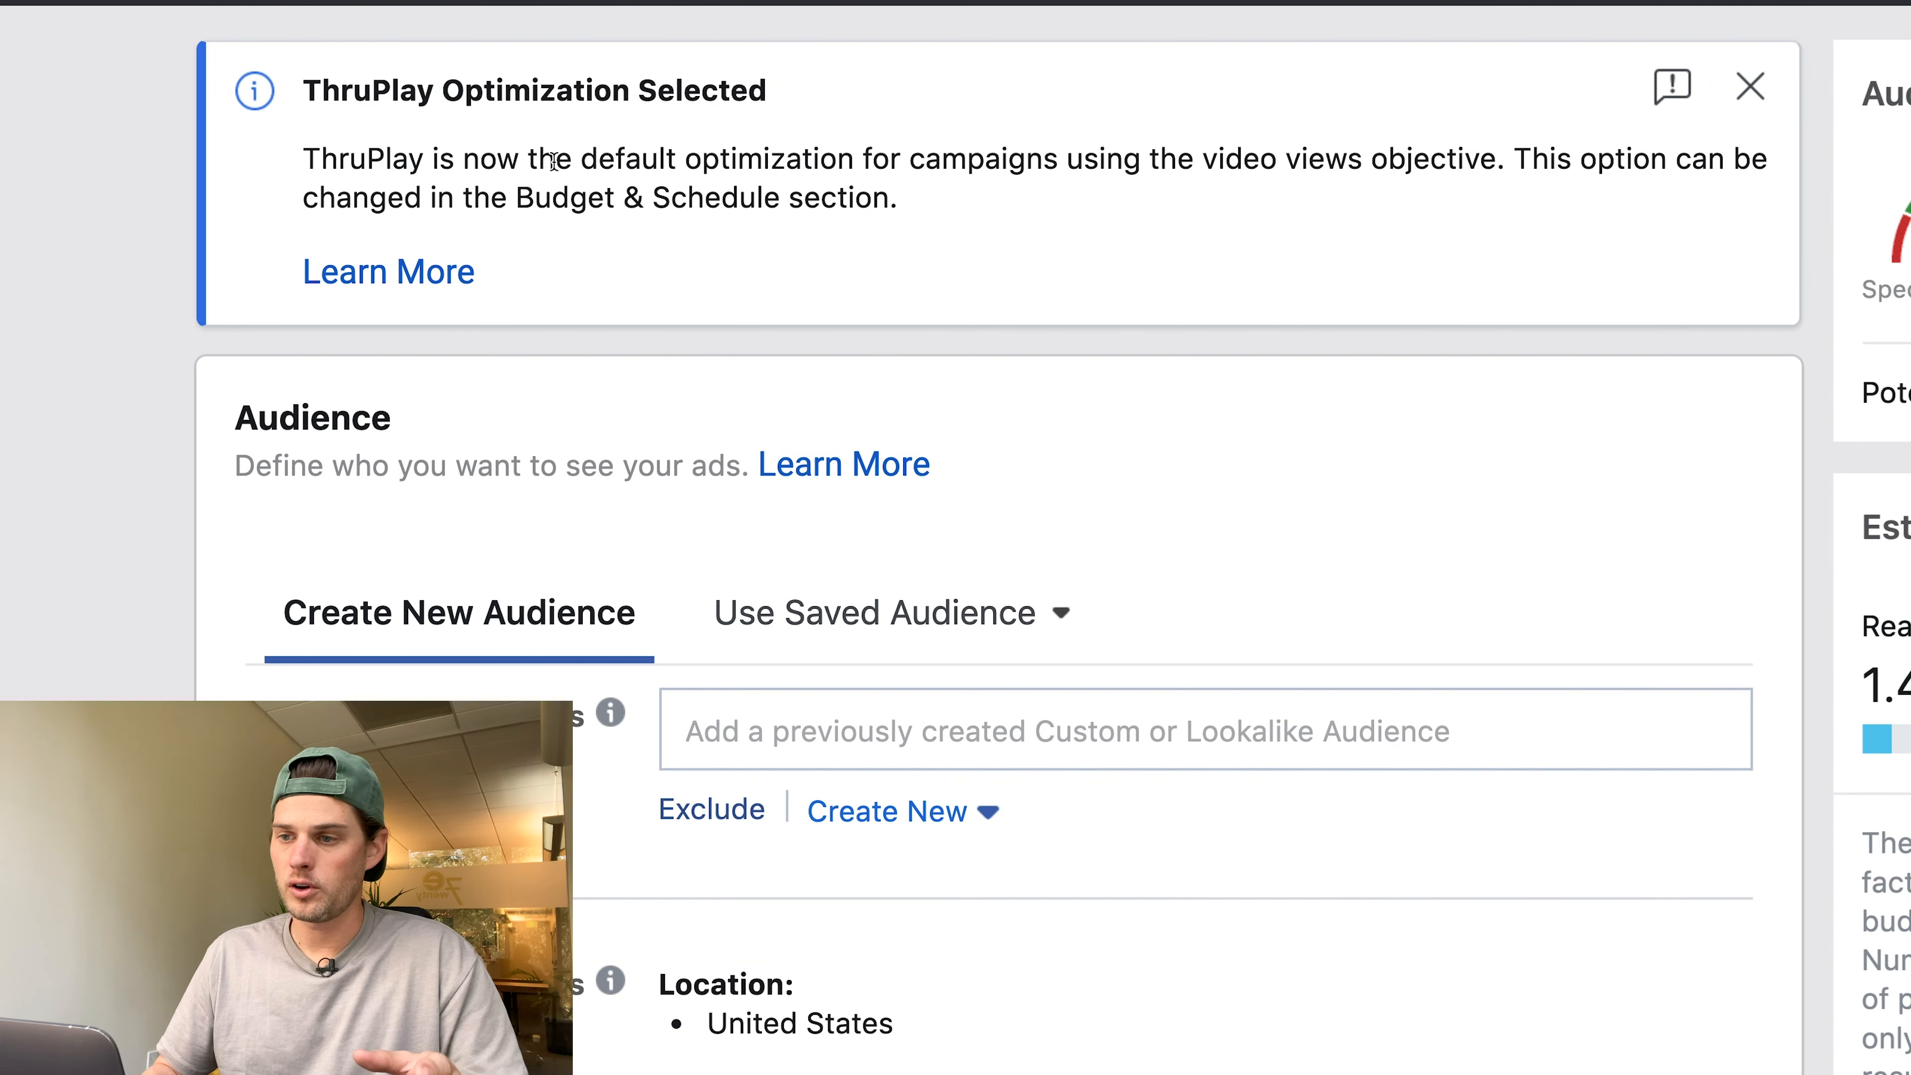
drag(557, 158, 1505, 165)
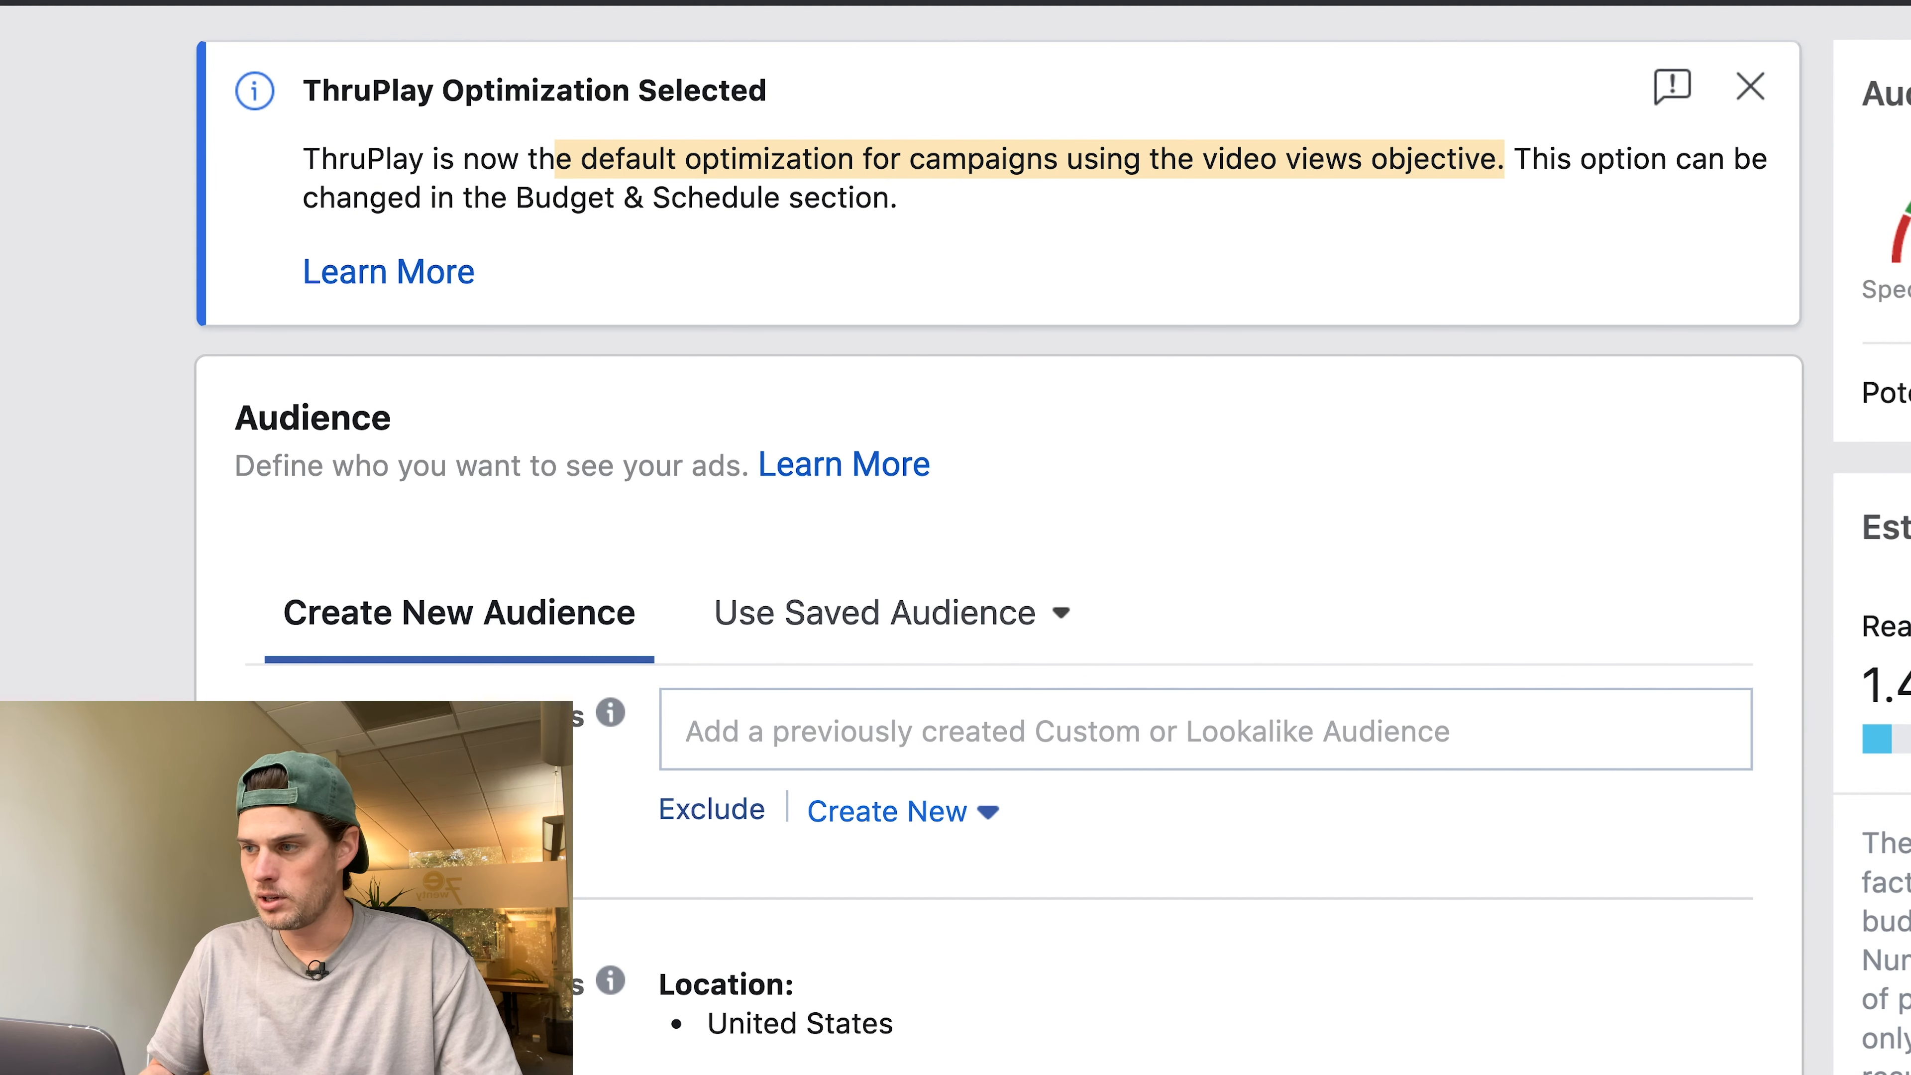
click(1631, 158)
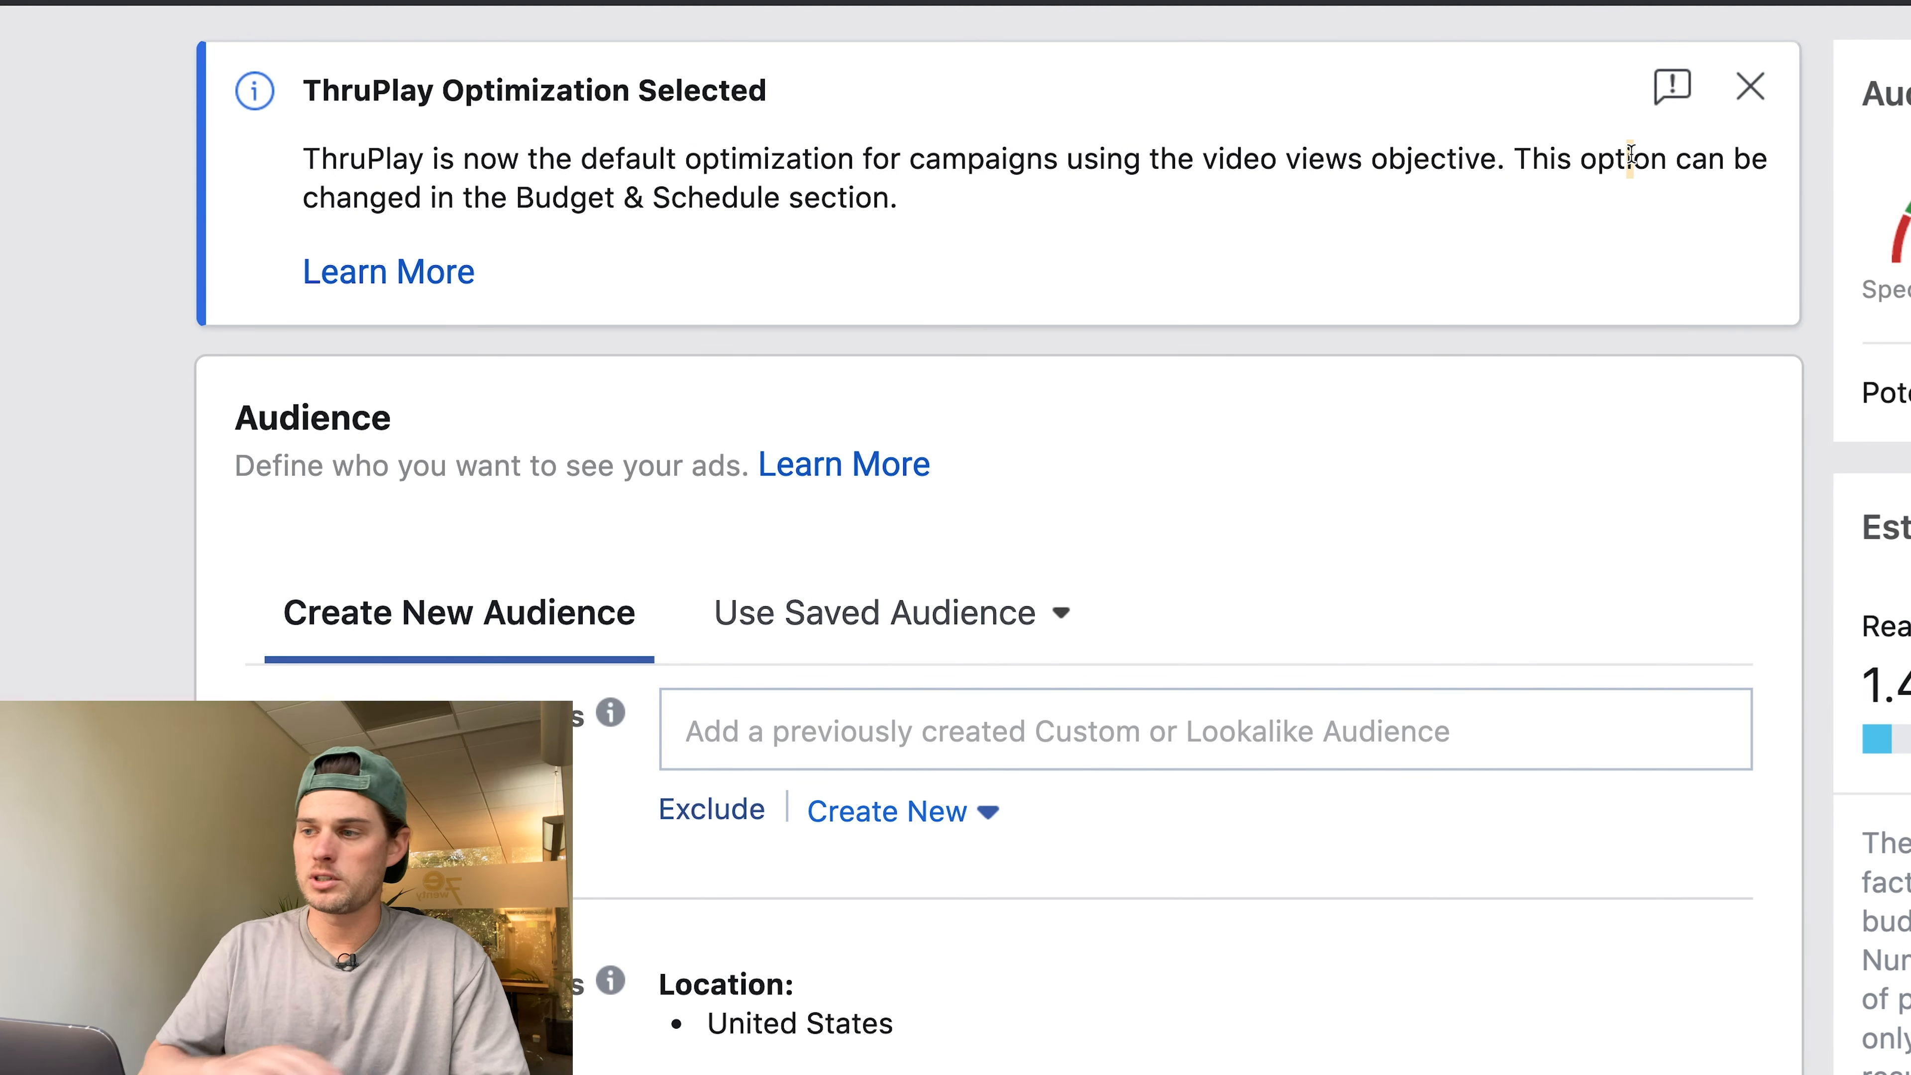
click(375, 272)
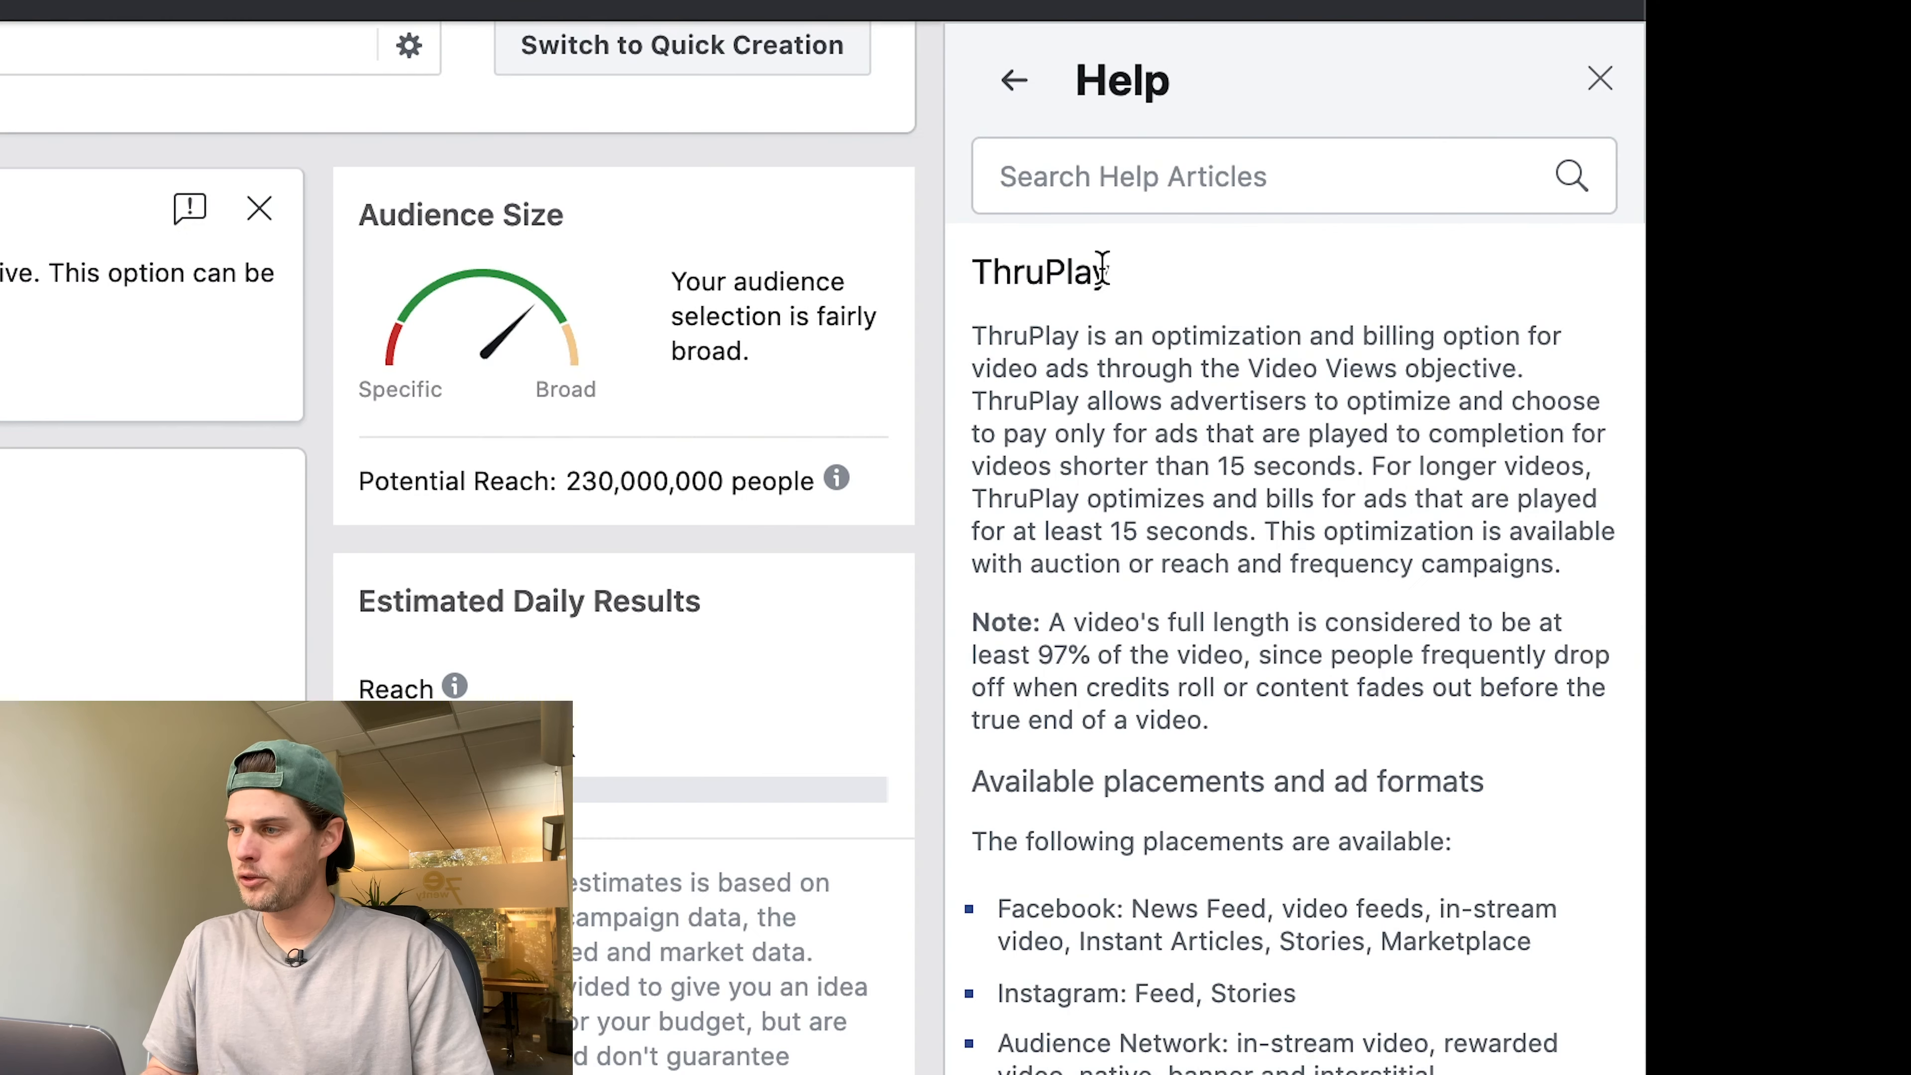
drag(971, 335, 1463, 877)
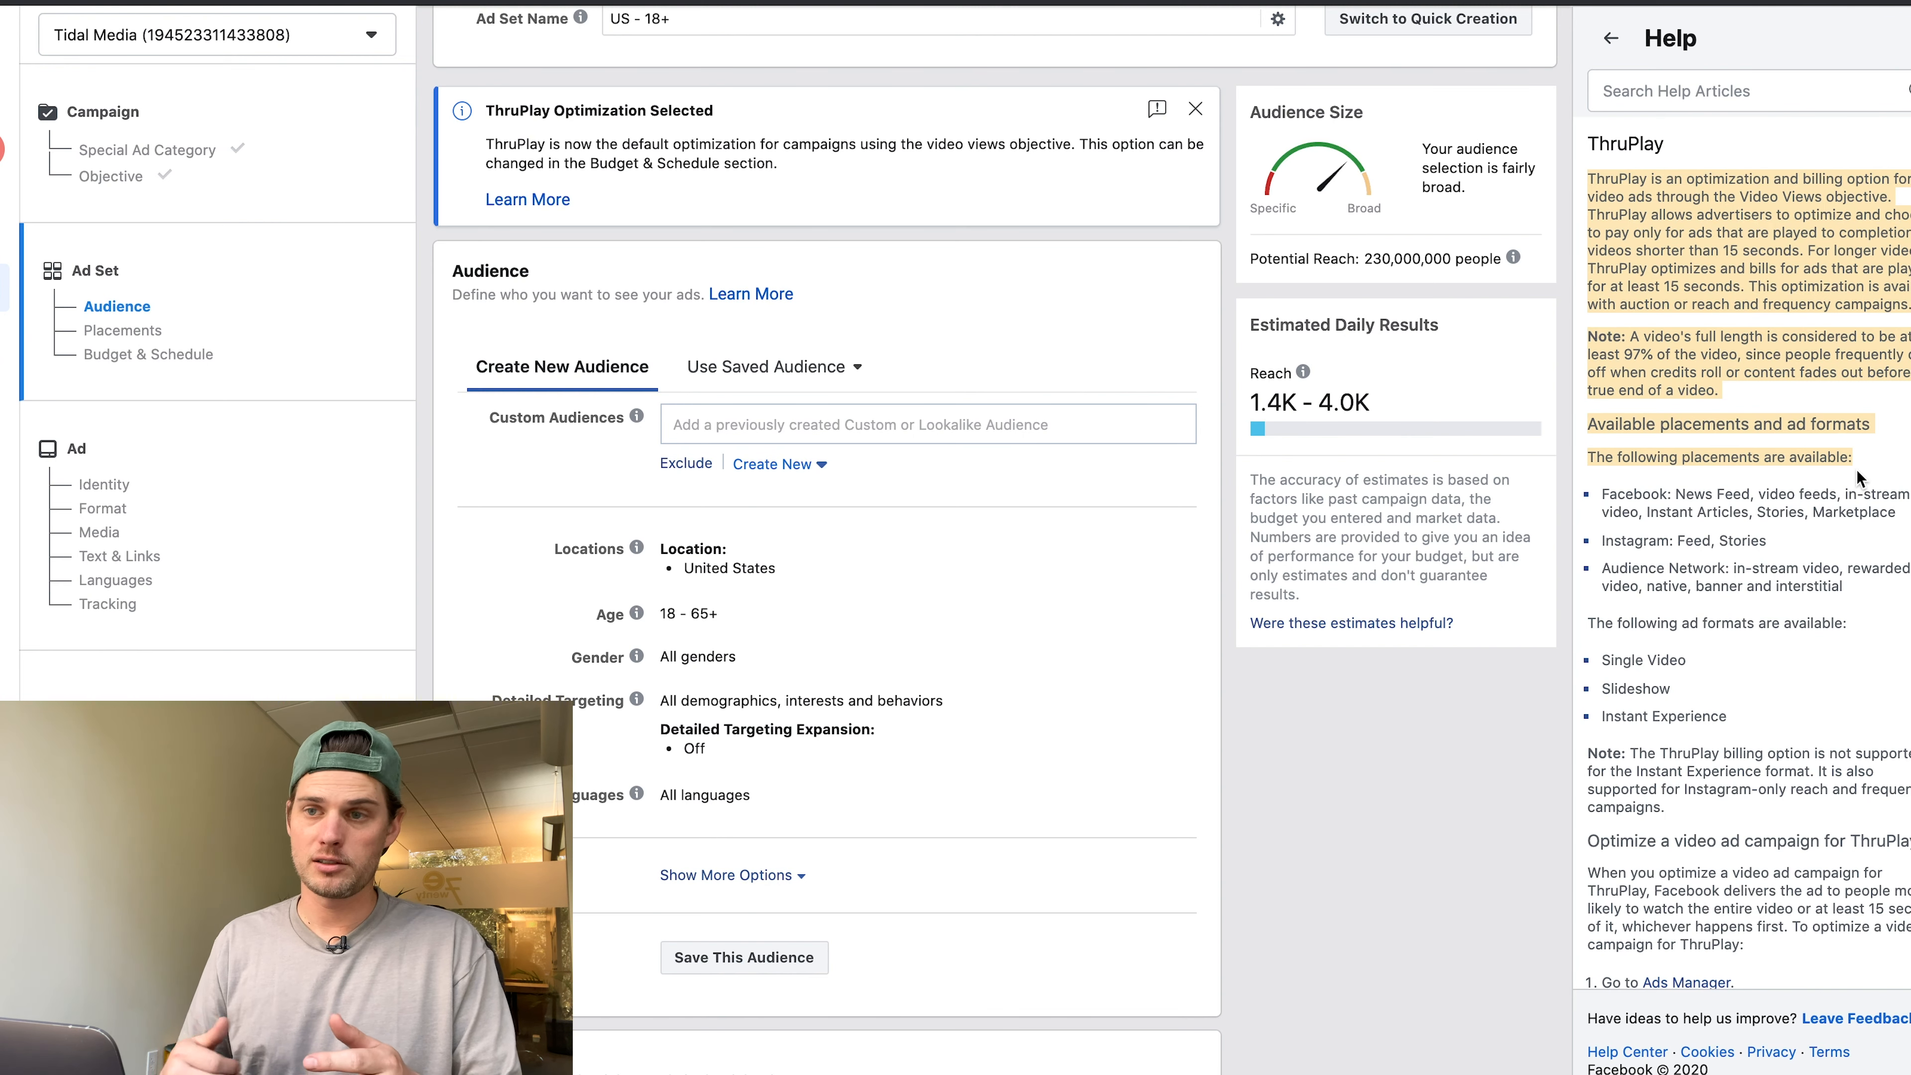
Highlight the help article's note about ThruPlay and full video length.
click(1856, 469)
drag(1587, 337, 1780, 398)
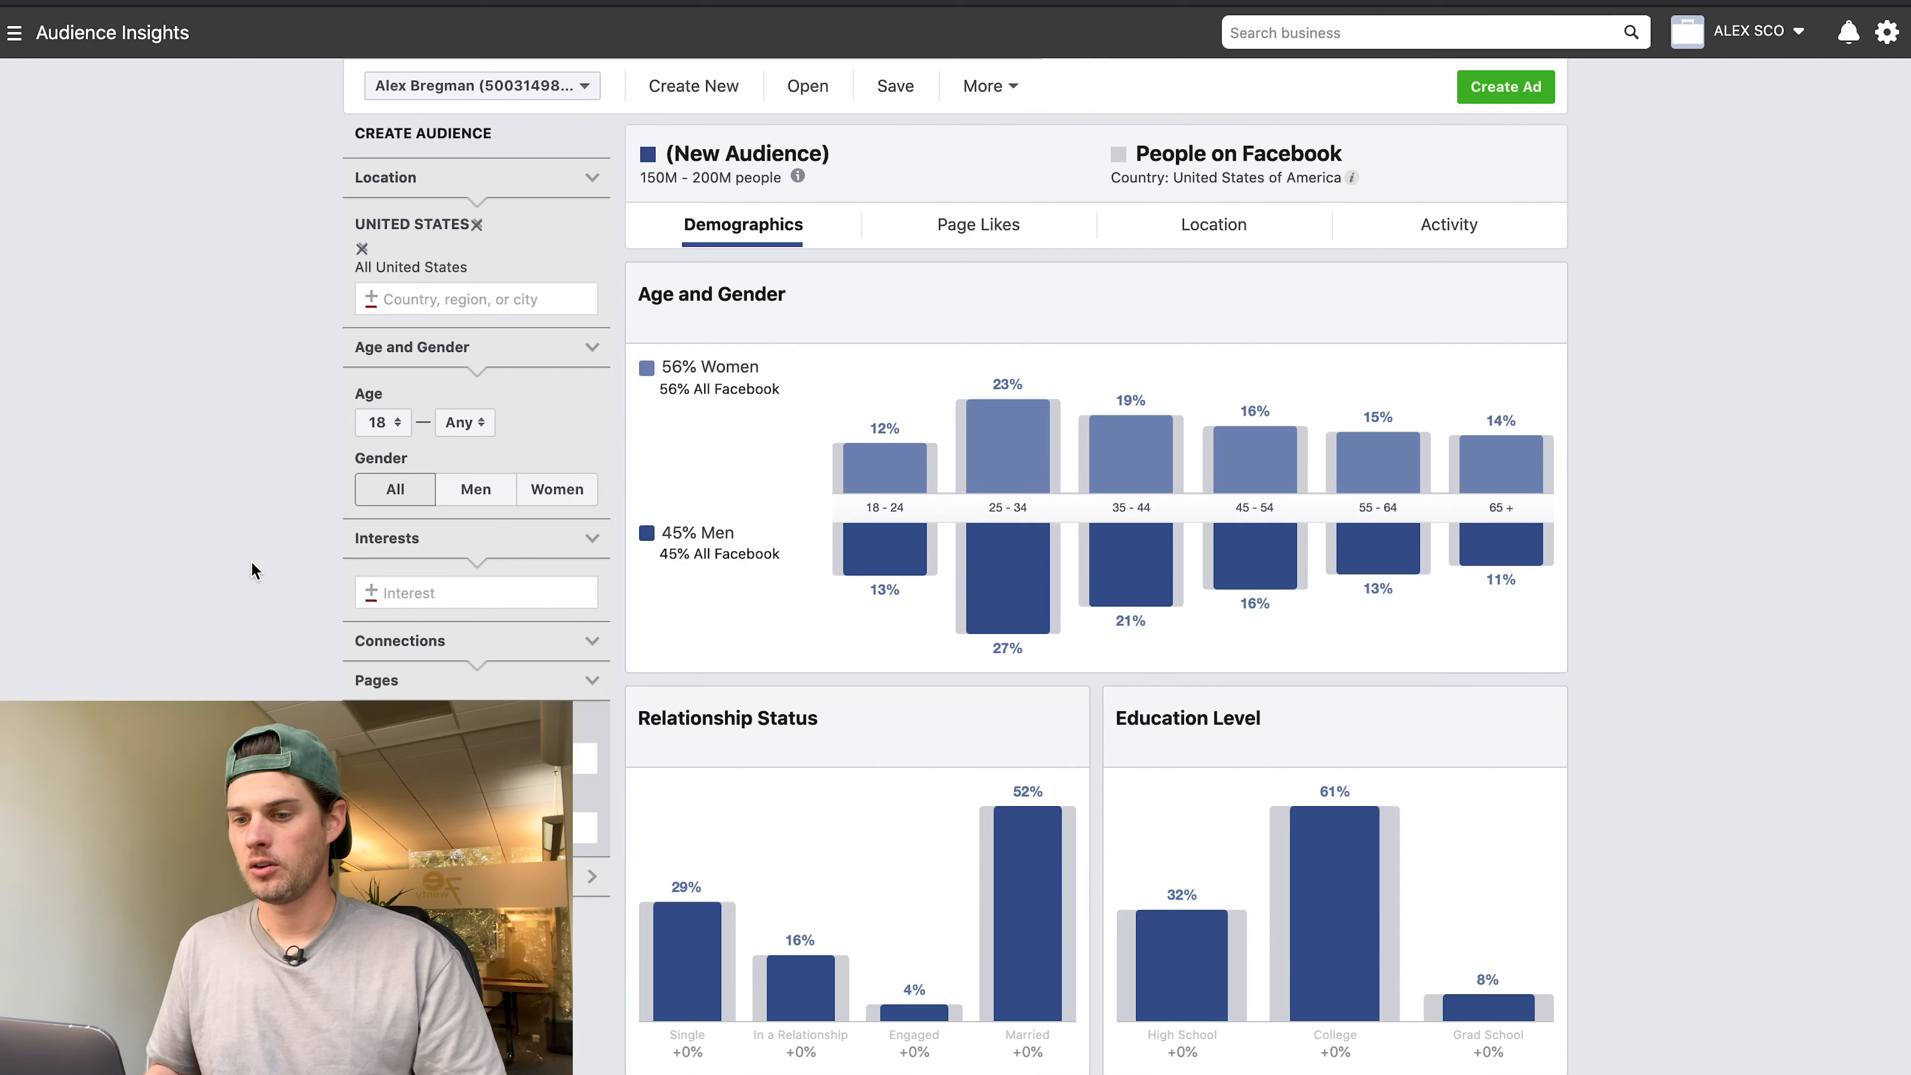
Scroll down to Detailed Targeting and open it for editing.
scroll(250, 562, down, 2)
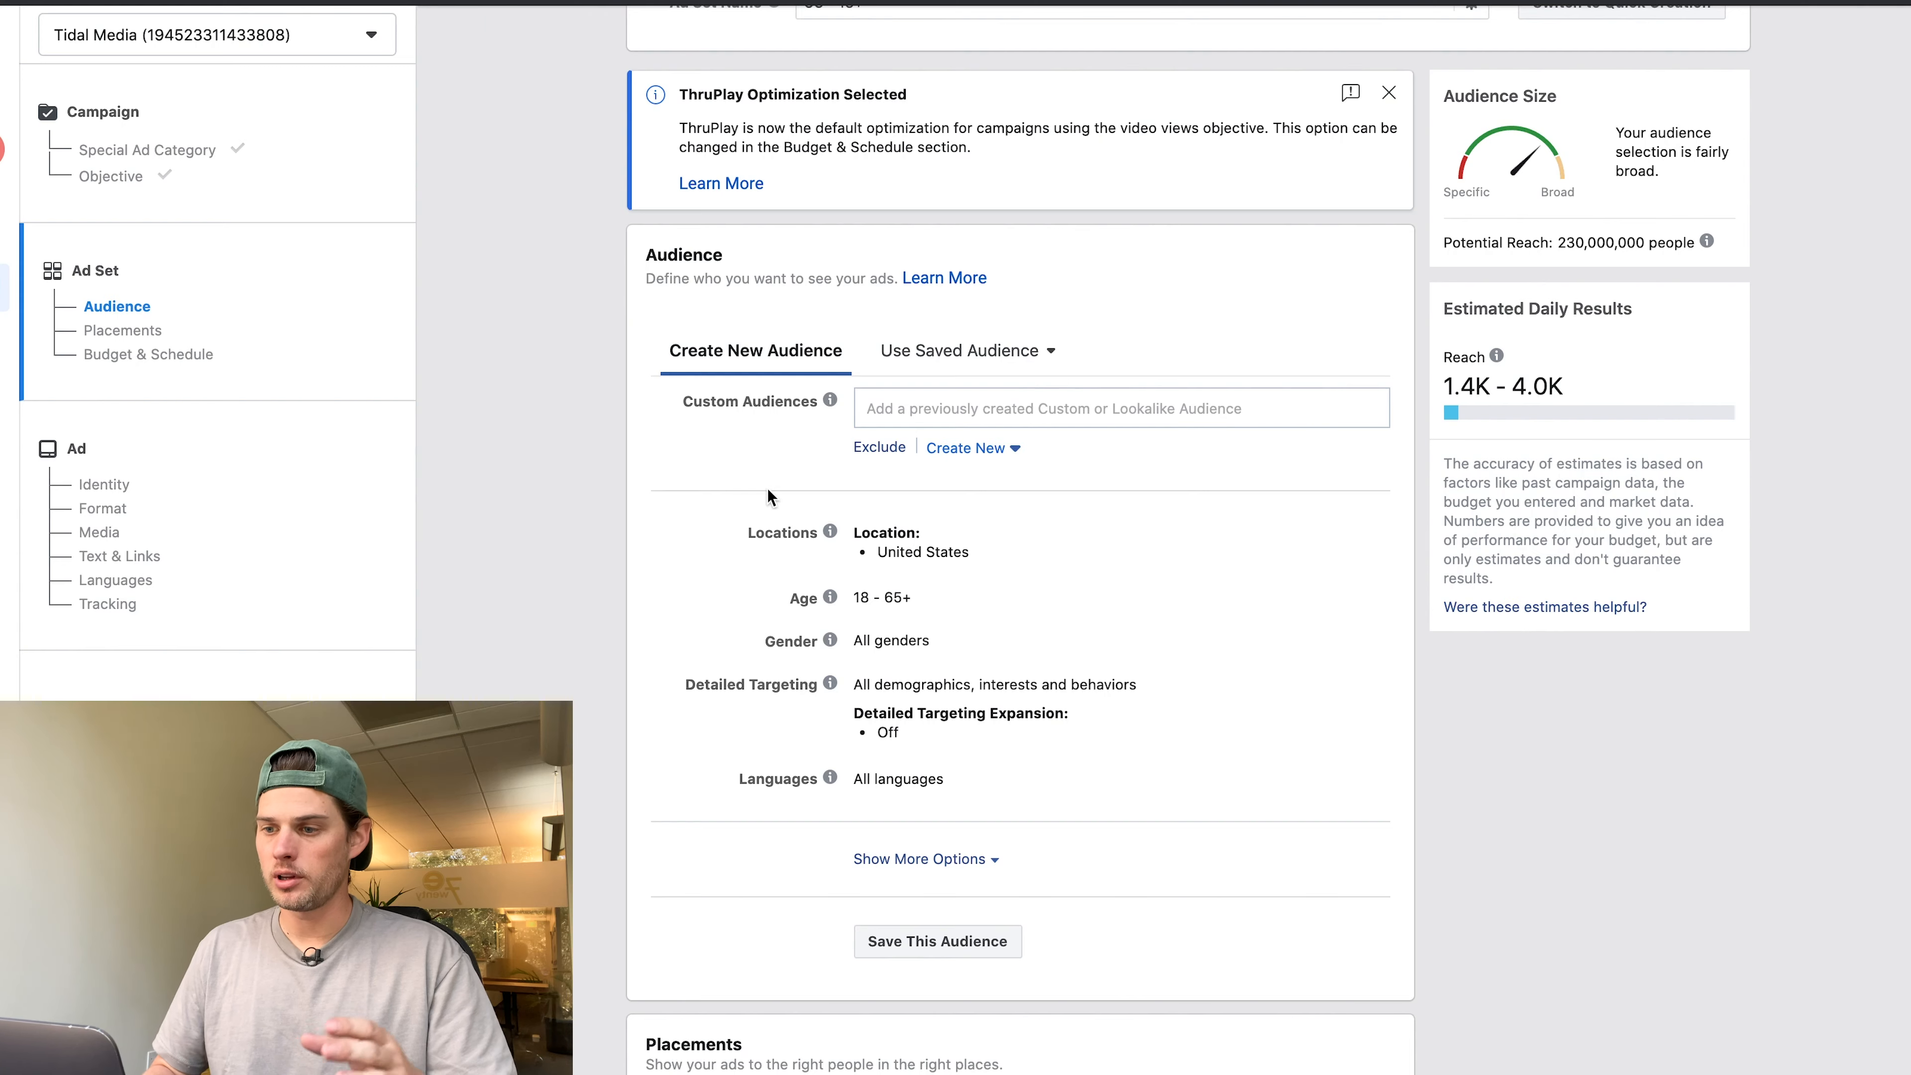
scroll(953, 620, down, 1)
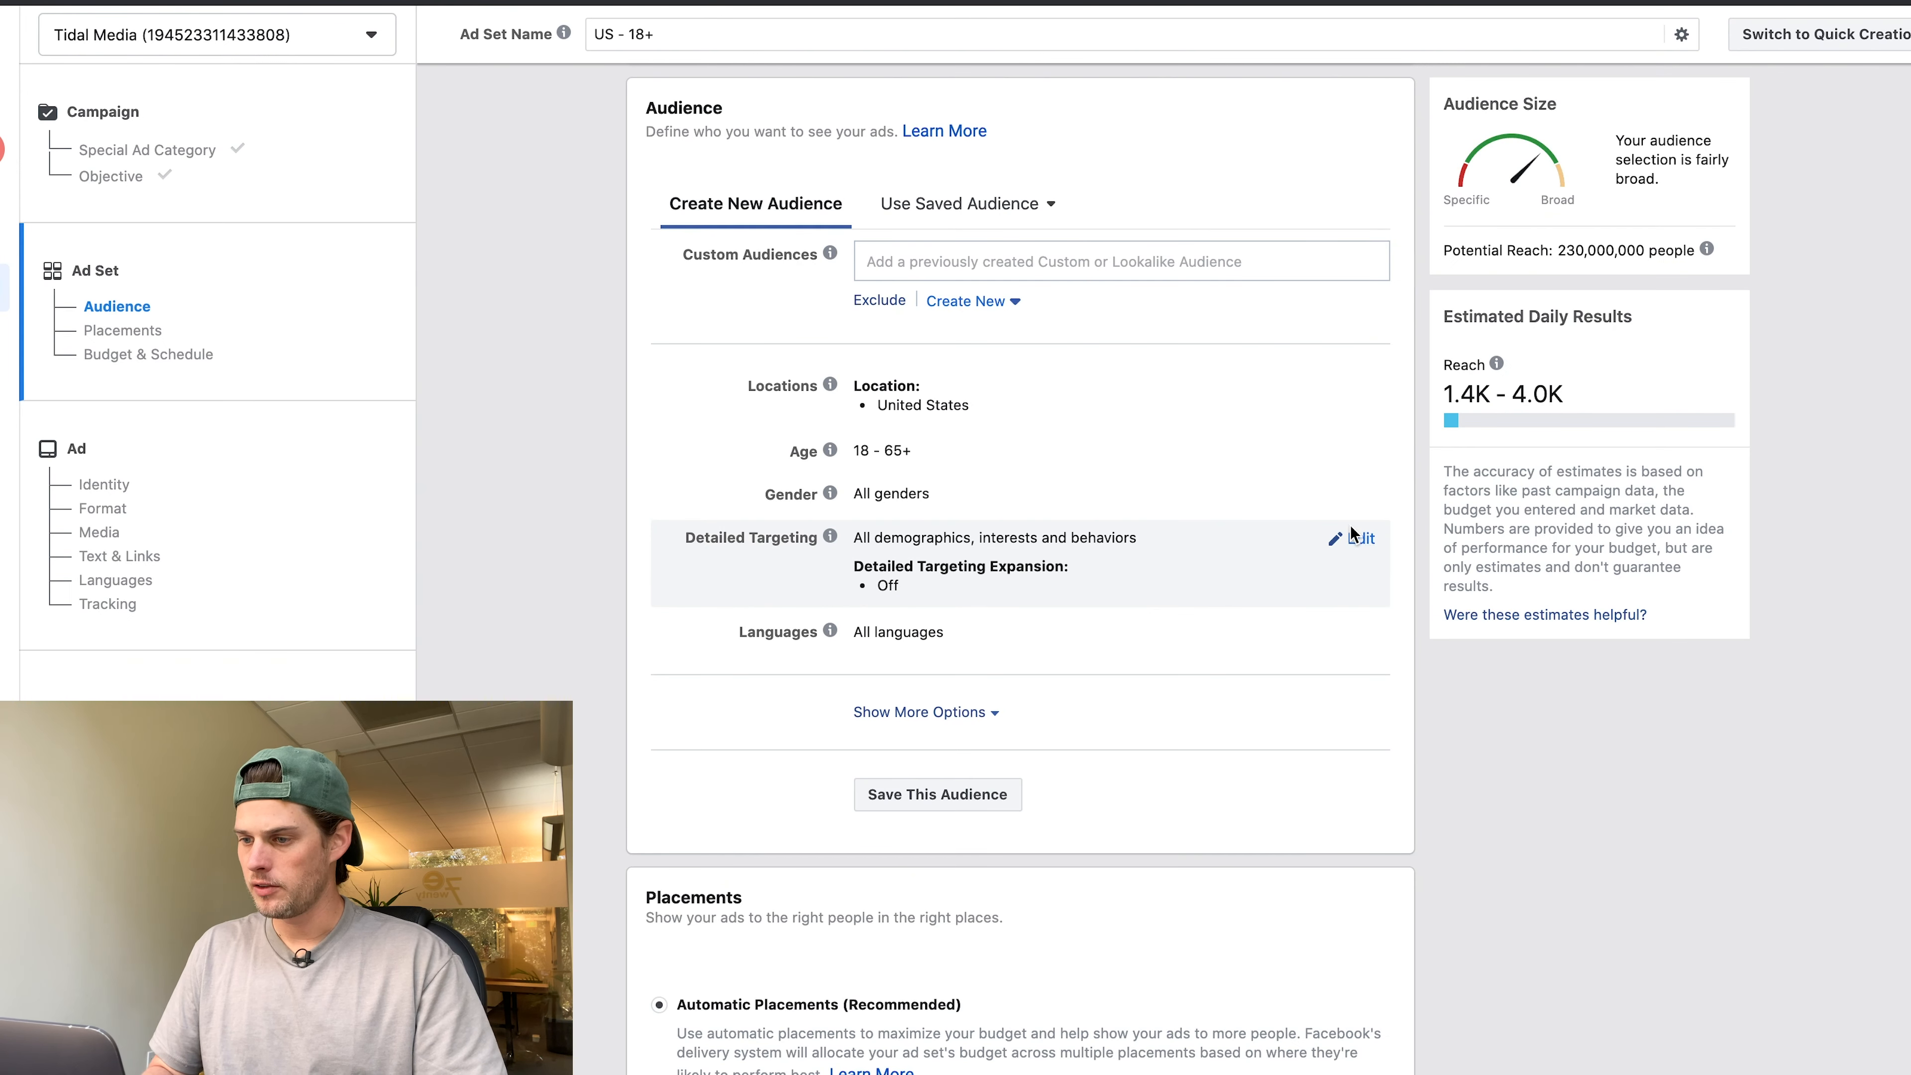
click(1358, 537)
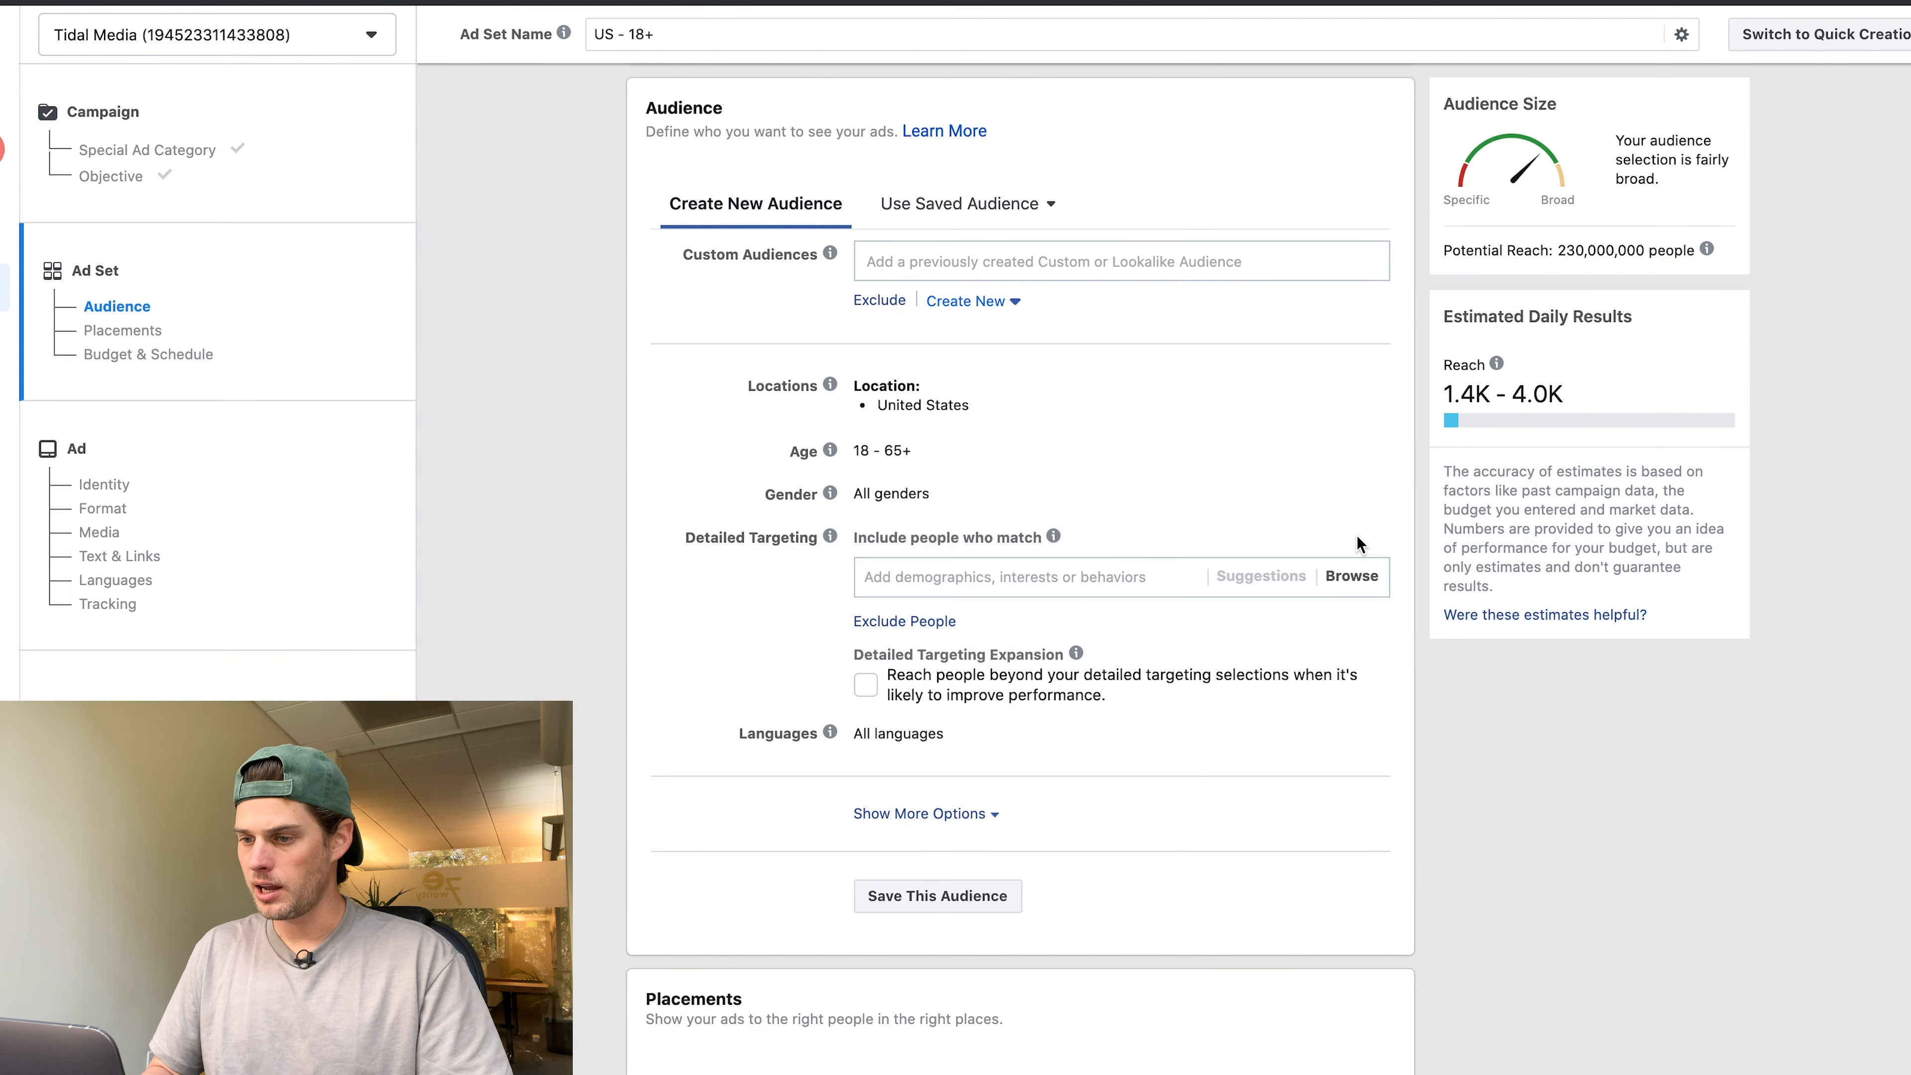
scroll(1115, 535, down, 2)
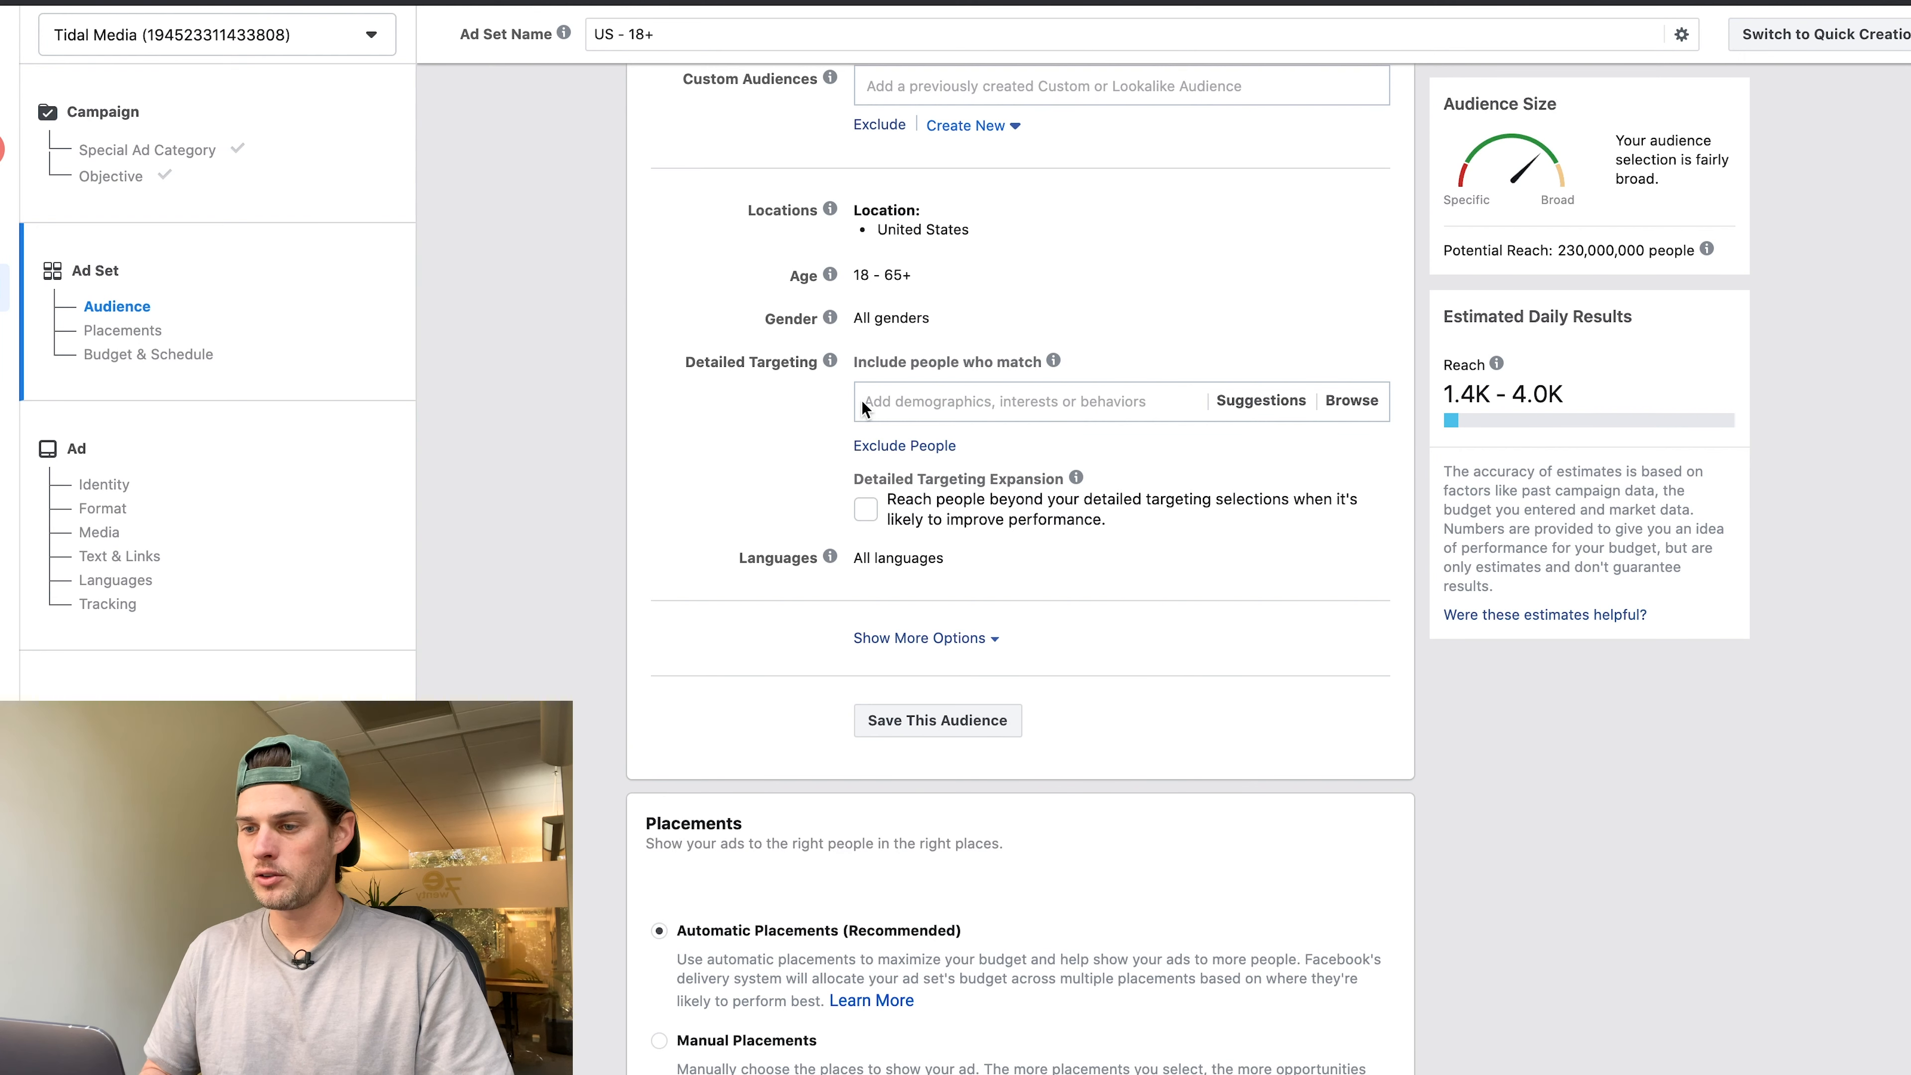
Search detailed targeting for 'rap', browse its suggestions, then search 'hip hop'.
click(927, 404)
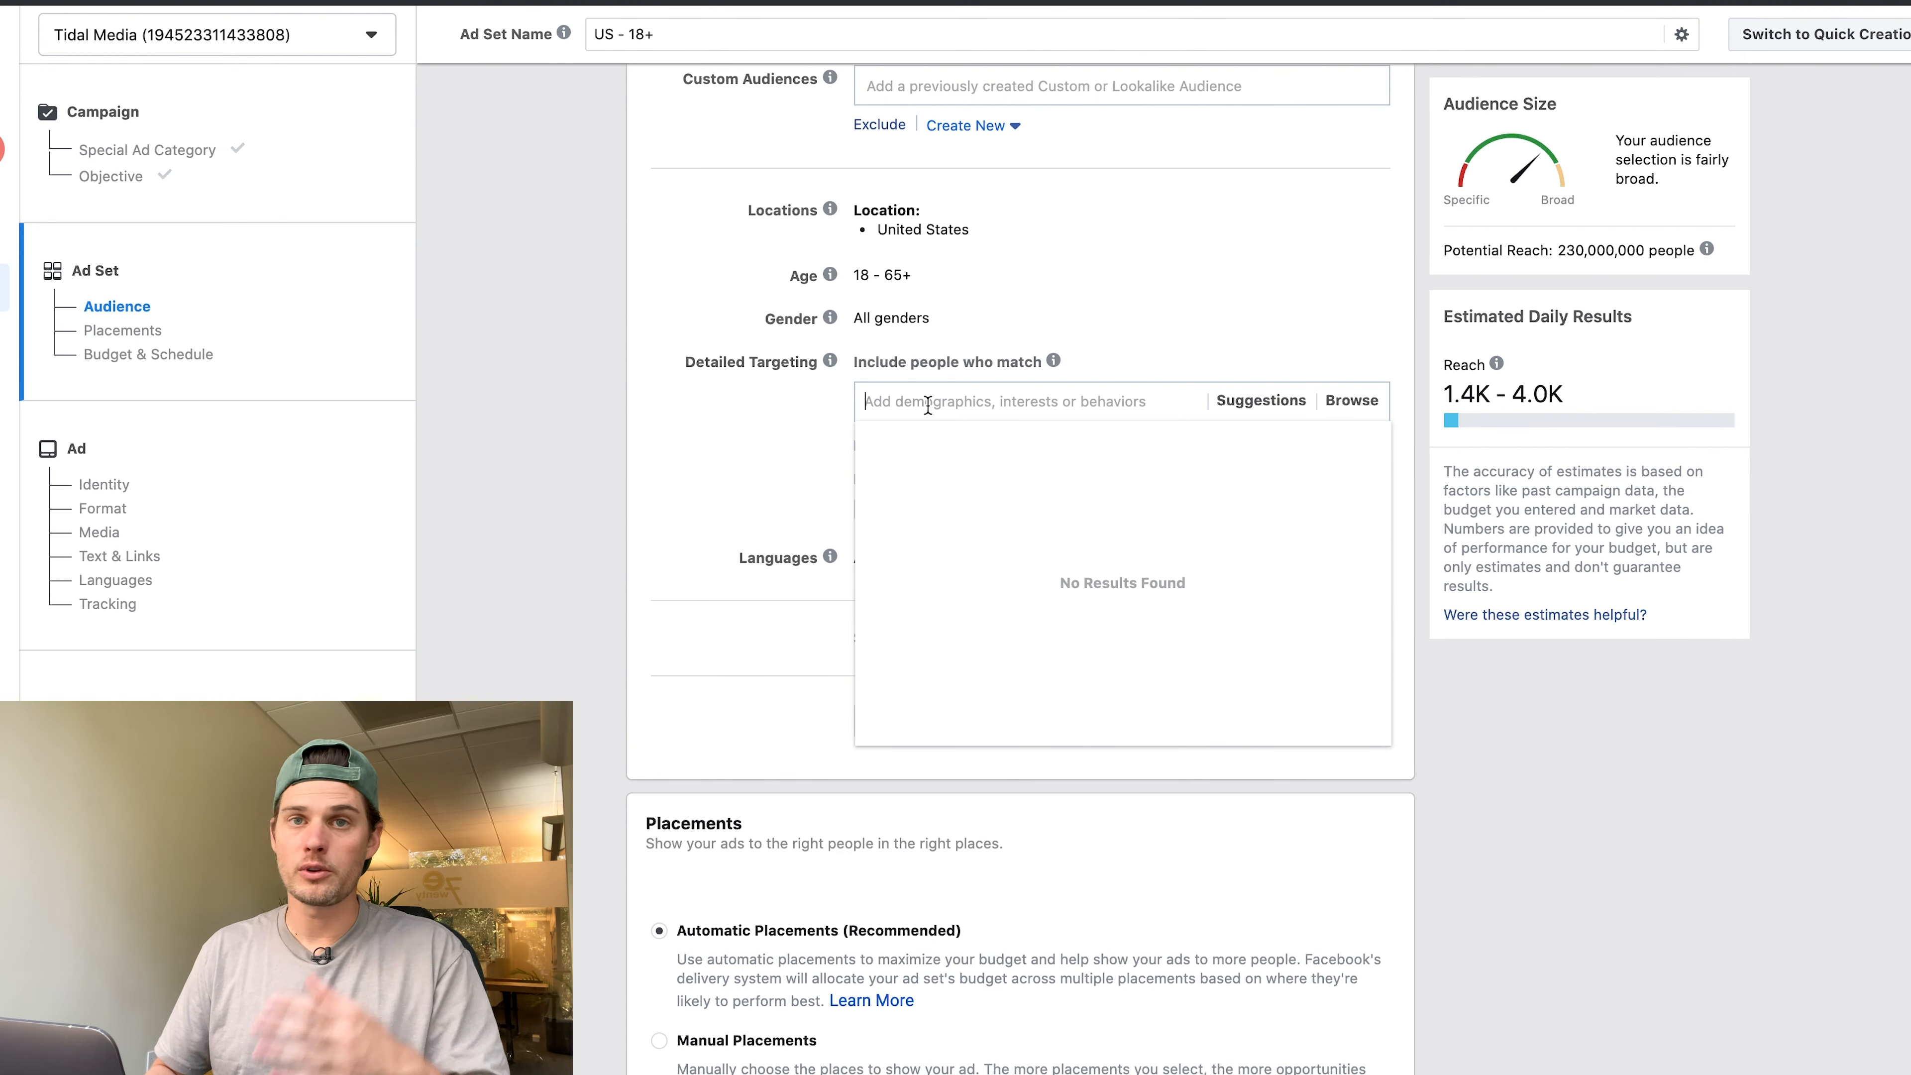
text(rap)
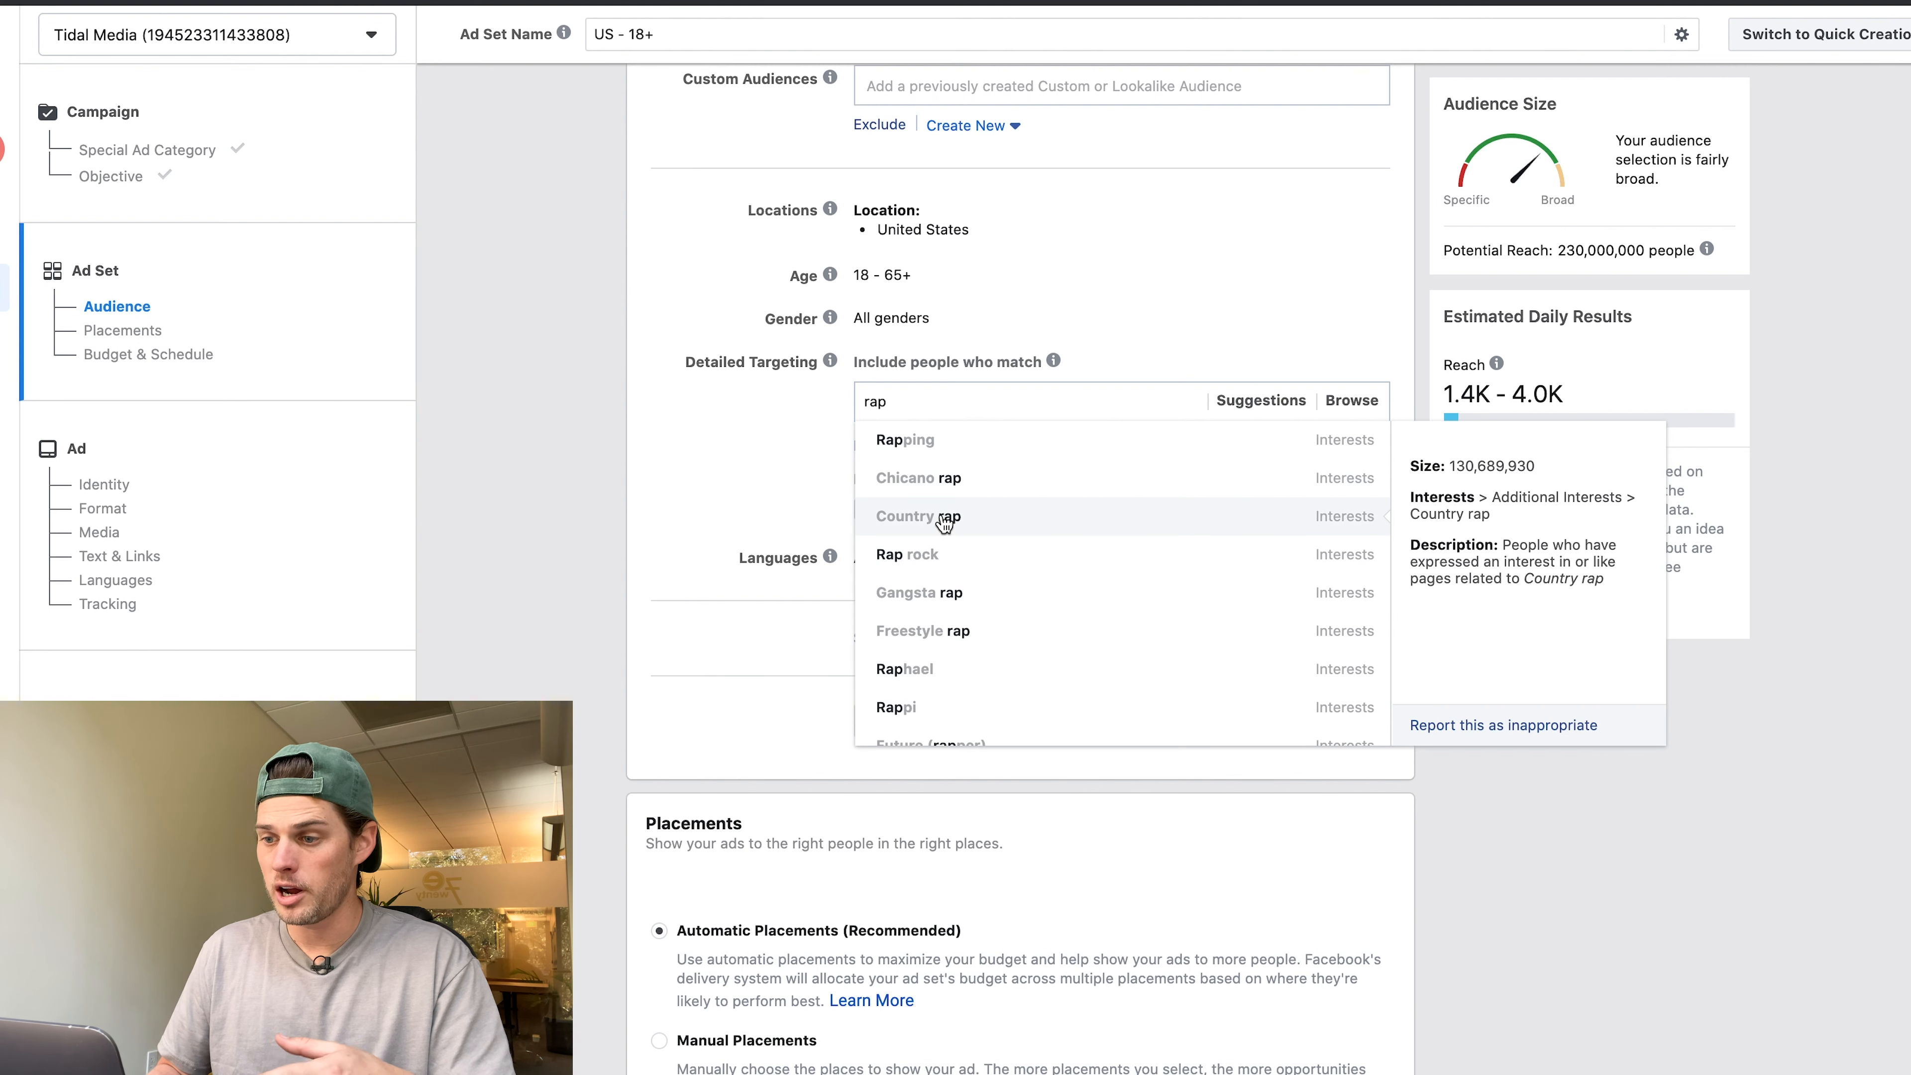
scroll(944, 523, down, 2)
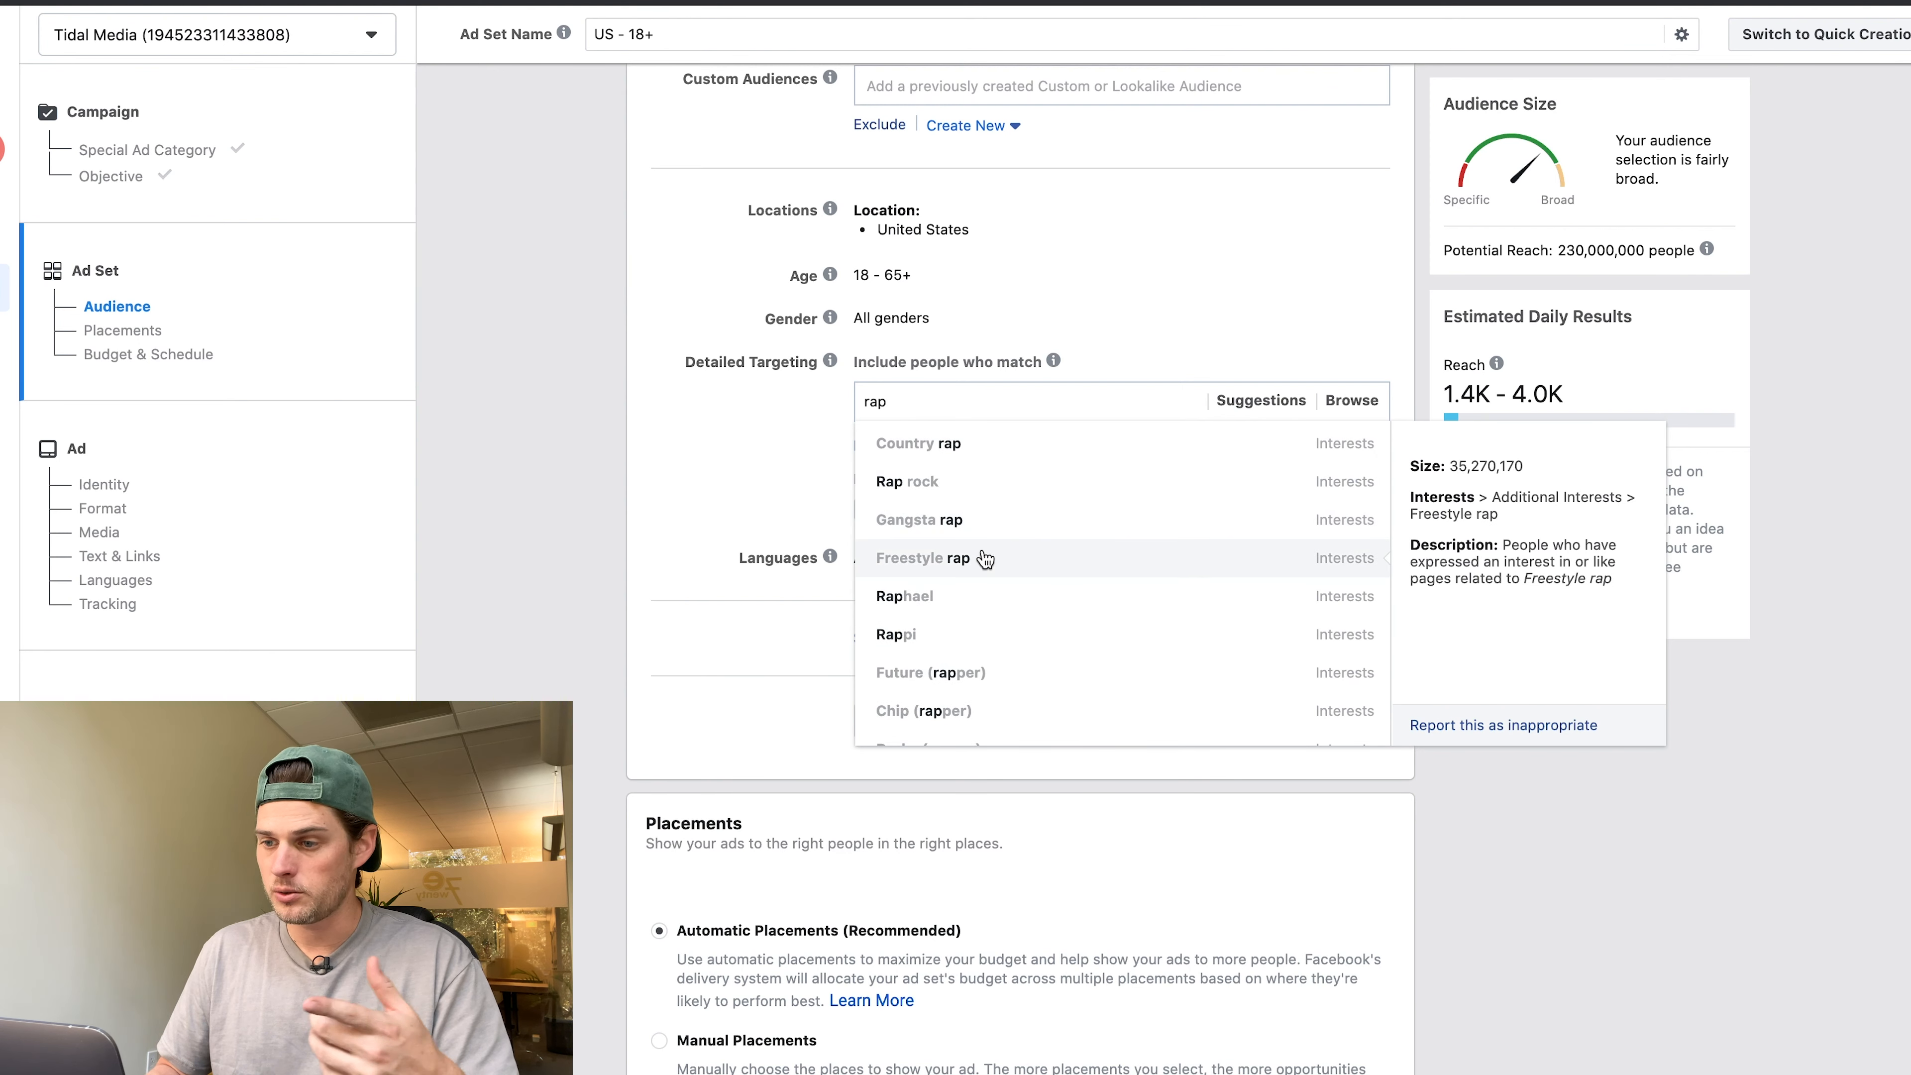
scroll(971, 563, down, 6)
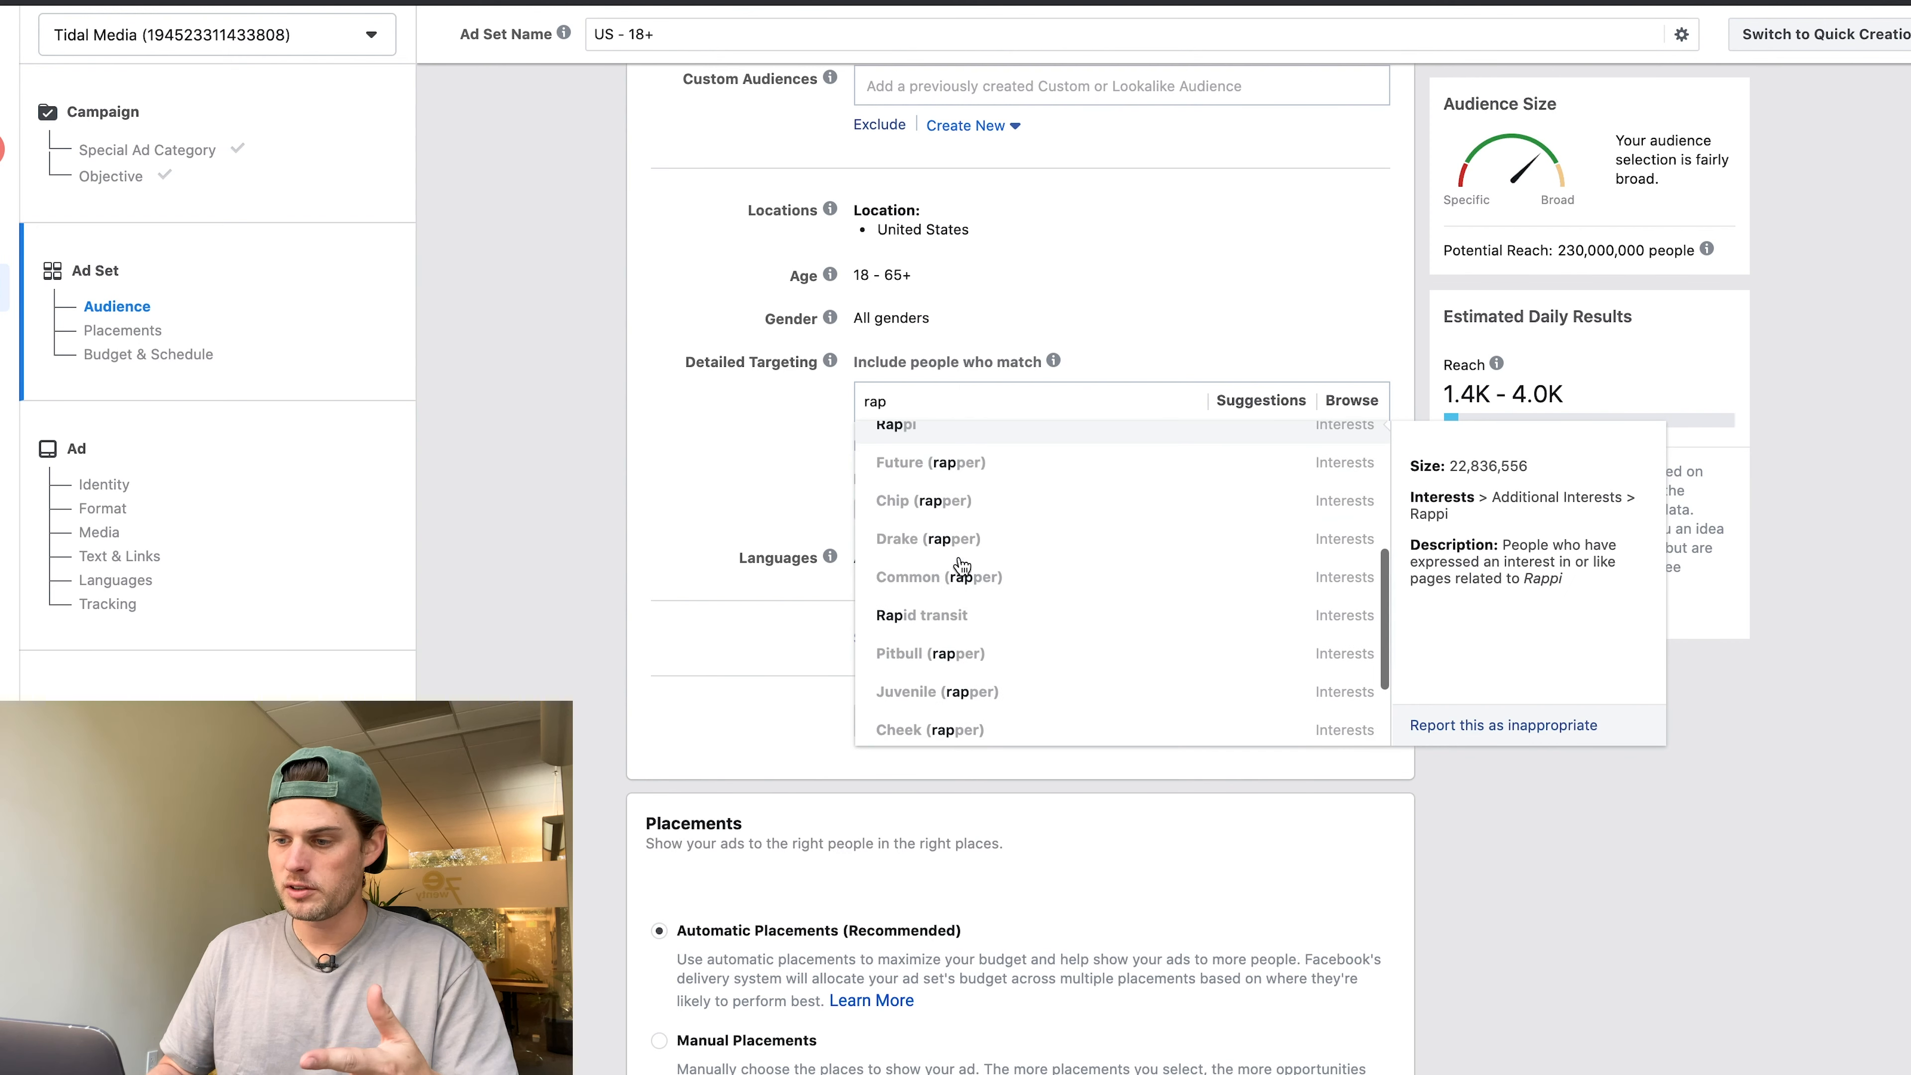
scroll(961, 566, up, 8)
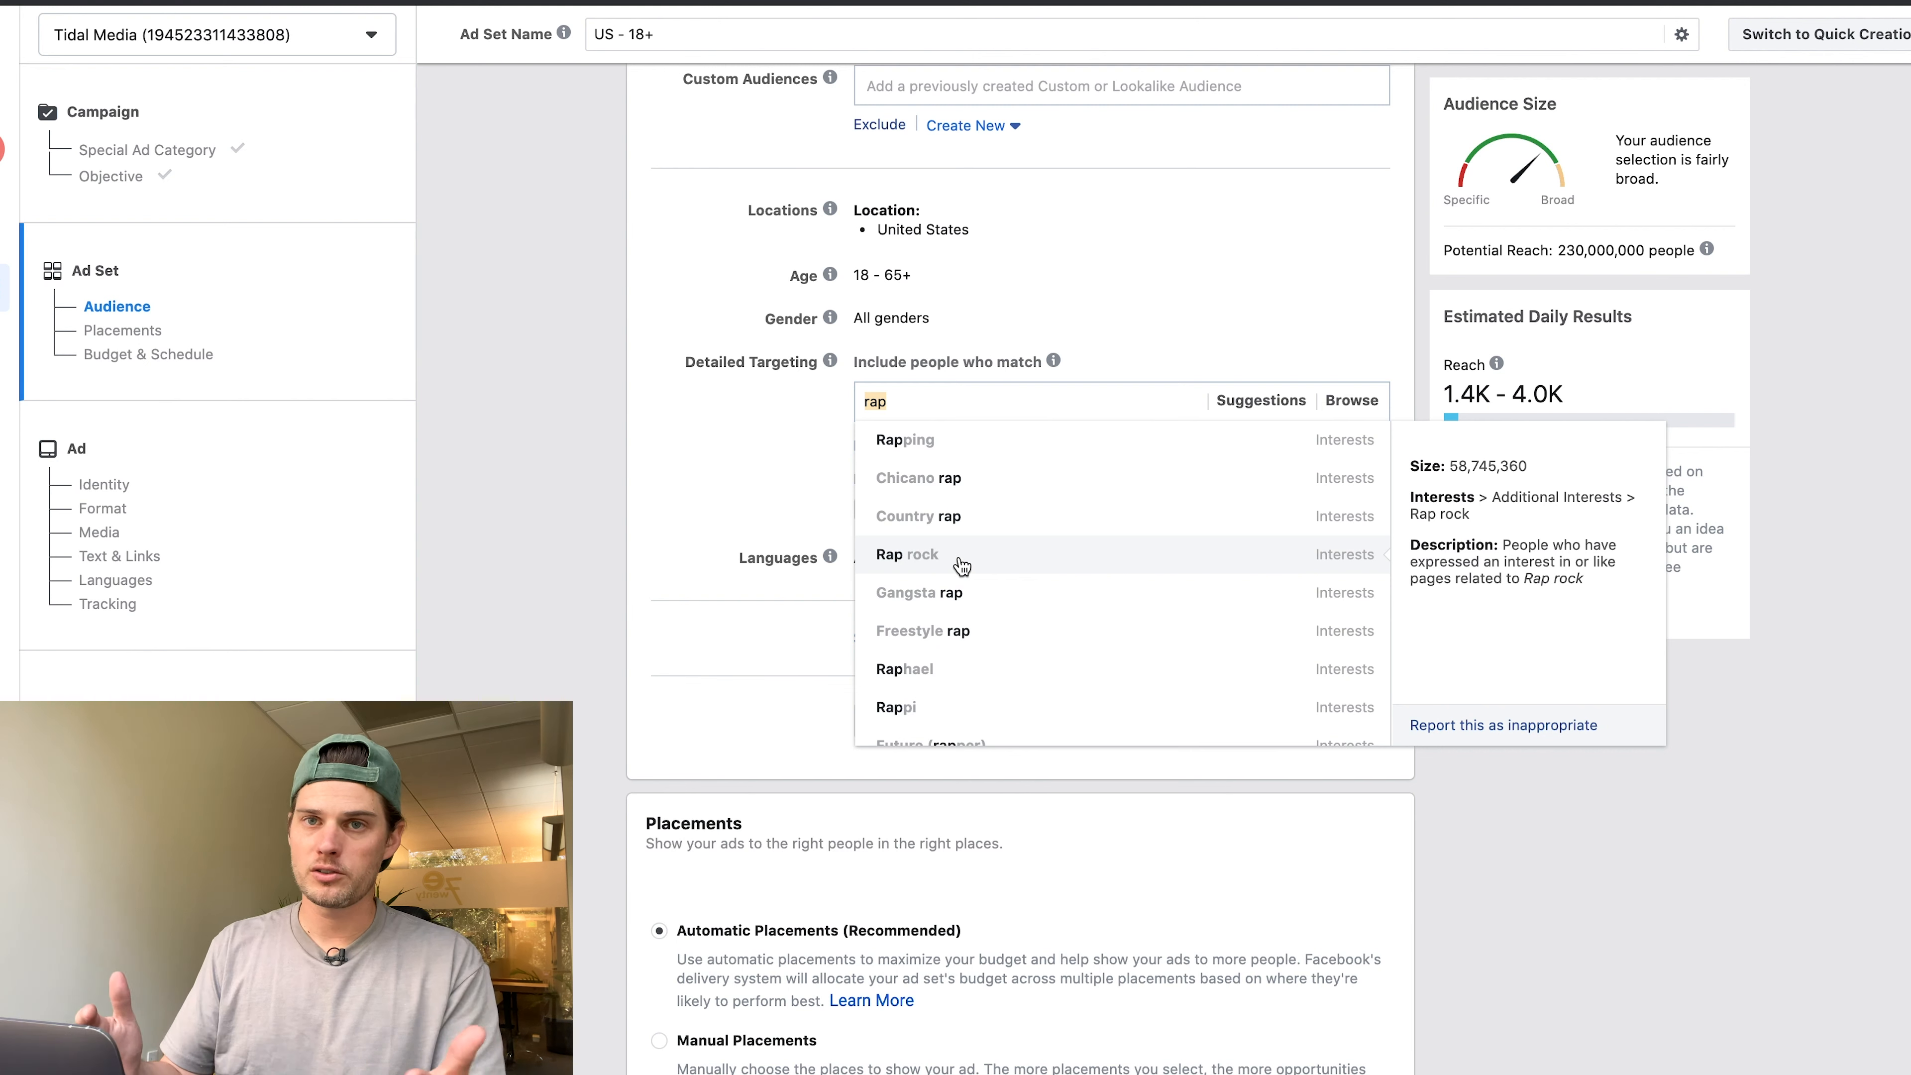
text(hip hop)
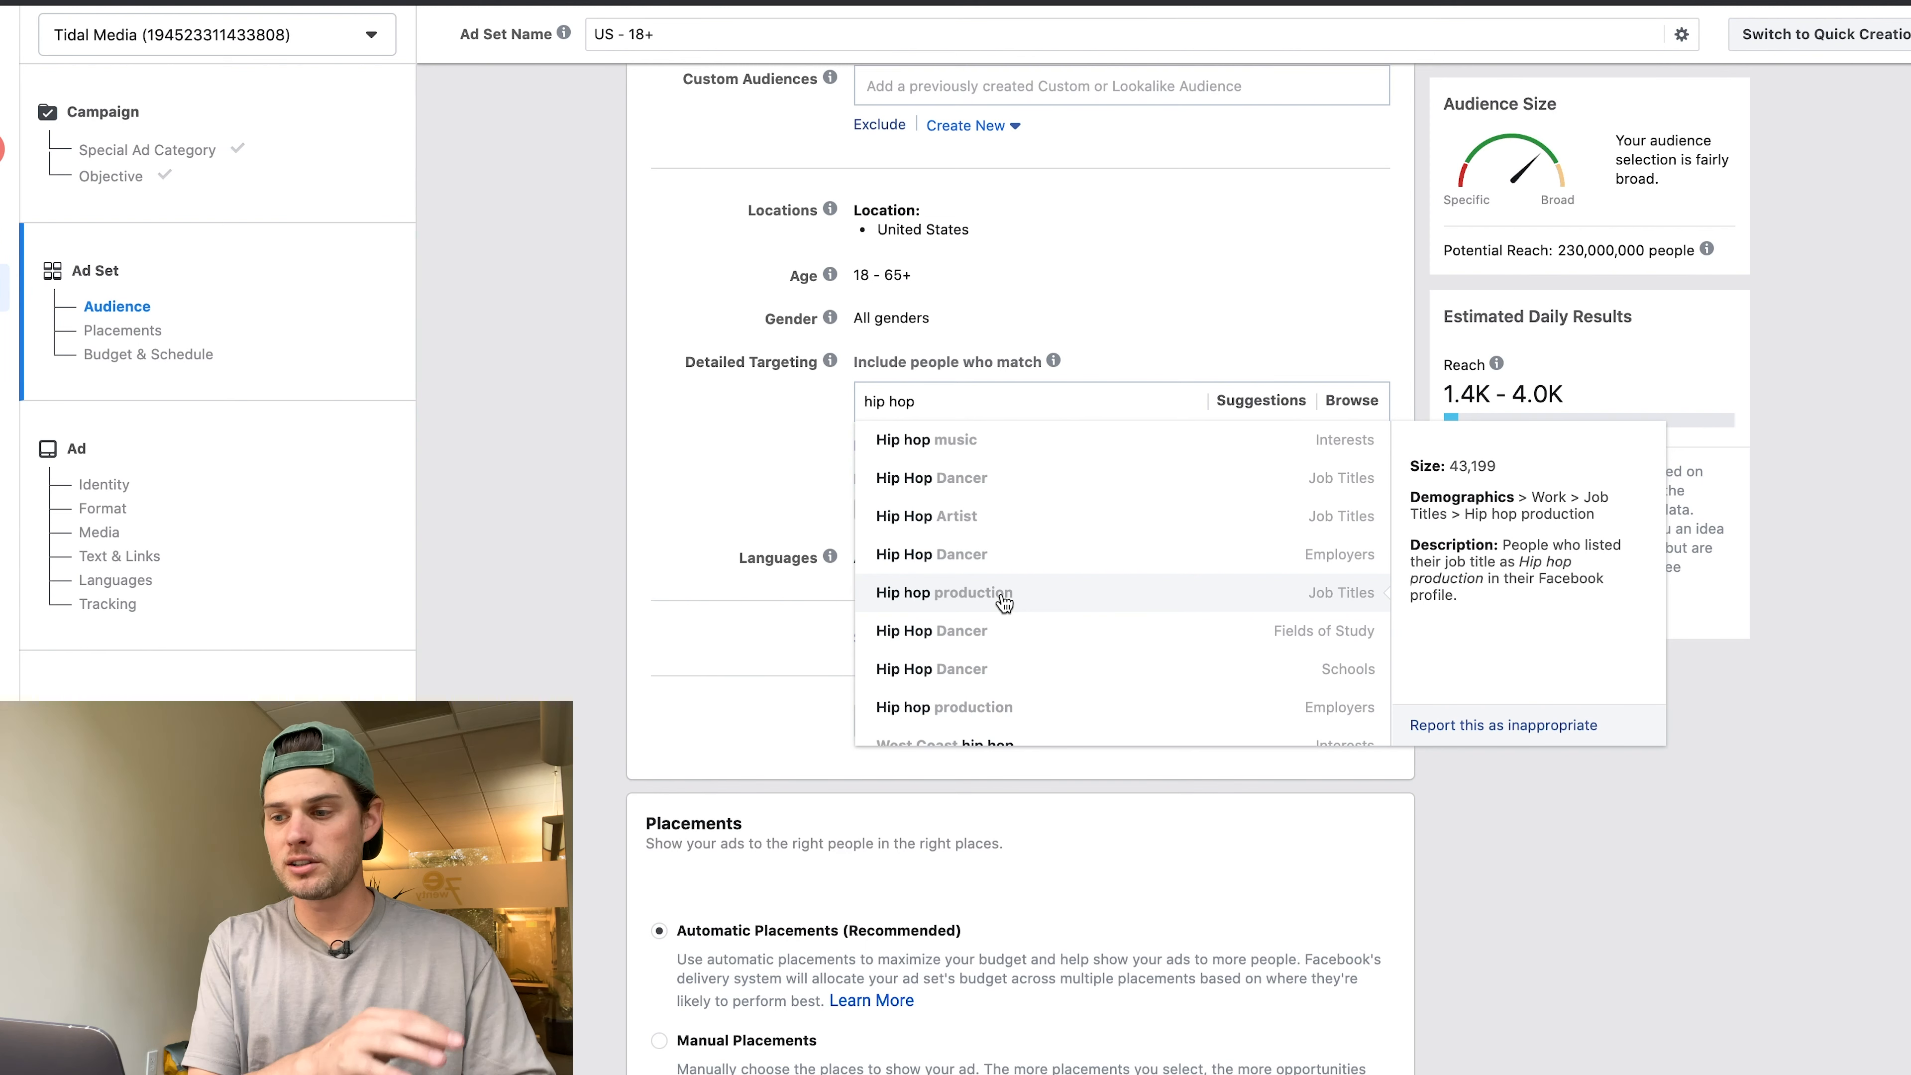
Replace the search with 'drake' and add Drake (rapper) as an included interest.
triple_click(896, 401)
key(BackSpace)
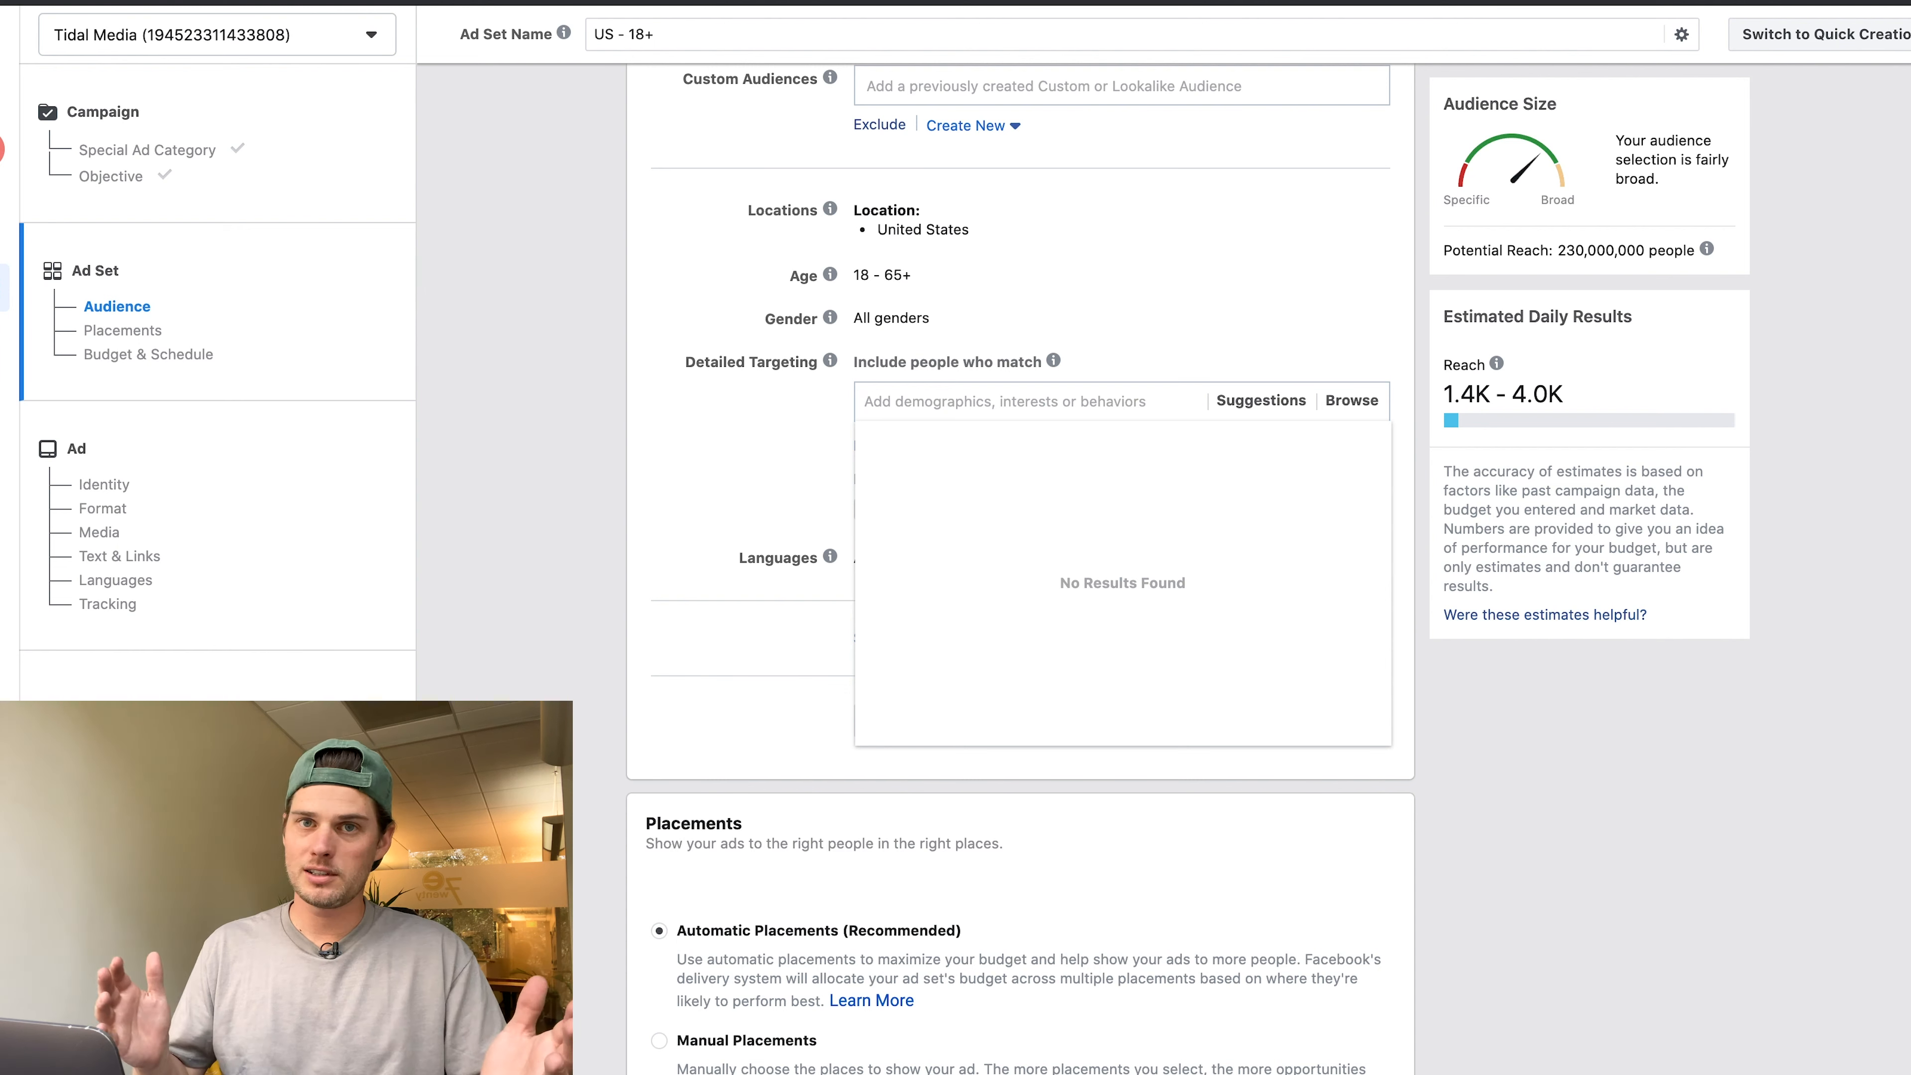
text(drake)
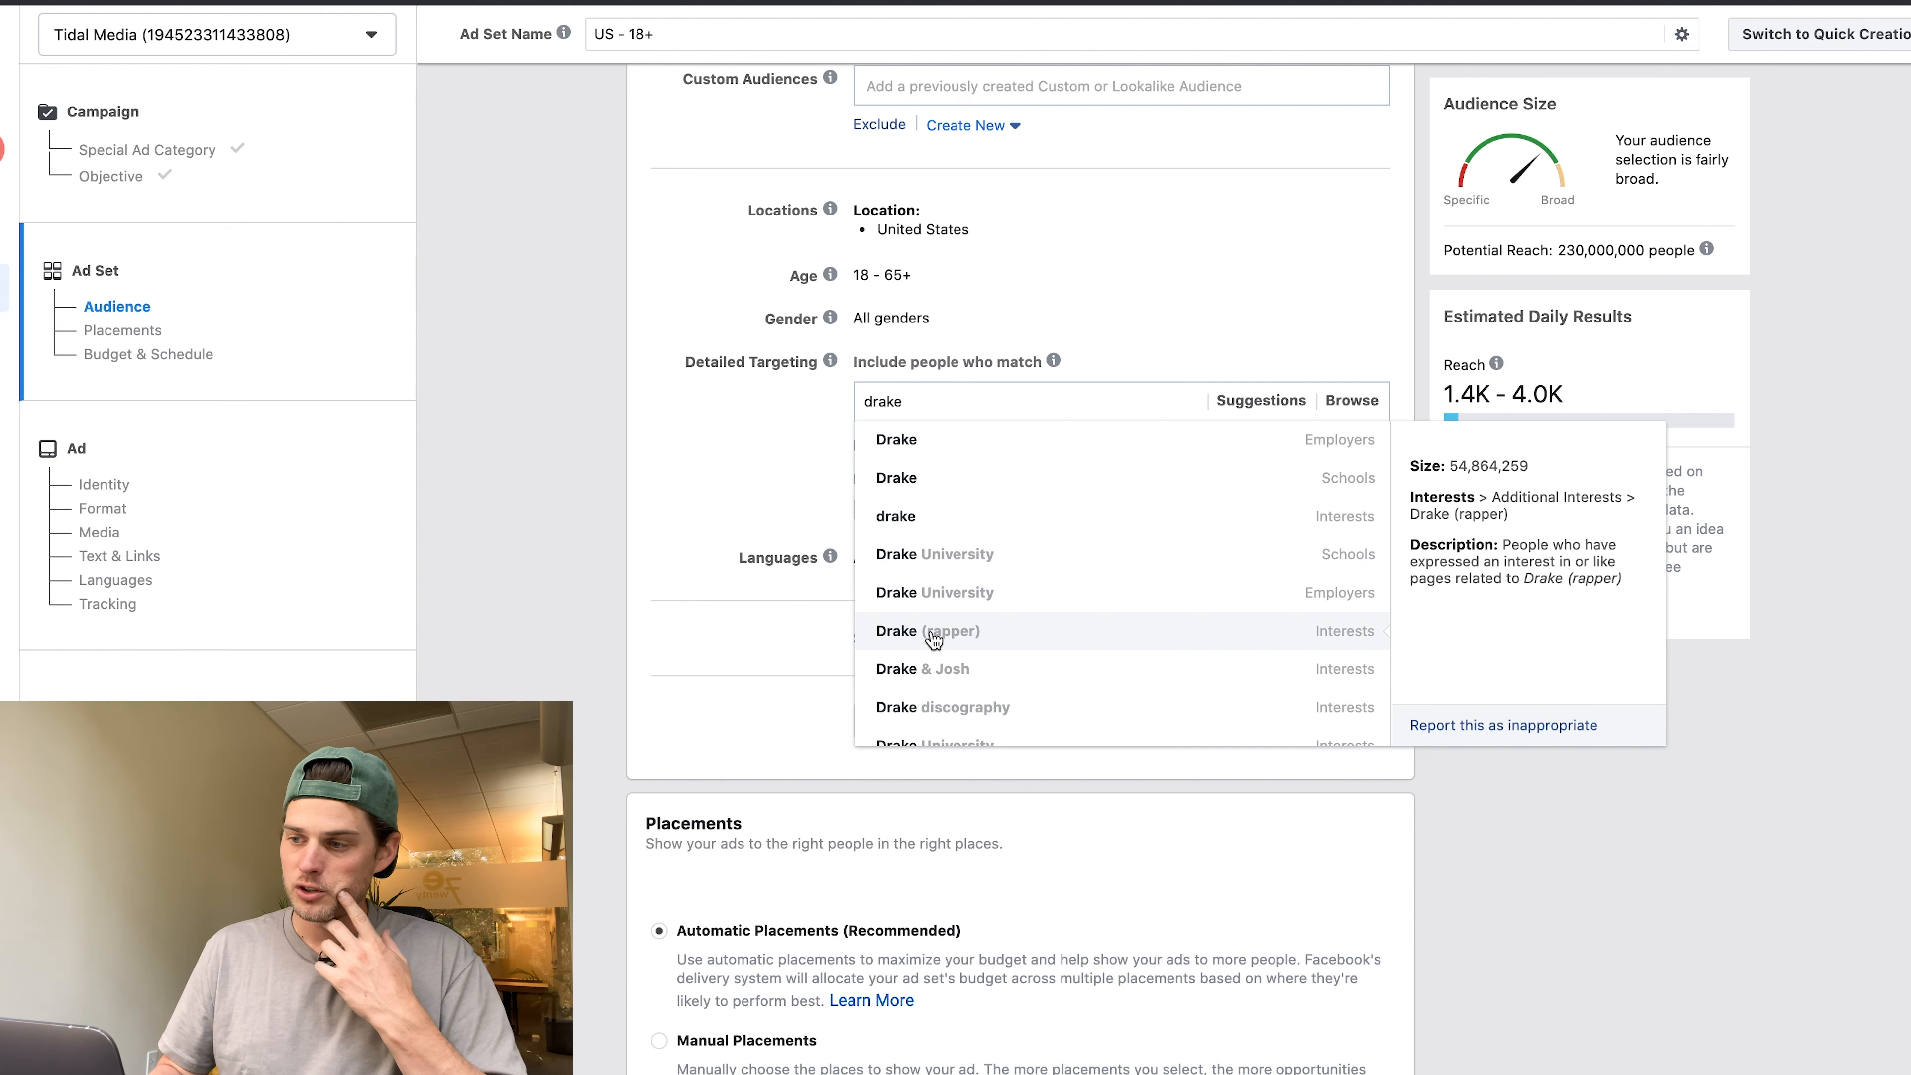
click(977, 639)
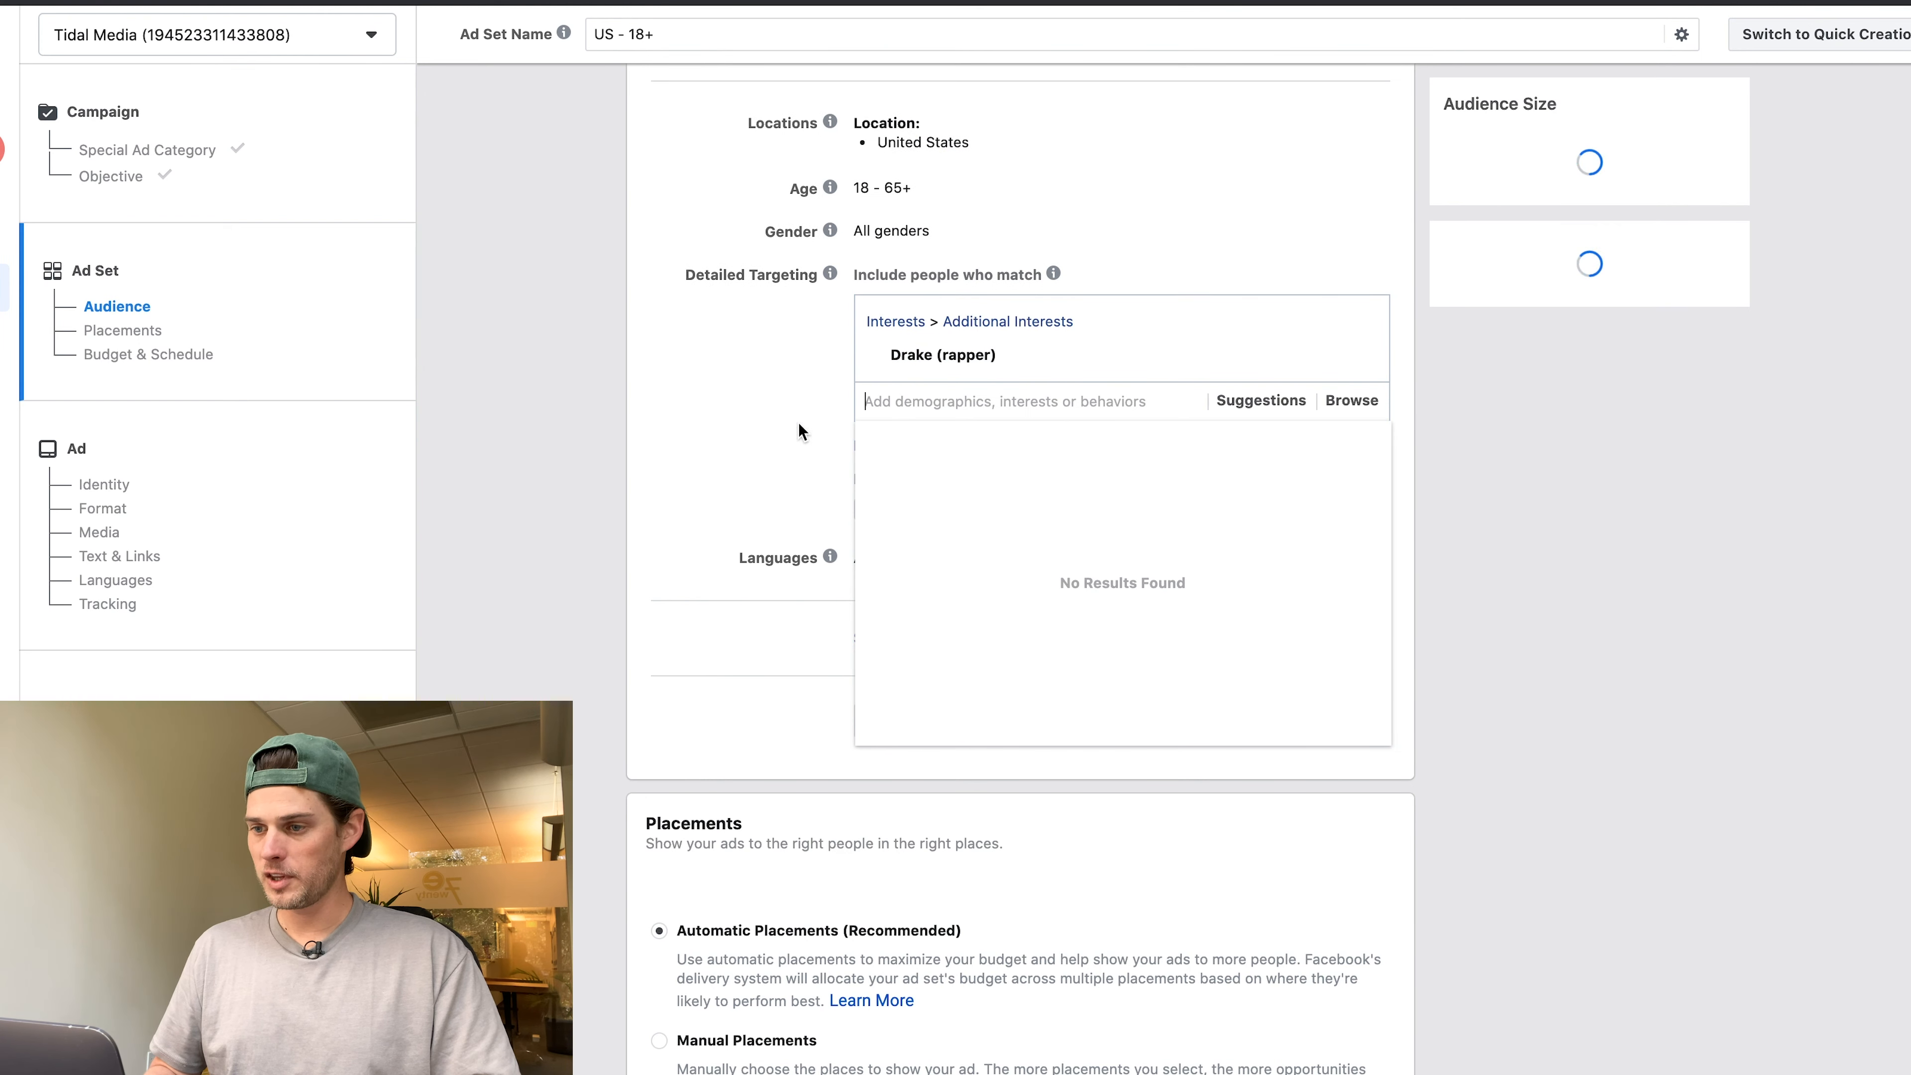
scroll(730, 374, up, 2)
click(784, 459)
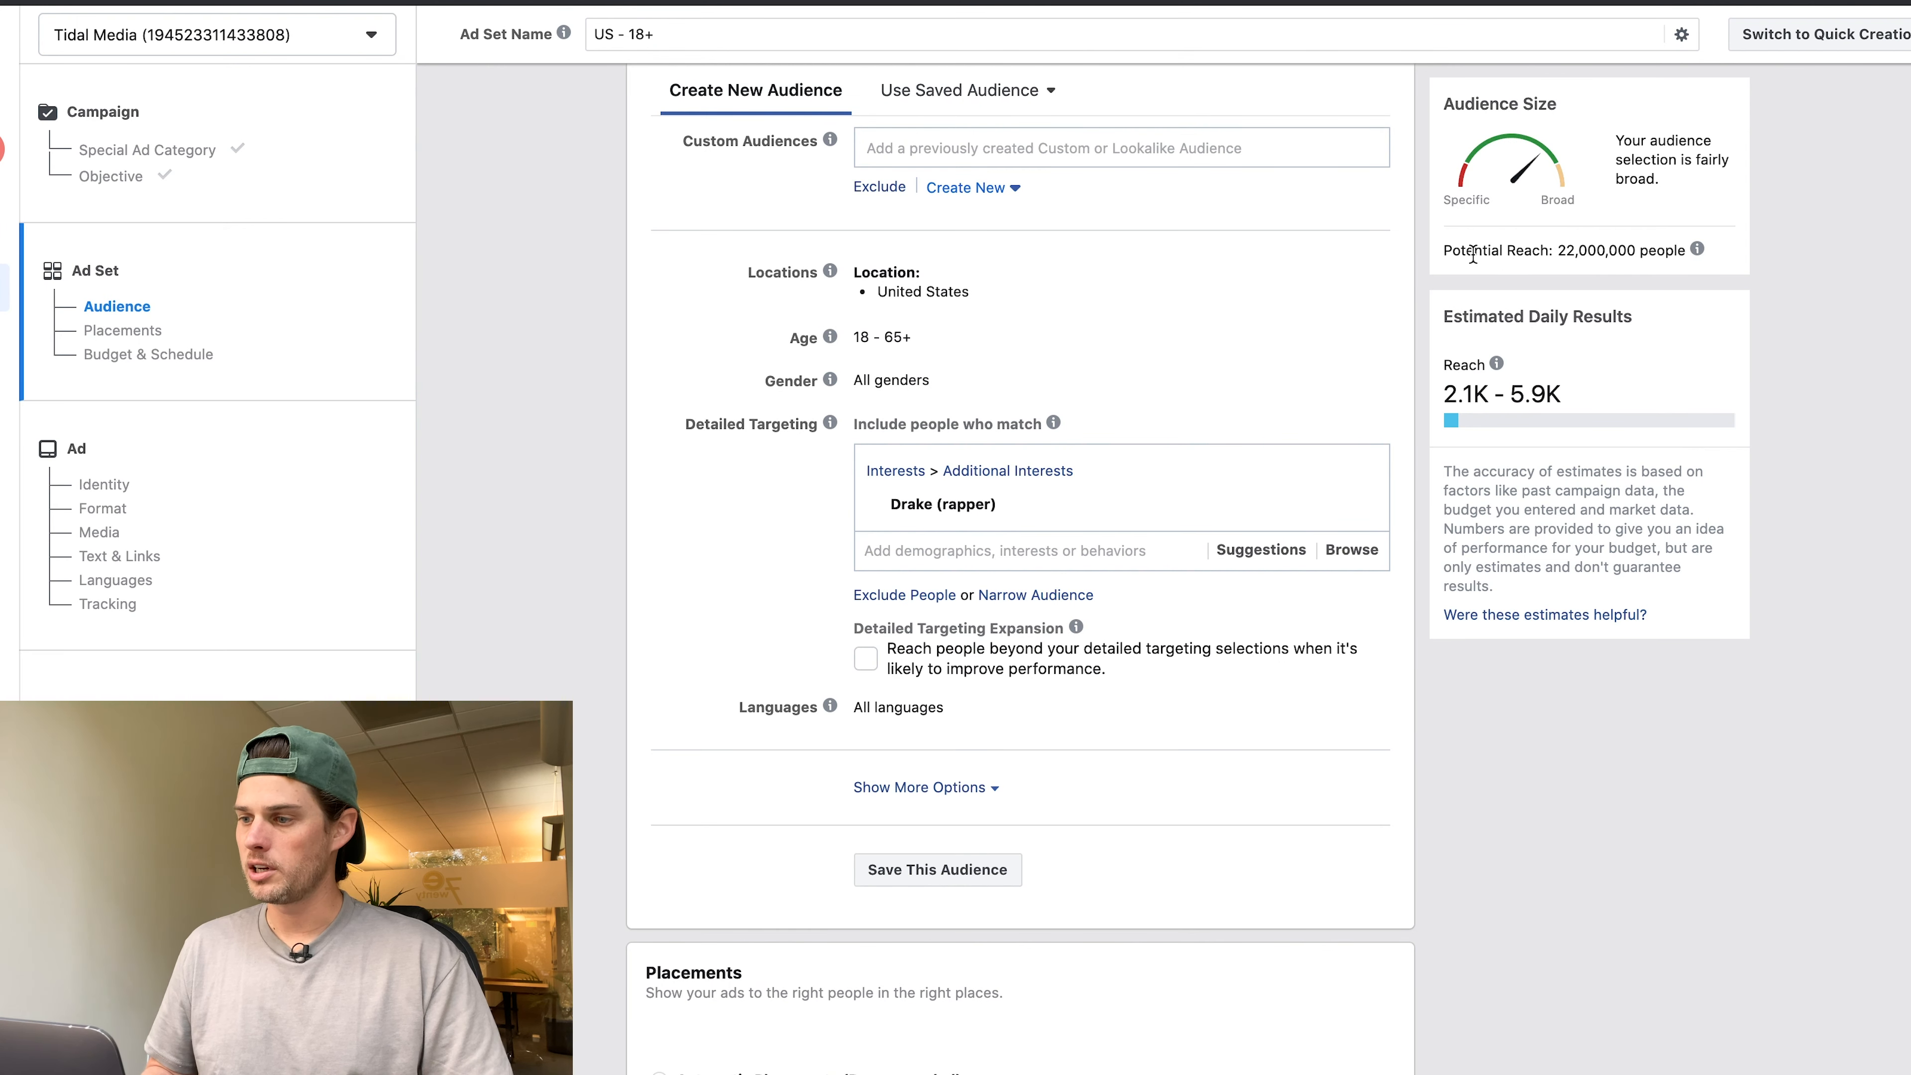
Note the 22,000,000 potential reach and set the age range to 13–17.
click(1443, 254)
drag(1443, 254, 1676, 252)
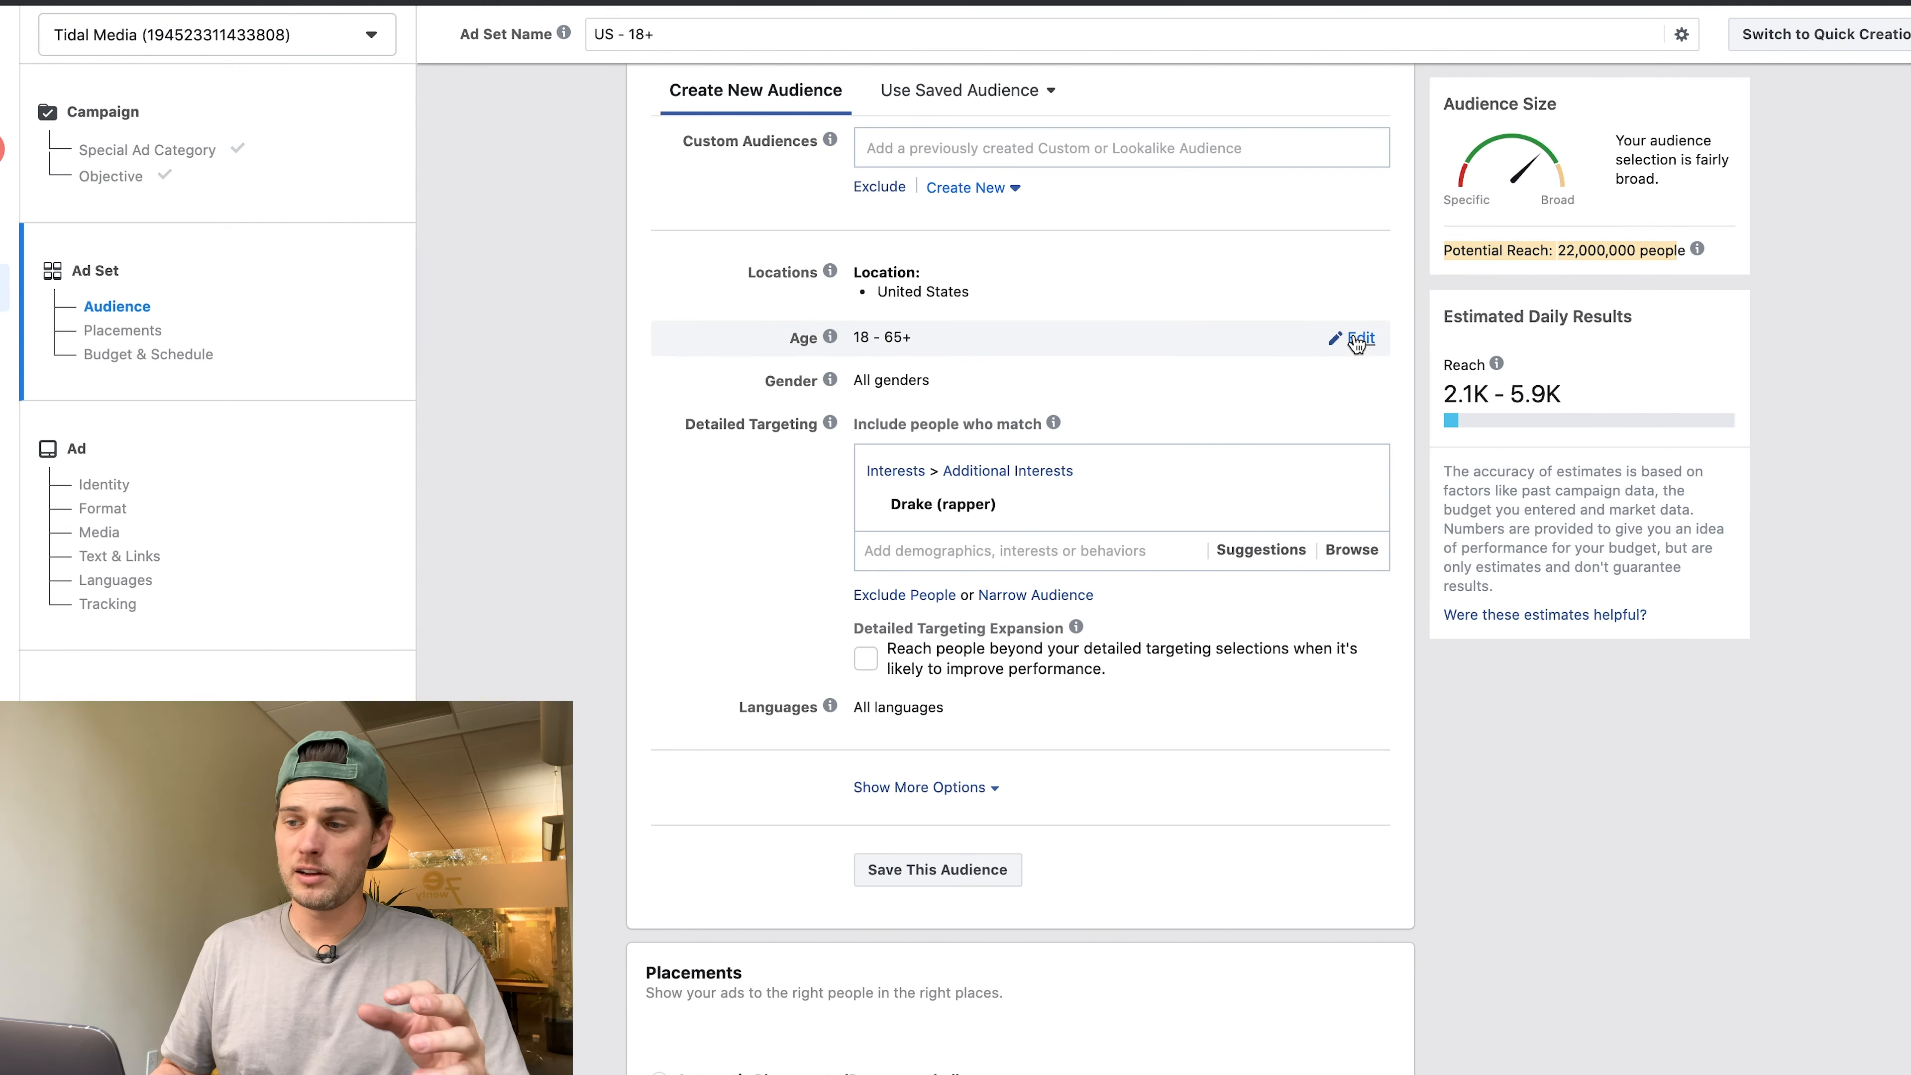
click(1358, 339)
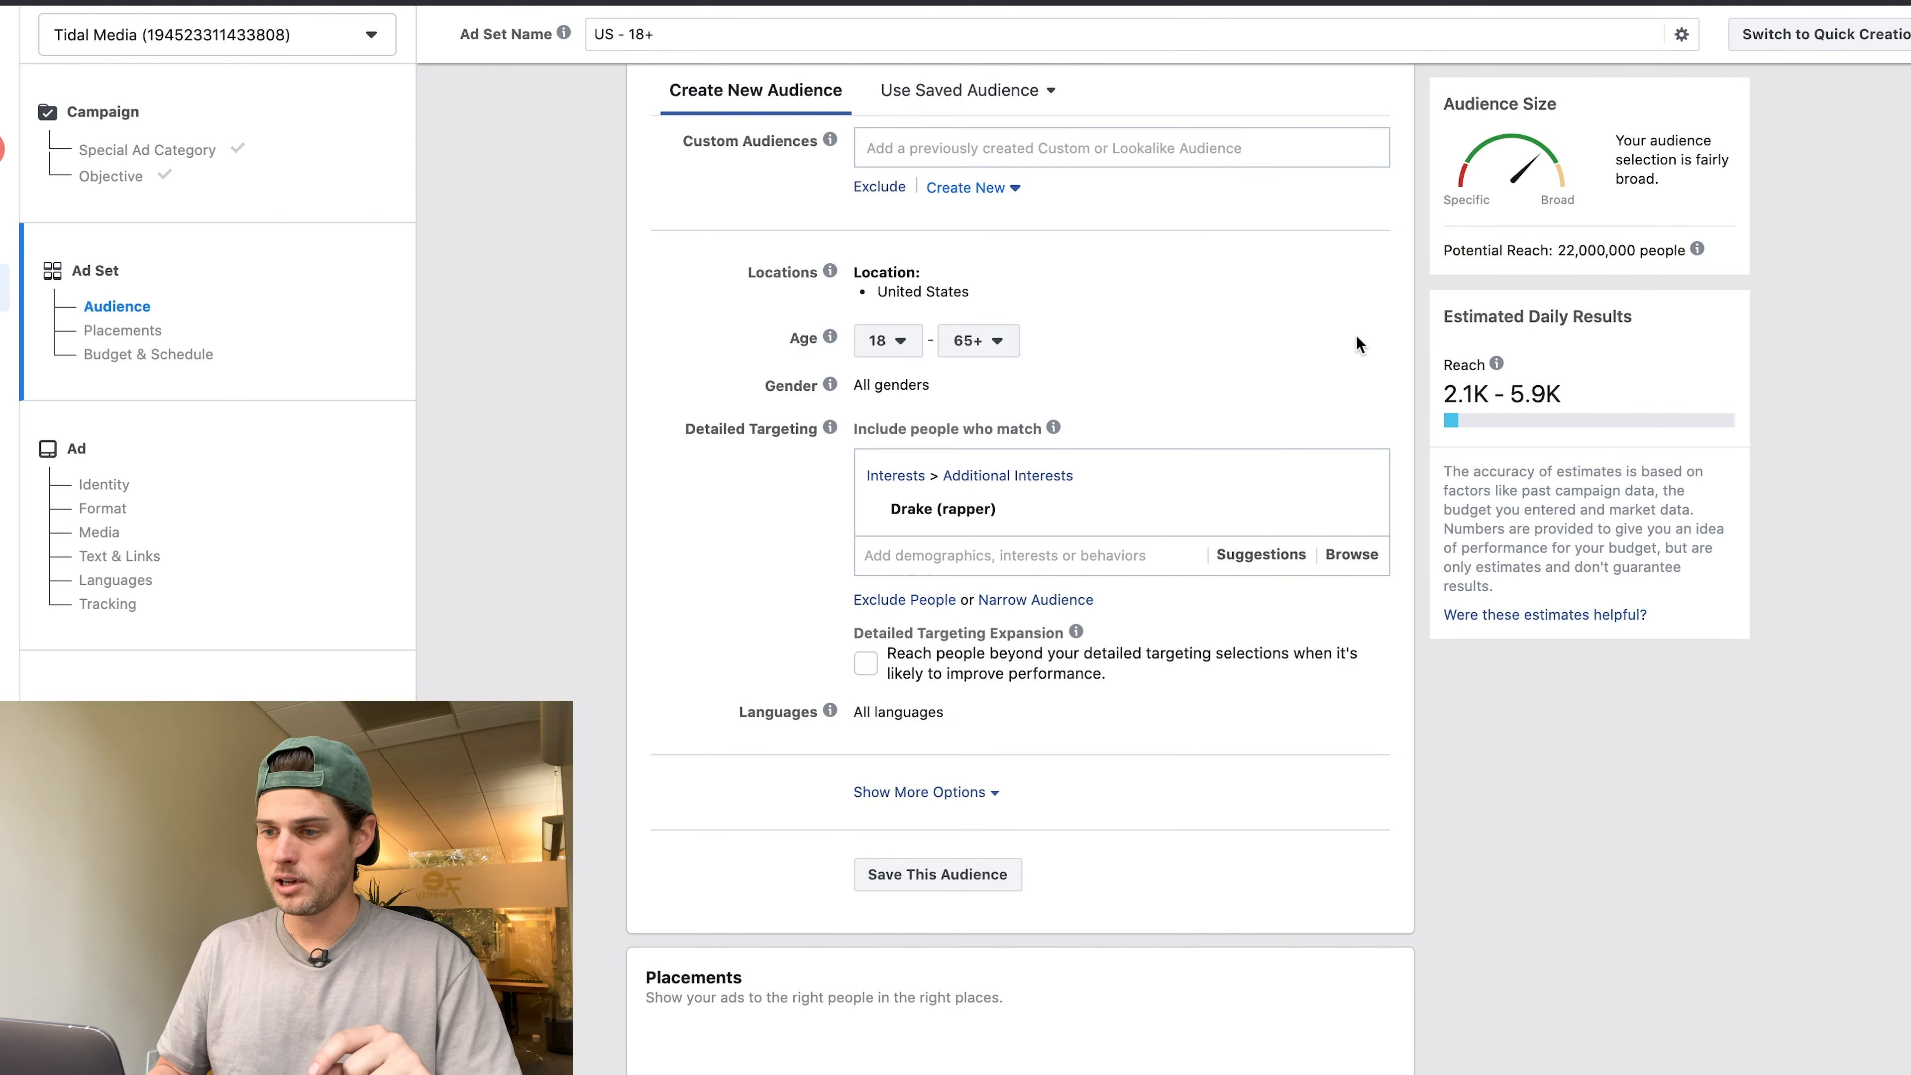
click(888, 341)
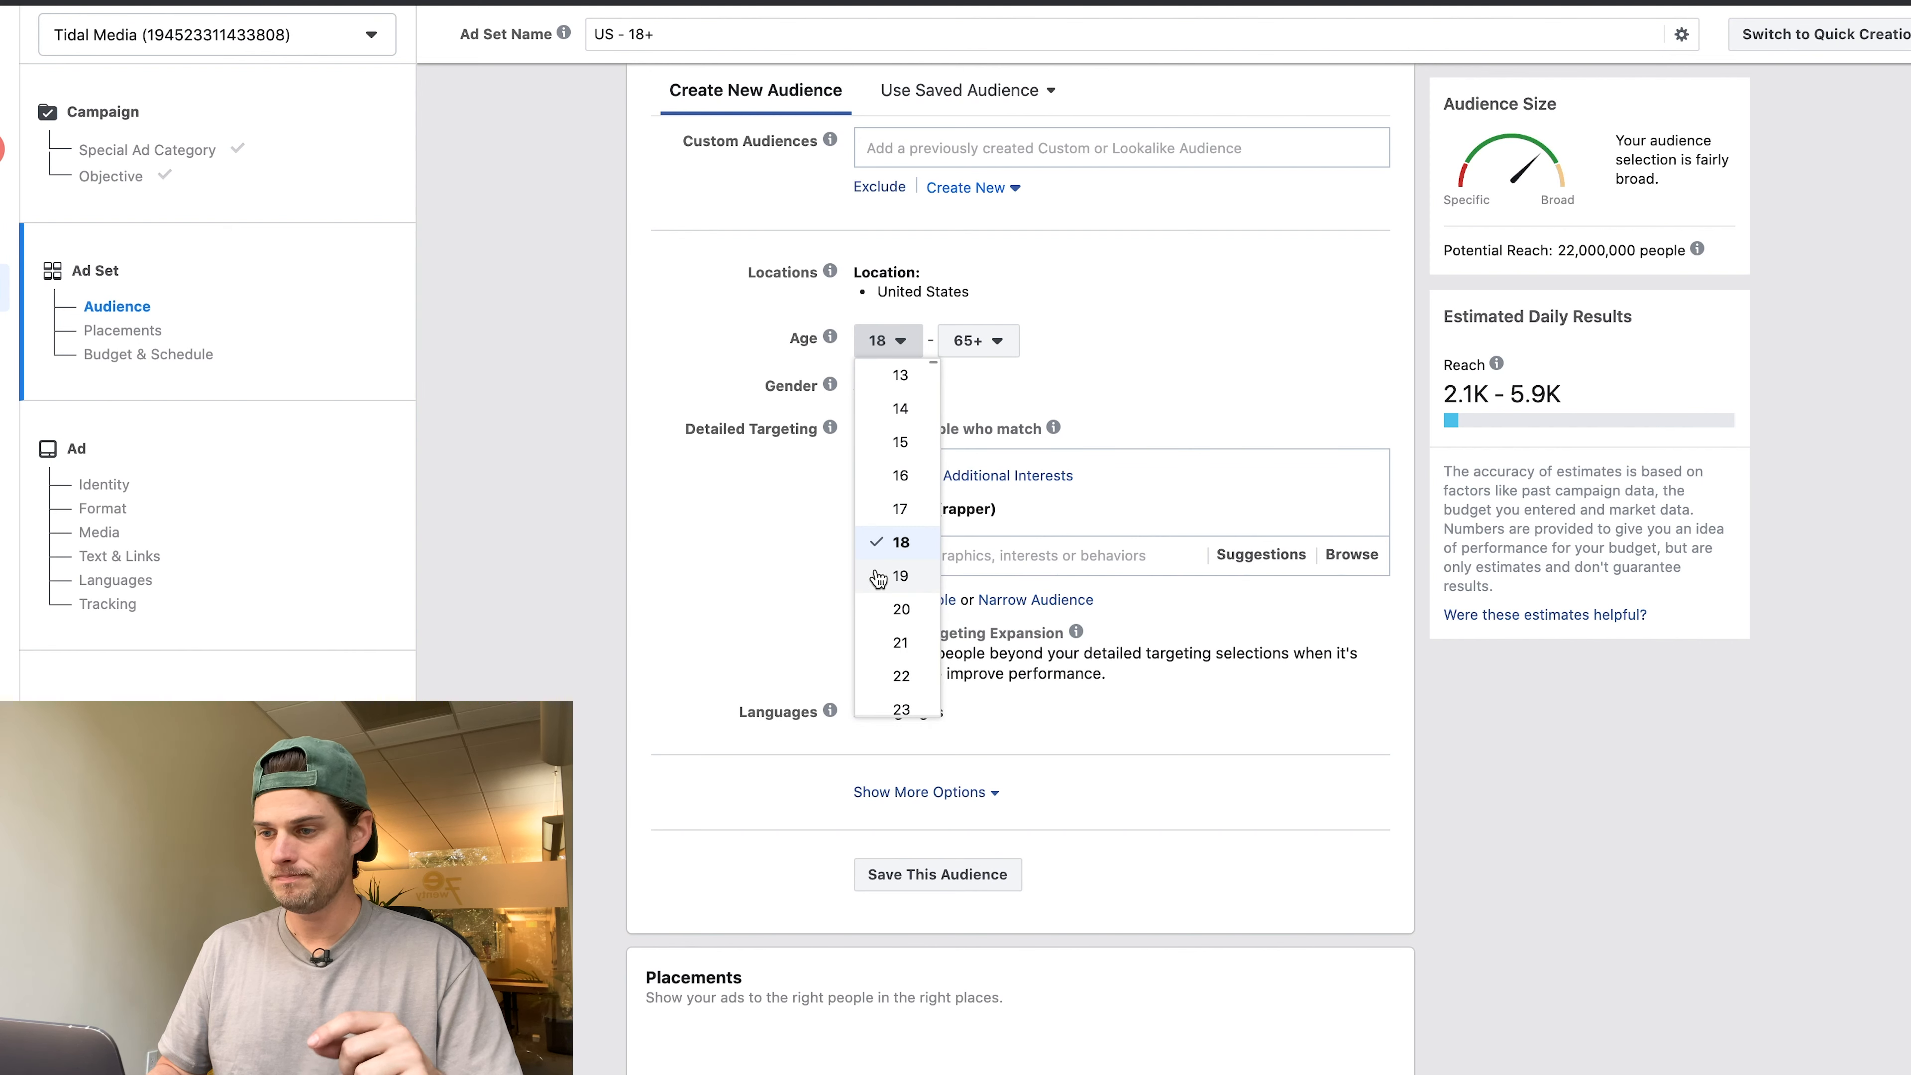
click(902, 375)
click(976, 342)
scroll(982, 490, up, 10)
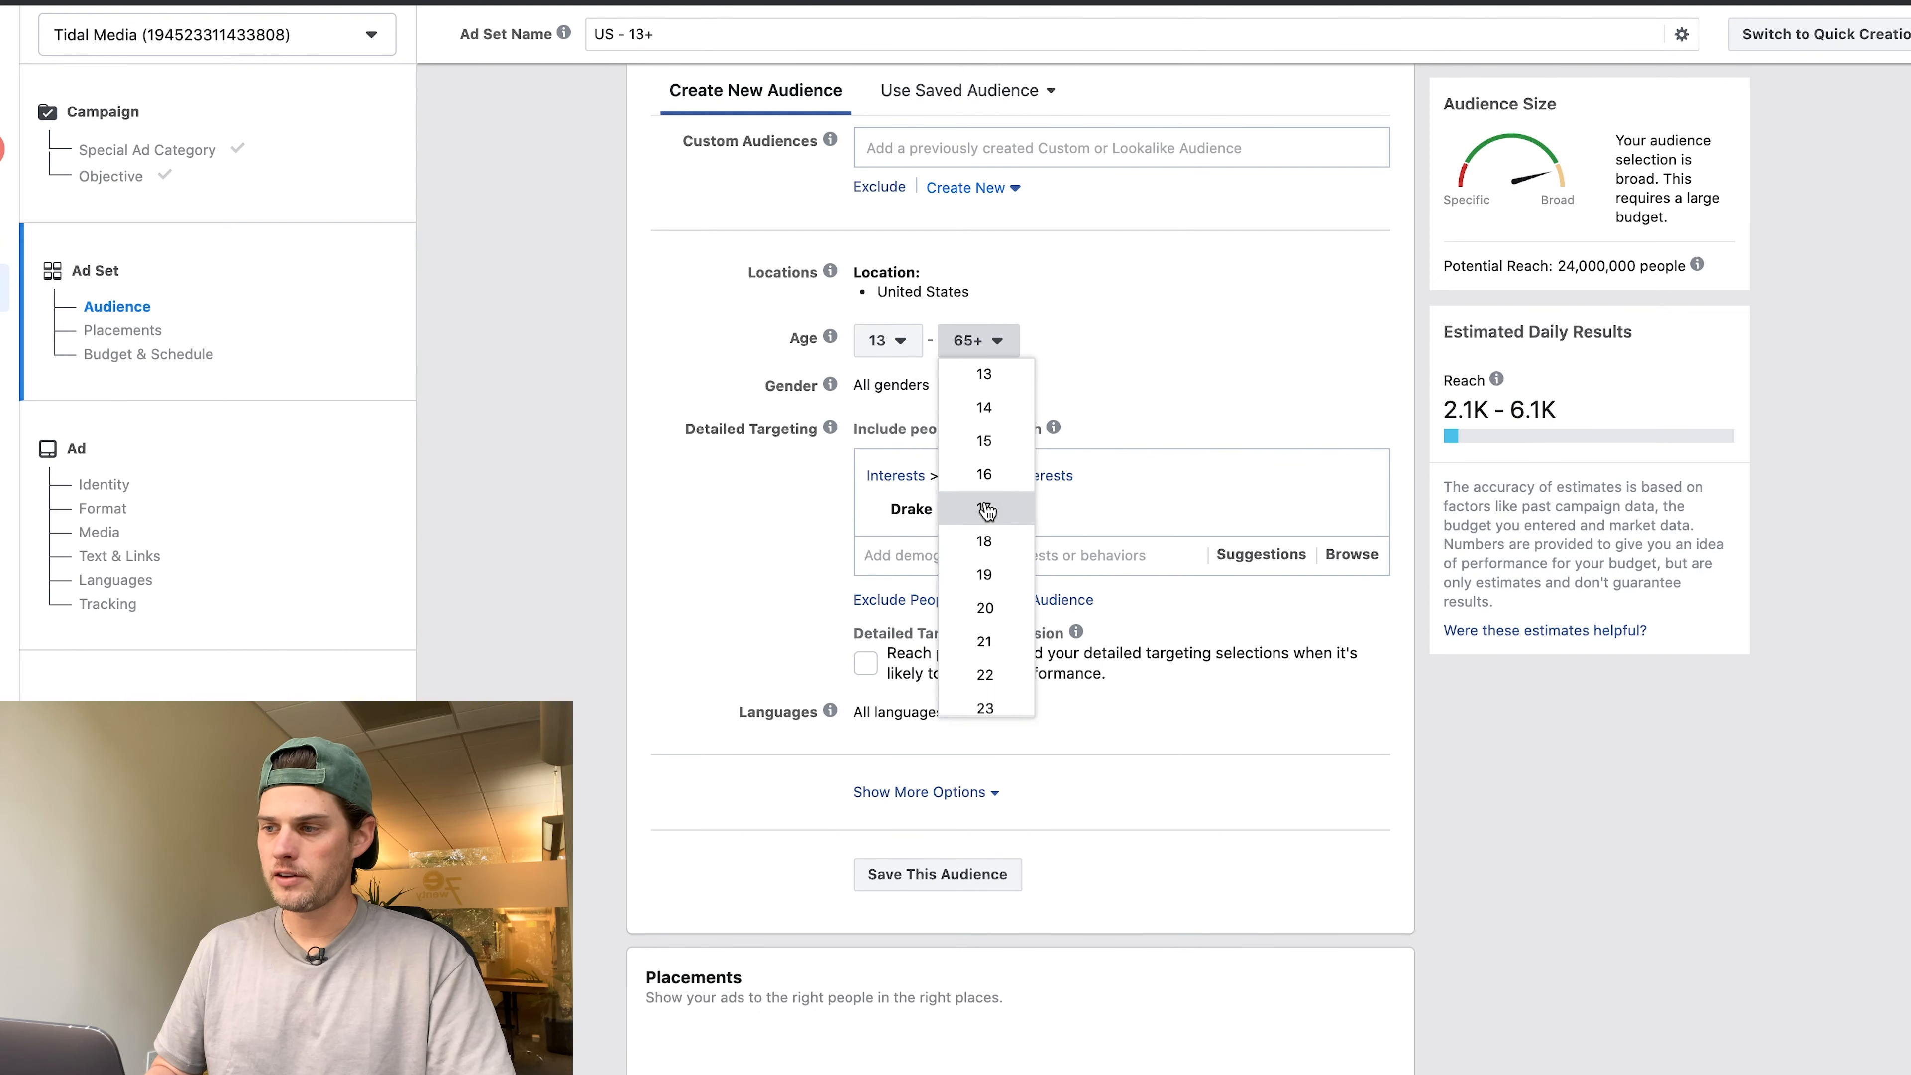
click(982, 508)
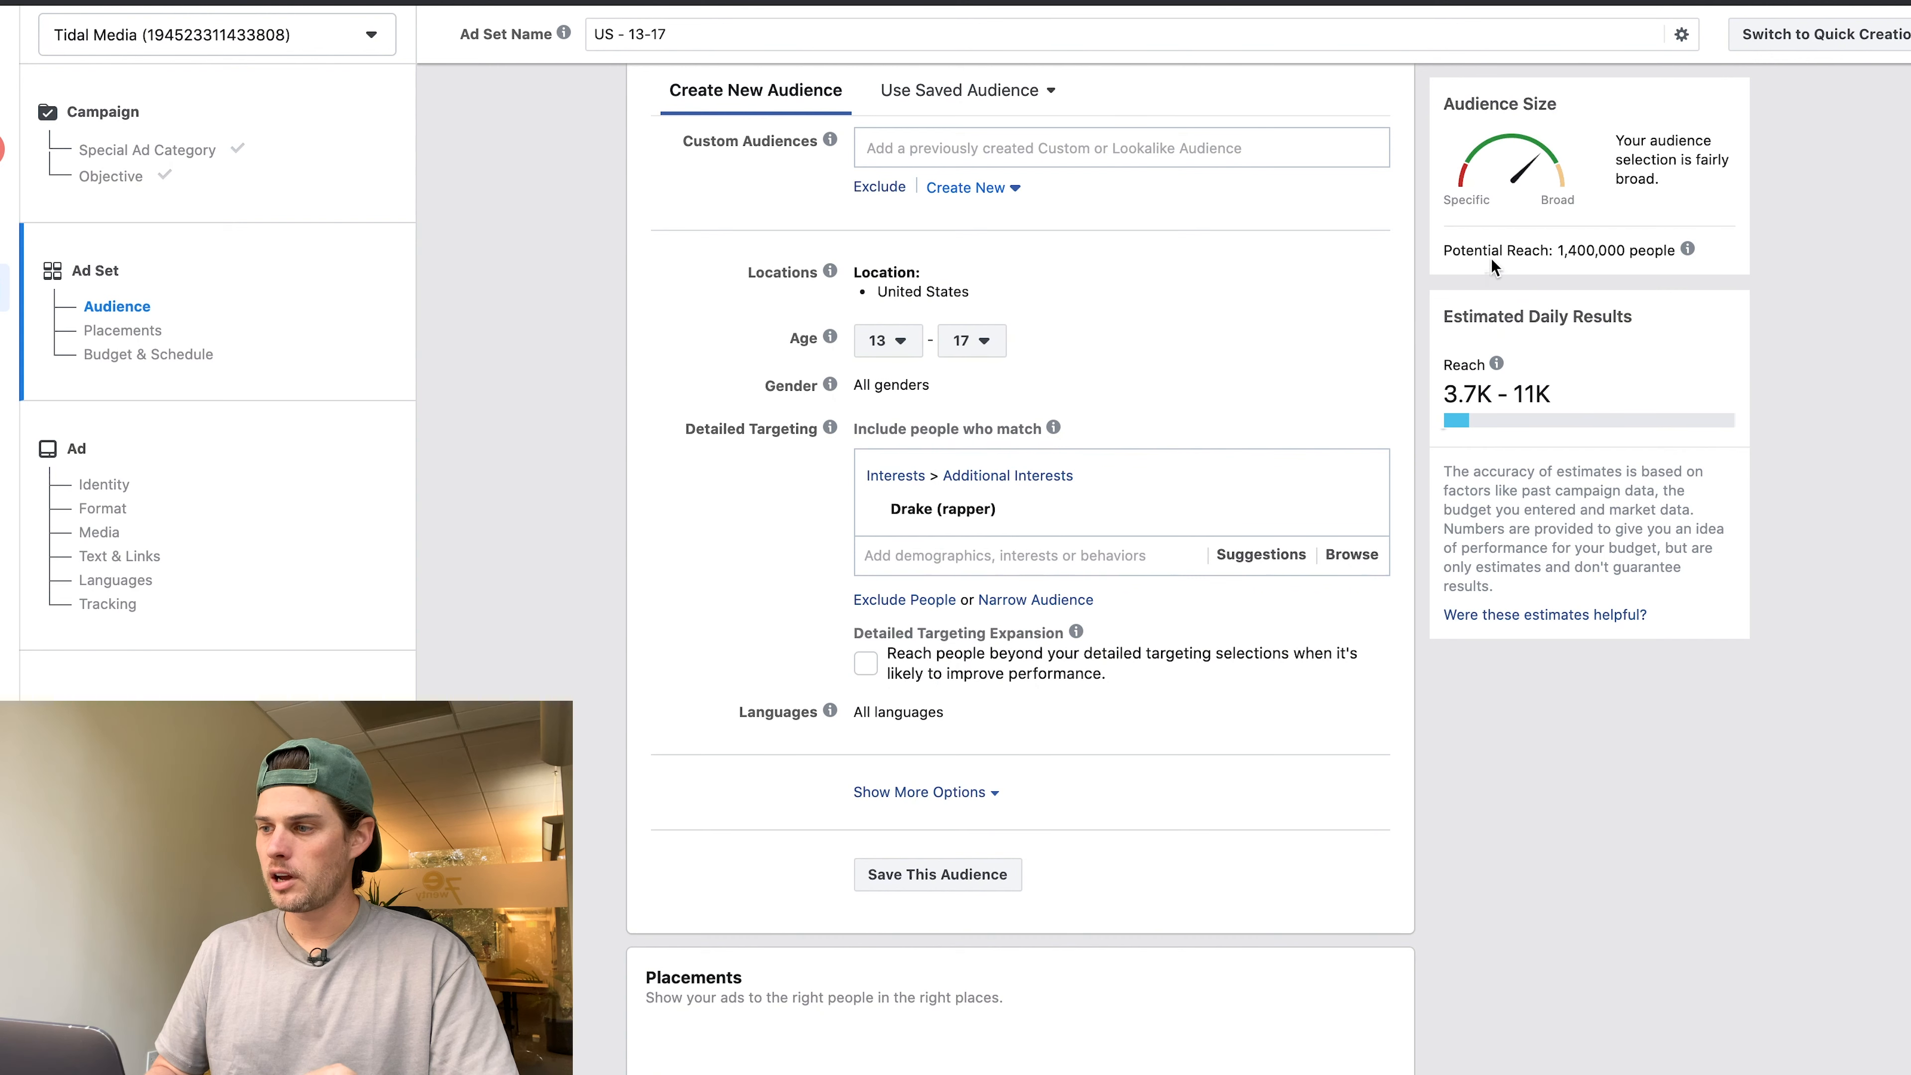
Check the updated potential reach and limit the audience gender to men.
drag(1464, 251, 1661, 290)
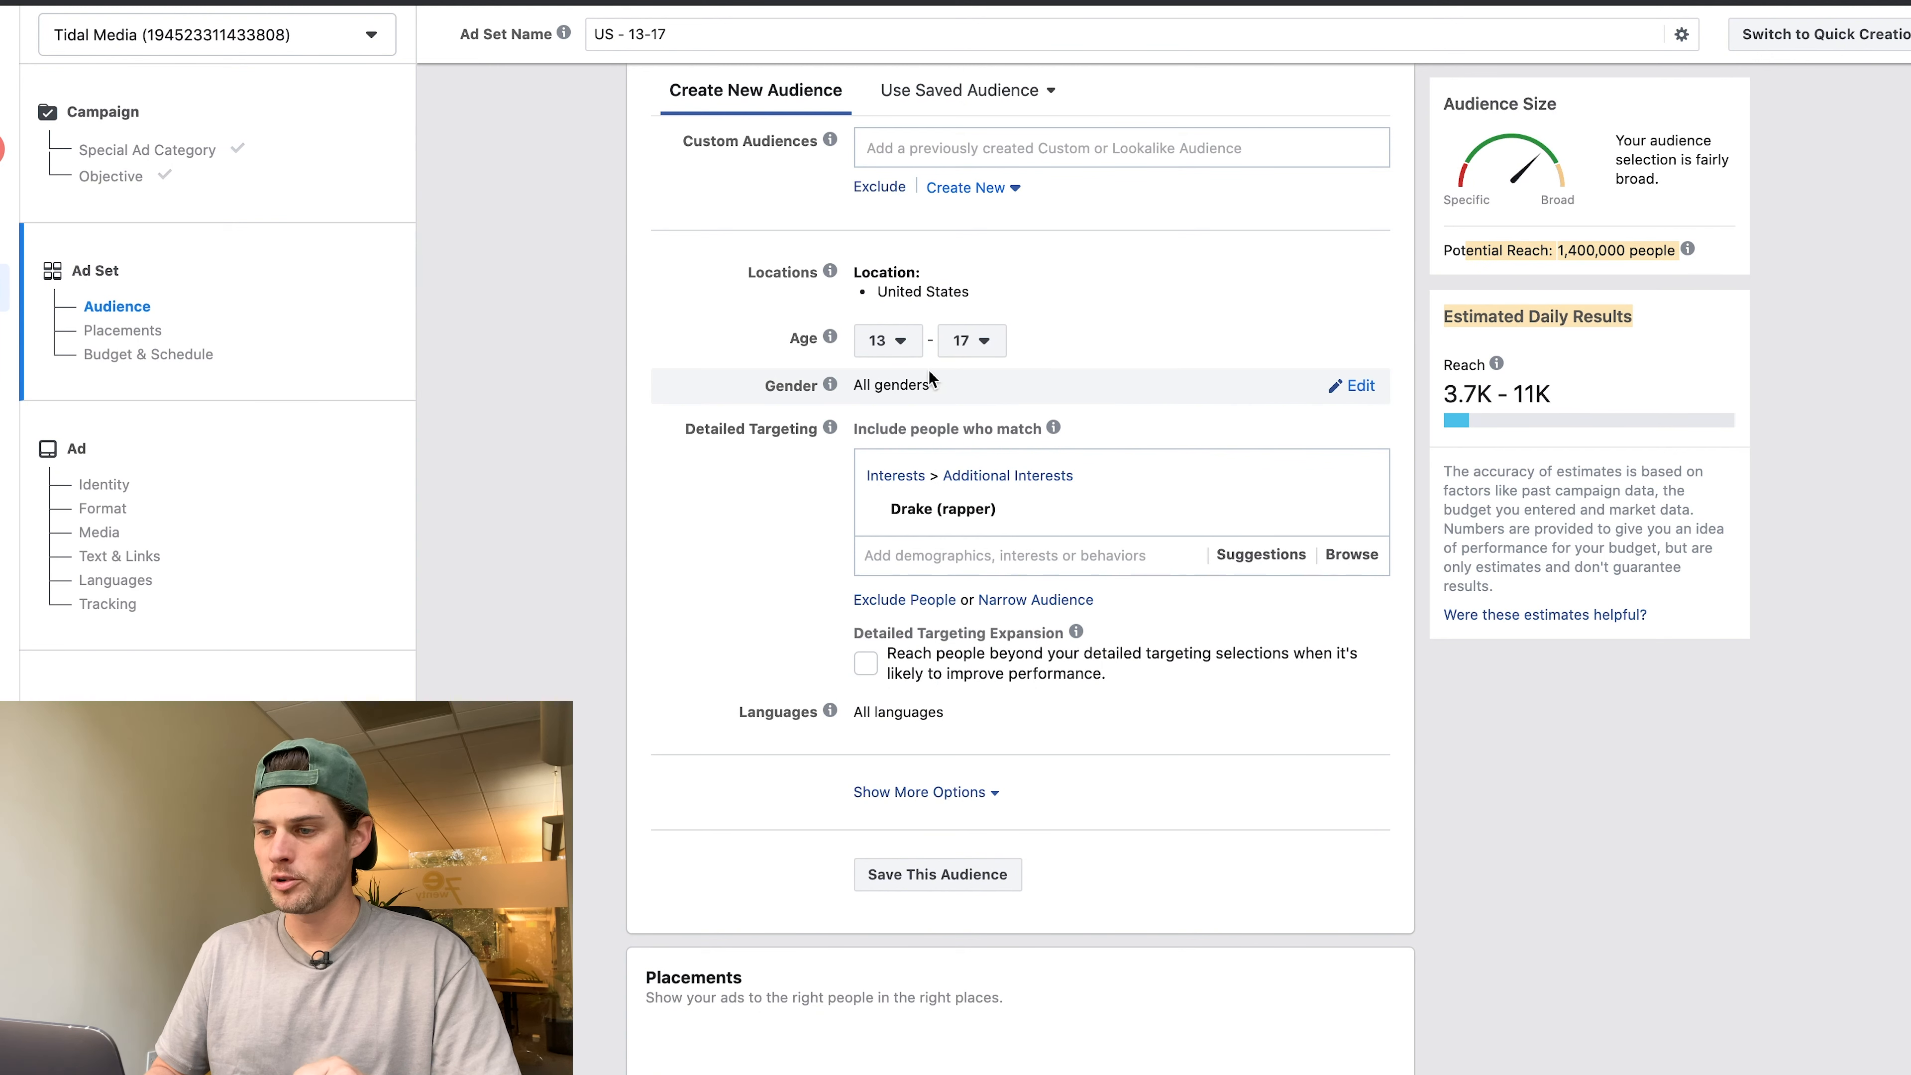
click(1368, 383)
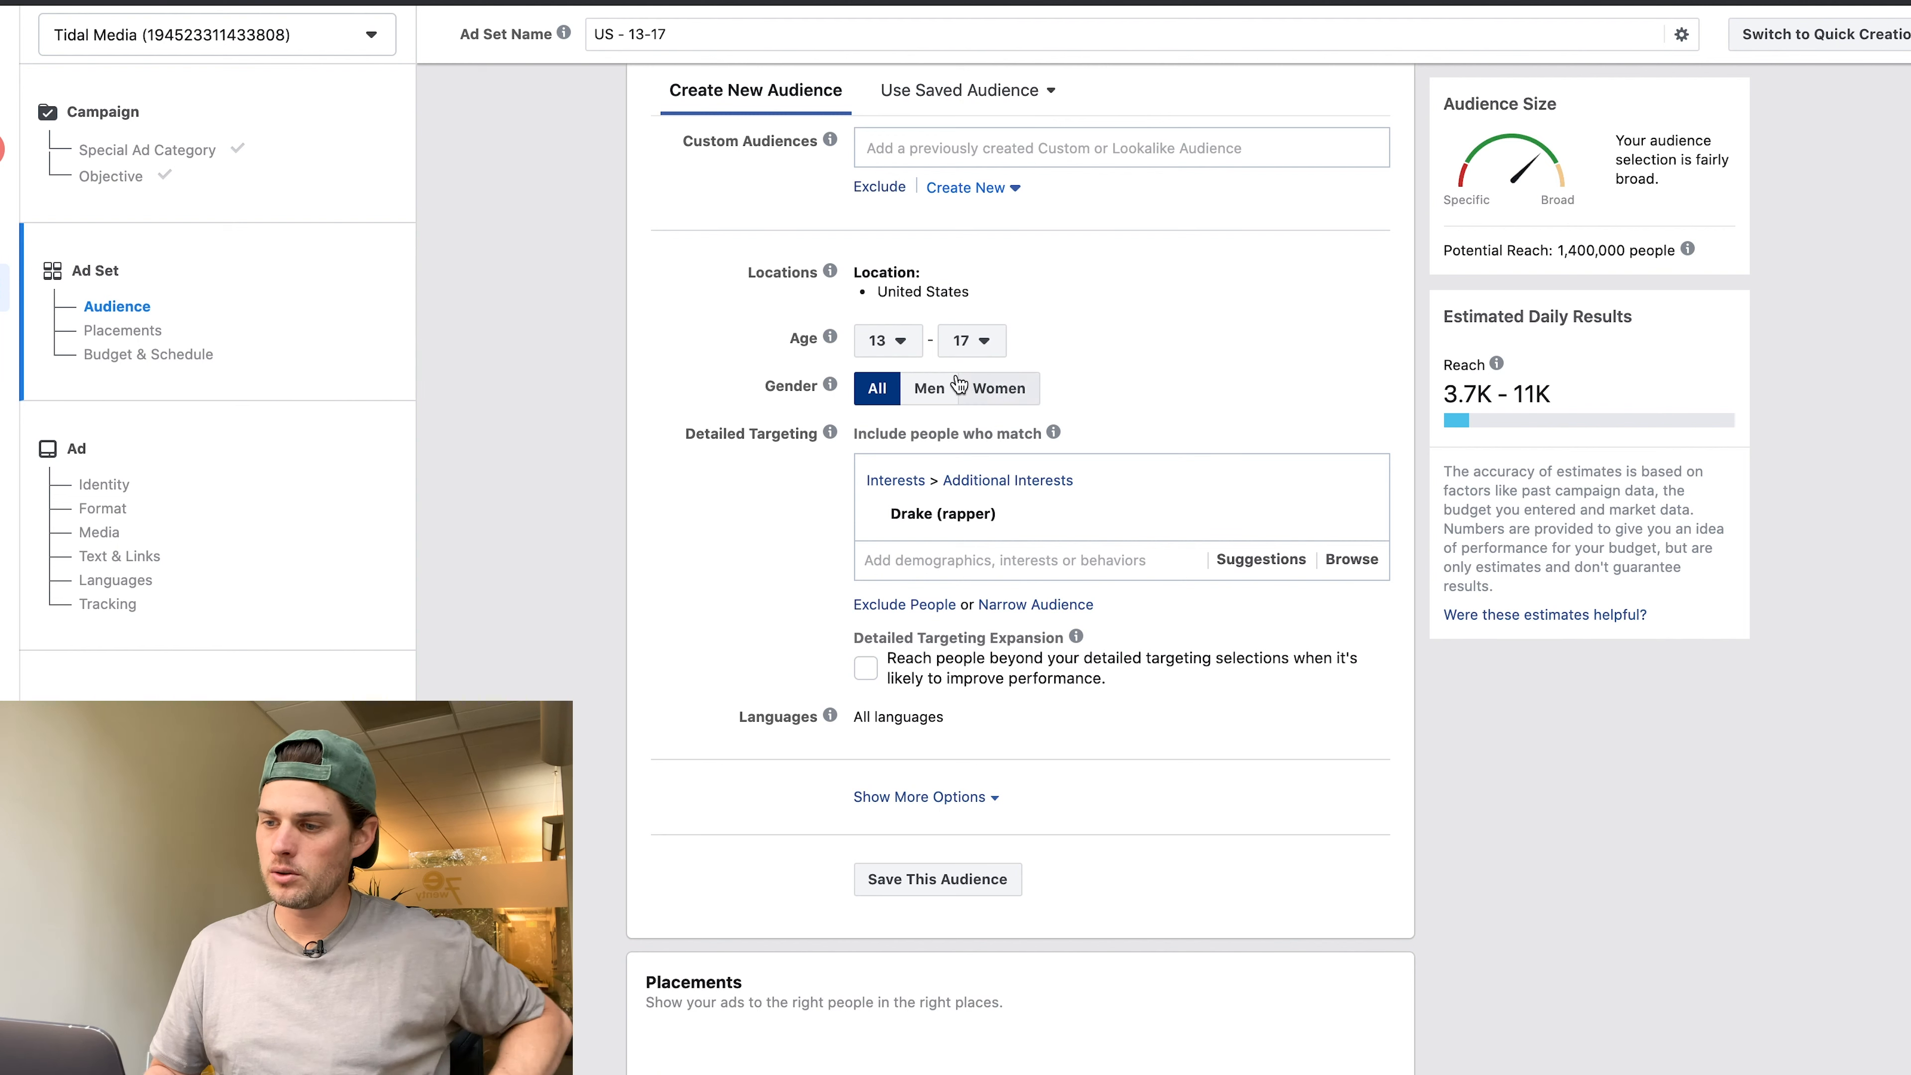
click(930, 391)
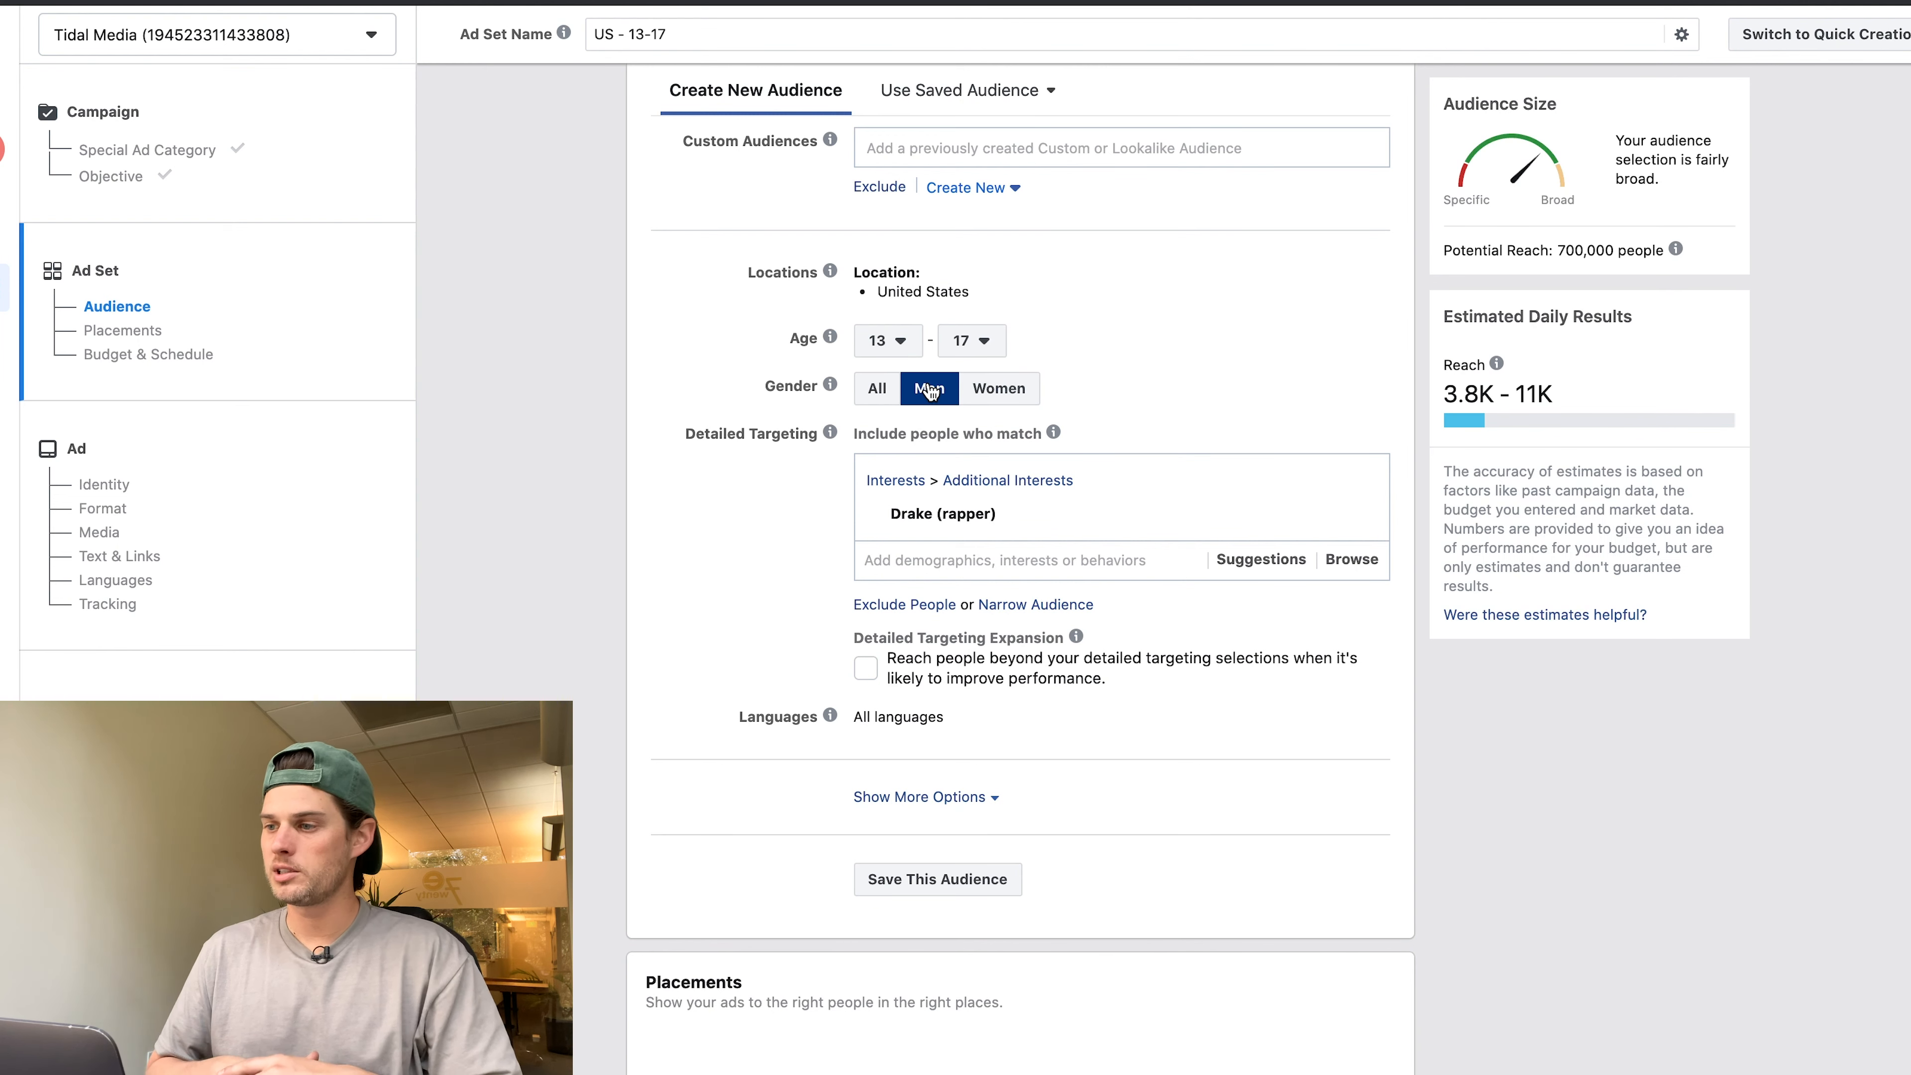
Add Cardi B as a targeting interest, then add a Narrow Audience must-also-match condition.
drag(1500, 252, 1628, 267)
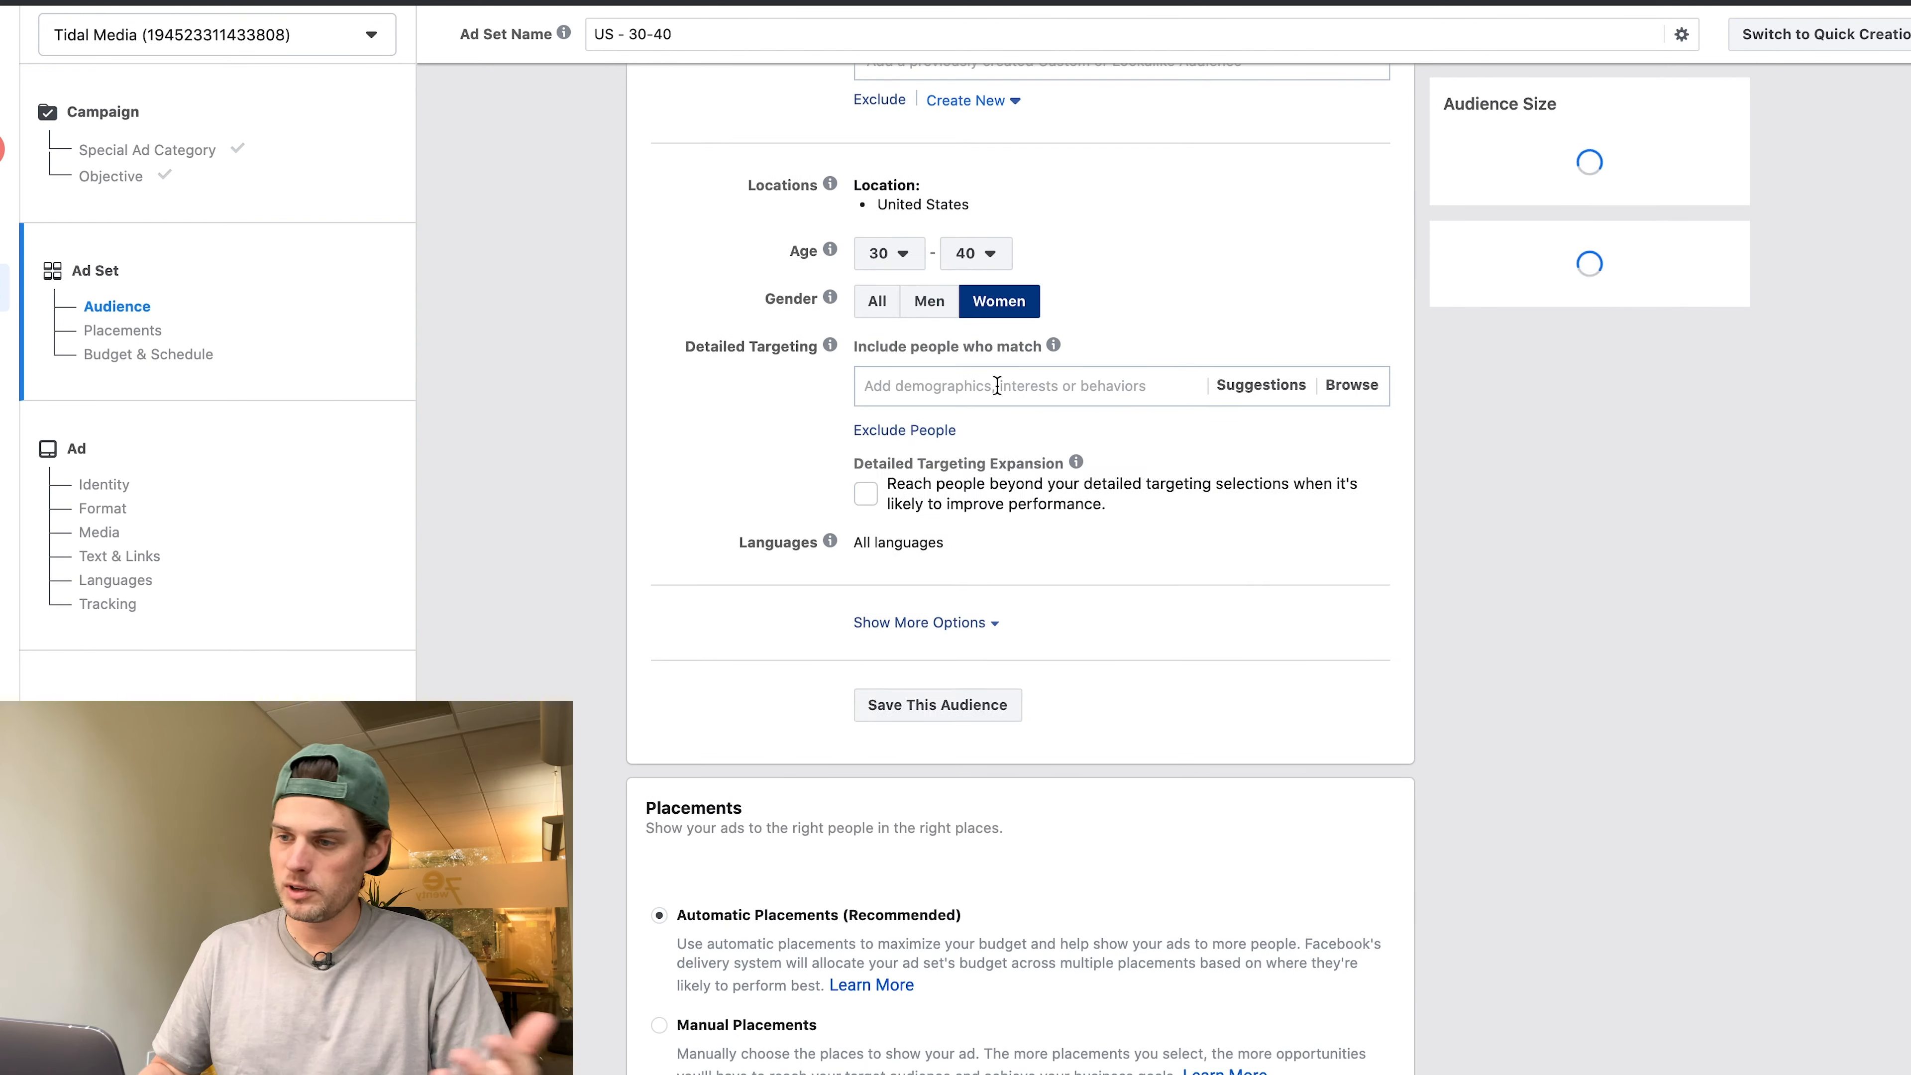
text(car)
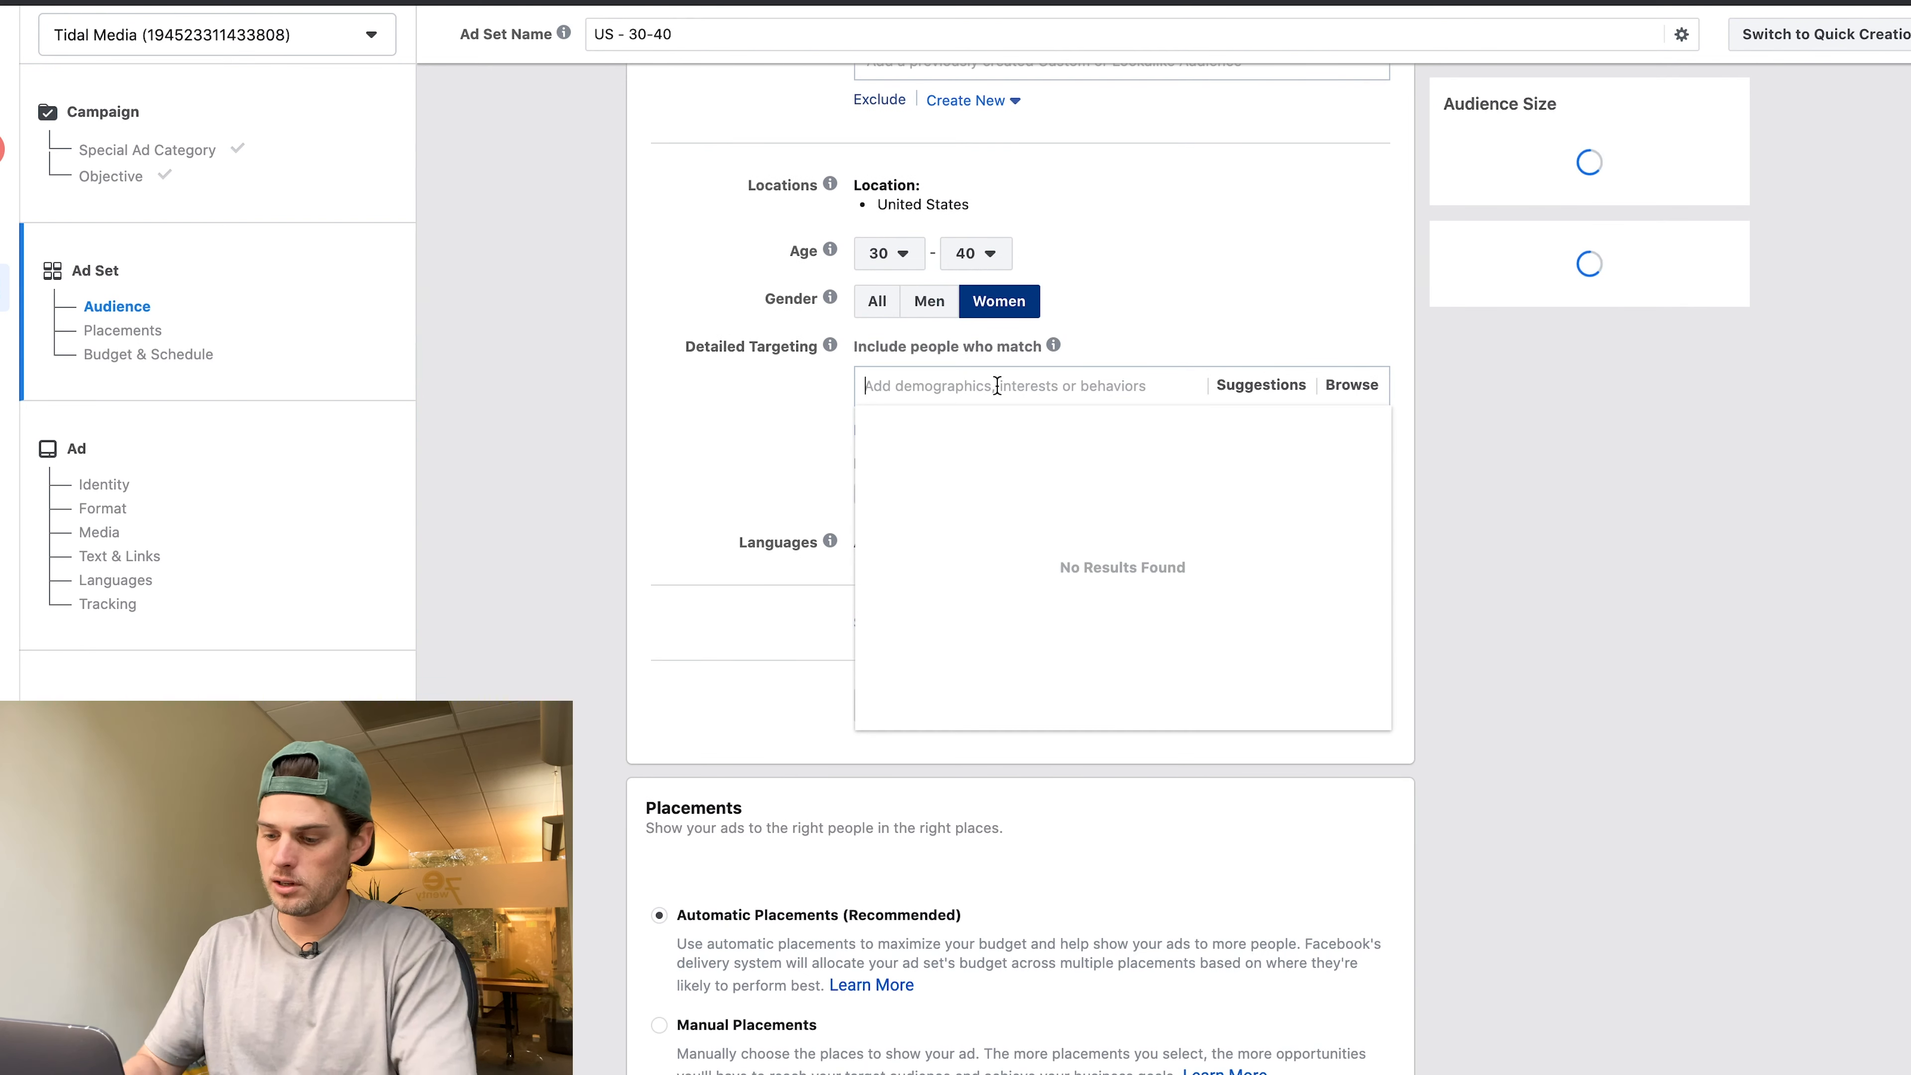
text(di b)
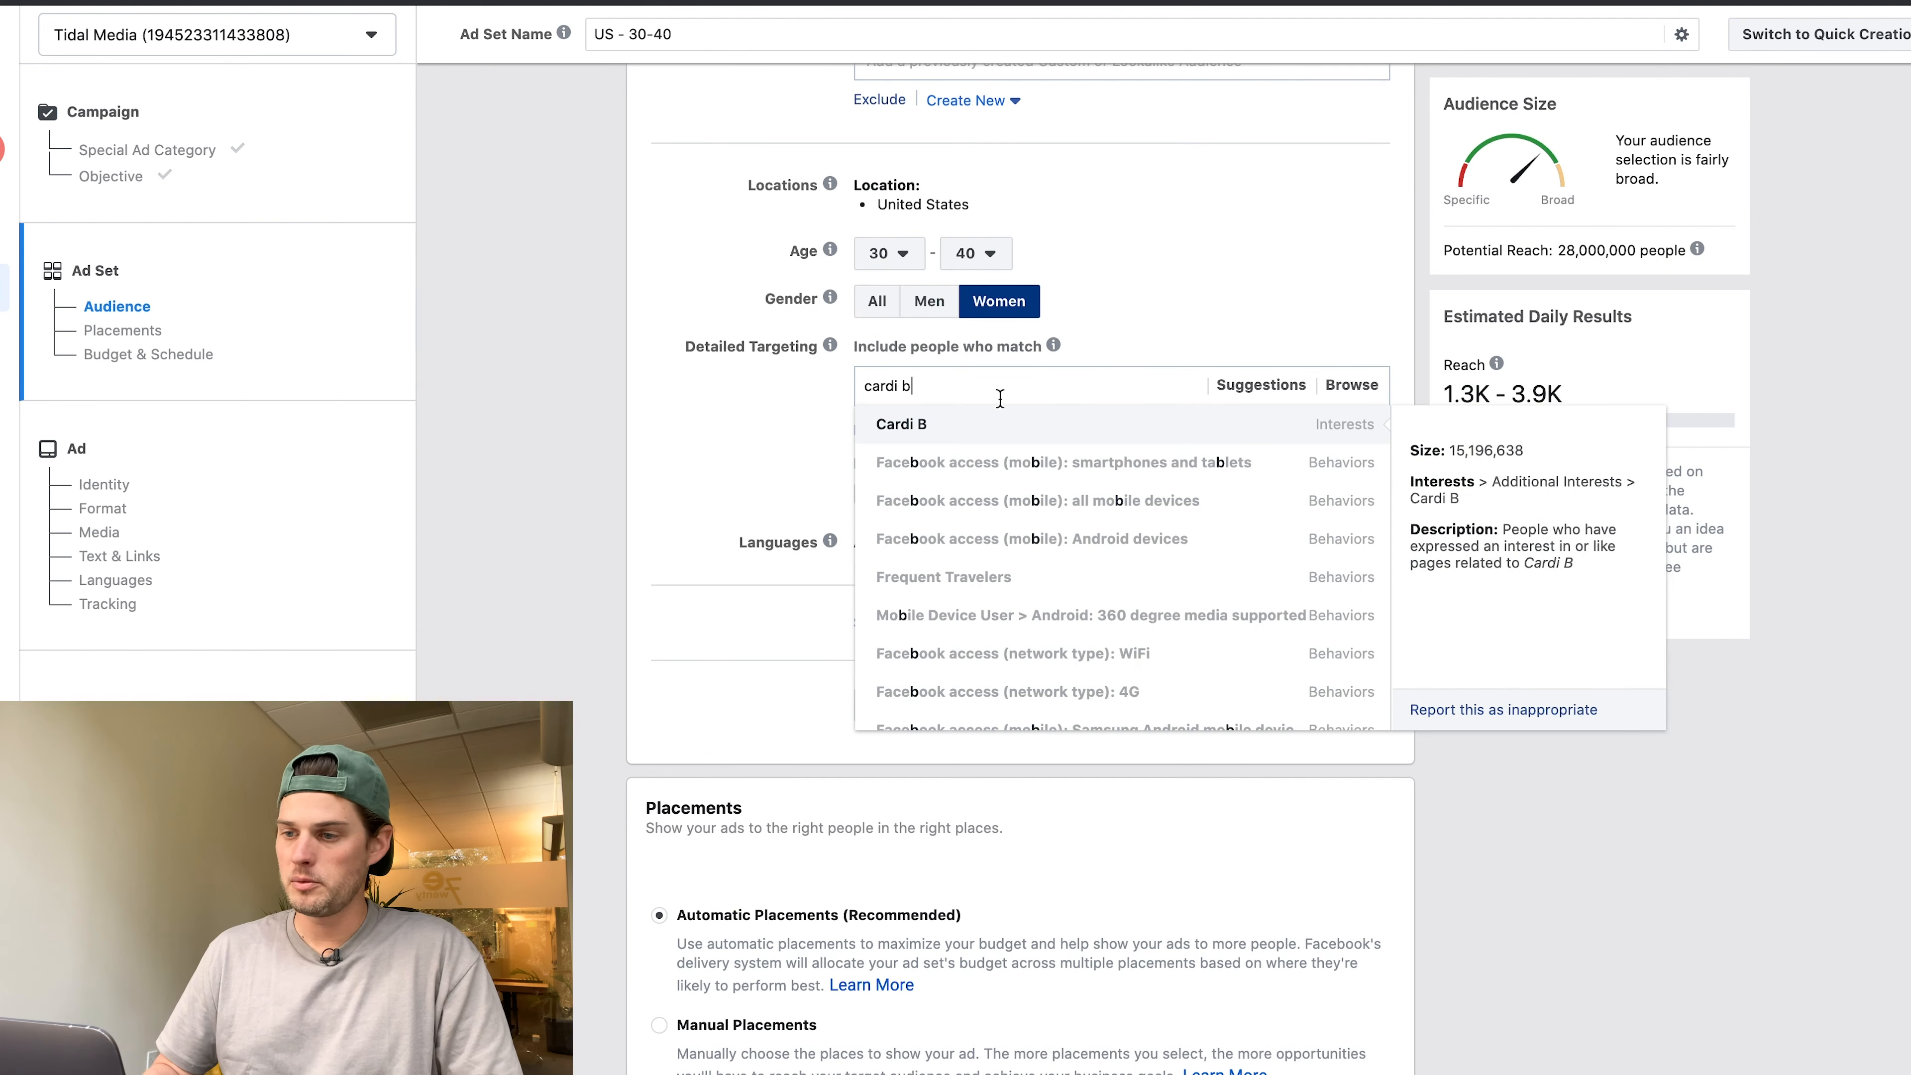
click(1009, 433)
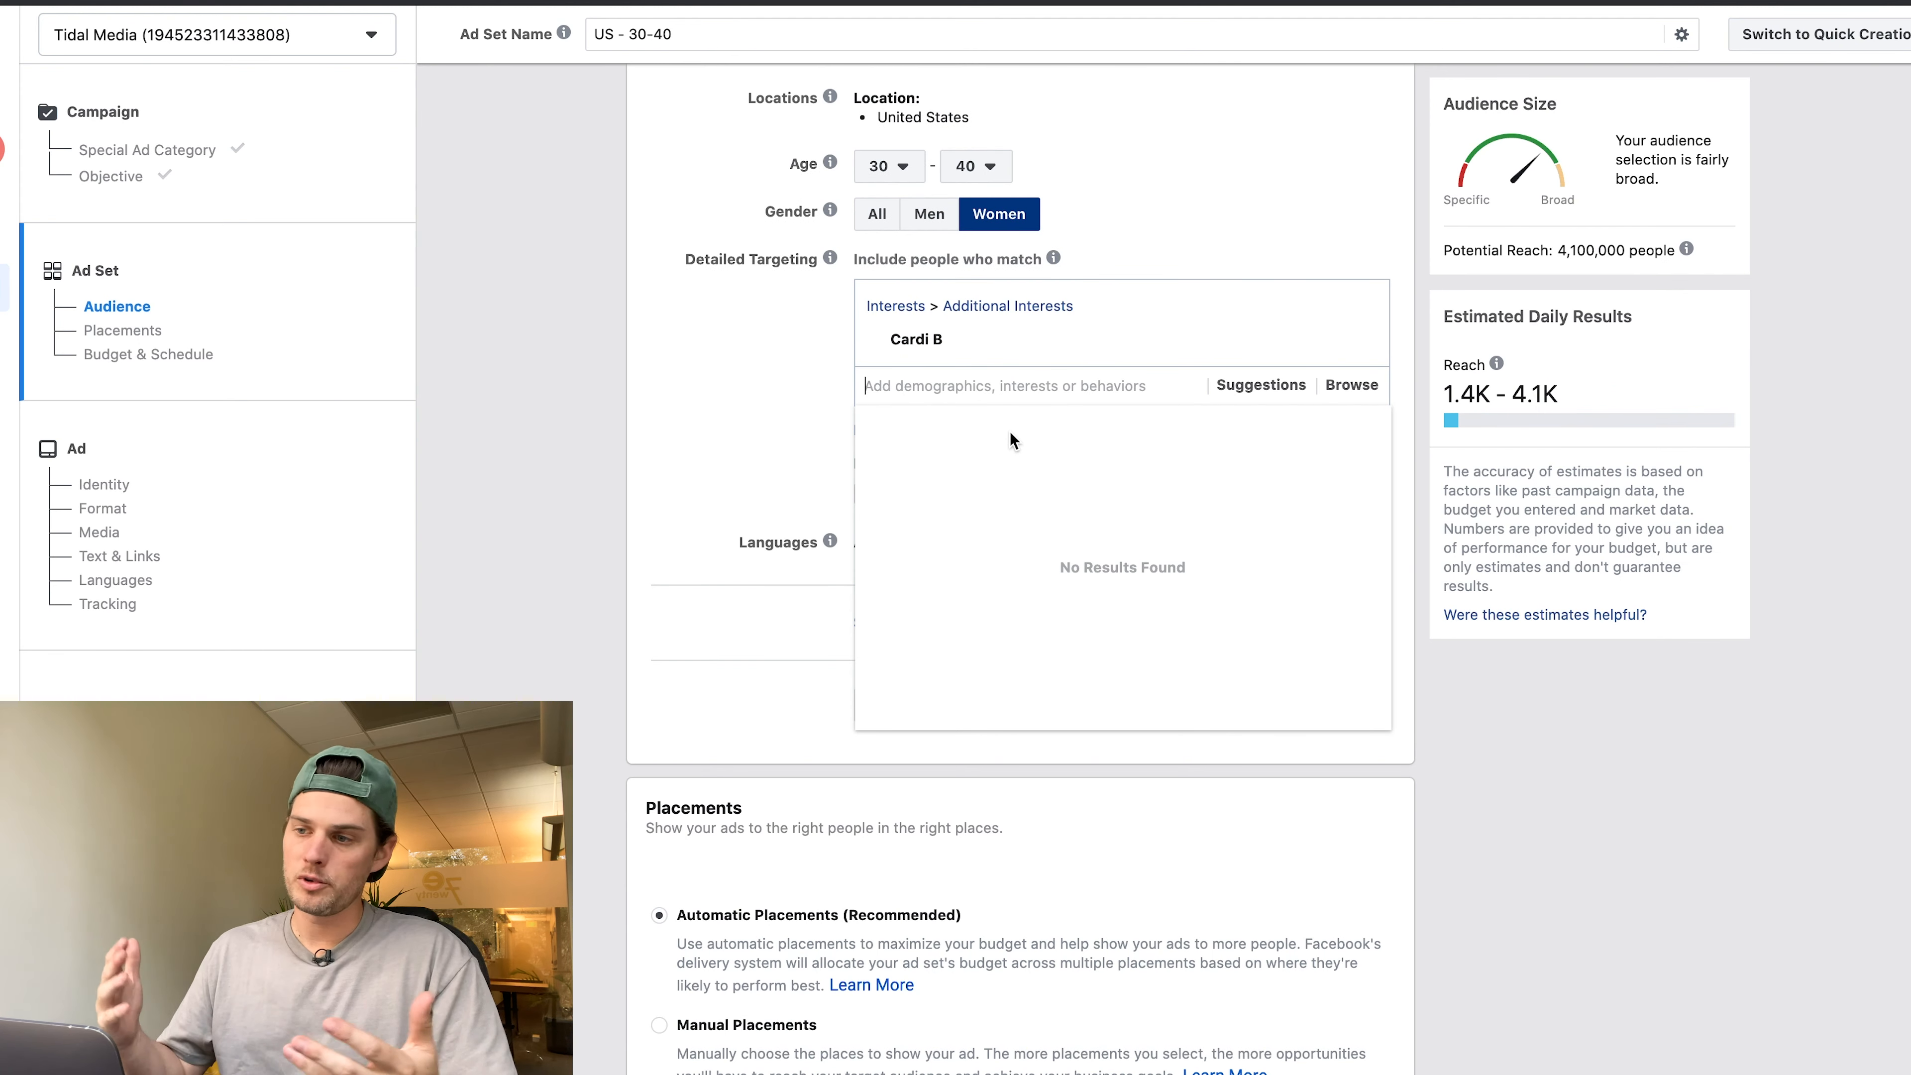
click(580, 336)
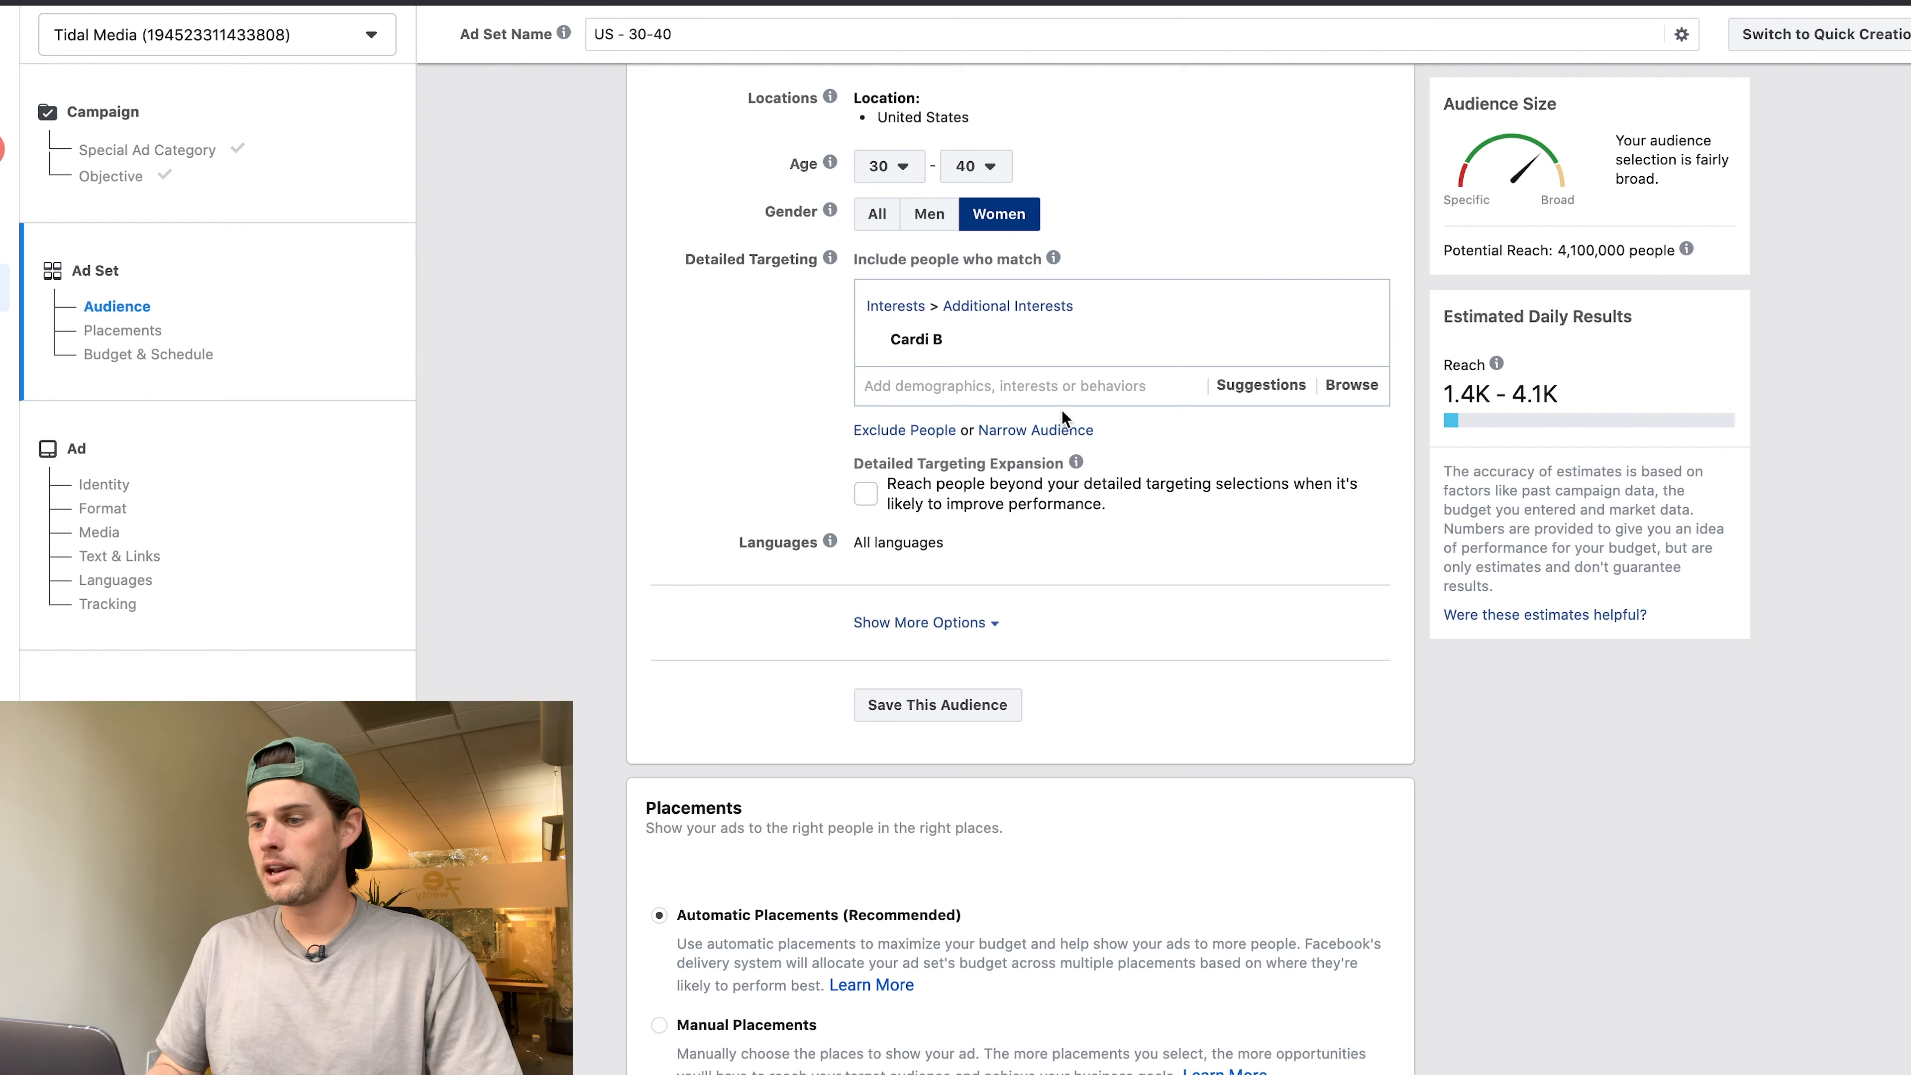
click(1042, 430)
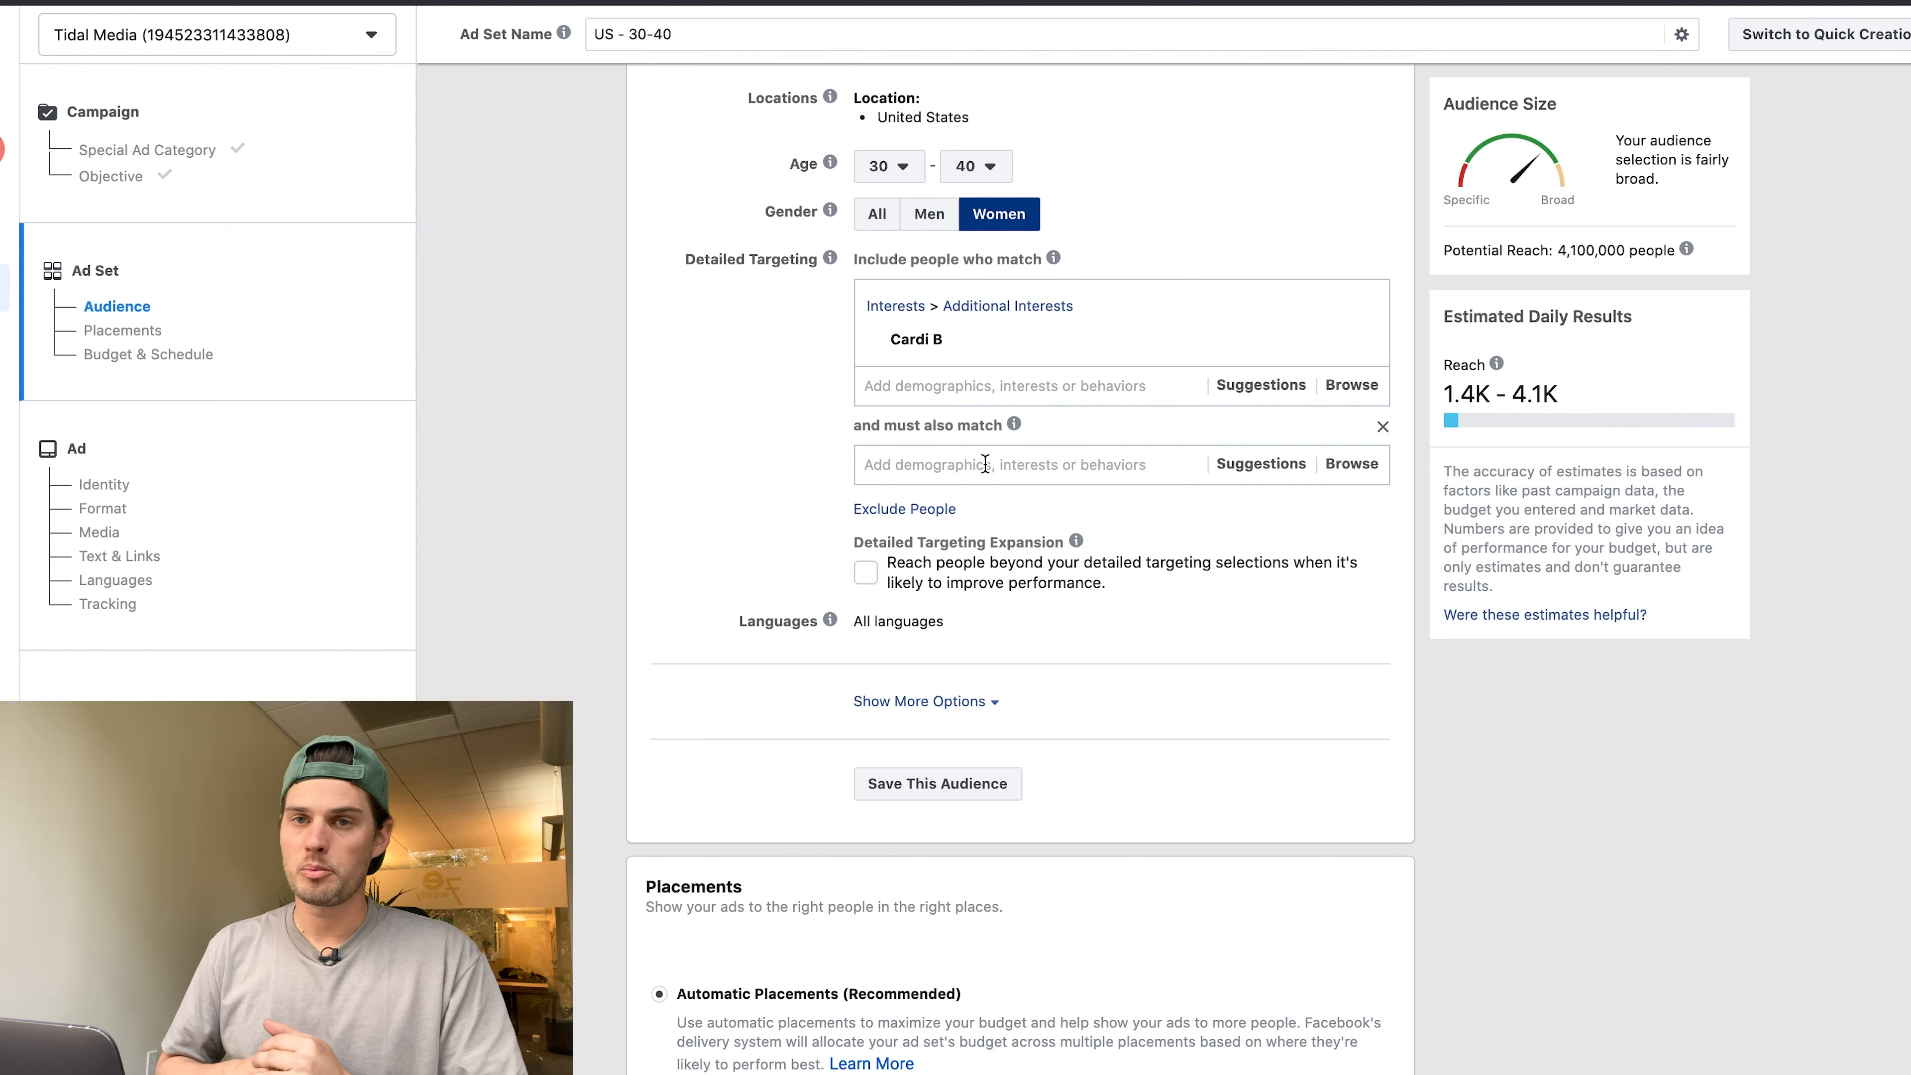
Search 'music vido' and add Music videos as the must-also-match interest.
click(956, 464)
text(m)
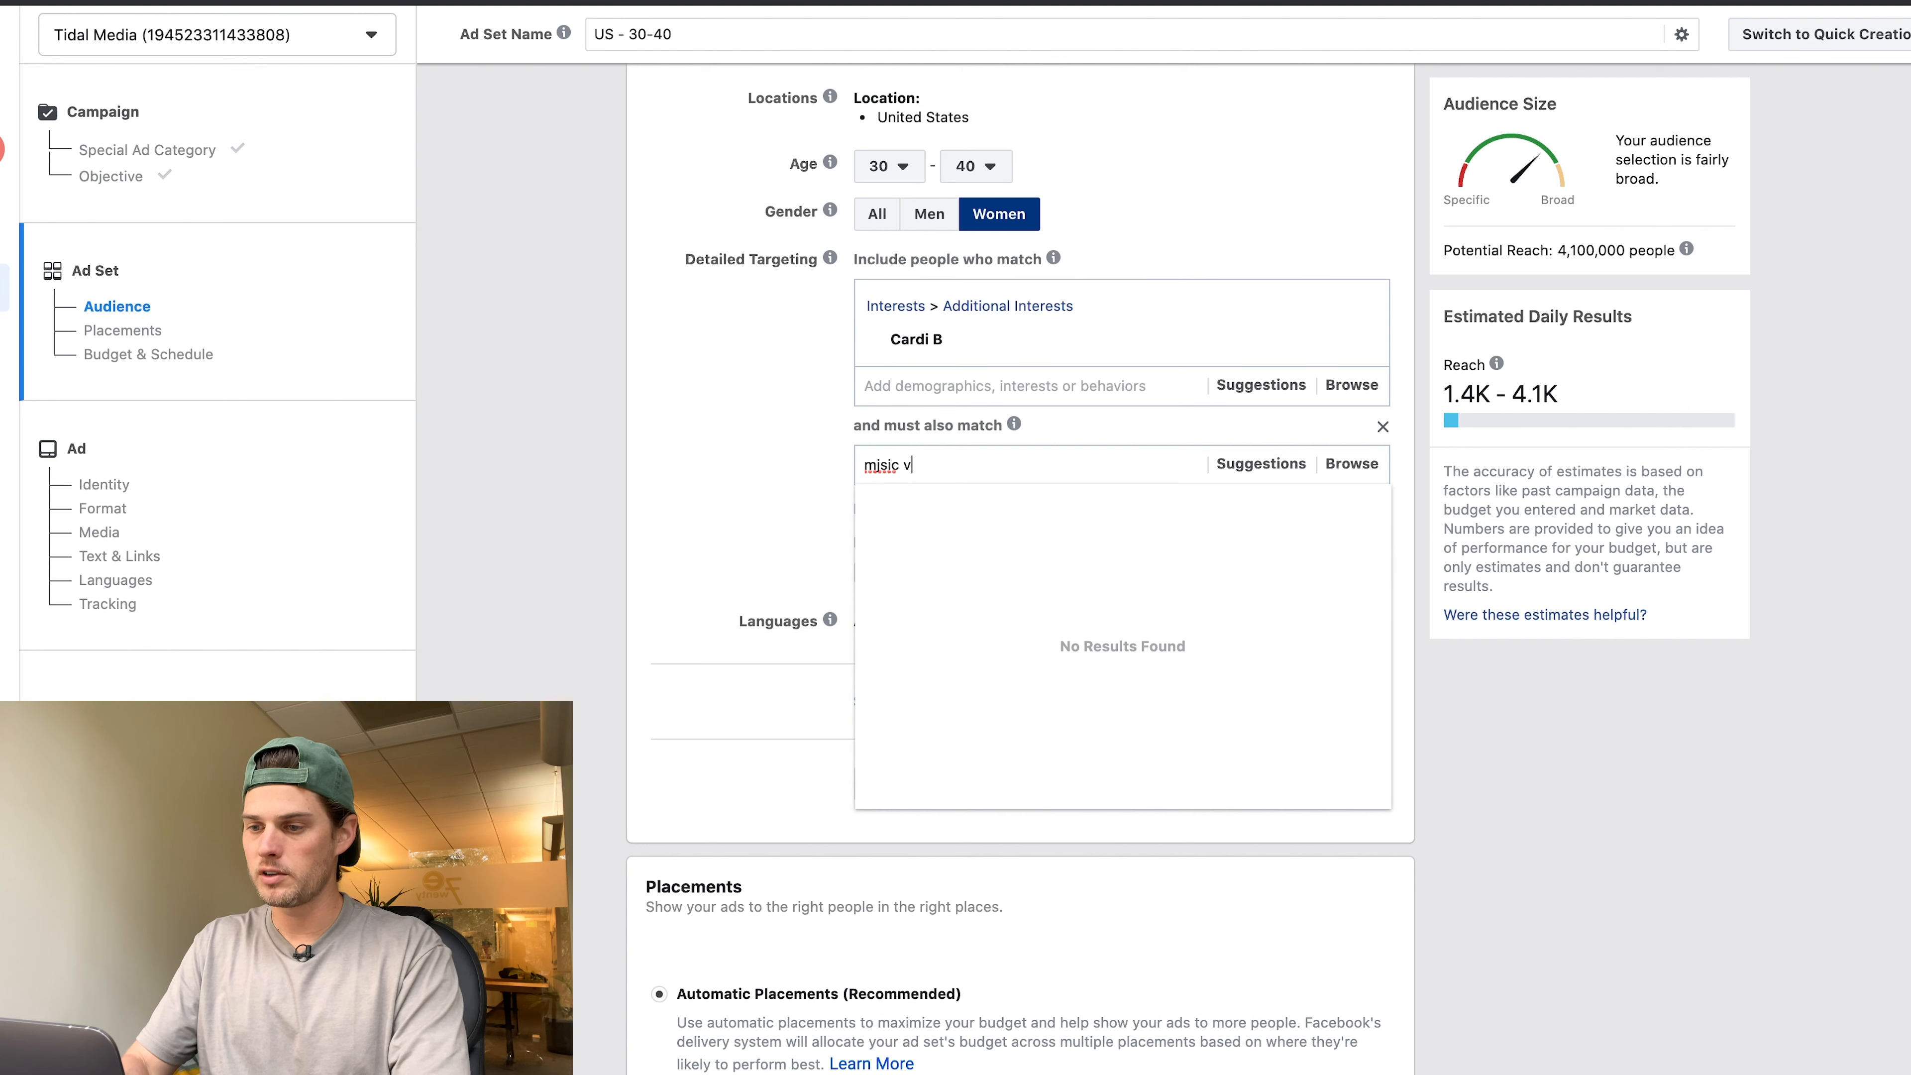
text(usic vido)
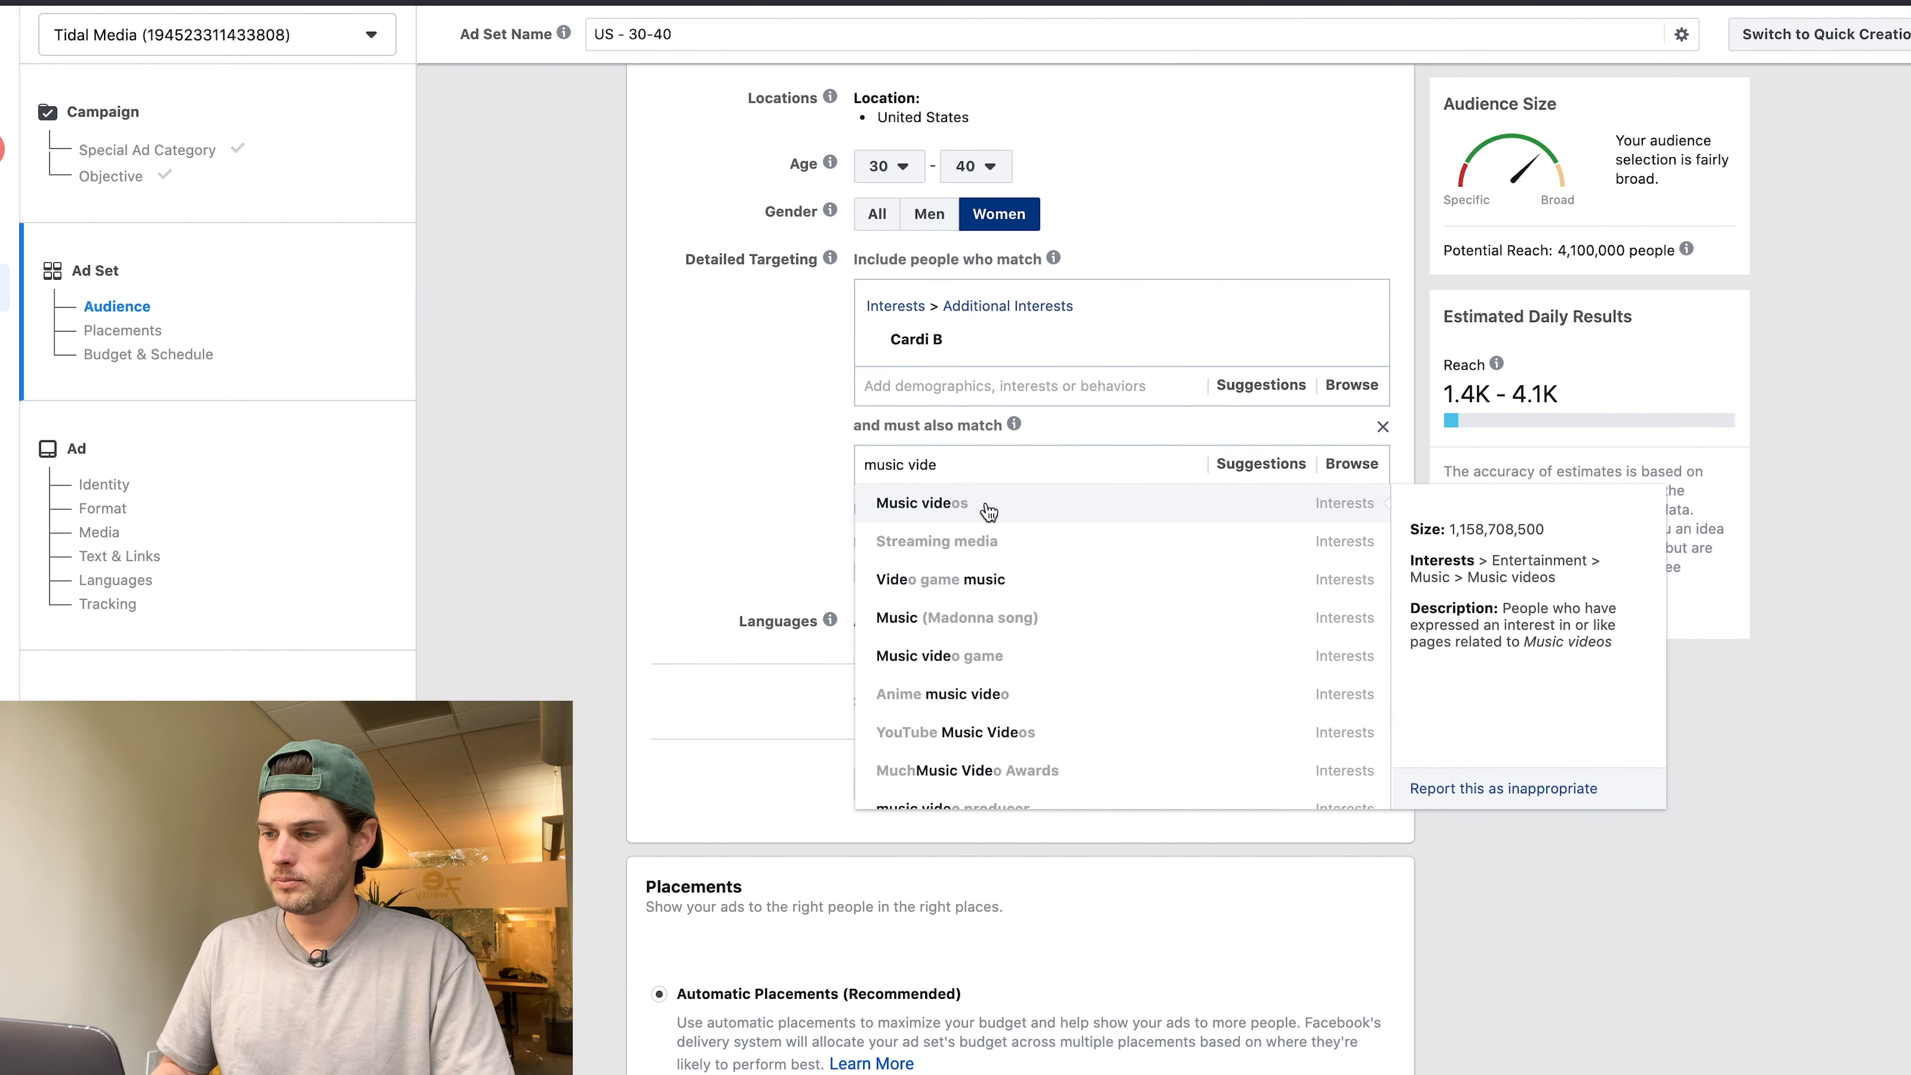
click(987, 510)
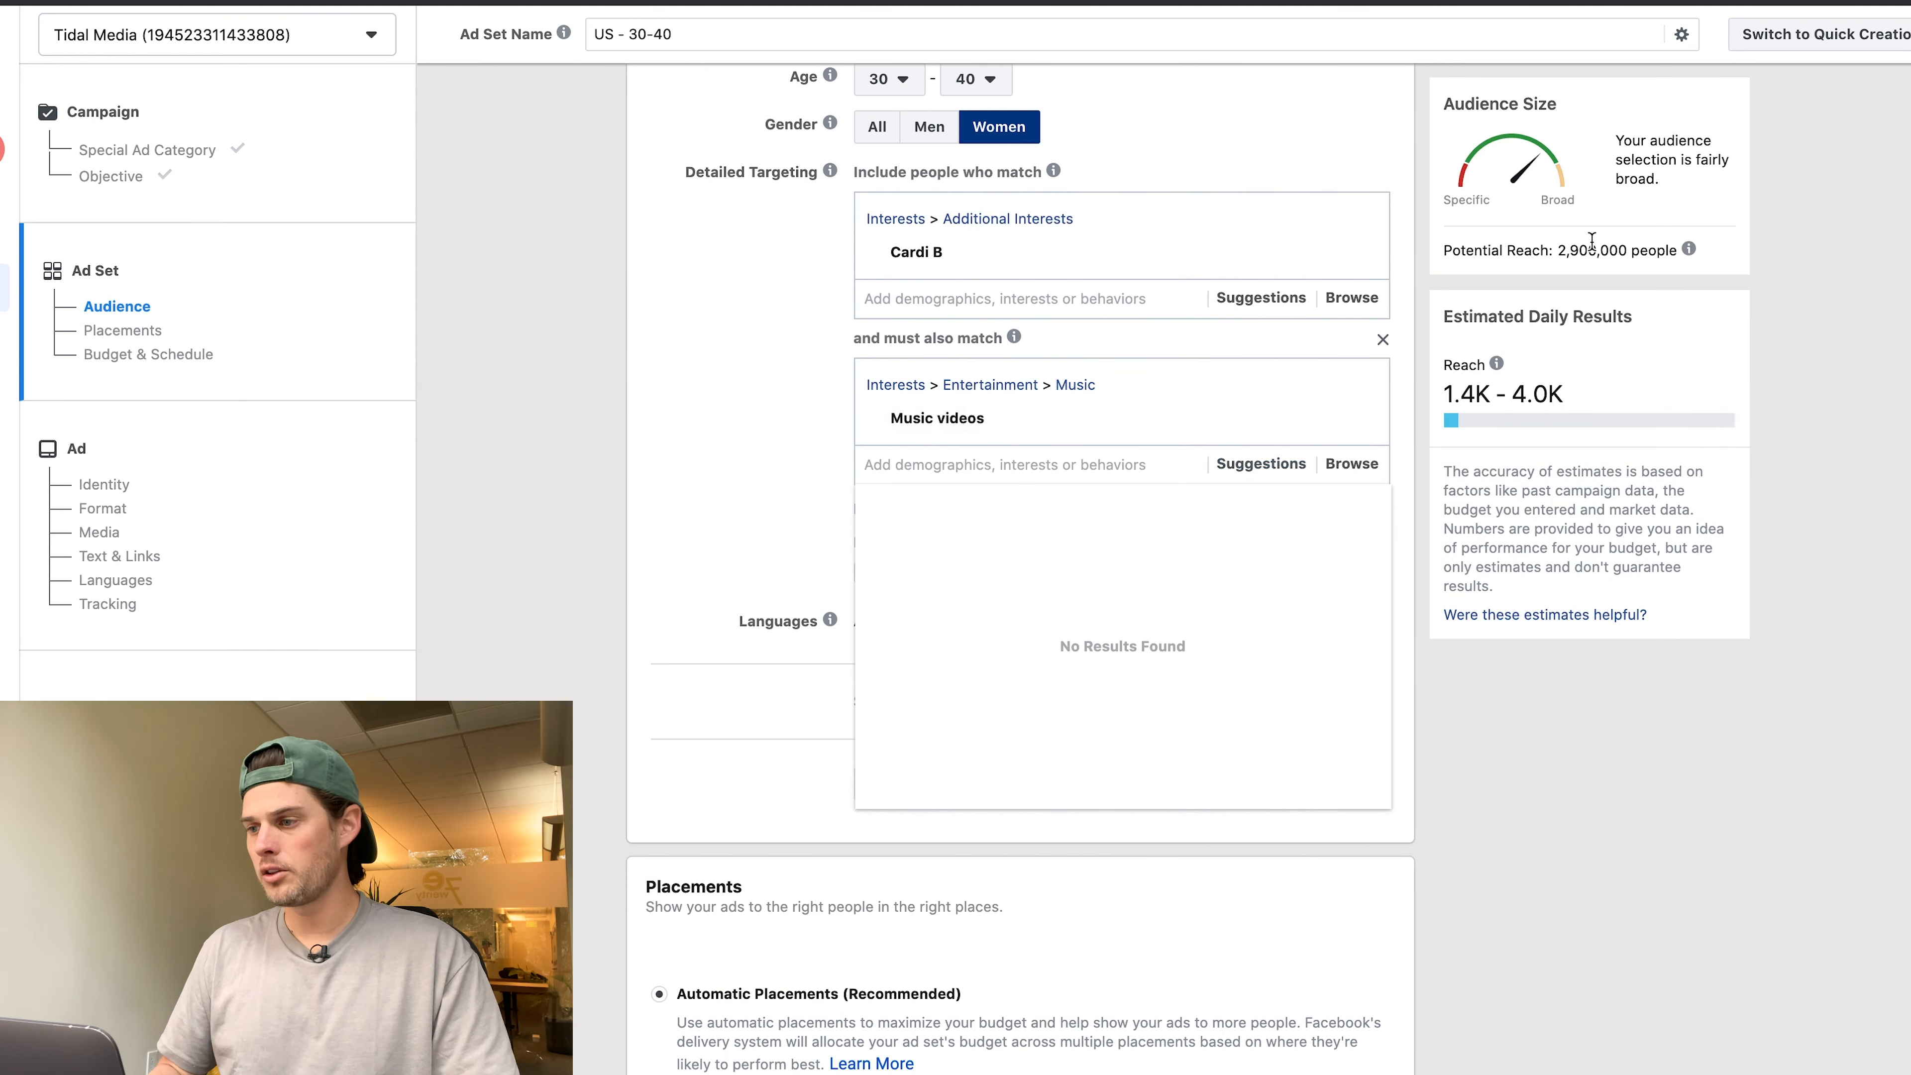
click(1531, 253)
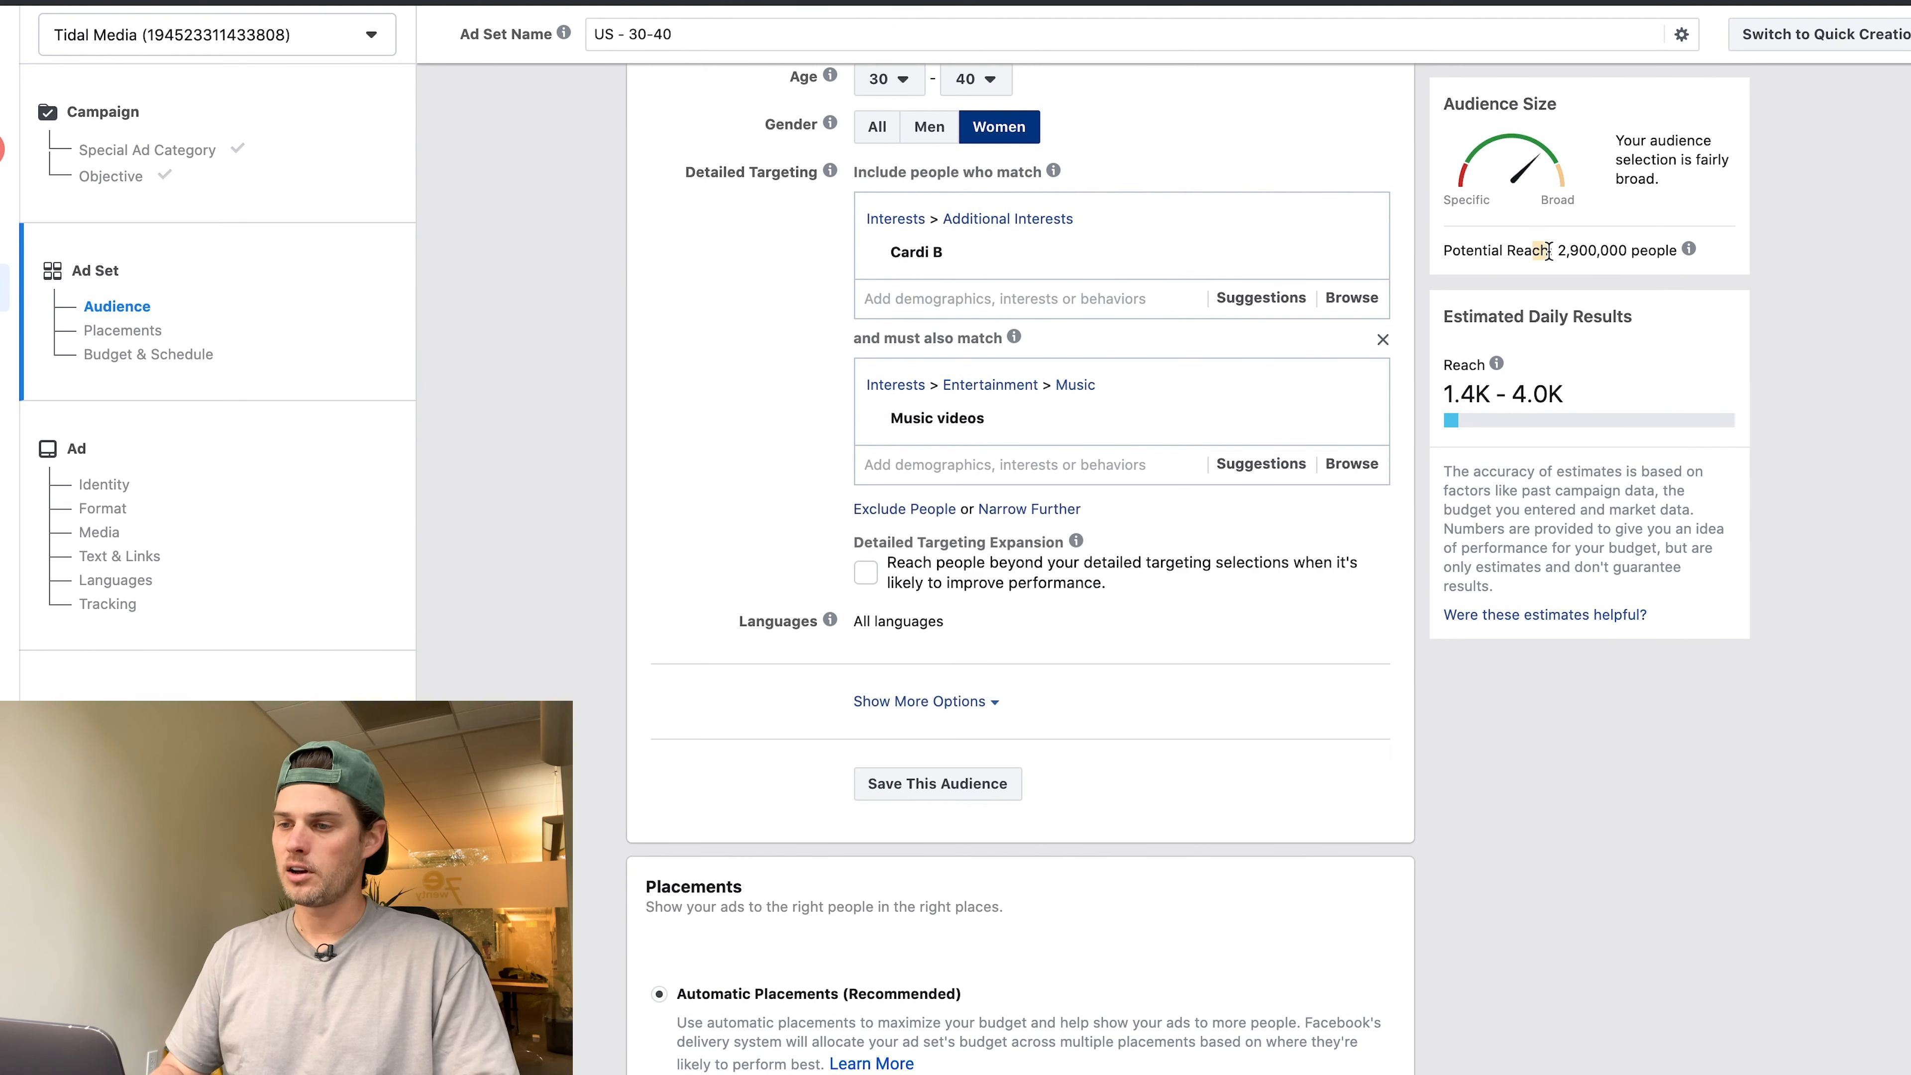
scroll(674, 375, down, 8)
scroll(678, 373, down, 1)
scroll(678, 373, up, 5)
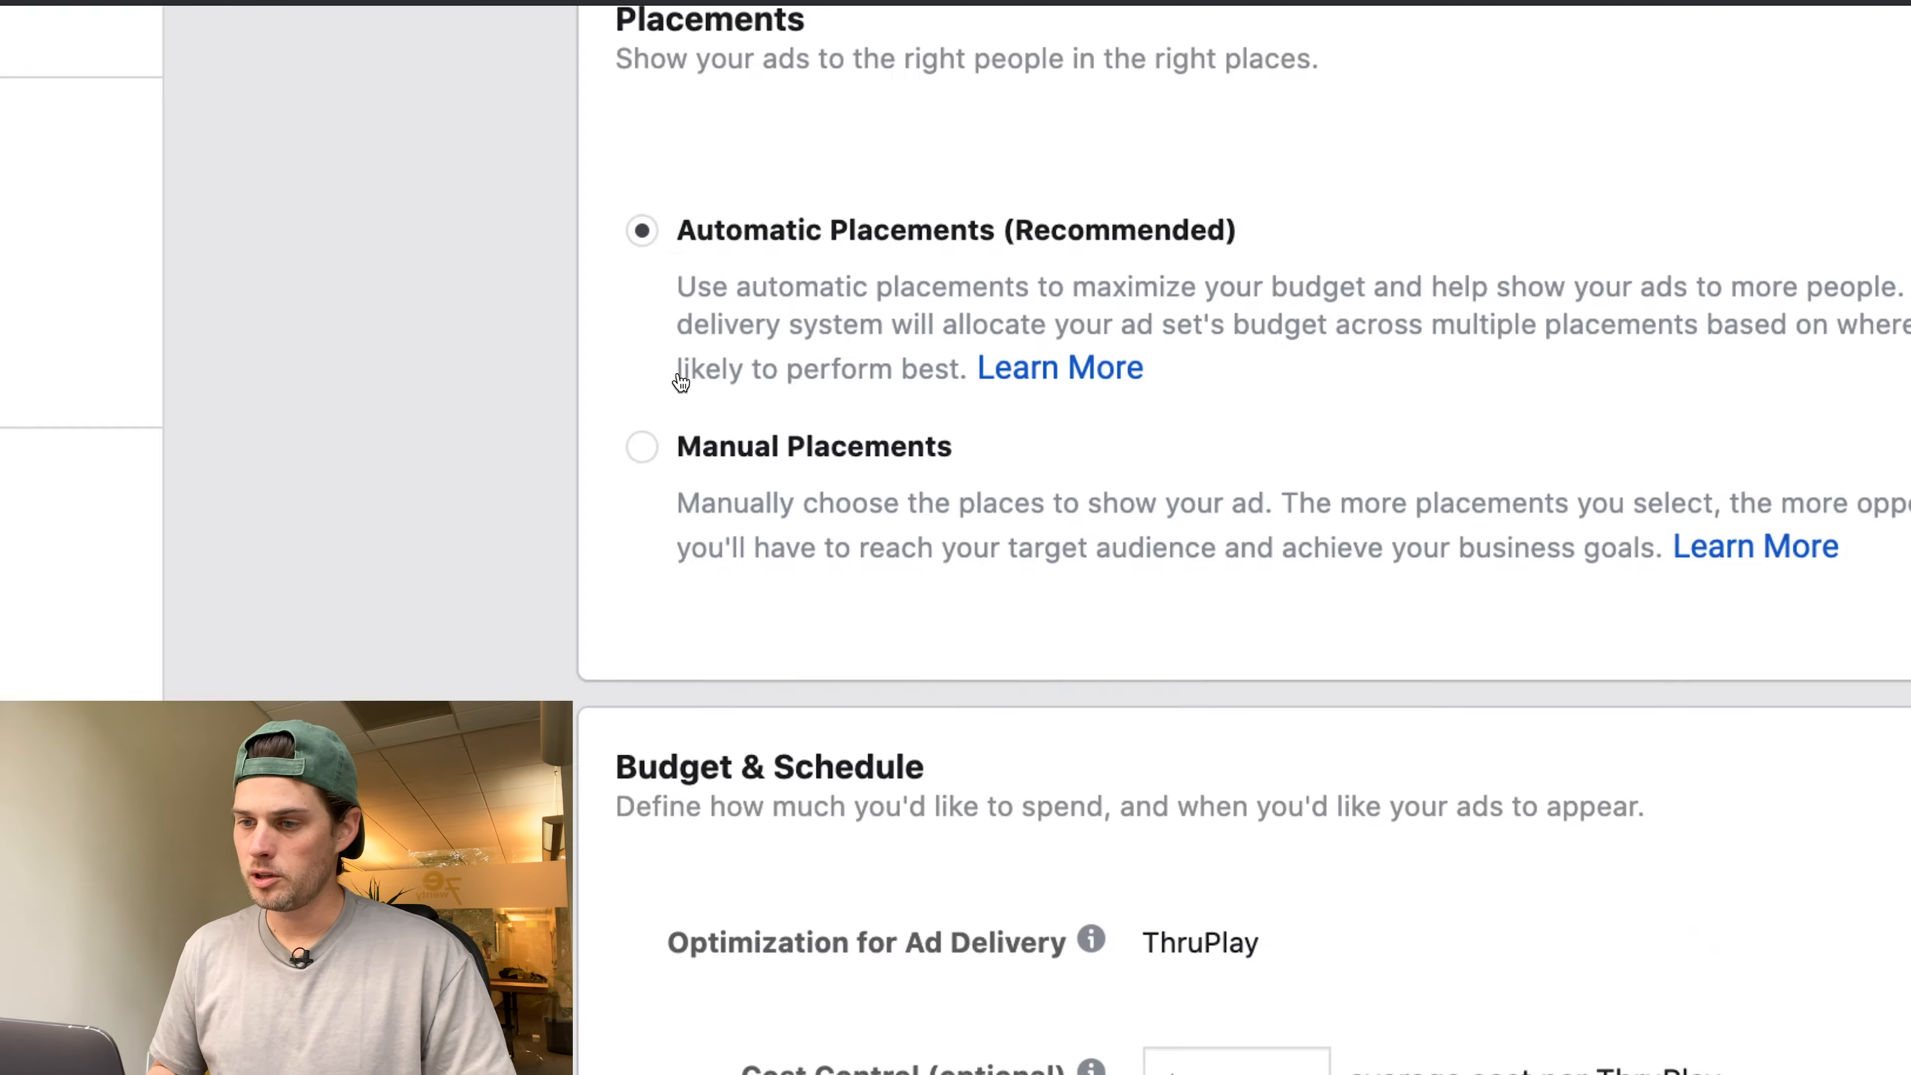
scroll(678, 373, up, 4)
scroll(678, 372, down, 5)
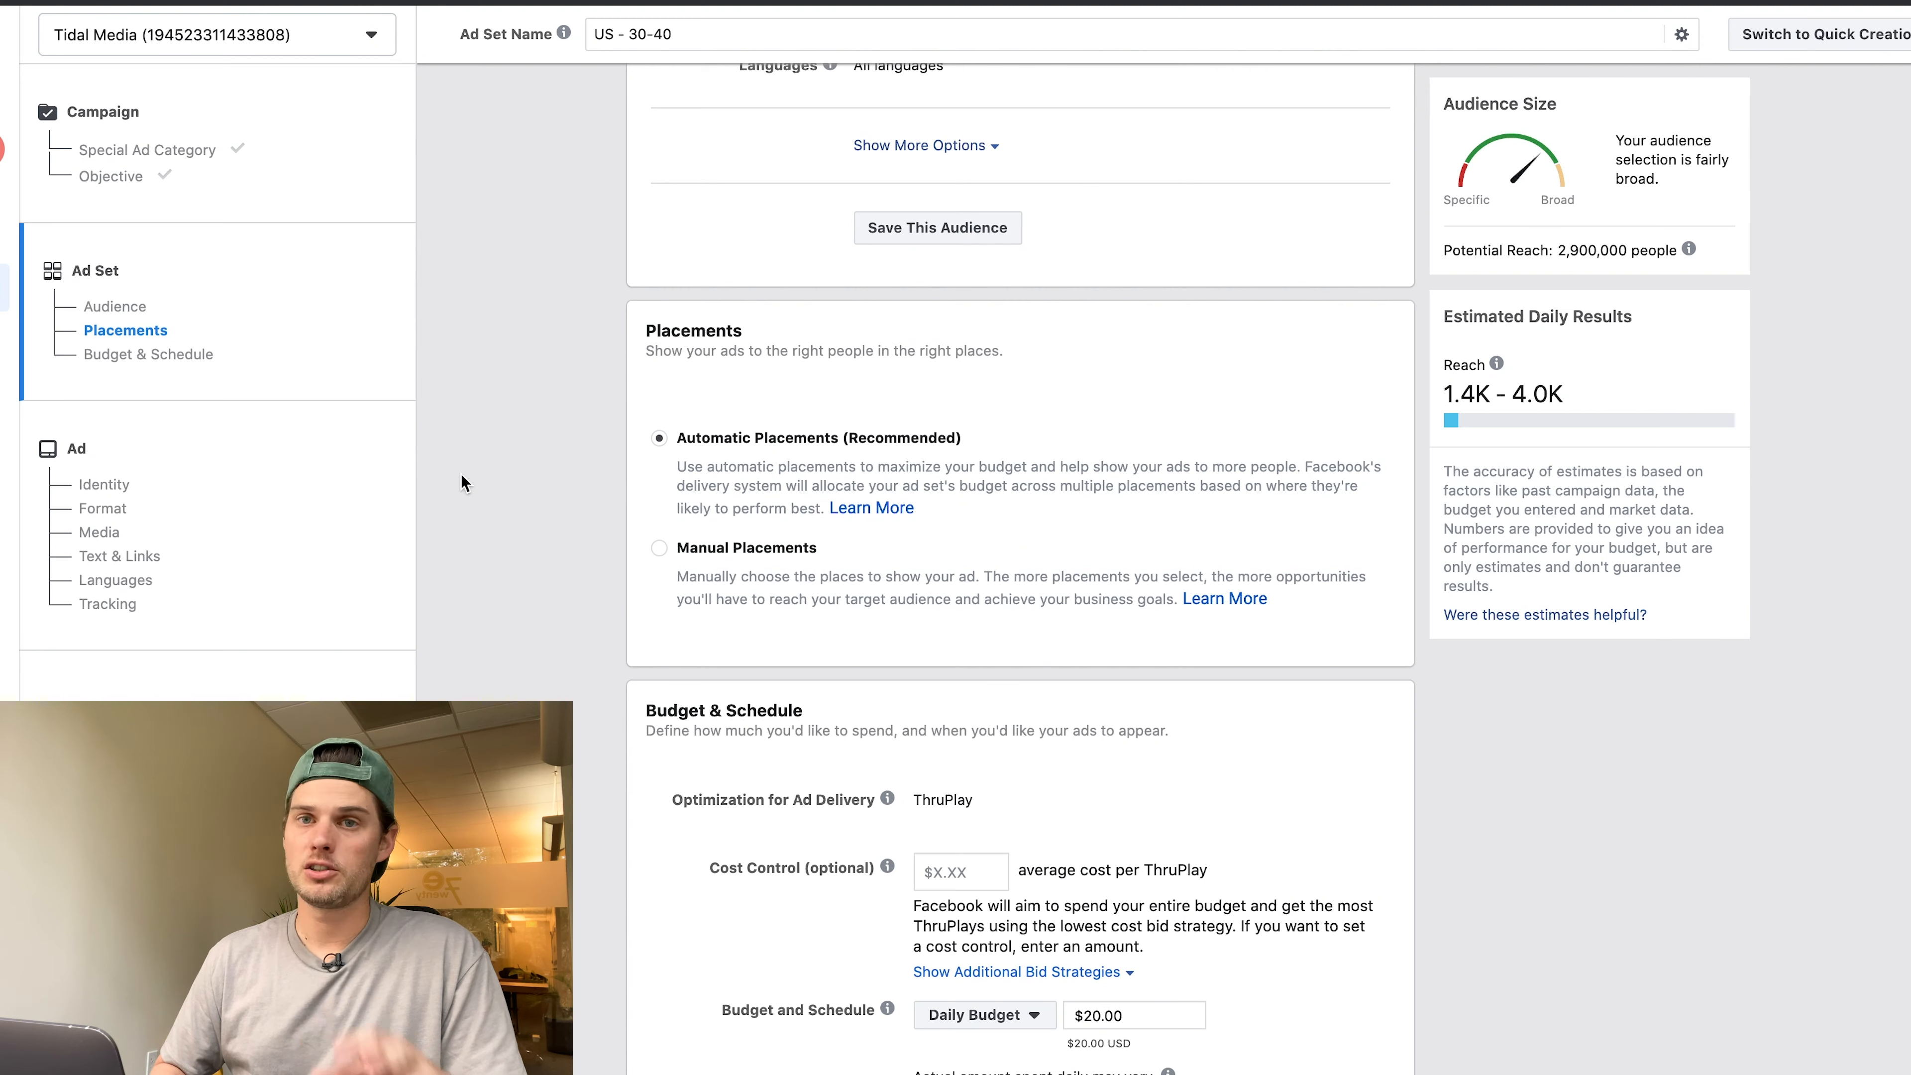
scroll(462, 474, up, 5)
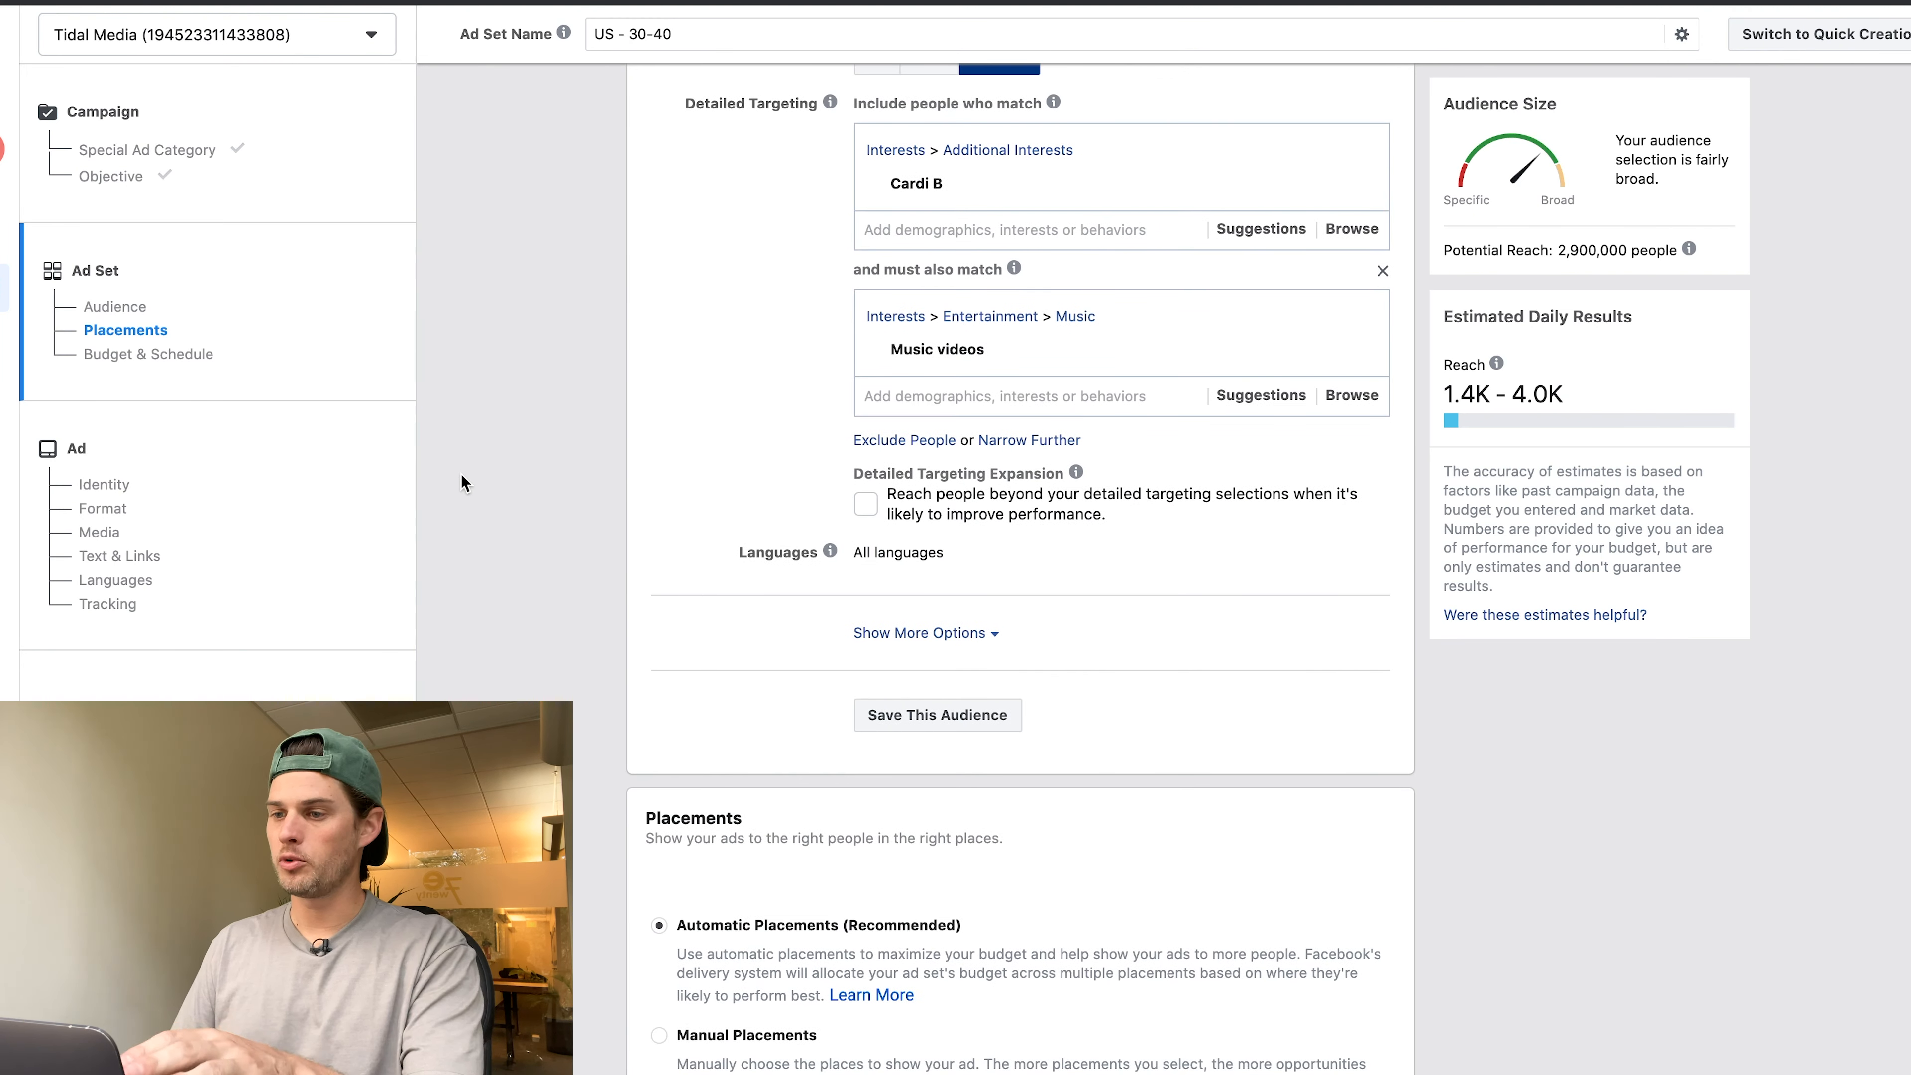
scroll(461, 473, up, 4)
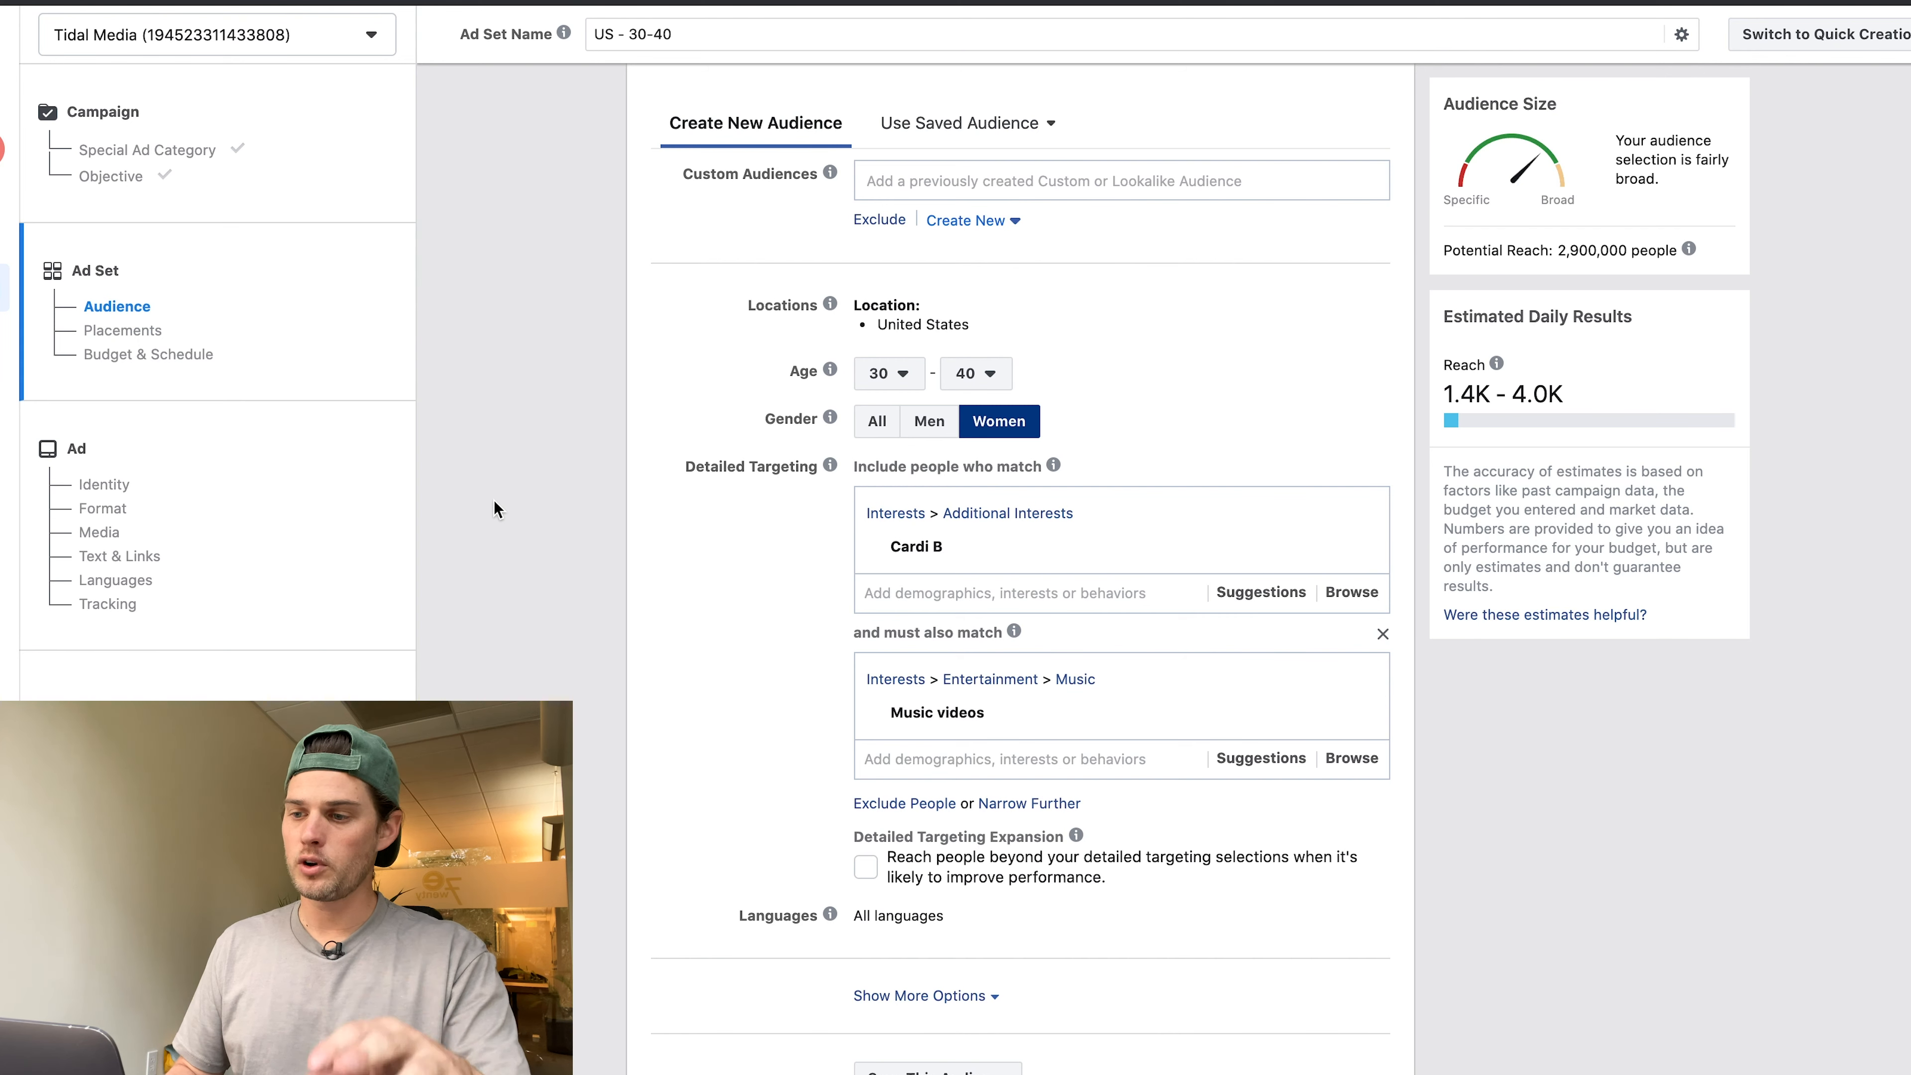
scroll(494, 500, down, 2)
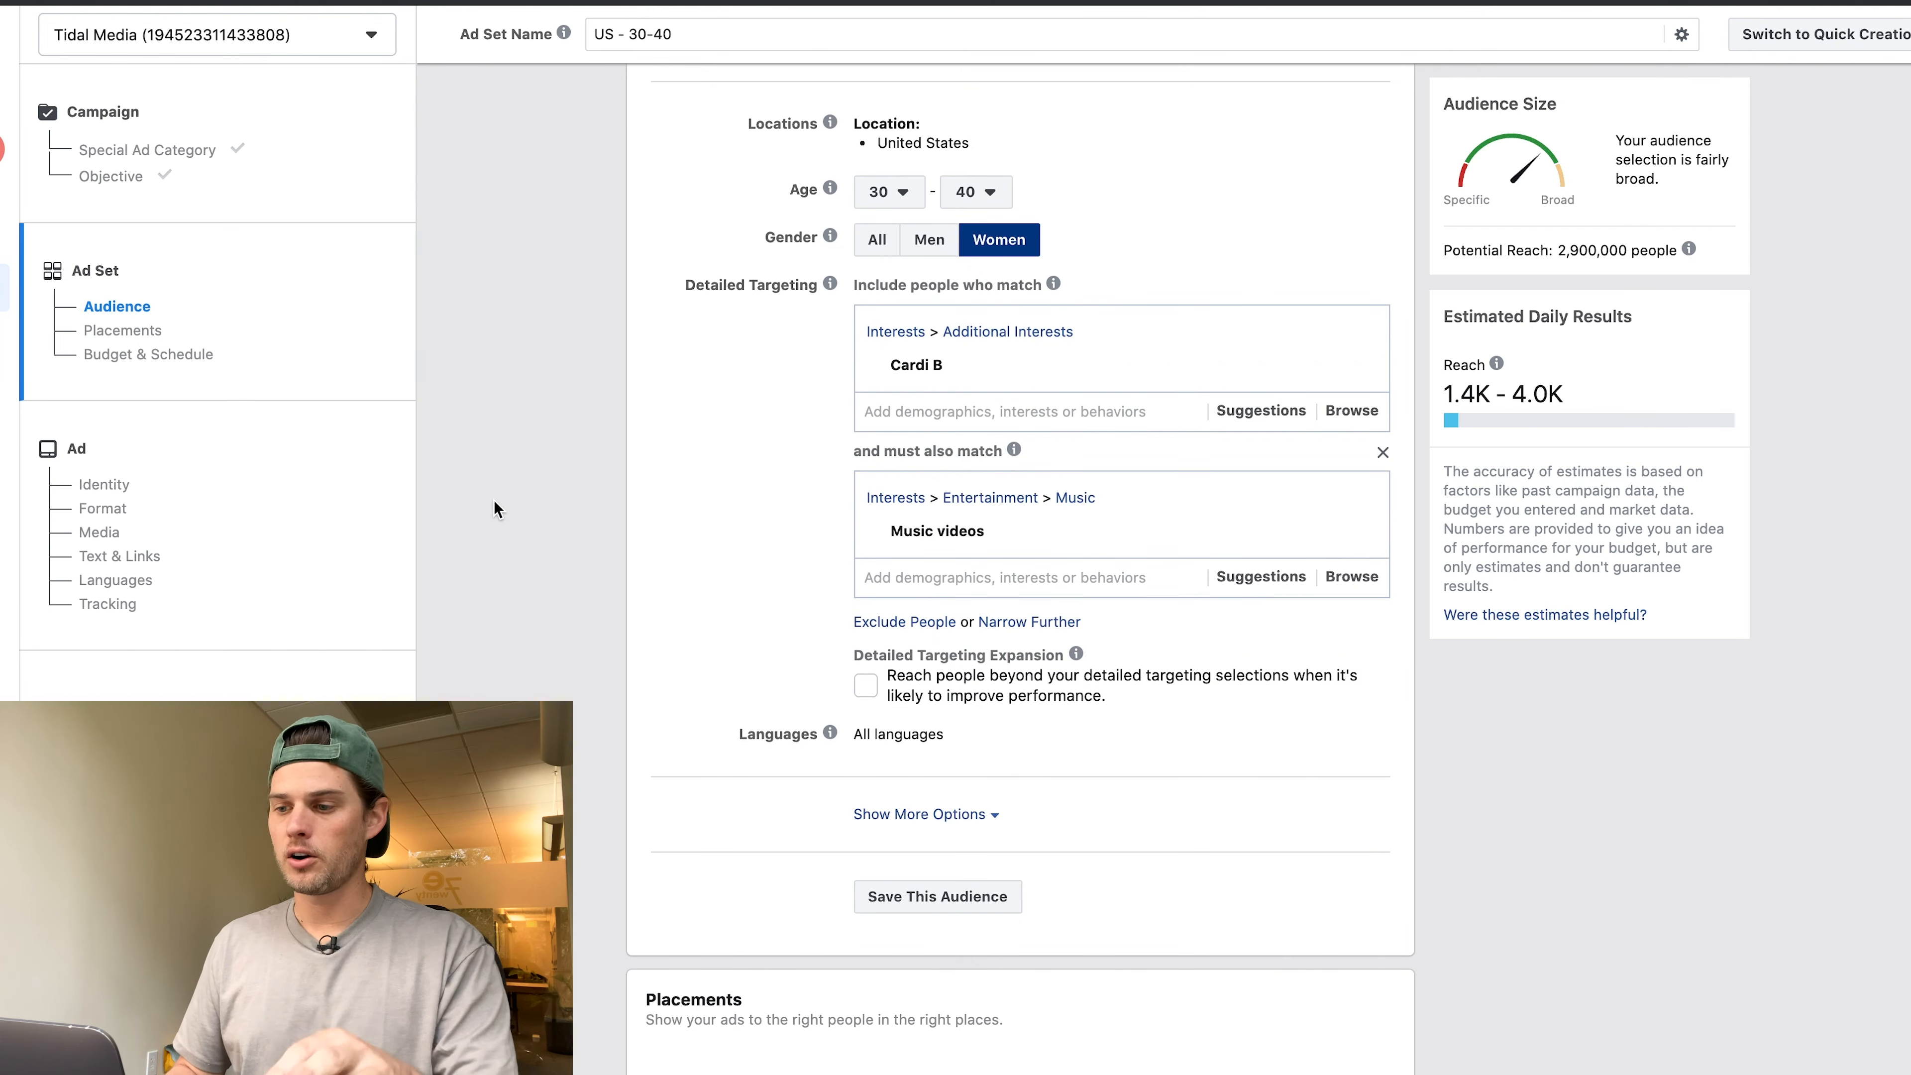
scroll(495, 508, down, 5)
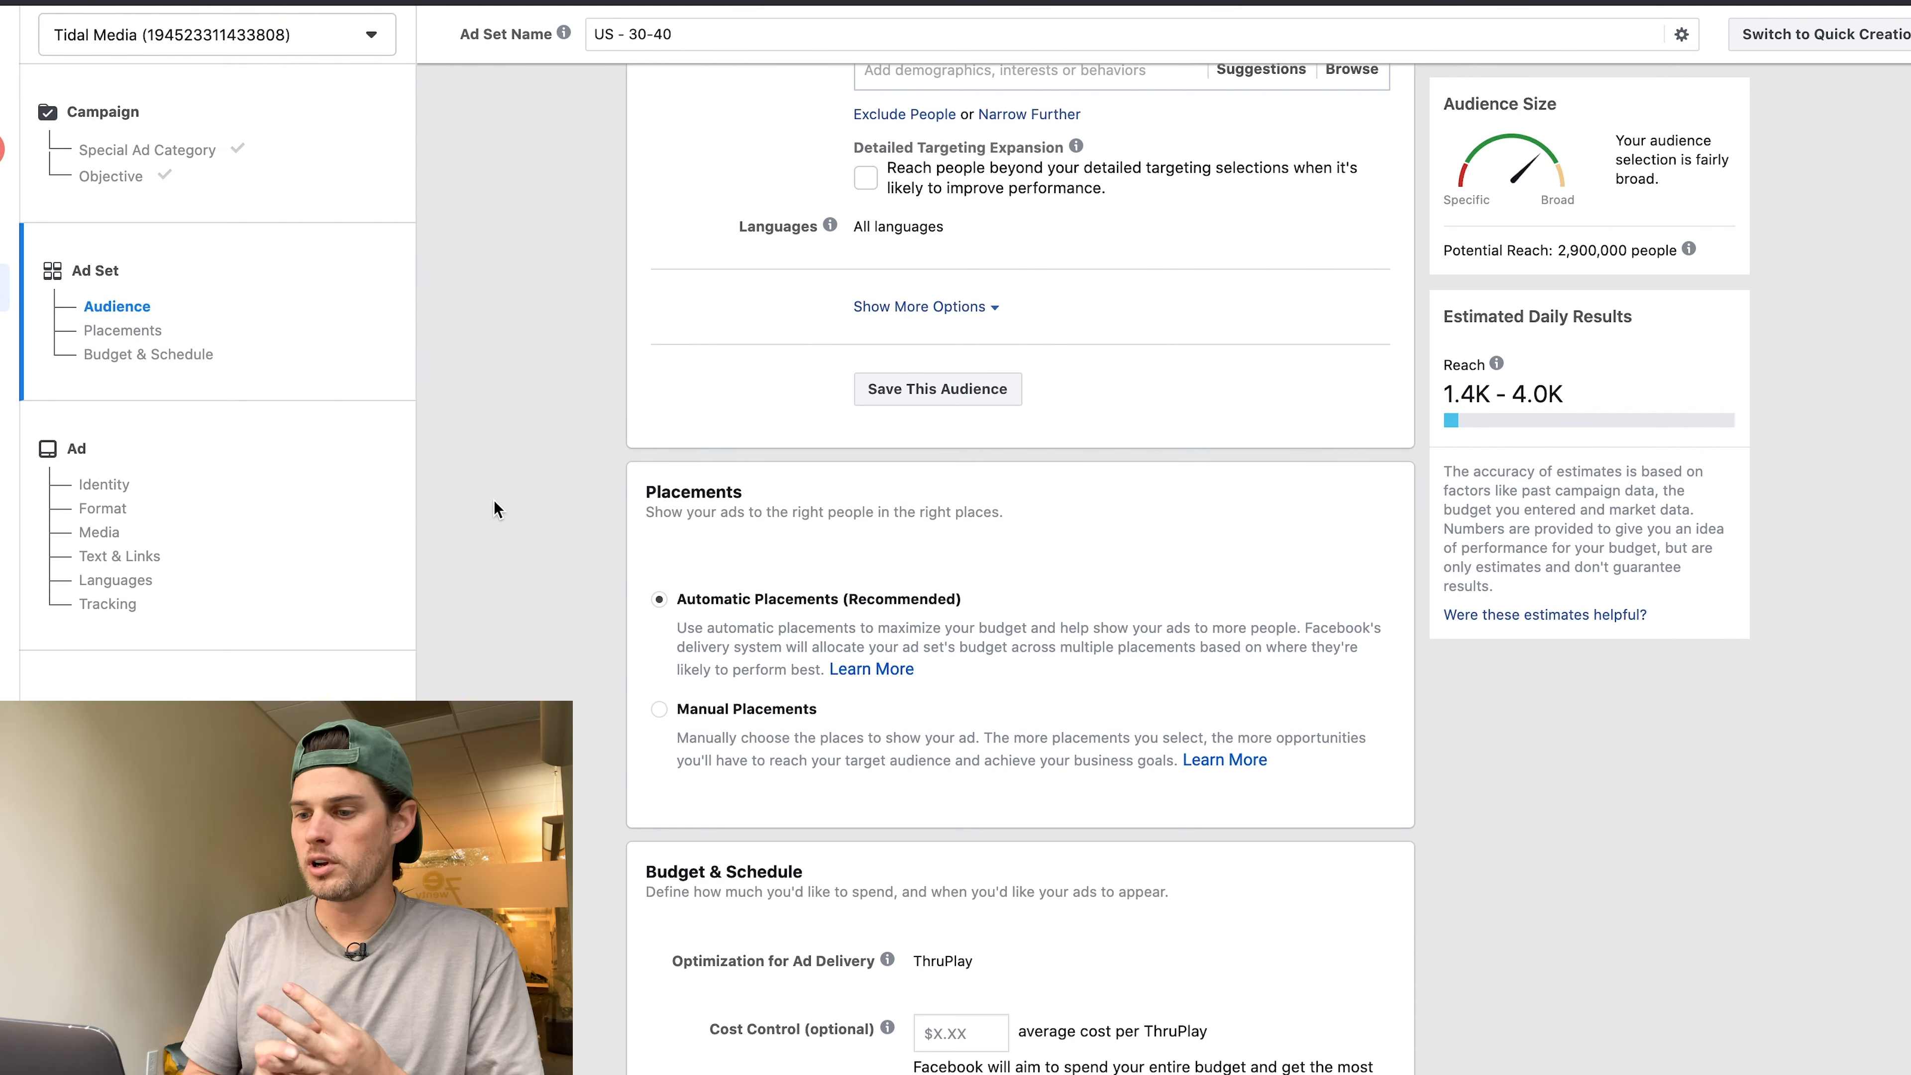
scroll(494, 508, down, 4)
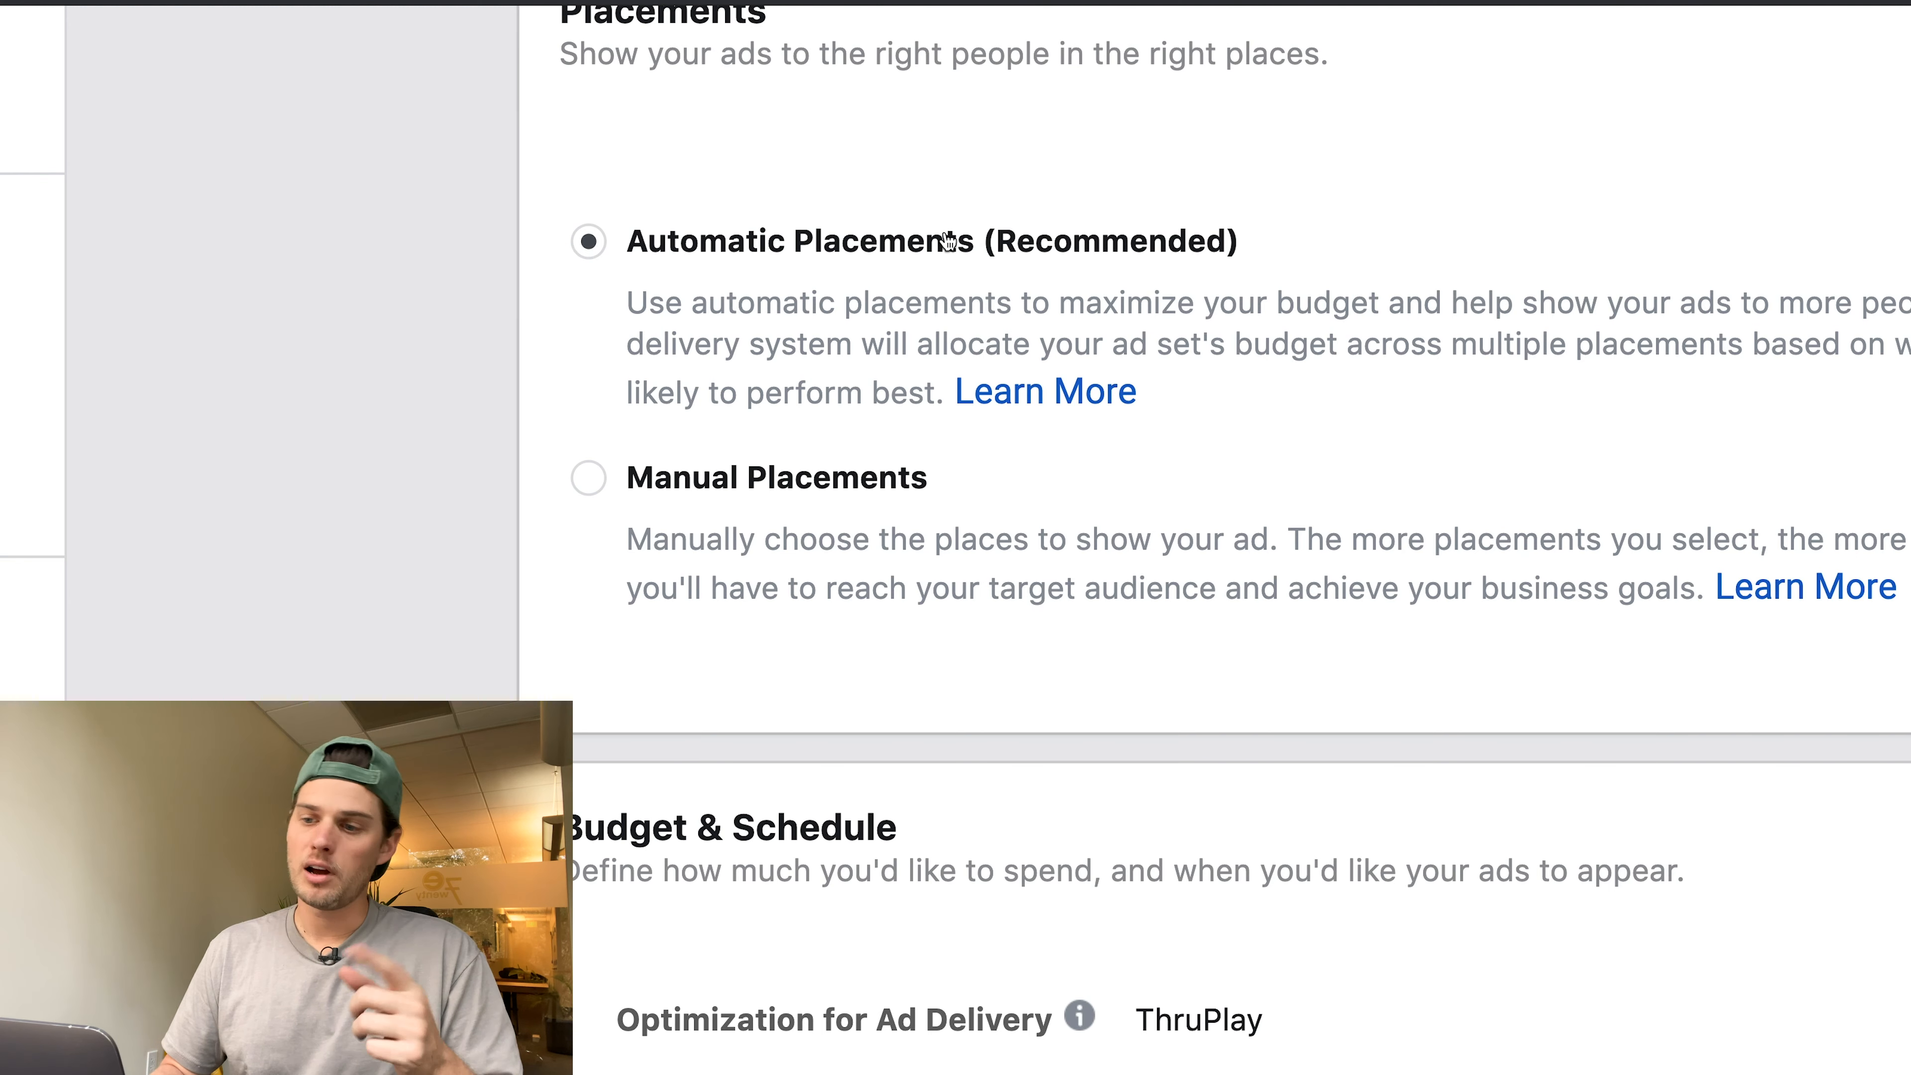
Select Manual Placements and scroll through the Devices, Platforms and Placements options.
click(588, 482)
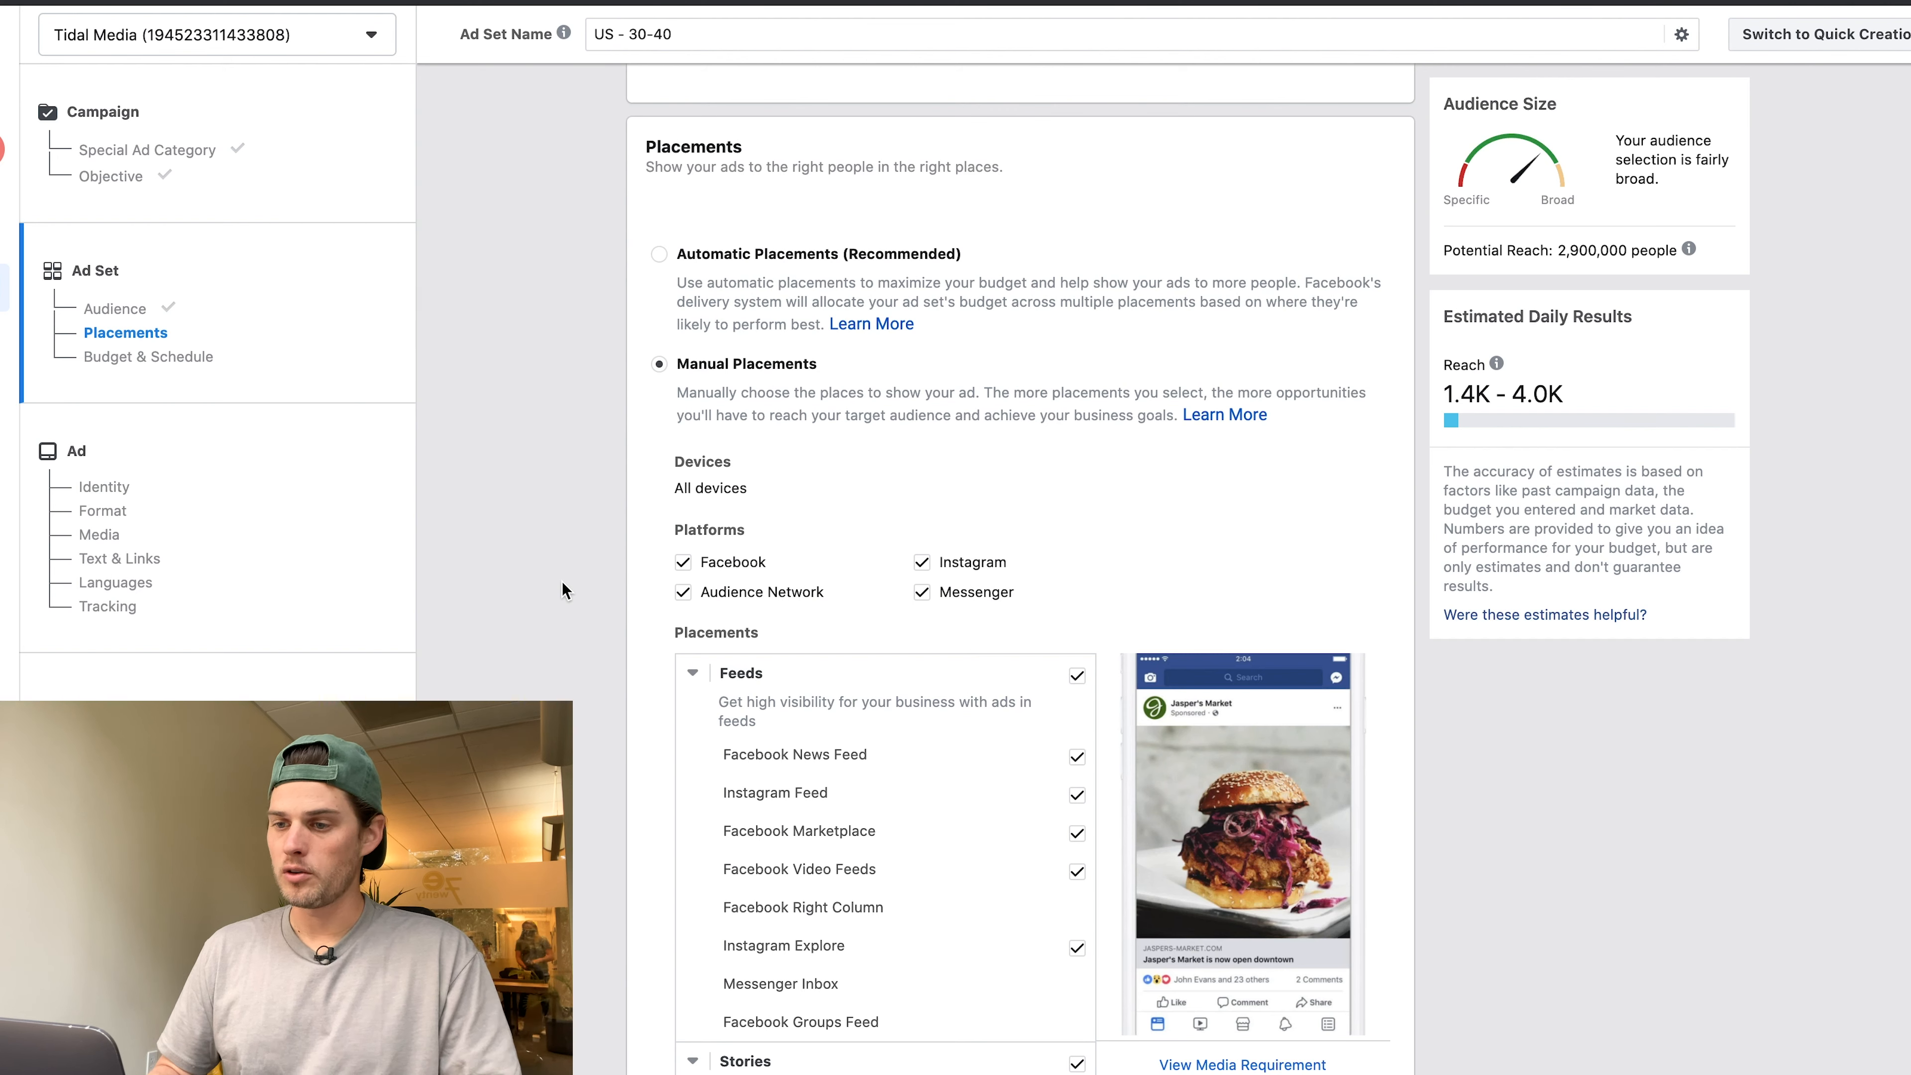
scroll(561, 582, down, 5)
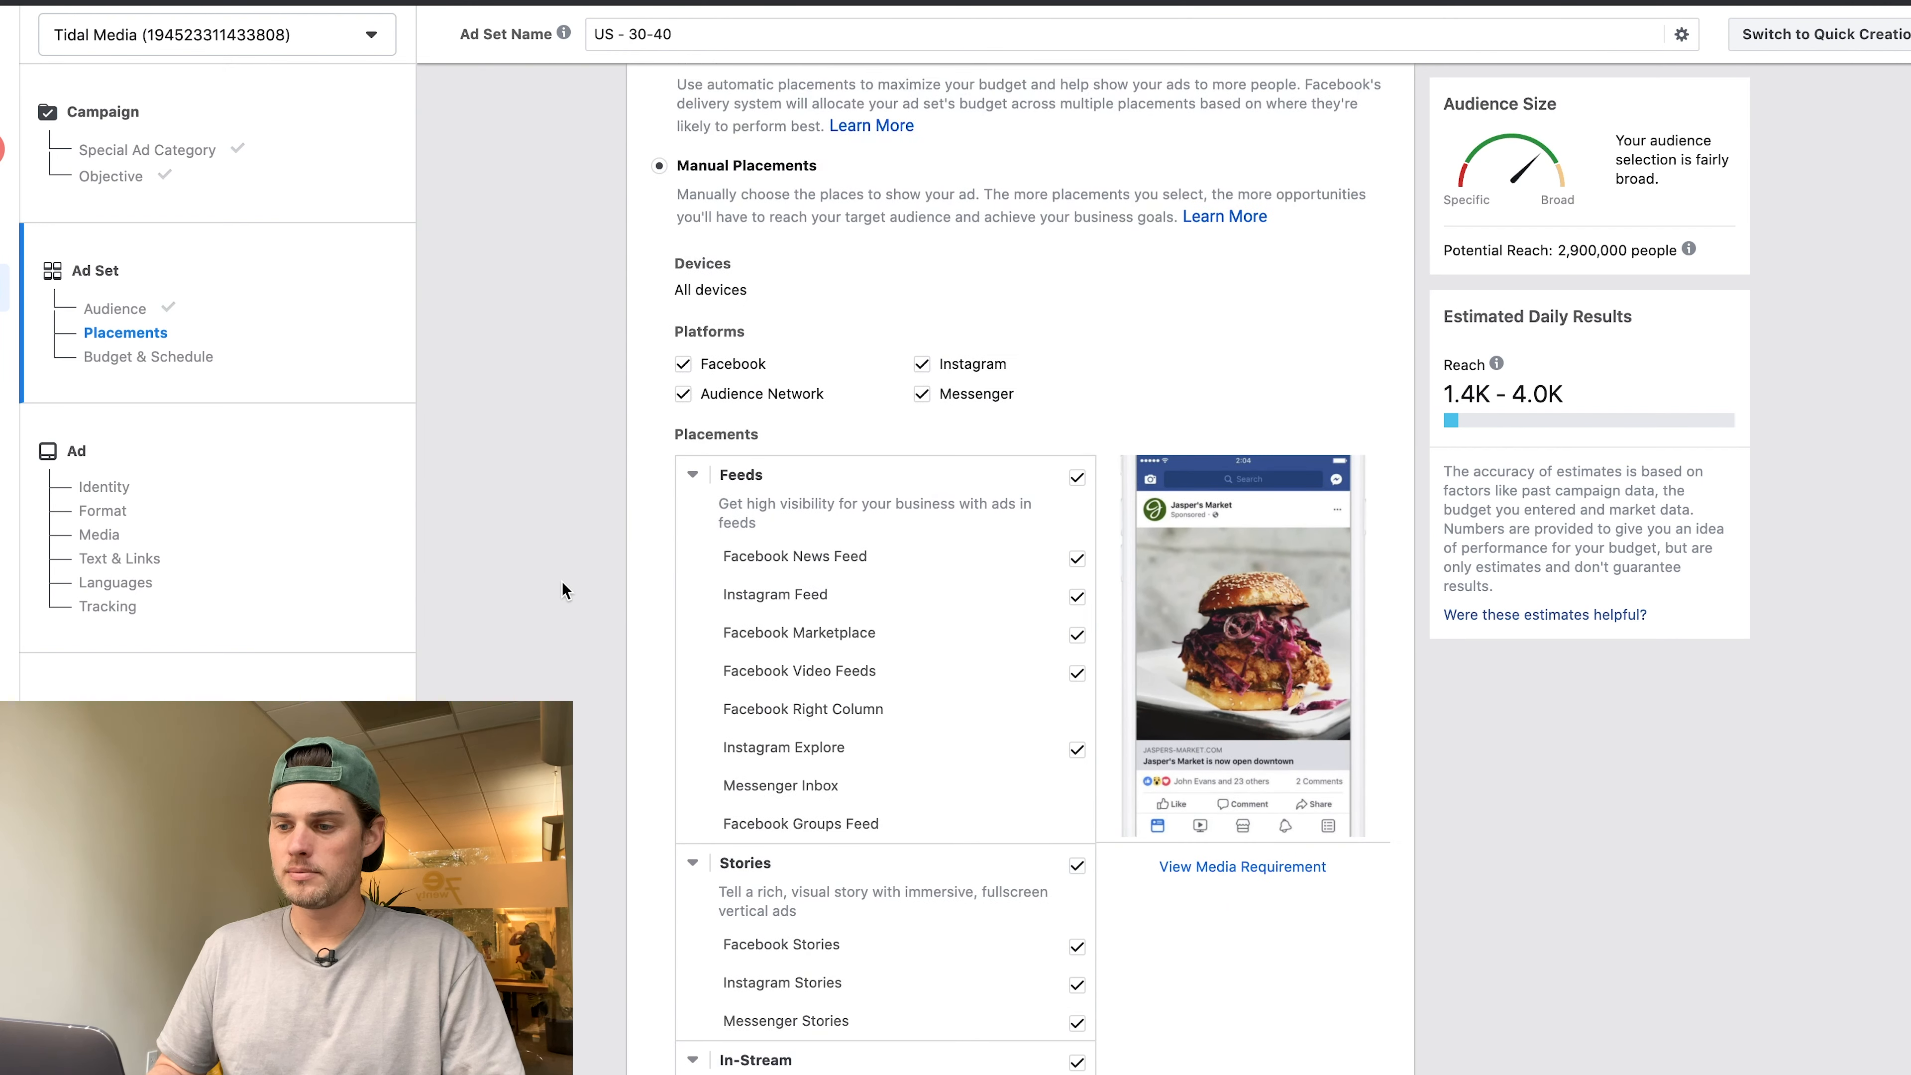
scroll(561, 586, down, 2)
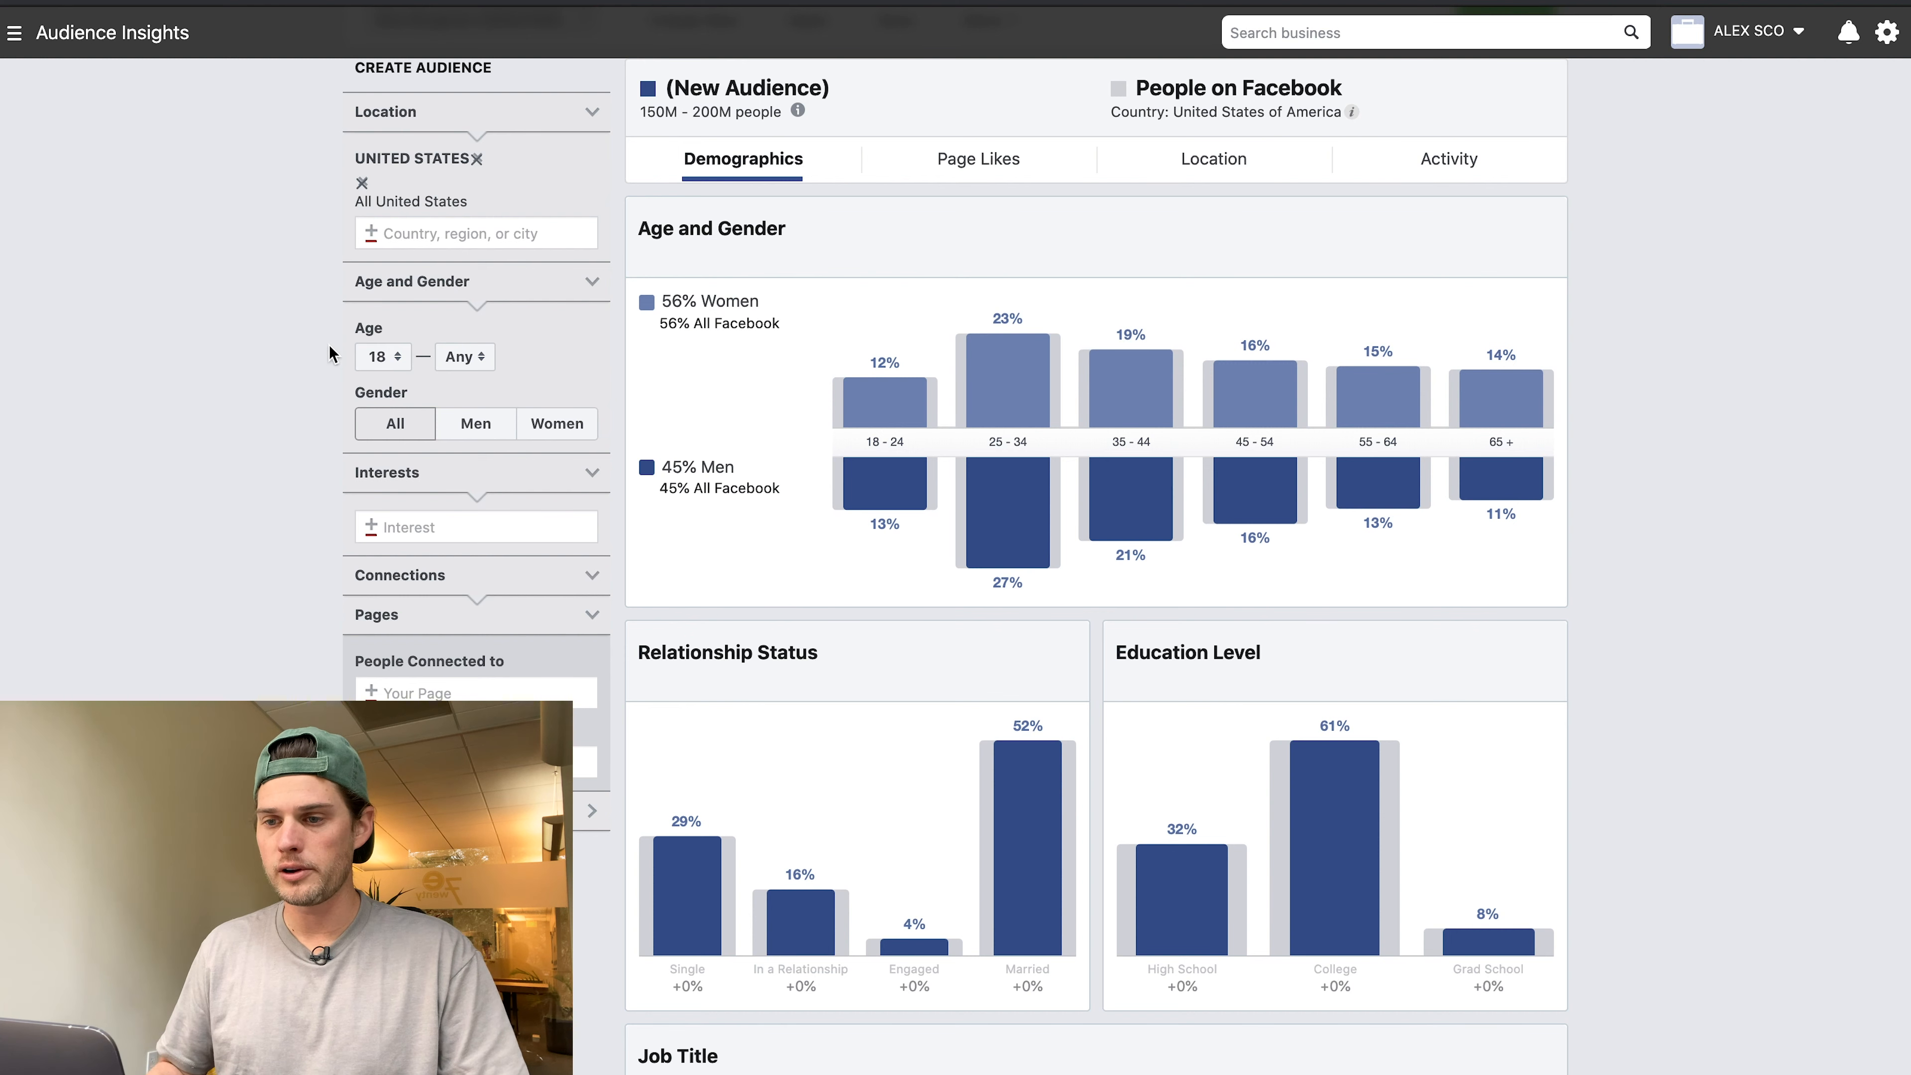
Add Drake (rapper) as an interest to the US insights audience.
scroll(226, 452, down, 2)
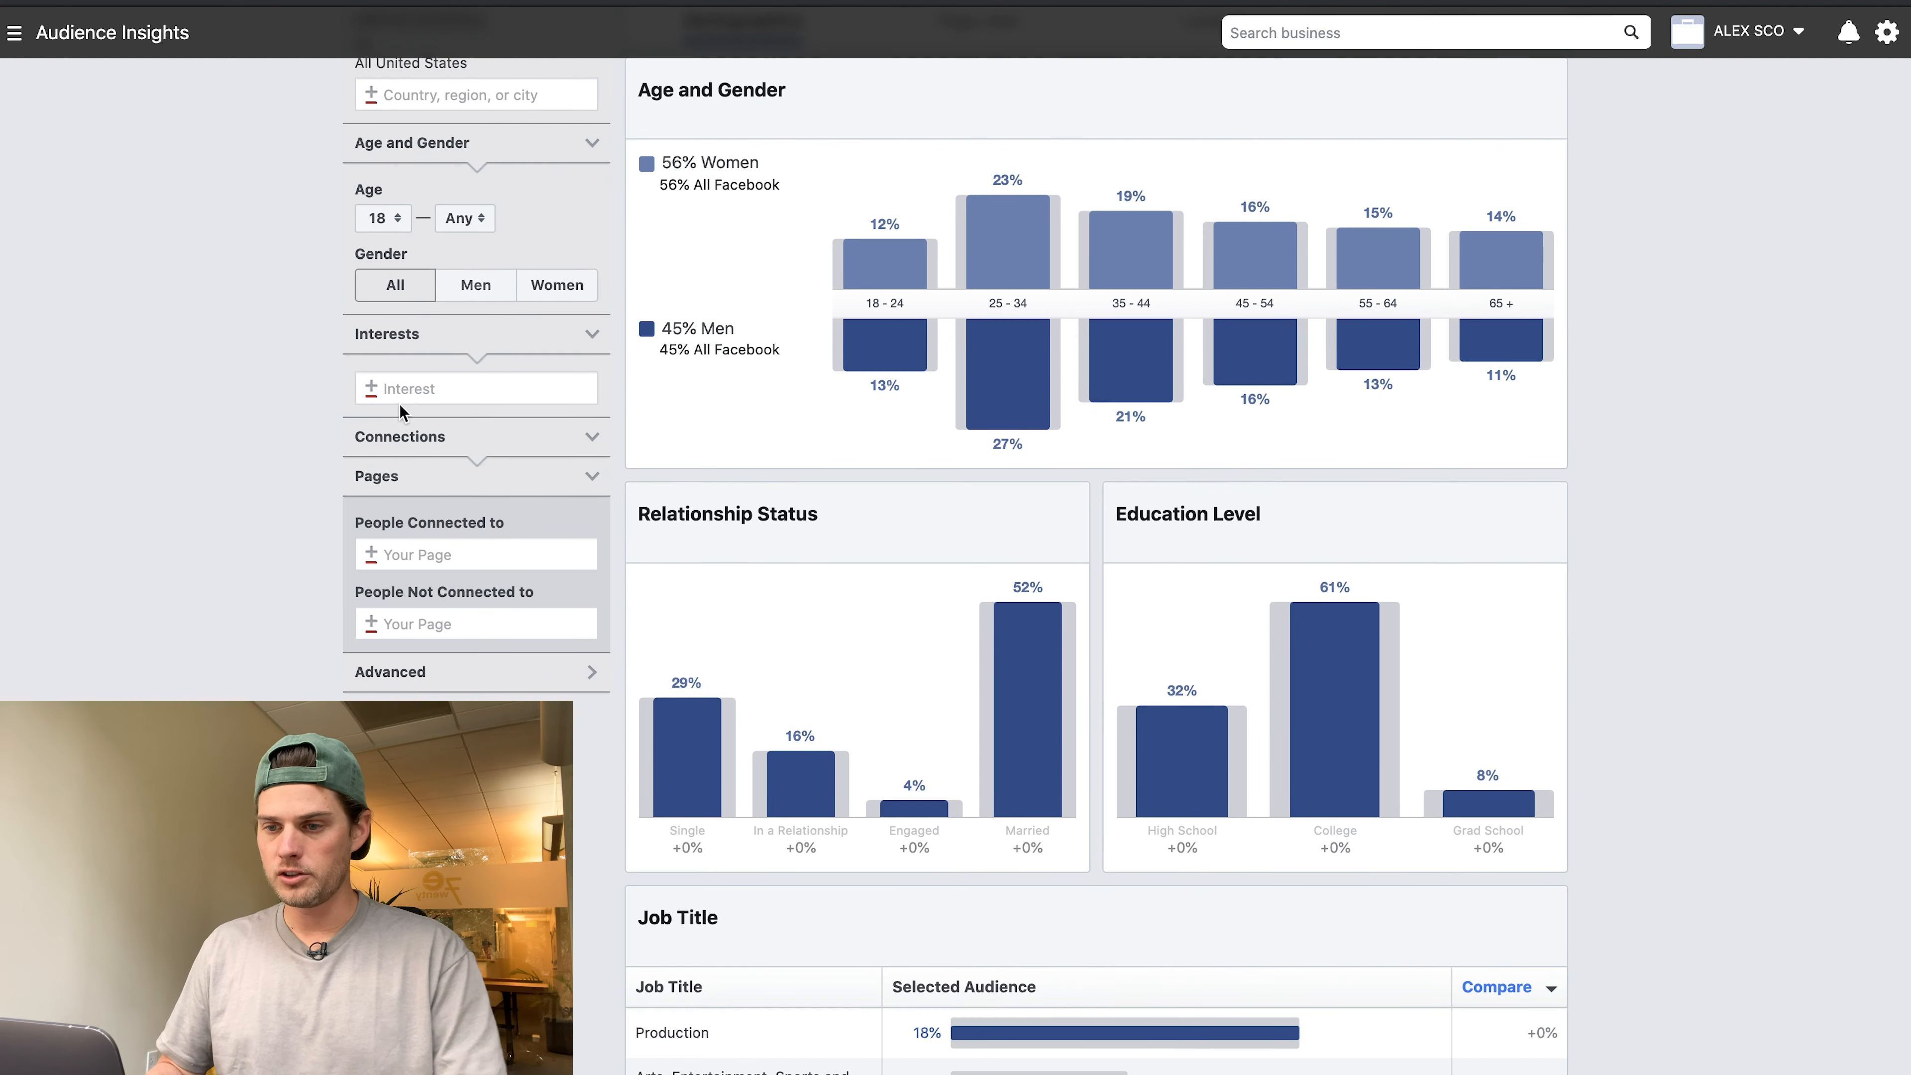
click(406, 389)
text(drake)
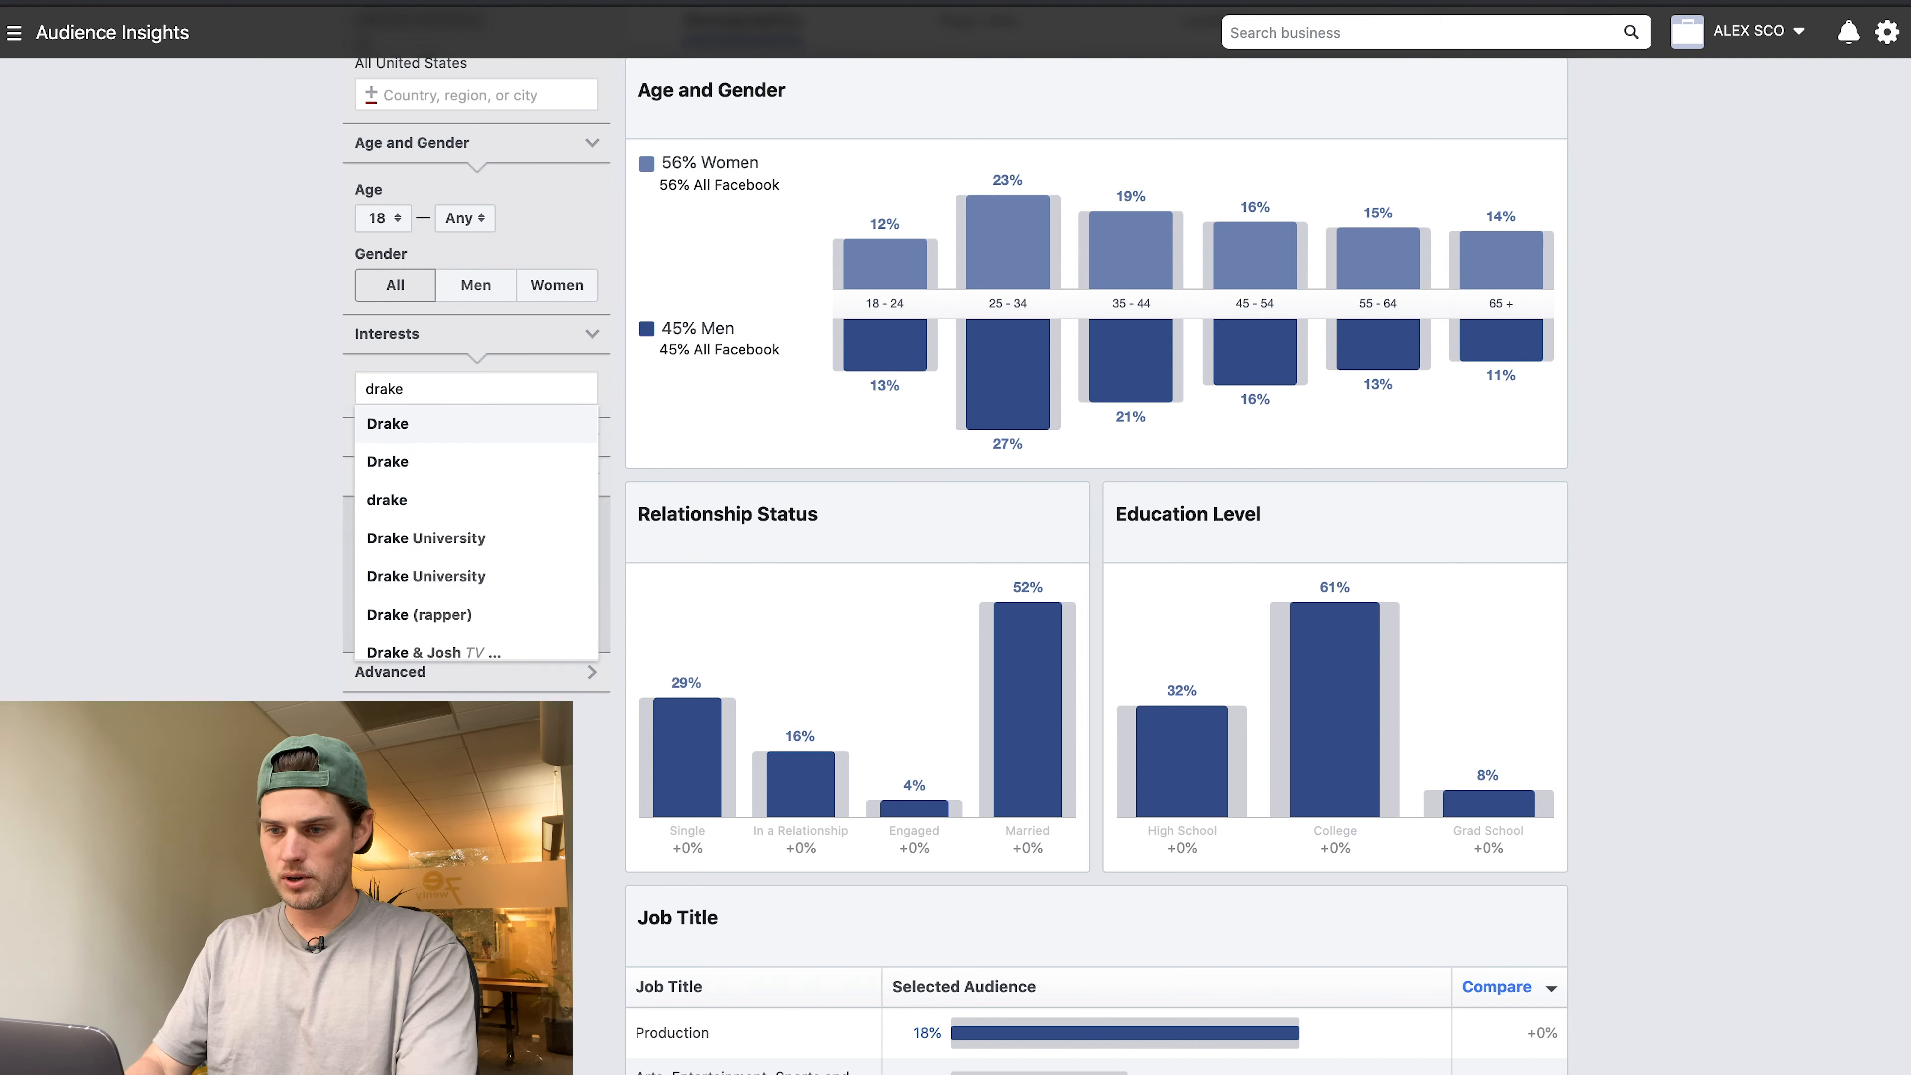
scroll(466, 459, down, 2)
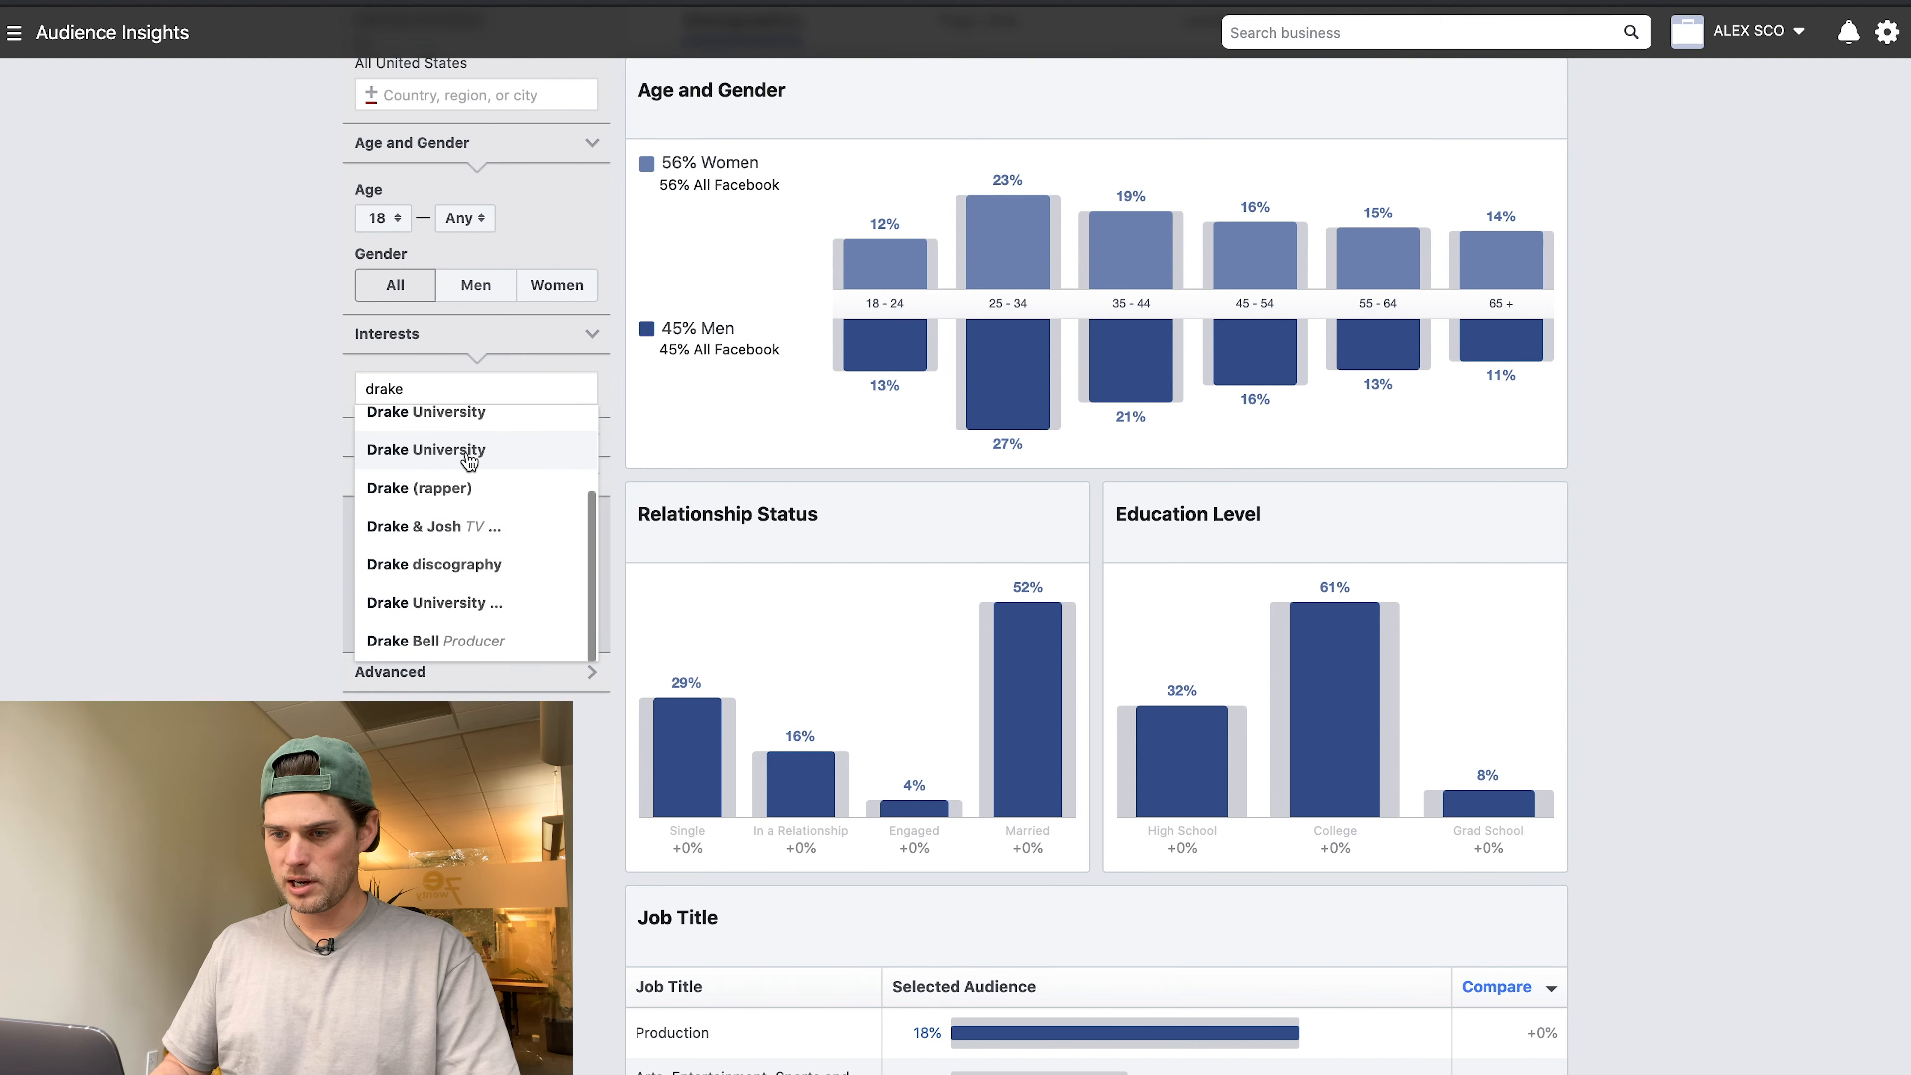
click(420, 490)
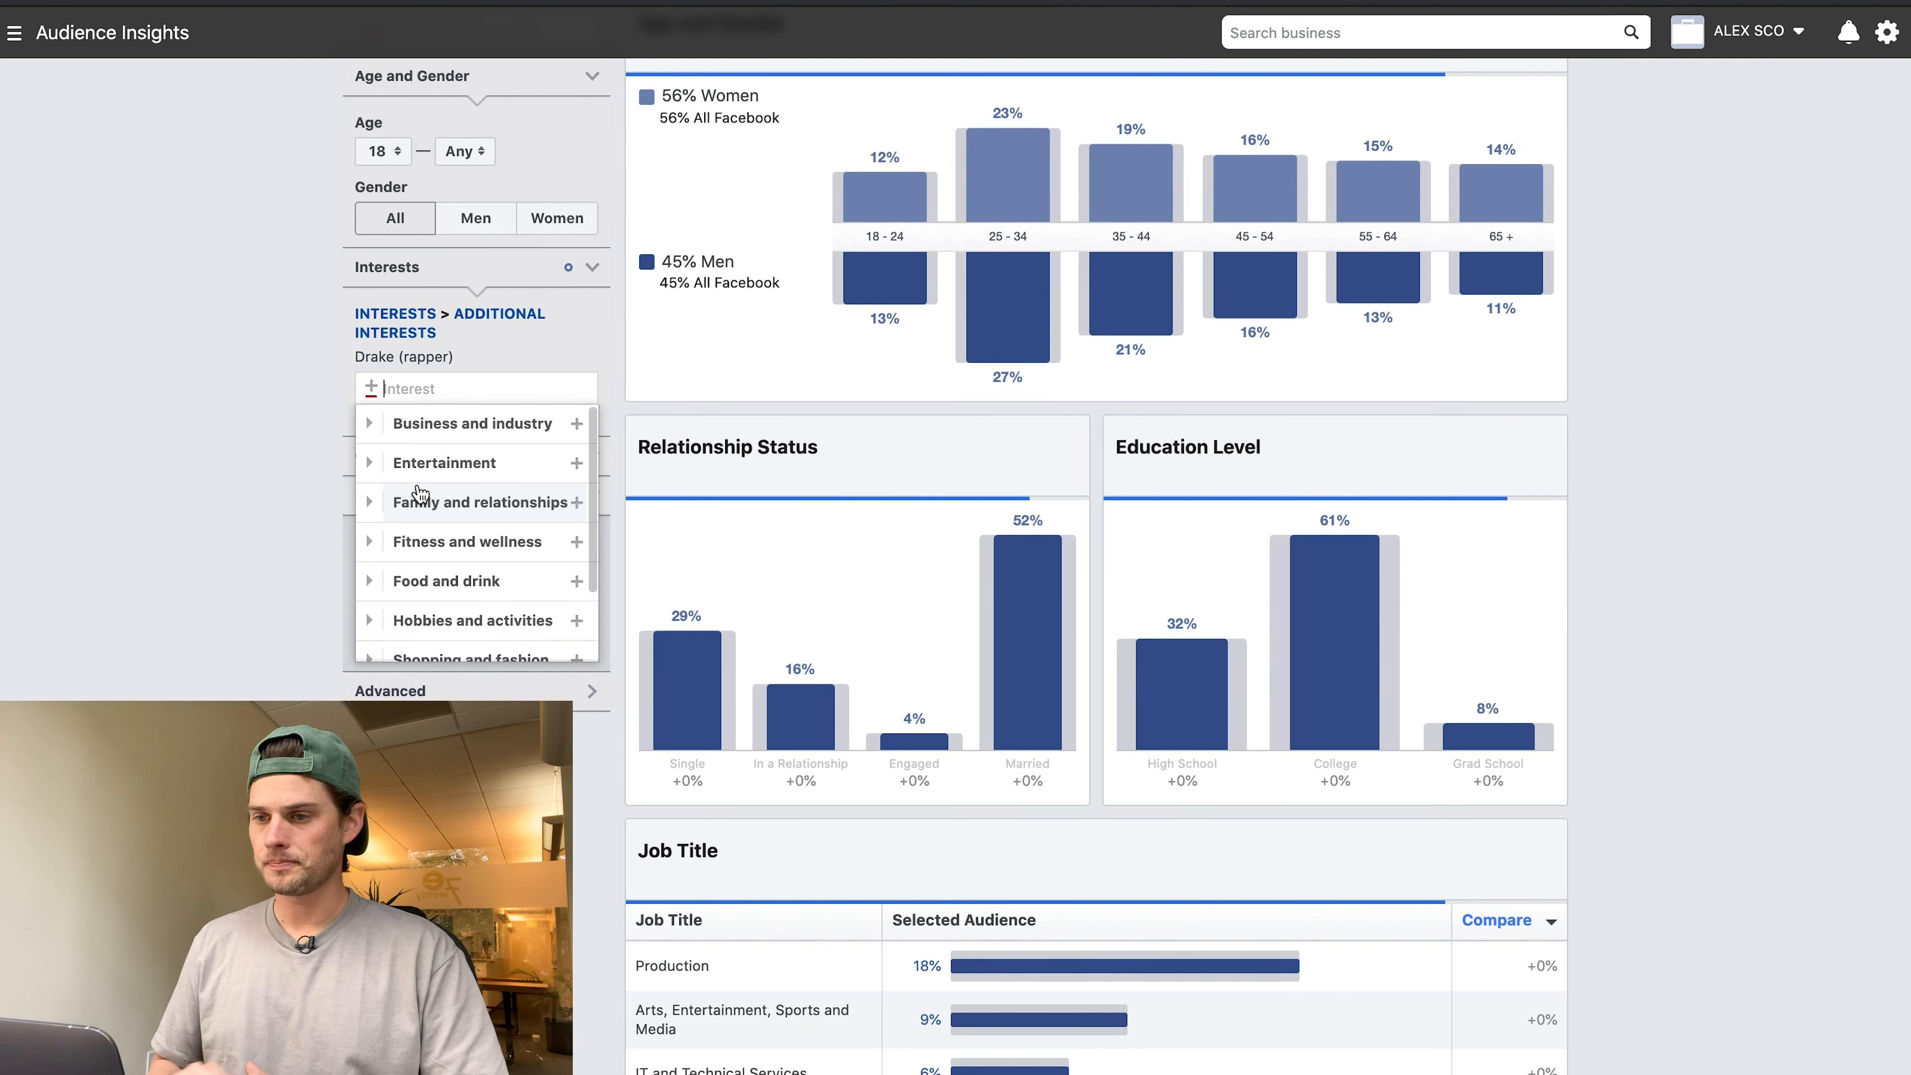
scroll(331, 492, up, 4)
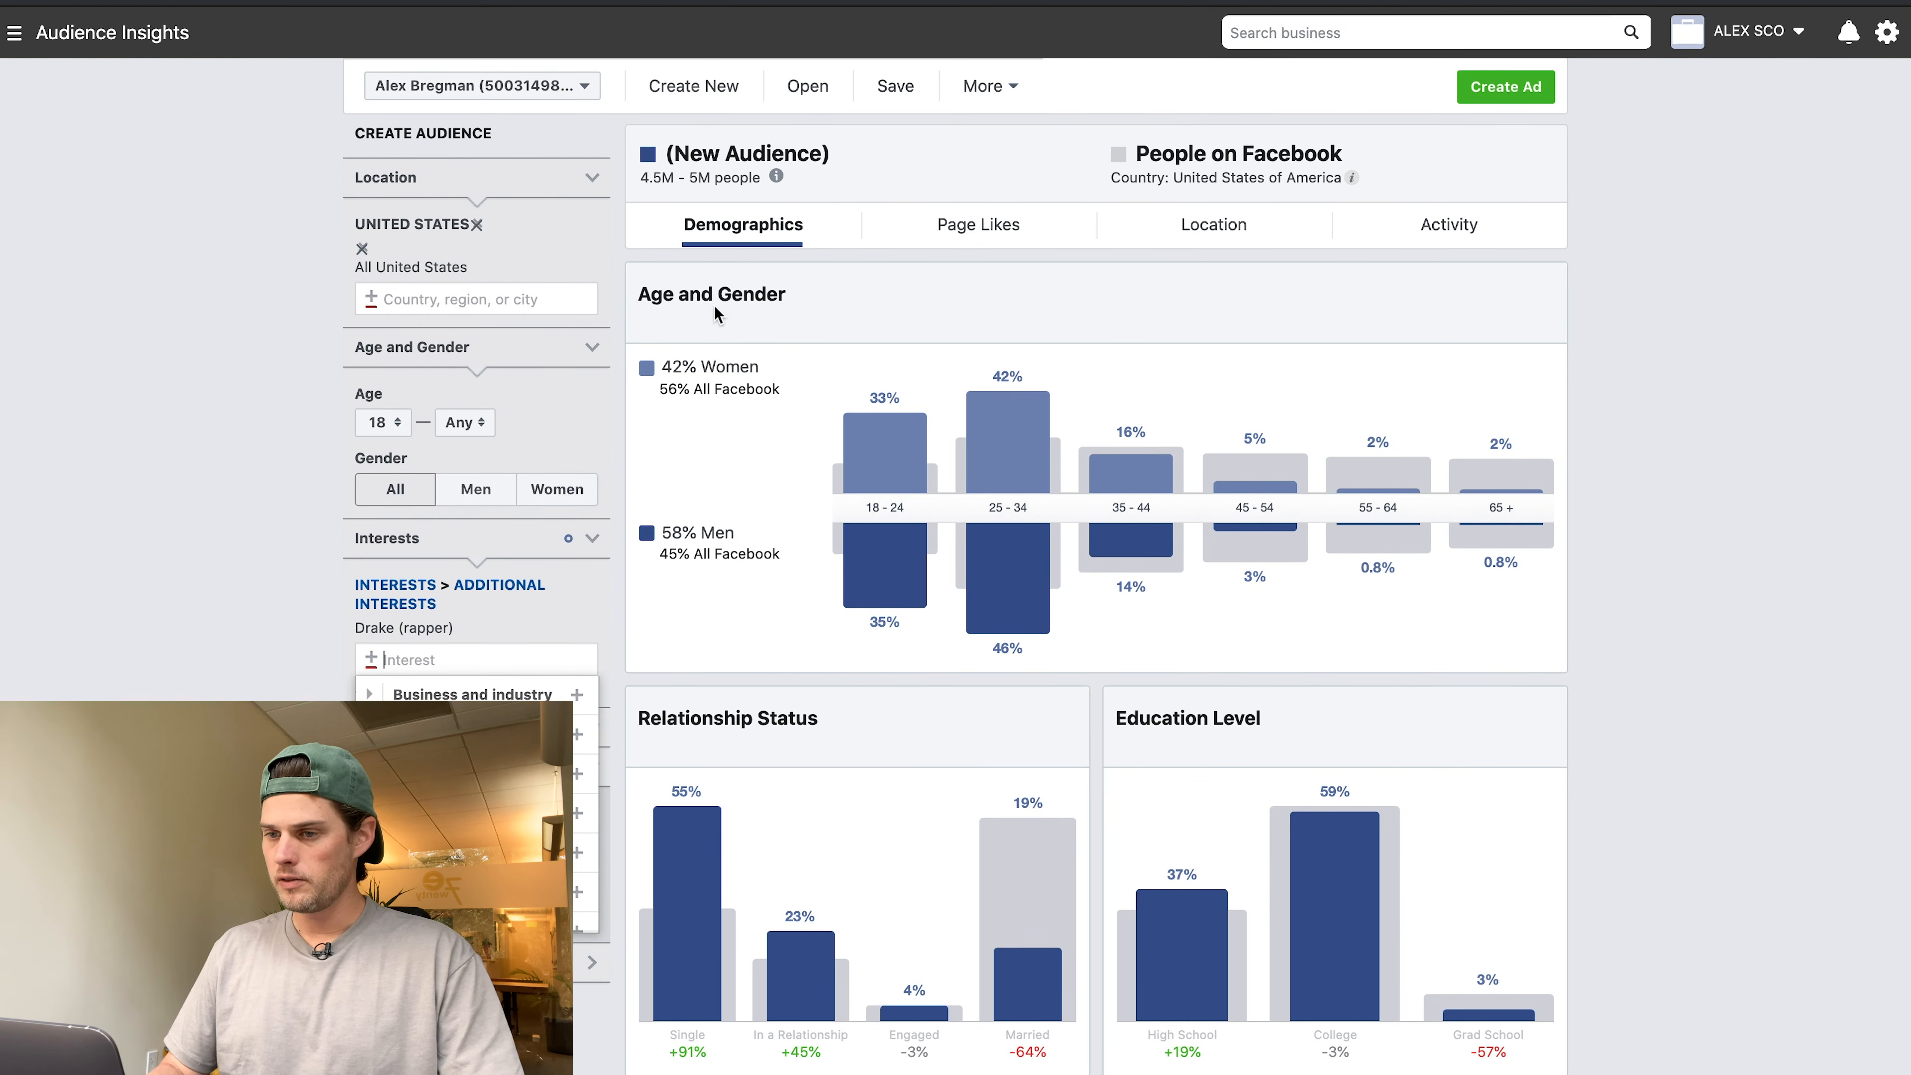
Try Kodak Black as an interest, then remove it again.
mouse_move(968, 522)
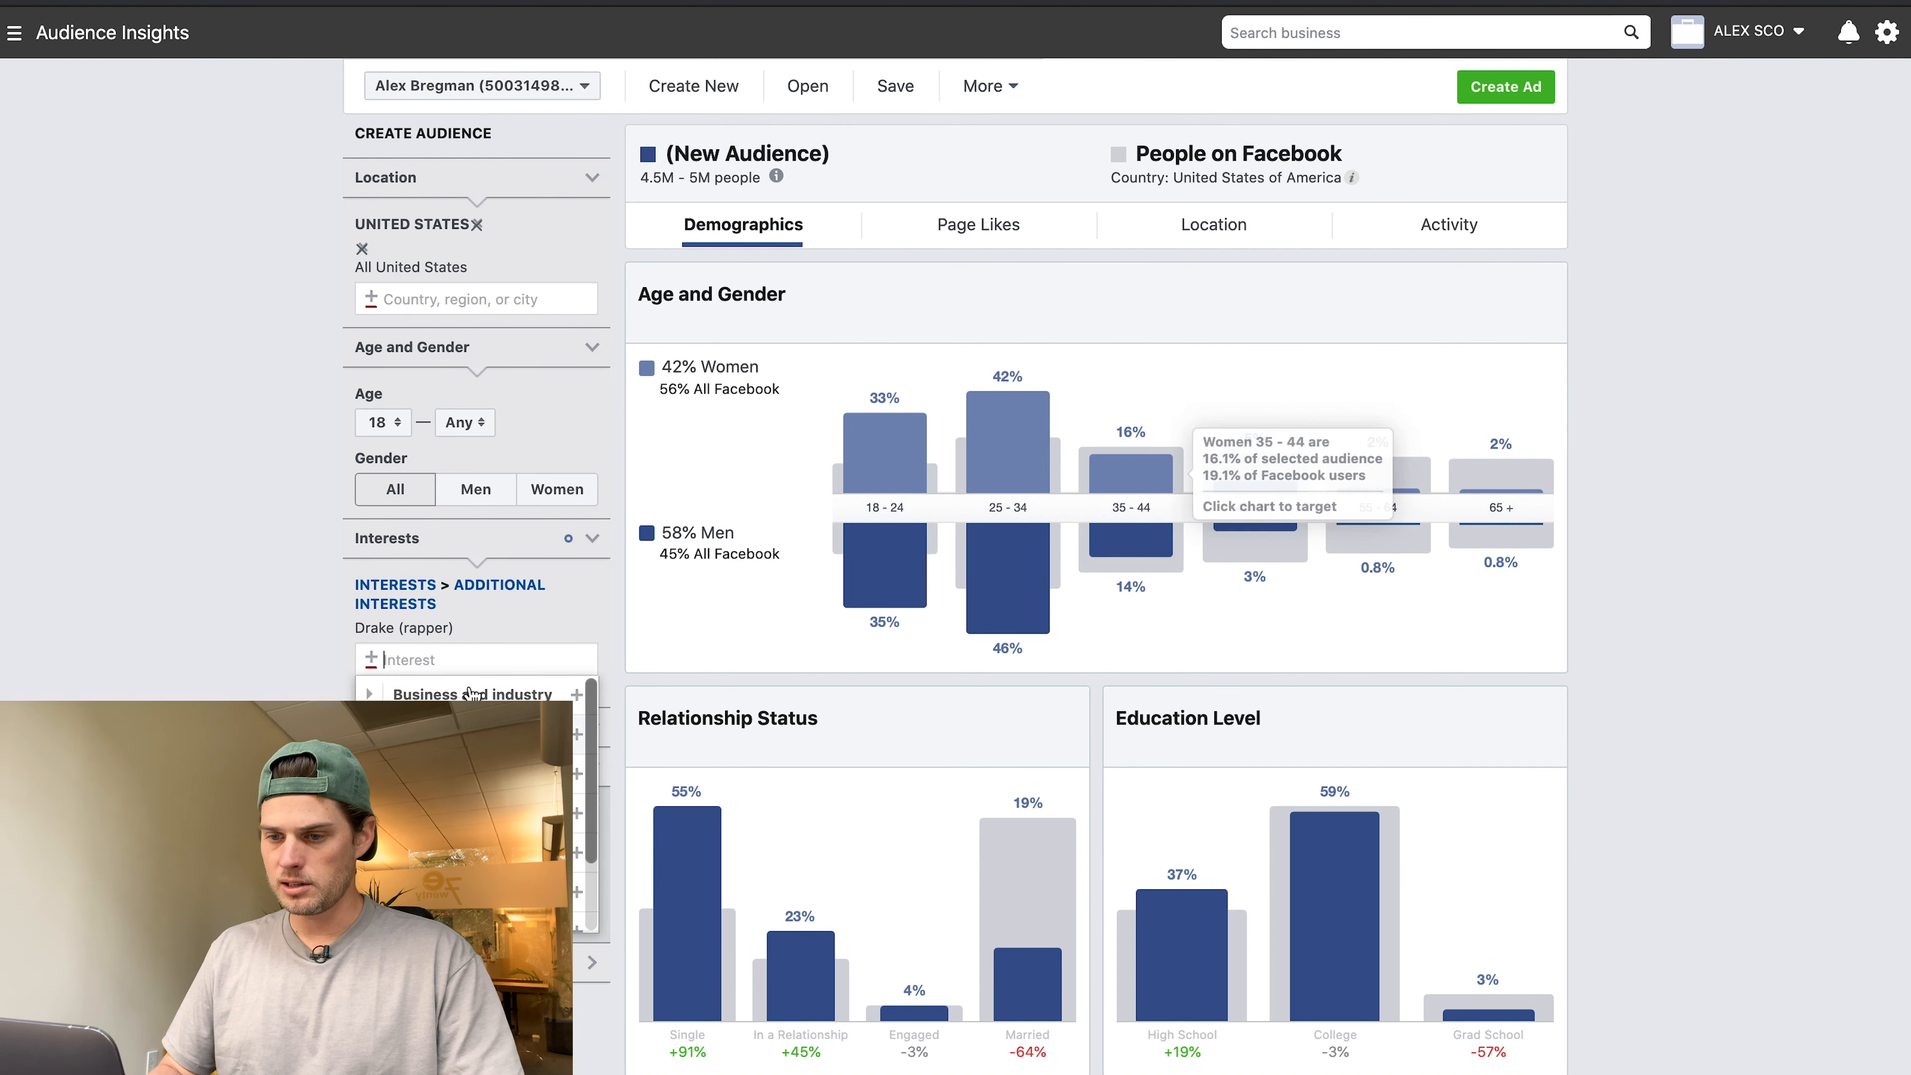
click(591, 630)
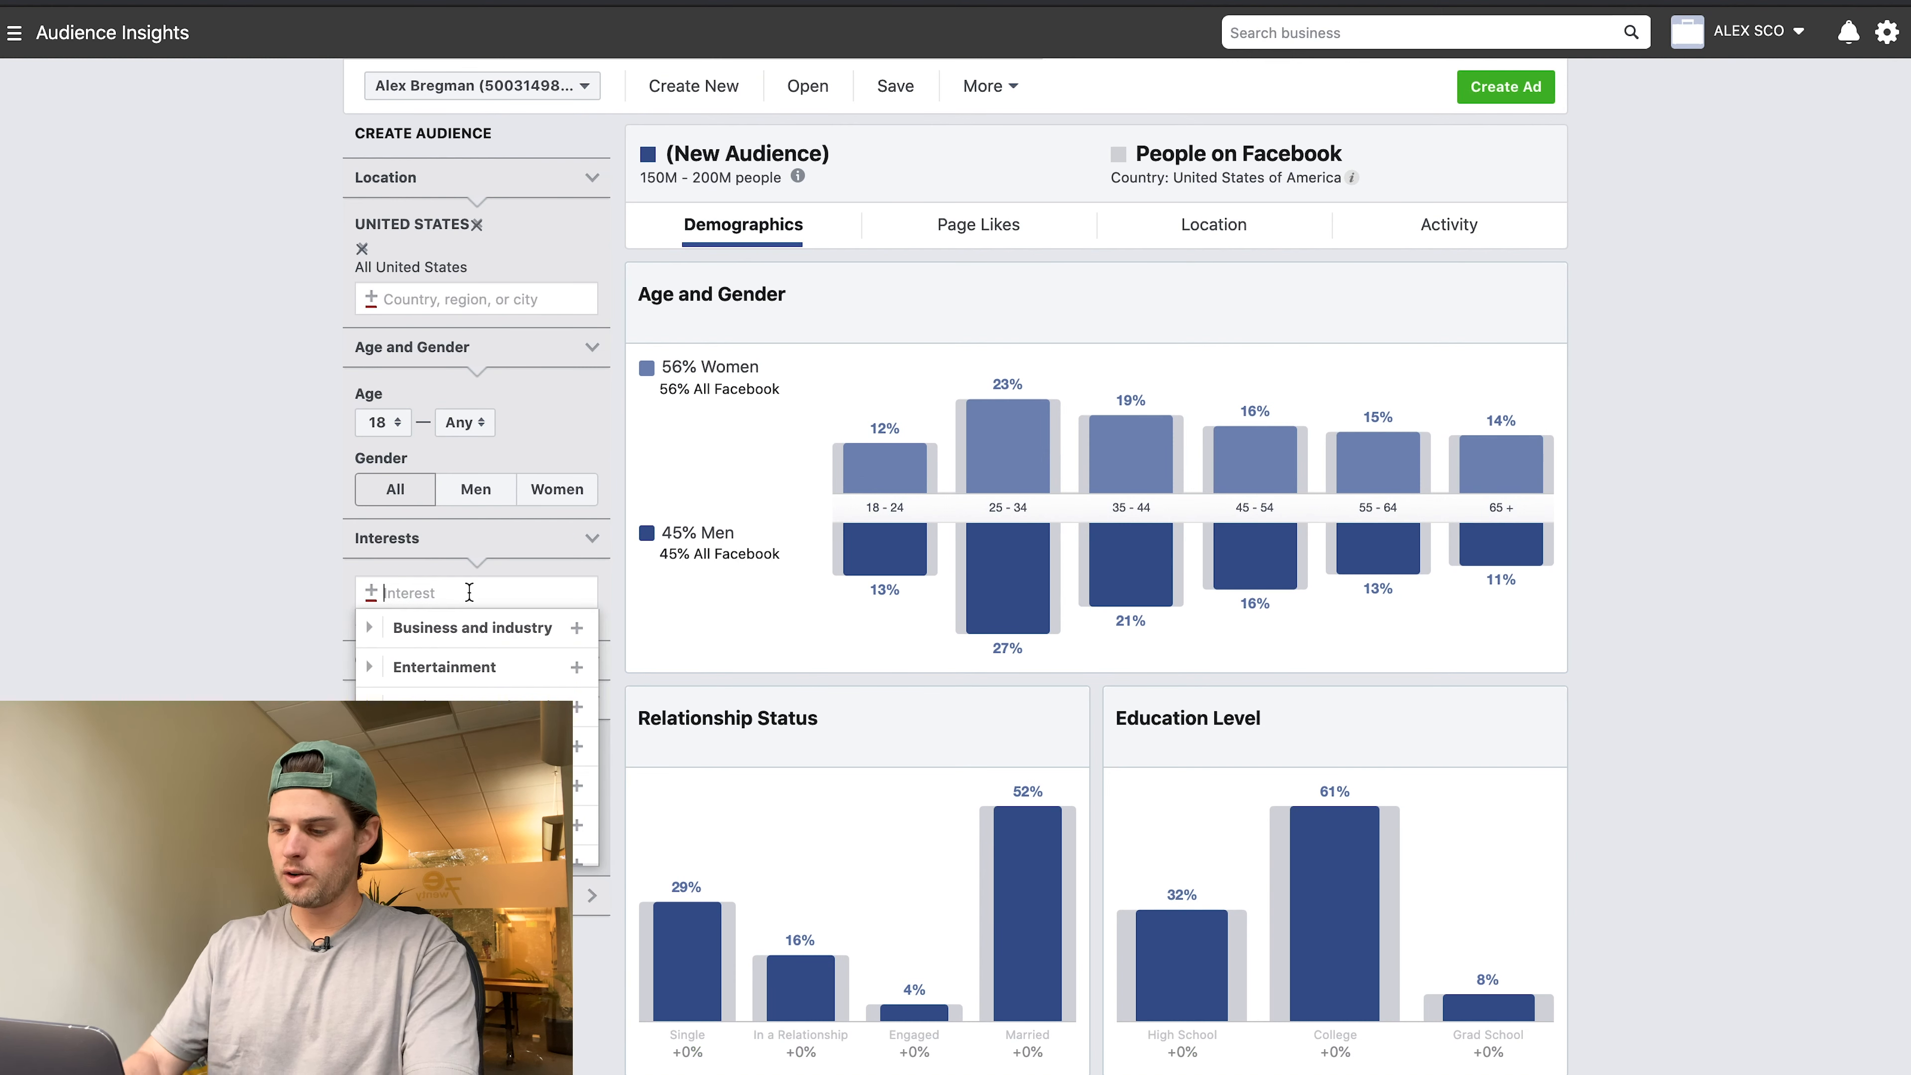
text(kodak black)
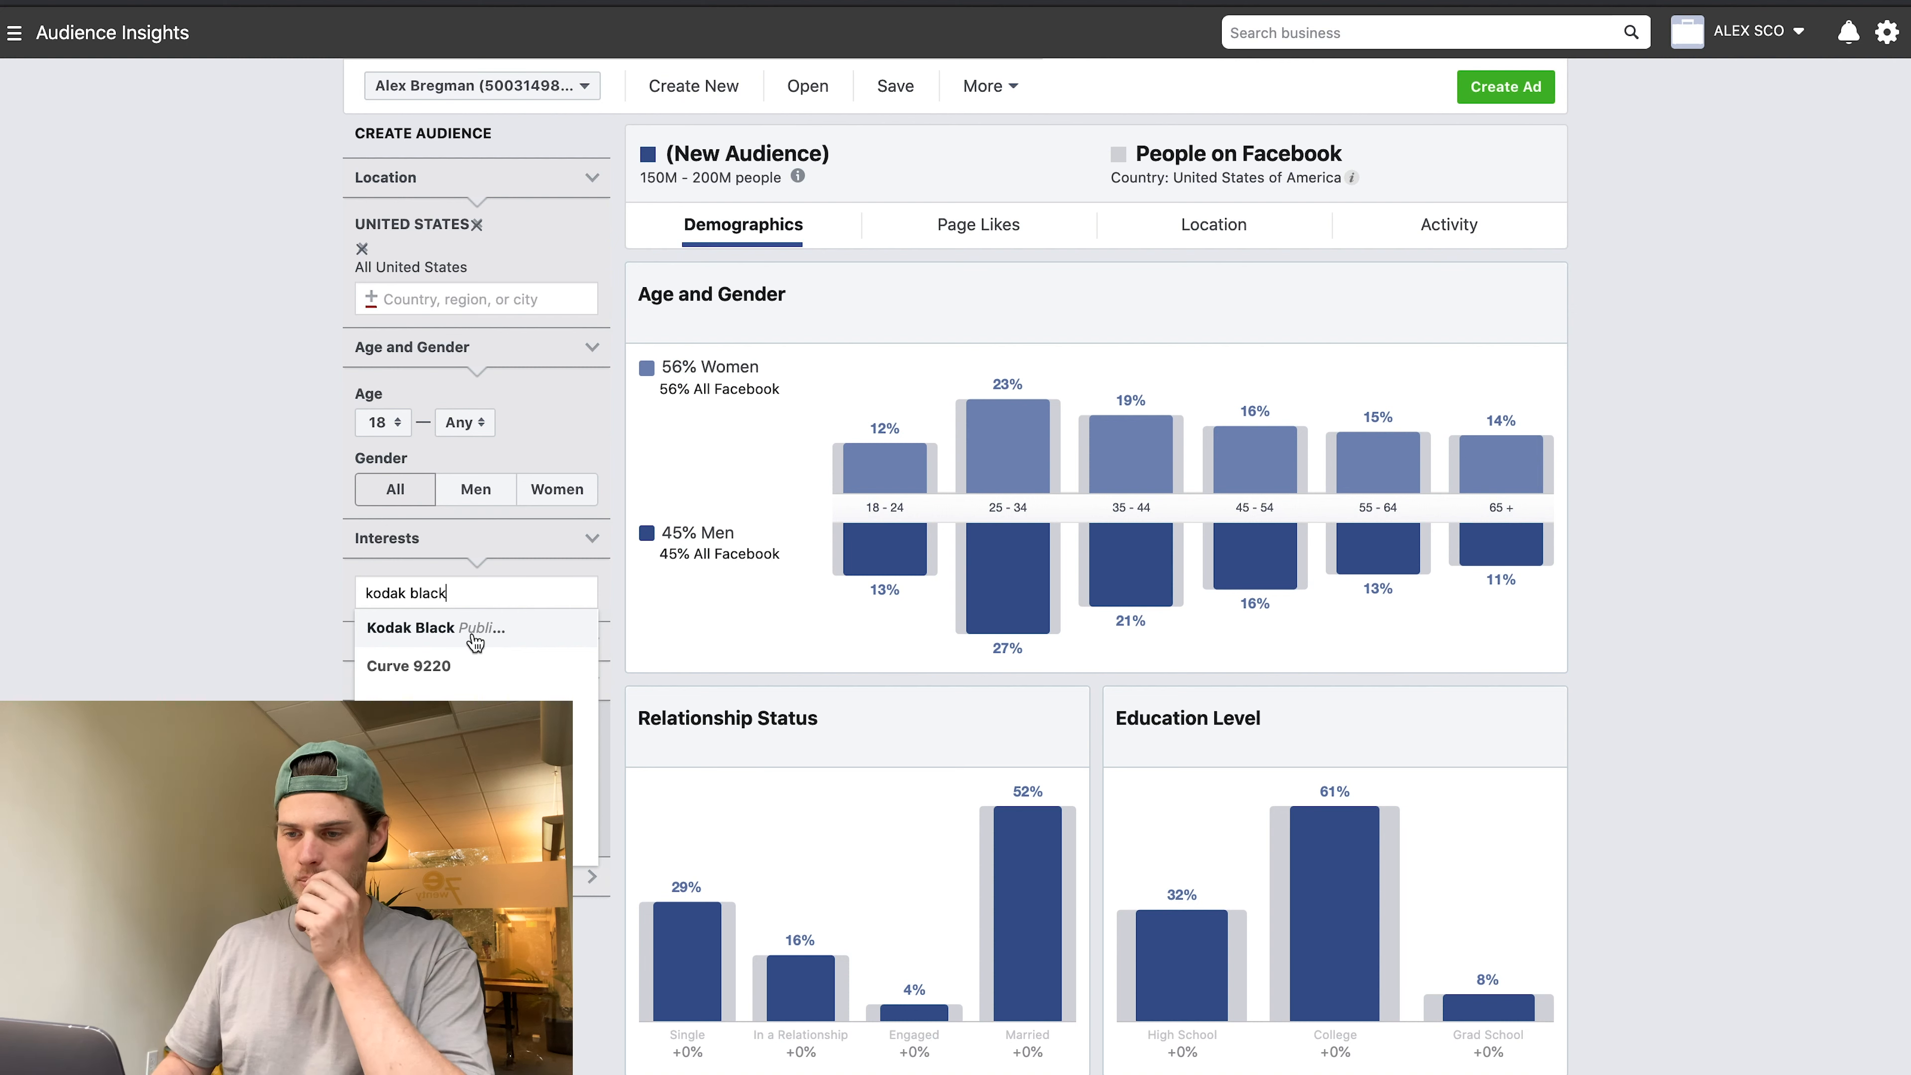
click(473, 636)
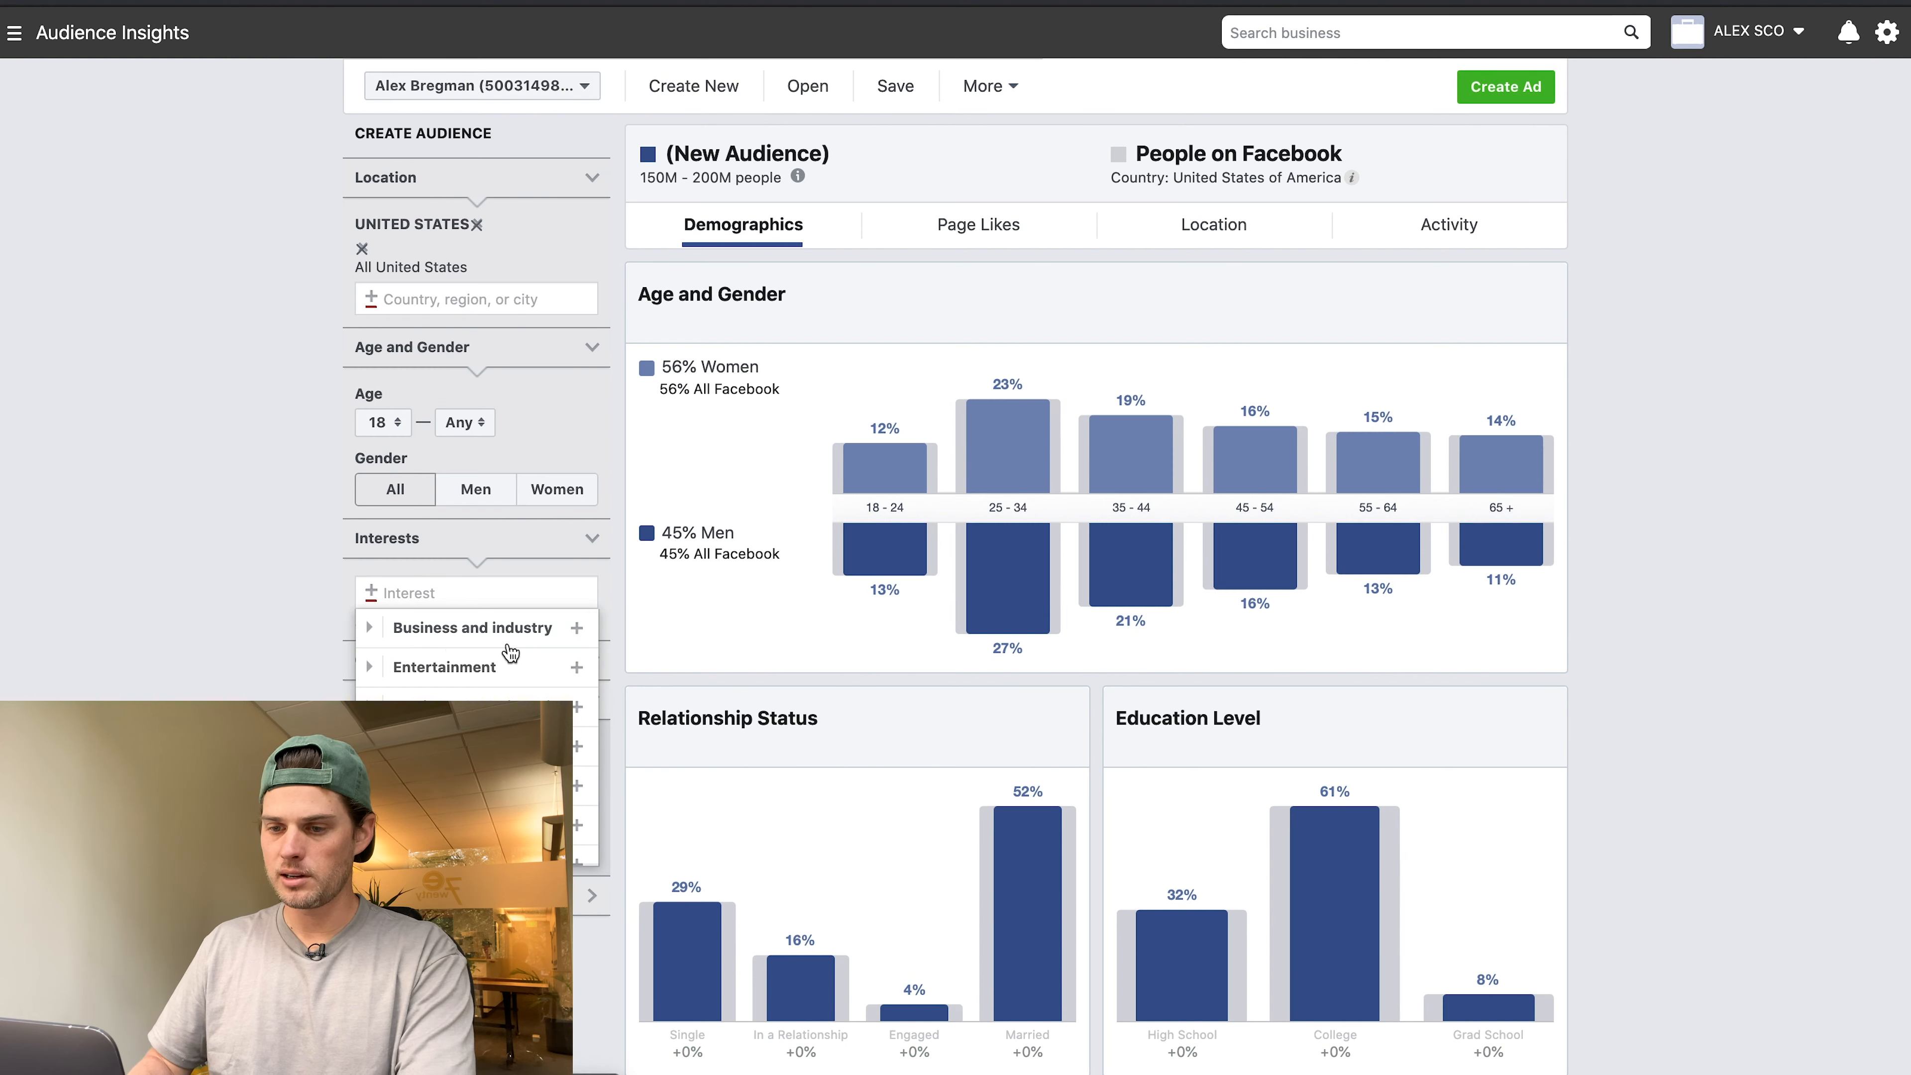
click(591, 629)
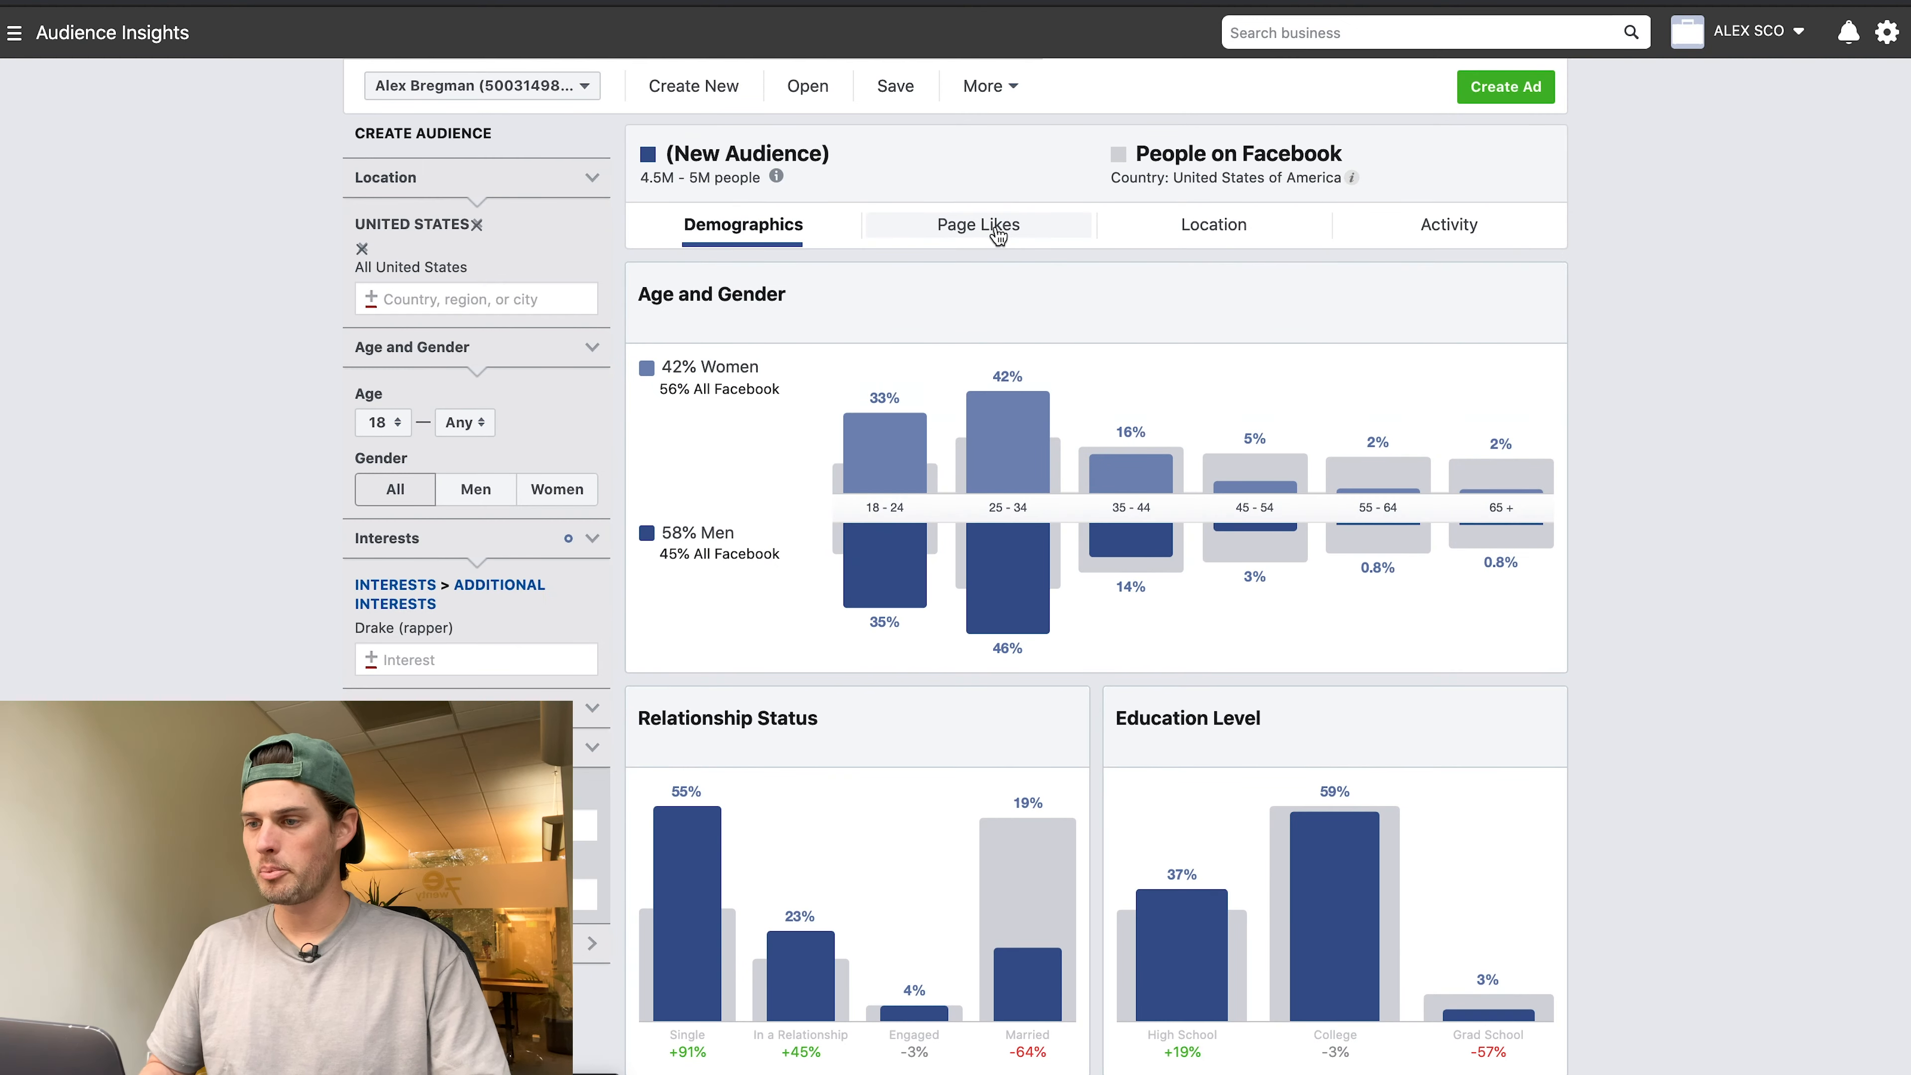
click(978, 225)
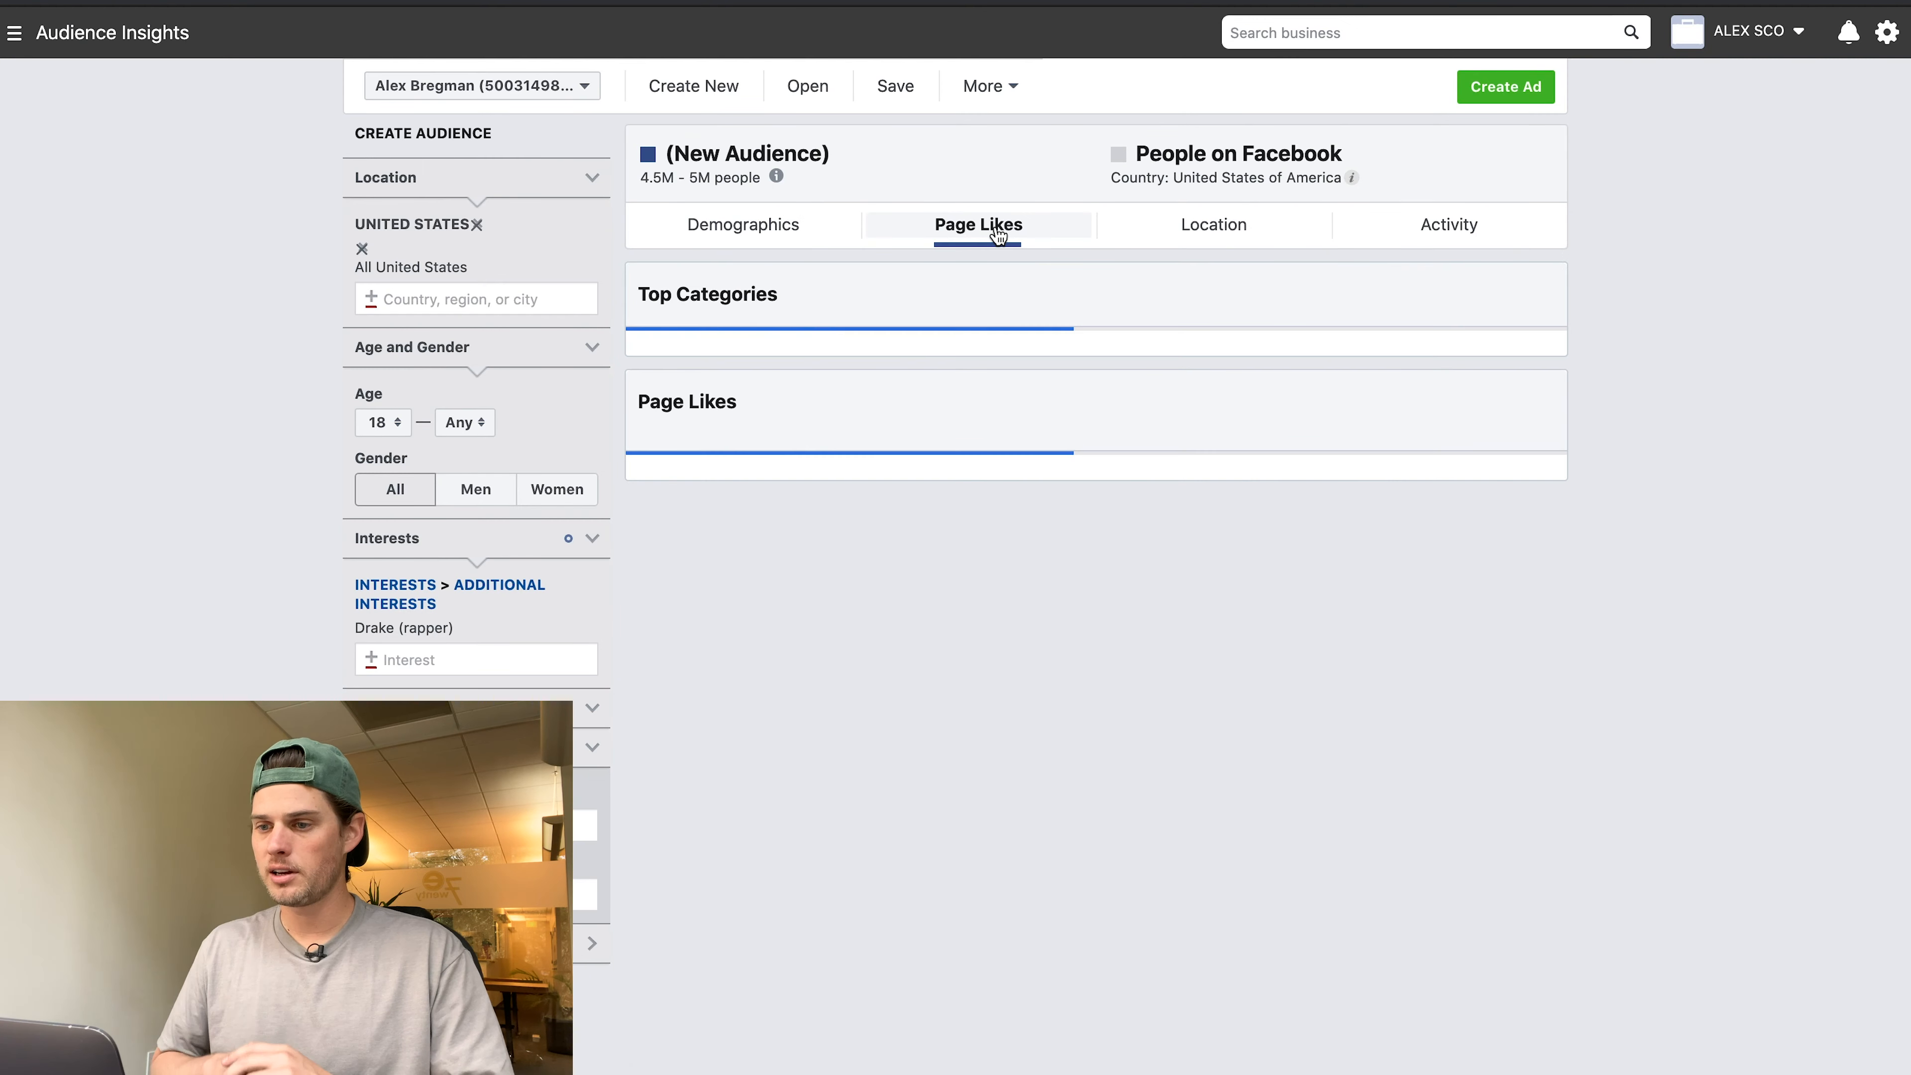
scroll(839, 380, down, 5)
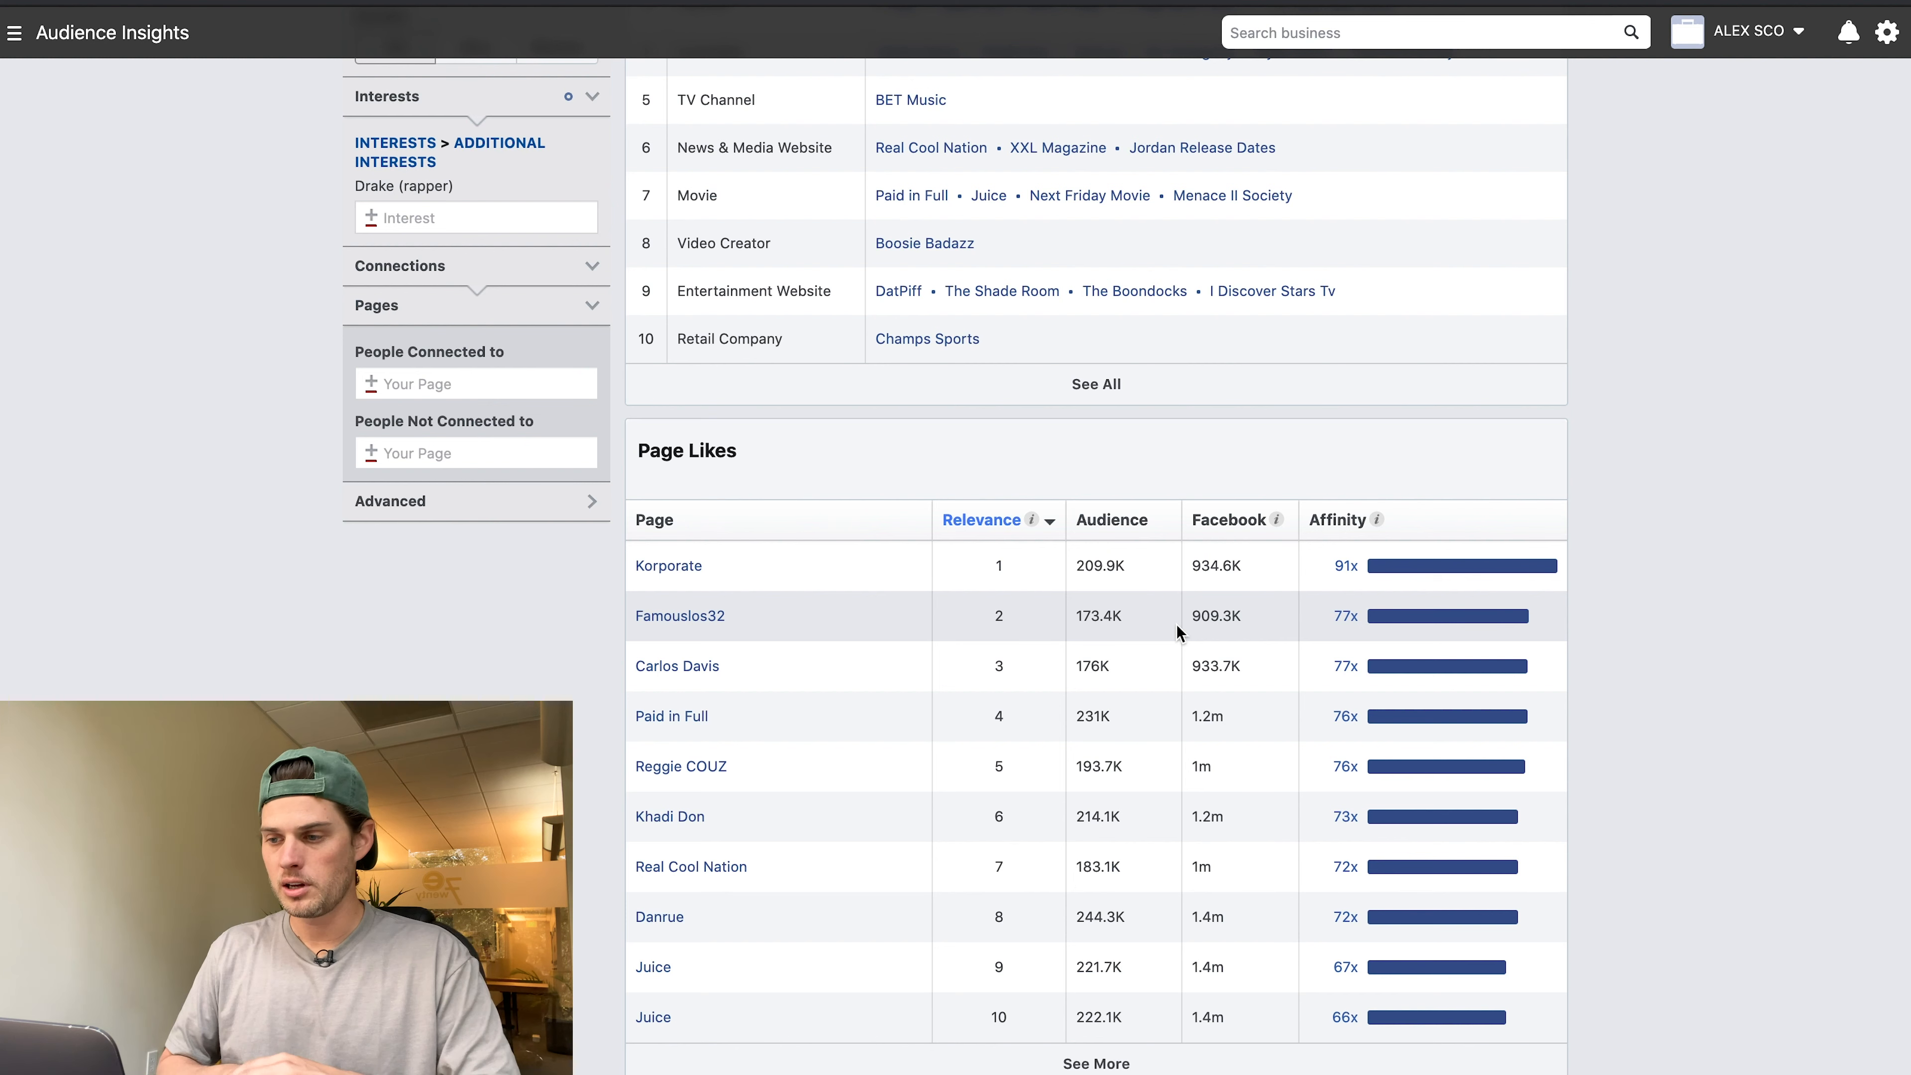
mouse_move(1433, 570)
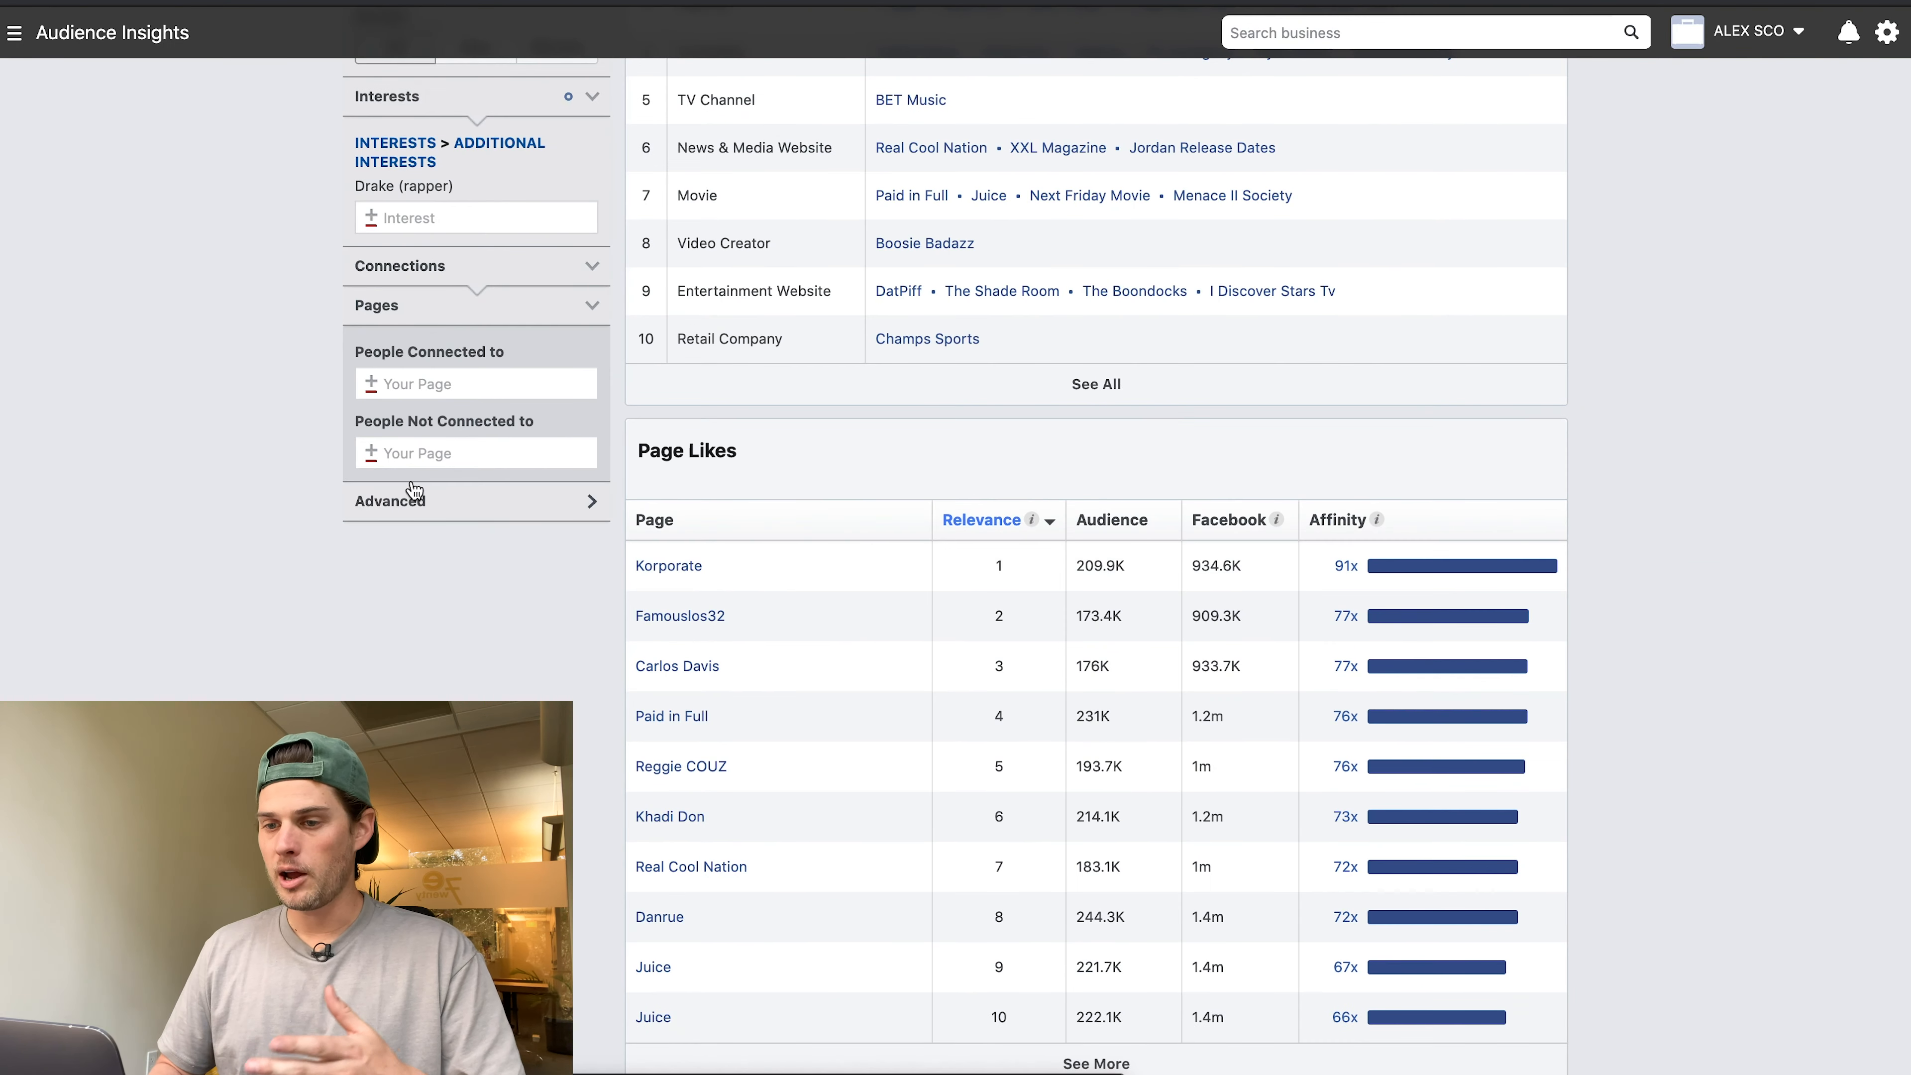
scroll(413, 491, up, 6)
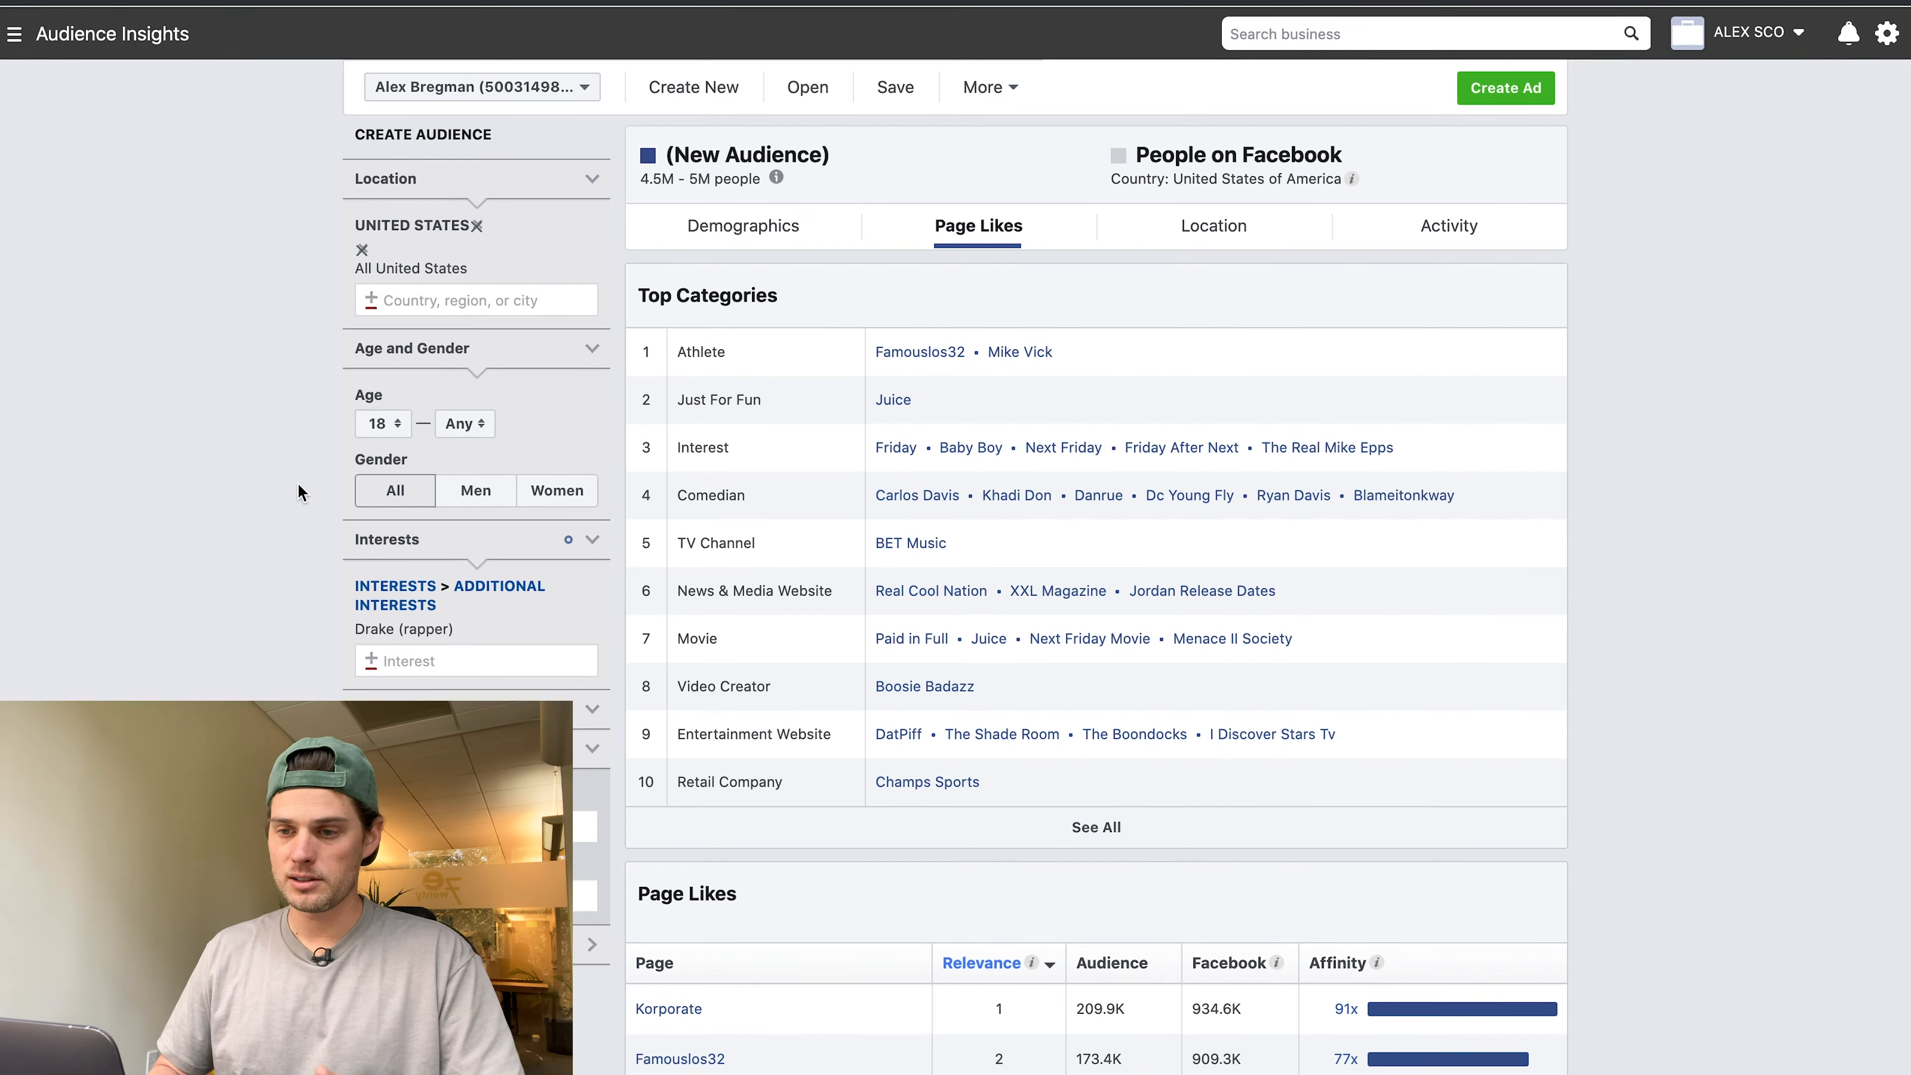
Set the audience age range to 30–40.
click(383, 423)
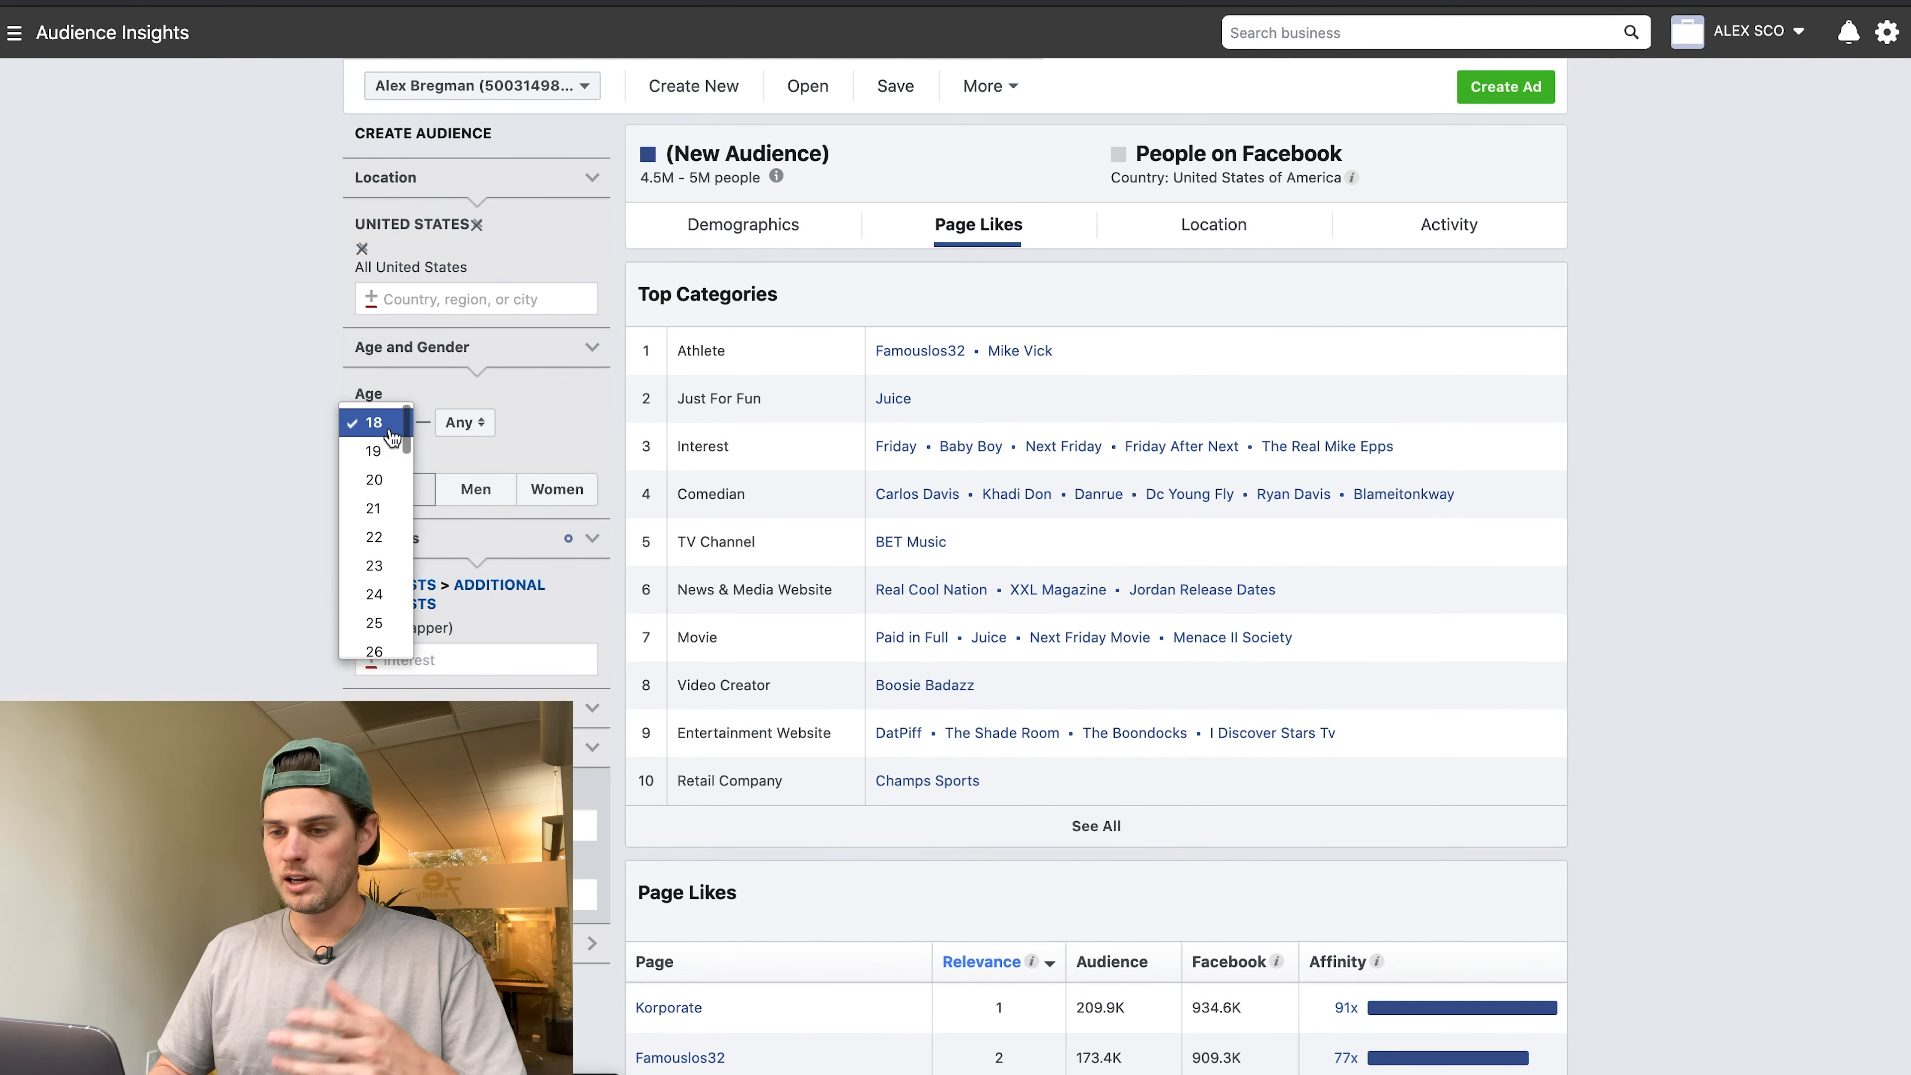
scroll(387, 512, down, 1)
scroll(391, 516, down, 2)
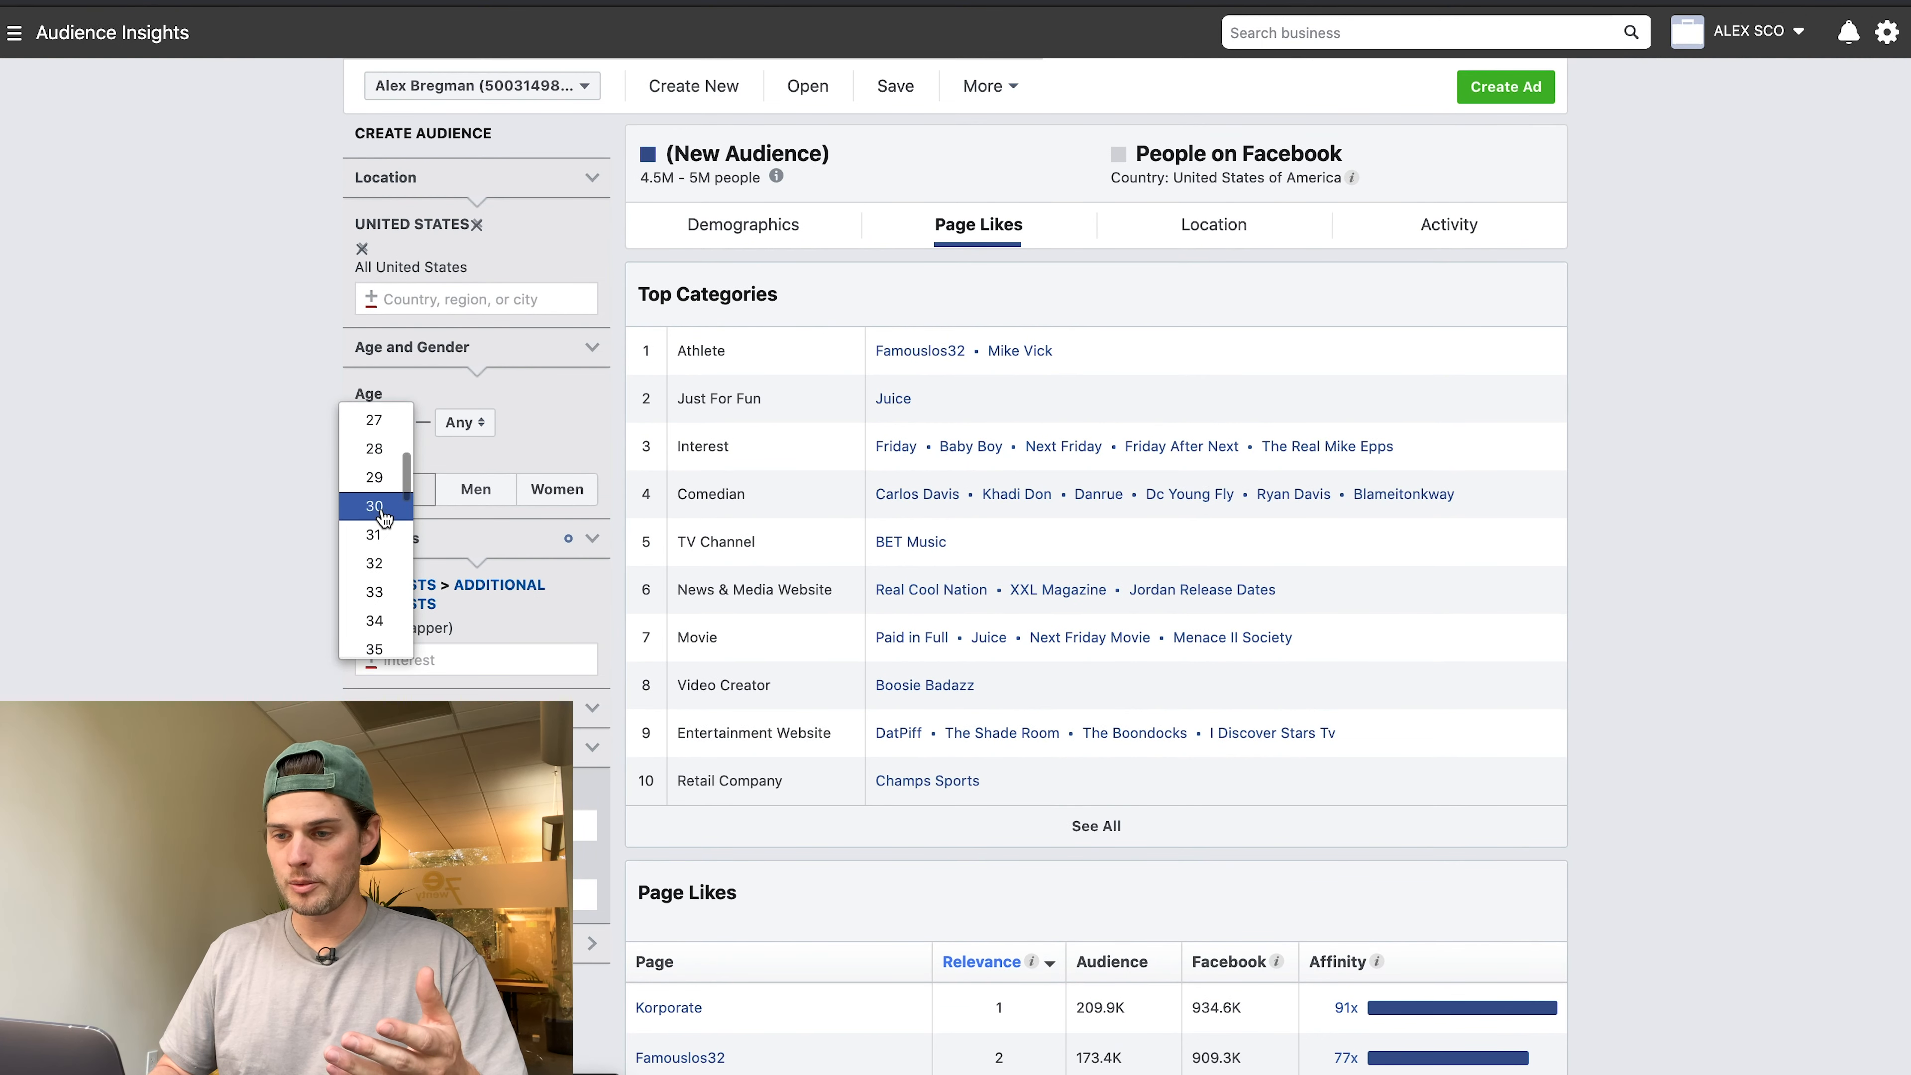
click(390, 512)
click(462, 423)
scroll(460, 537, down, 5)
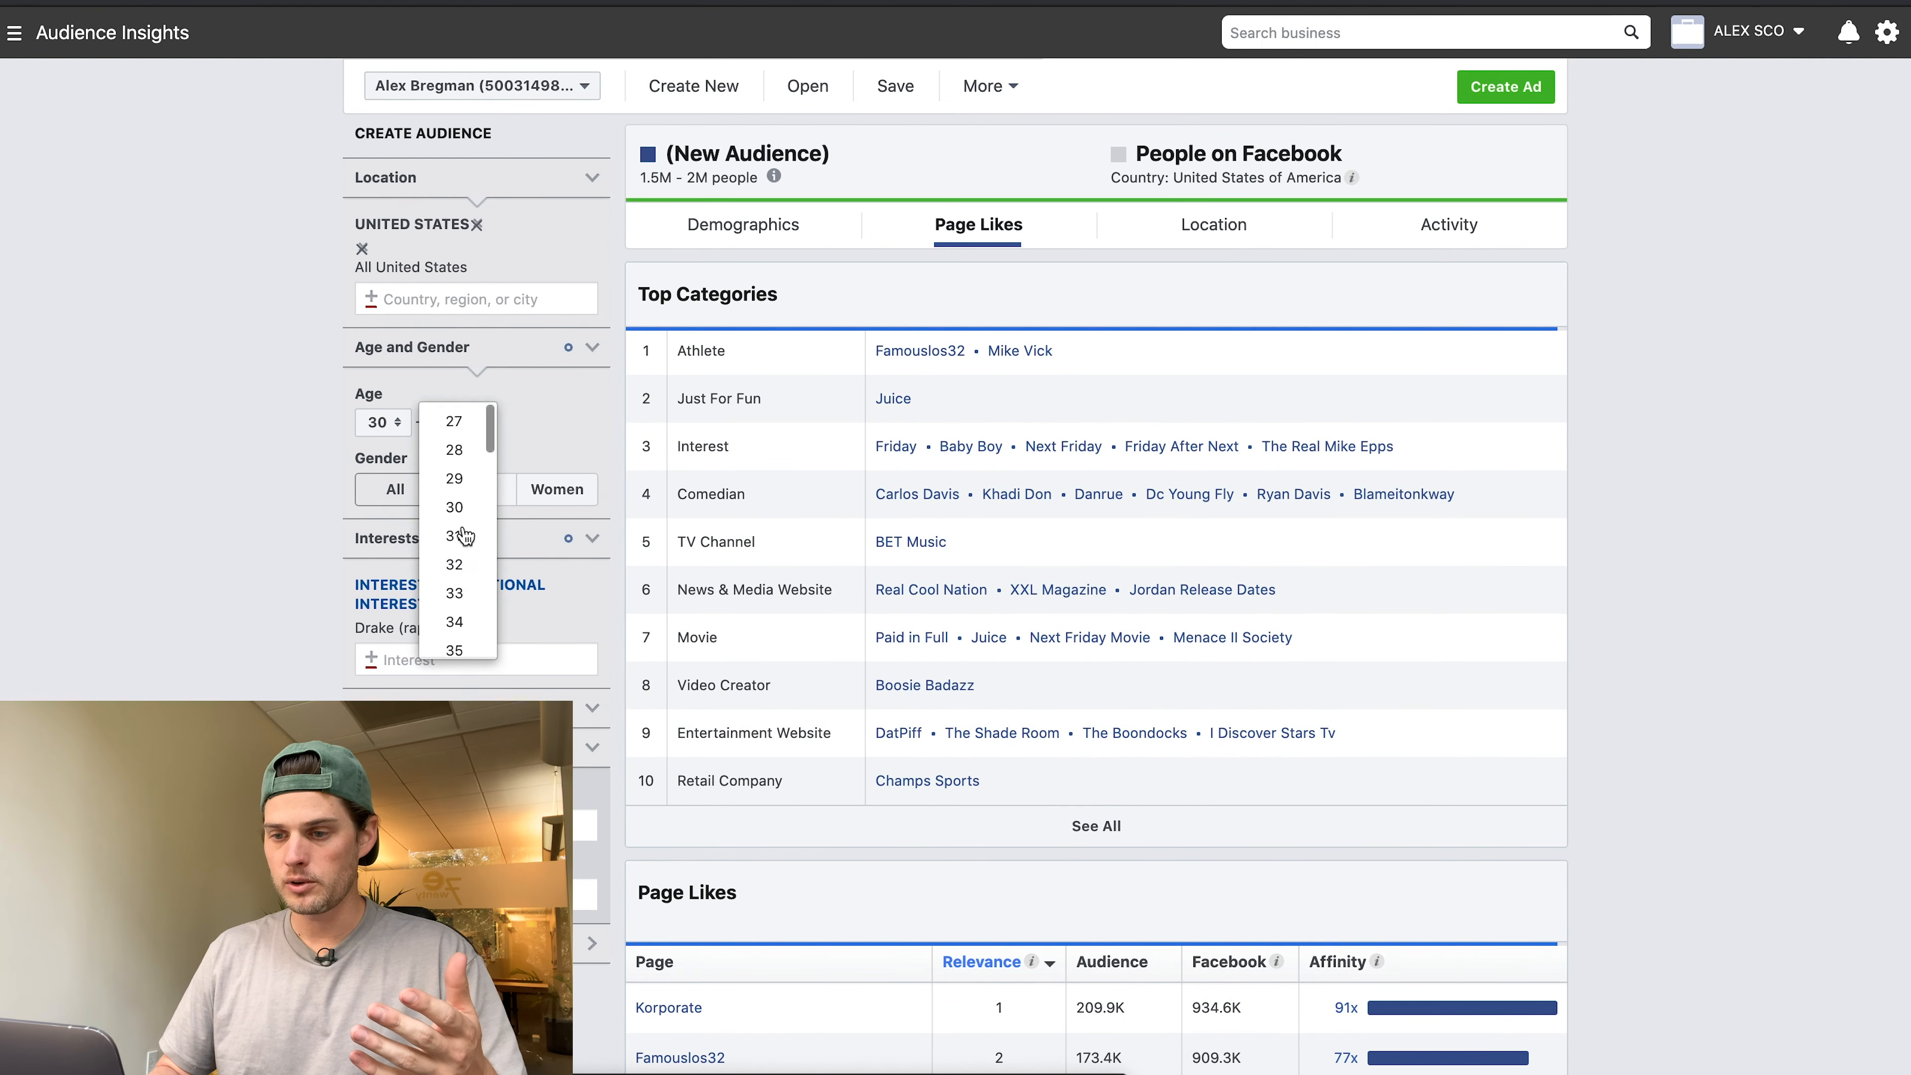
click(456, 588)
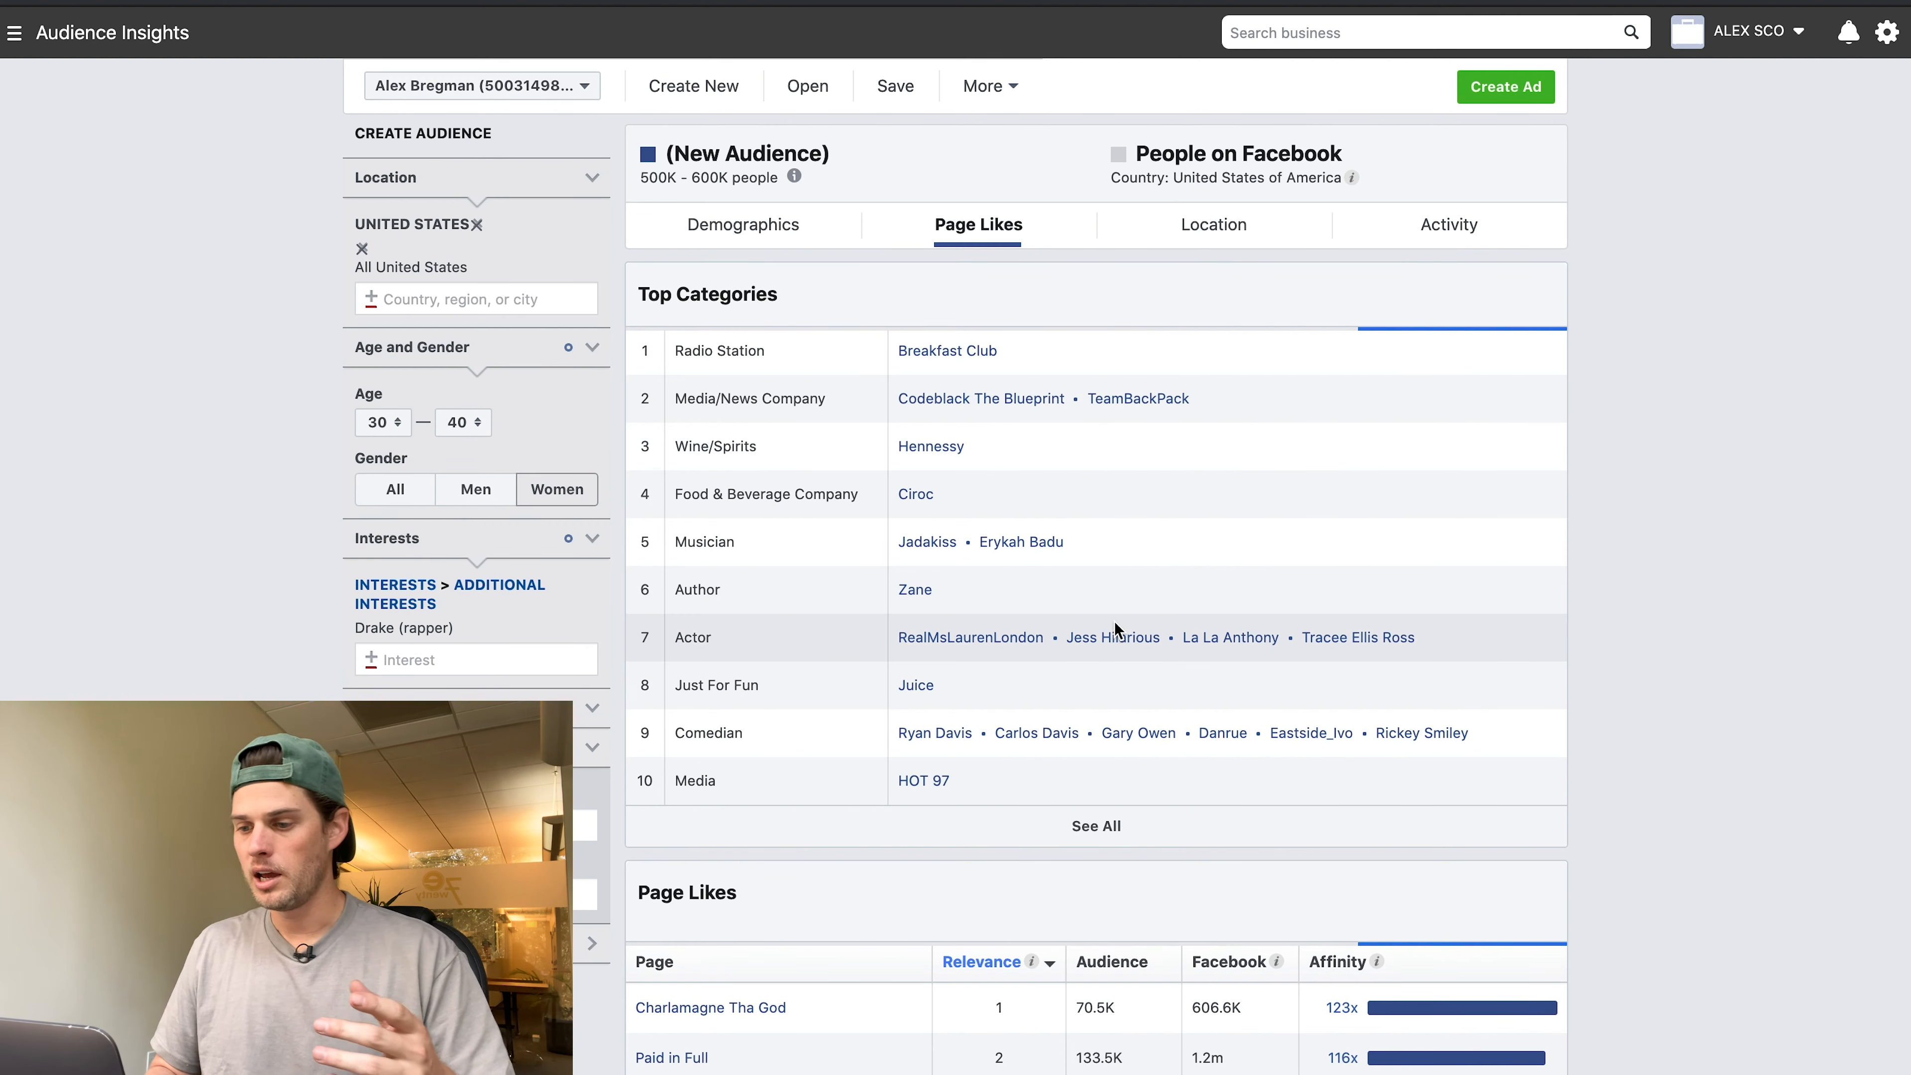
Scroll down to review the Page Likes table for this 30–40 Drake audience.
scroll(1113, 621, down, 5)
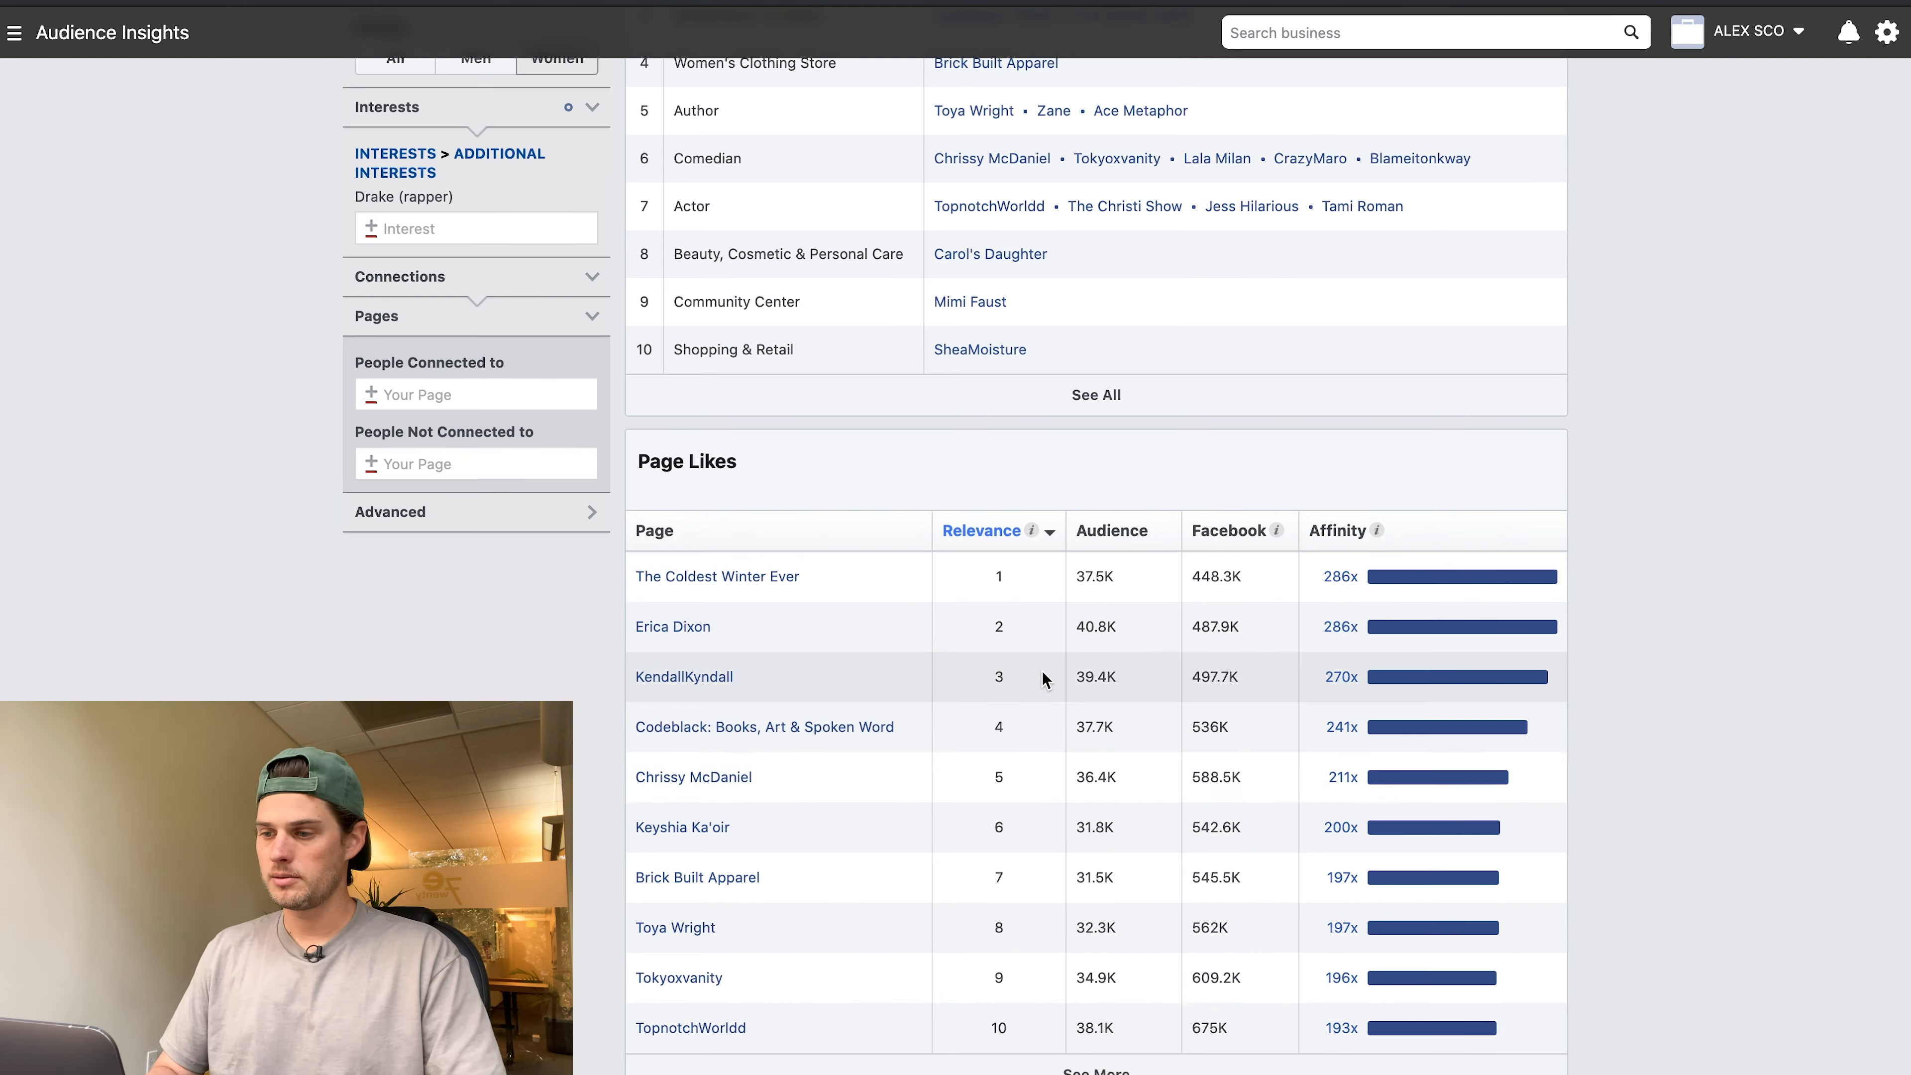
scroll(1352, 599, down, 1)
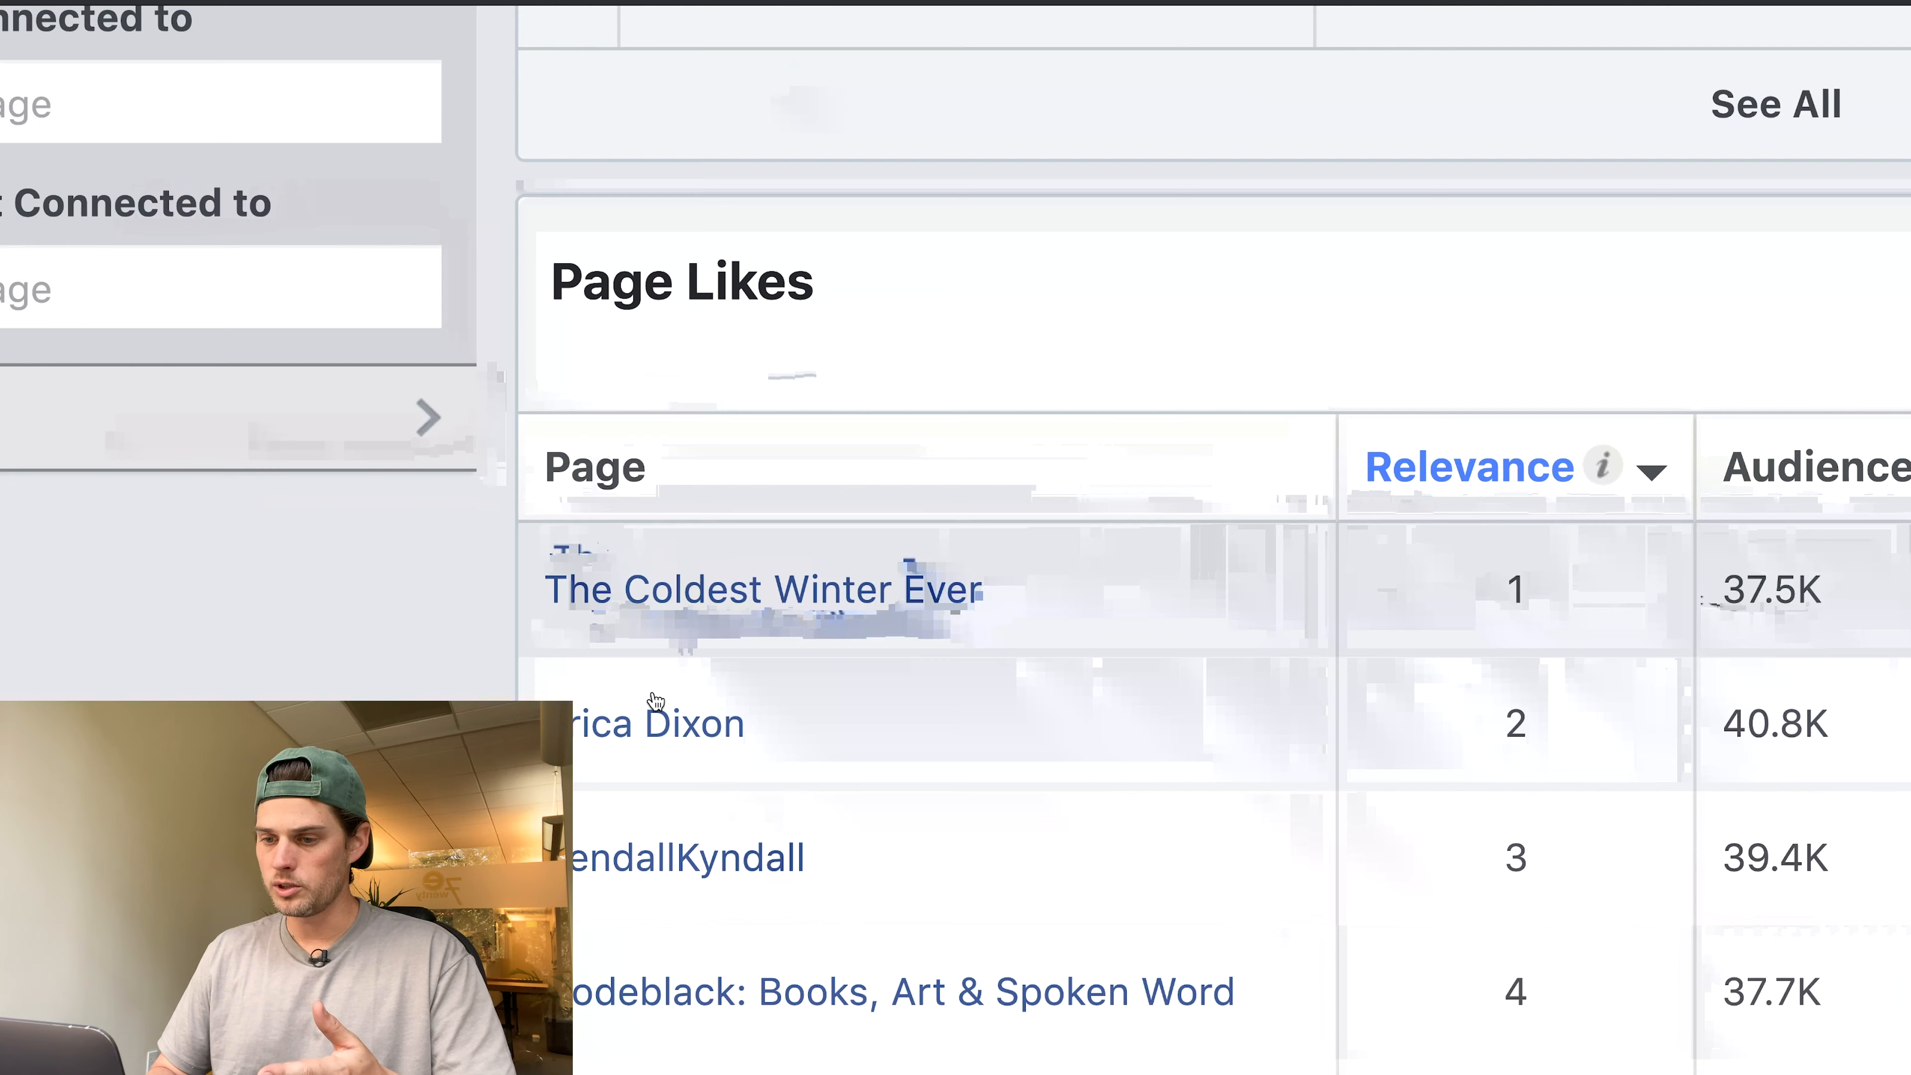
mouse_move(641, 723)
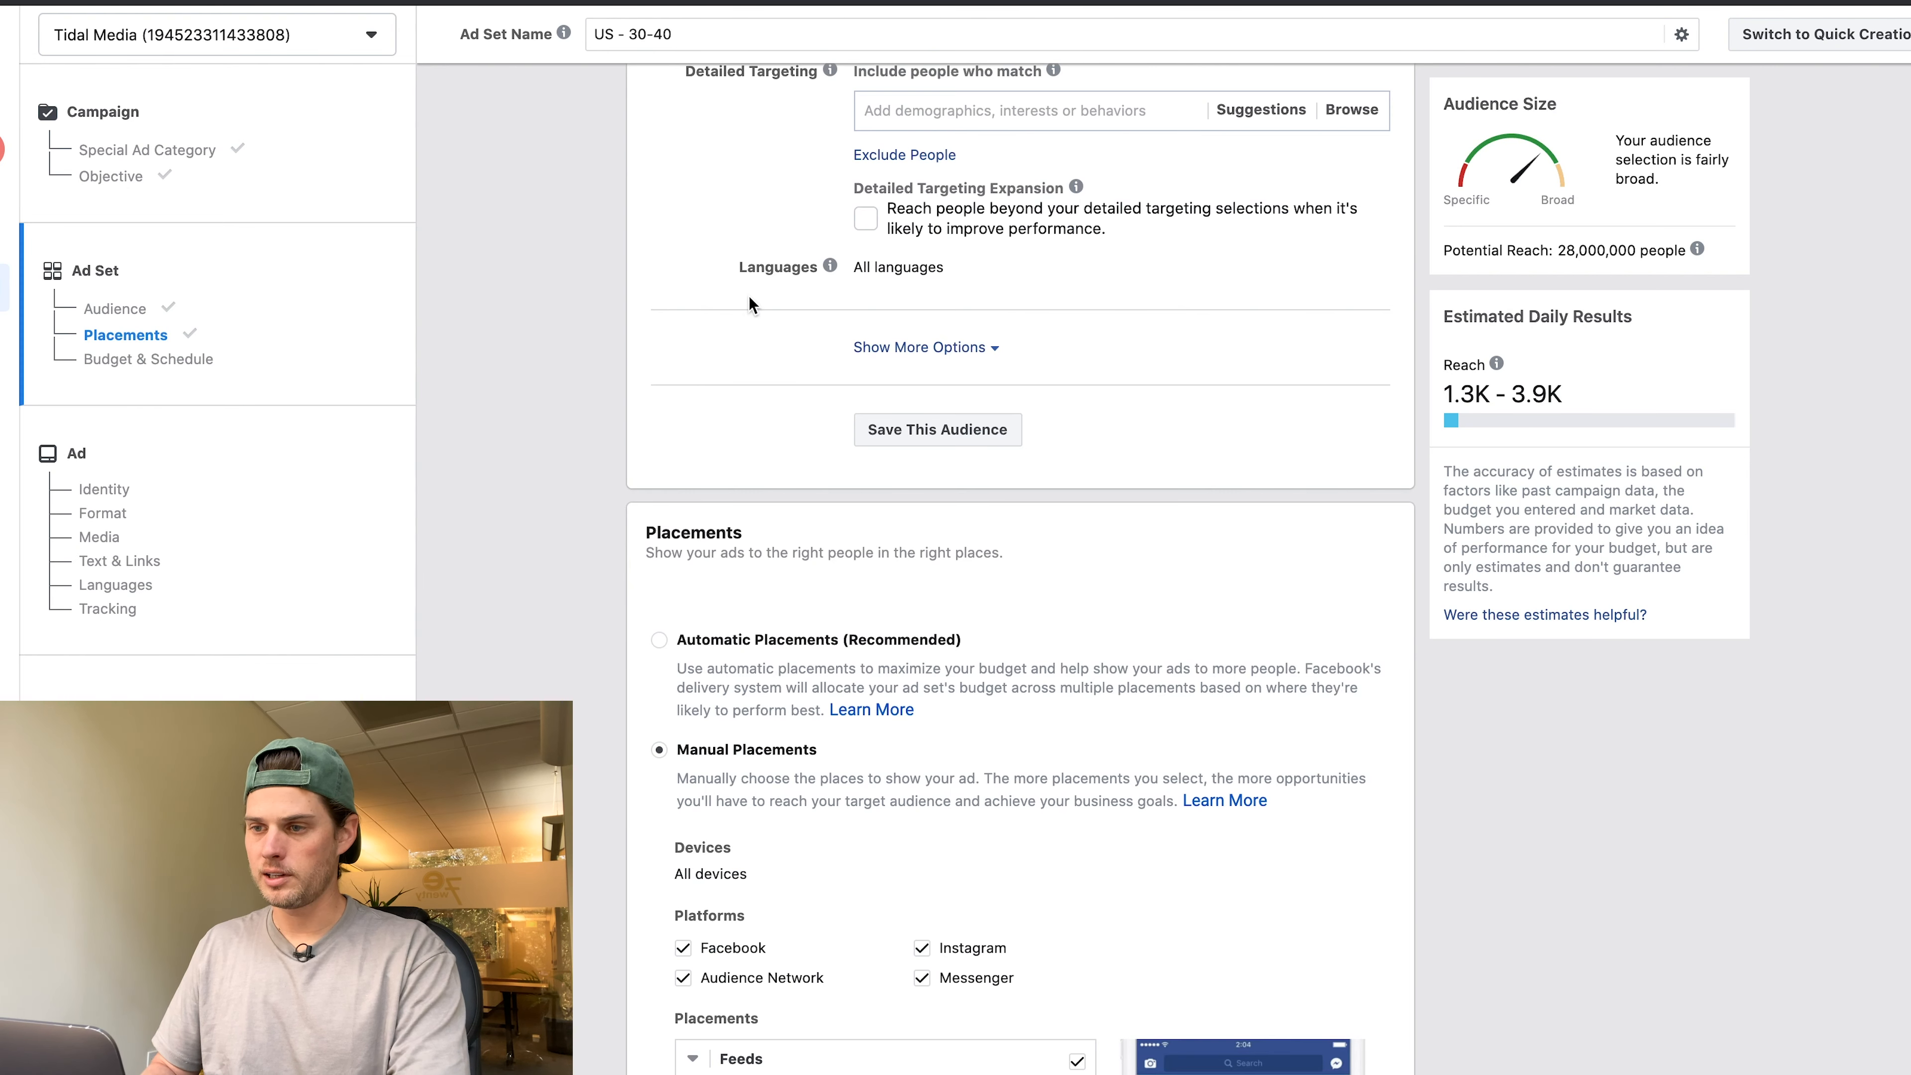
scroll(748, 305, up, 3)
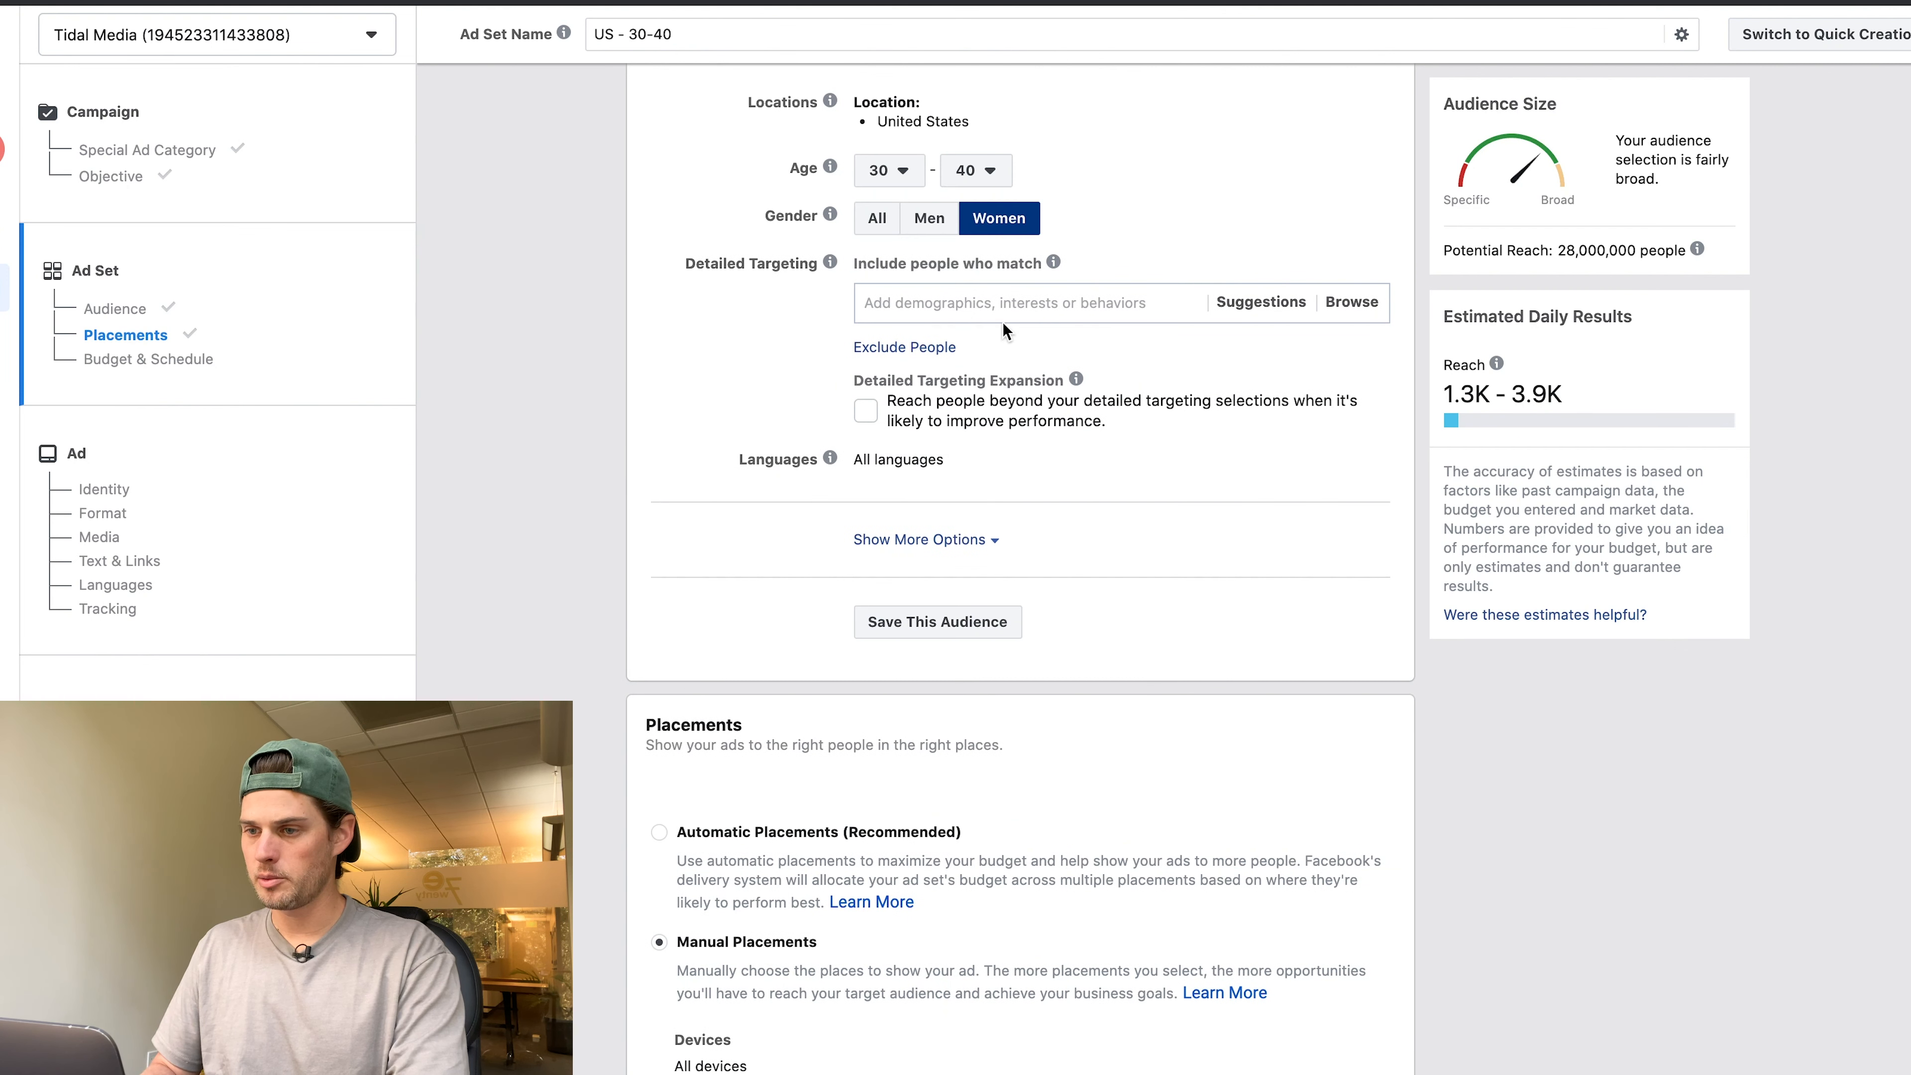
Search Detailed Targeting for interests 'erica dixon', 'ken' and 'cod'.
click(969, 305)
text(erica dixon)
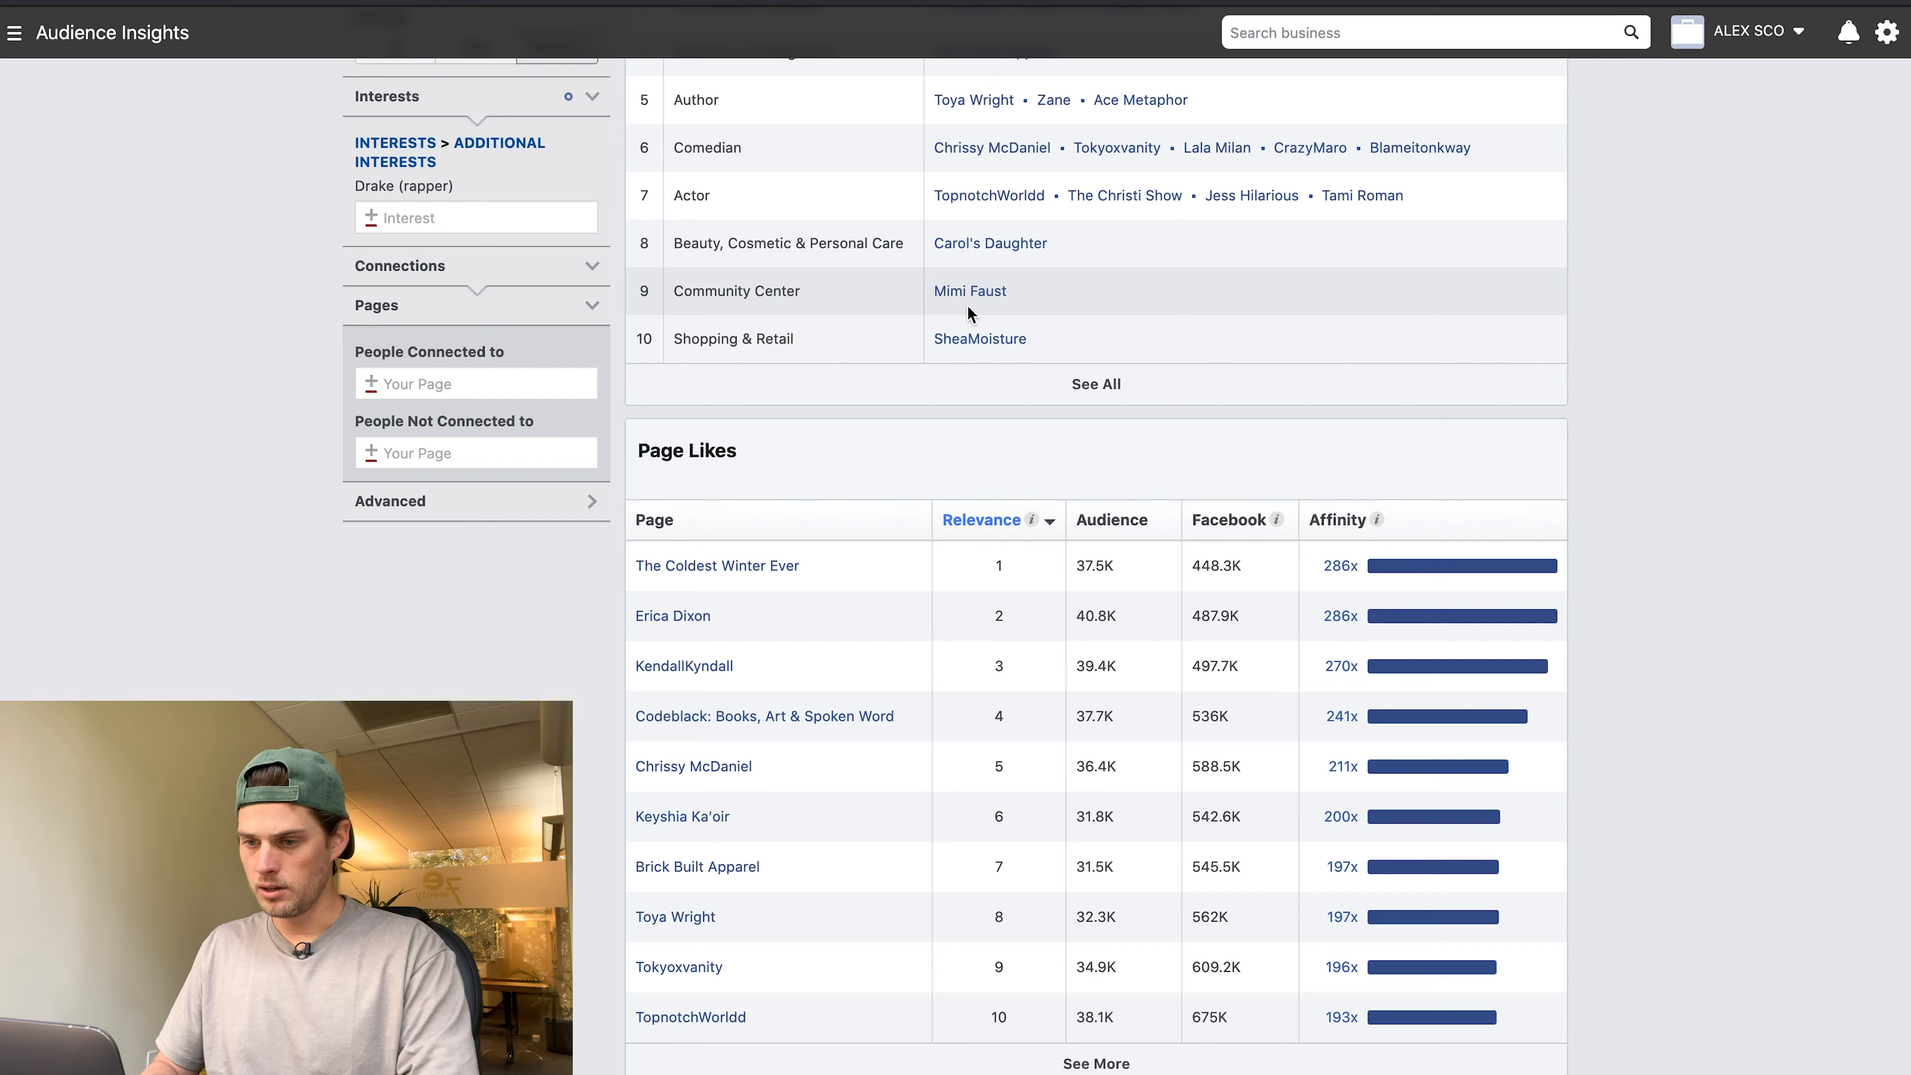
scroll(817, 630, up, 5)
scroll(817, 630, down, 2)
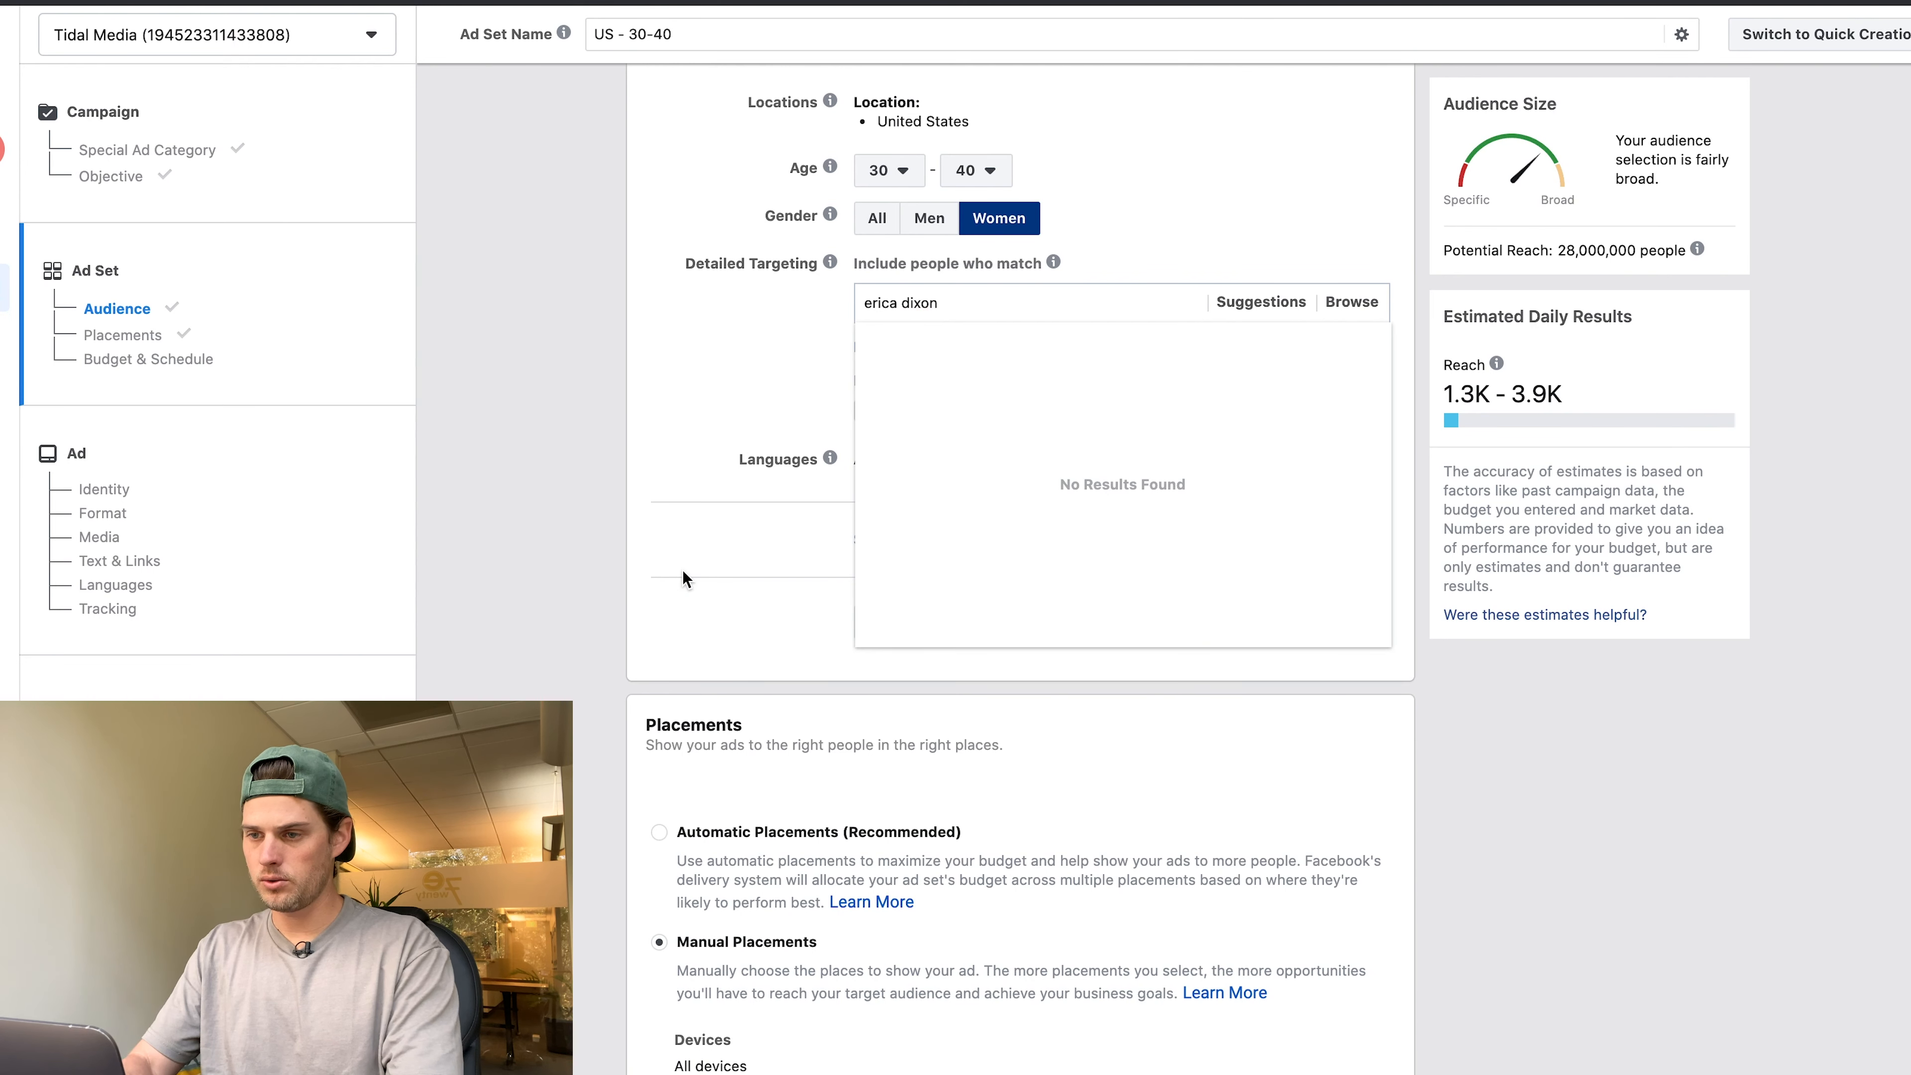
key(super+a)
text(ken)
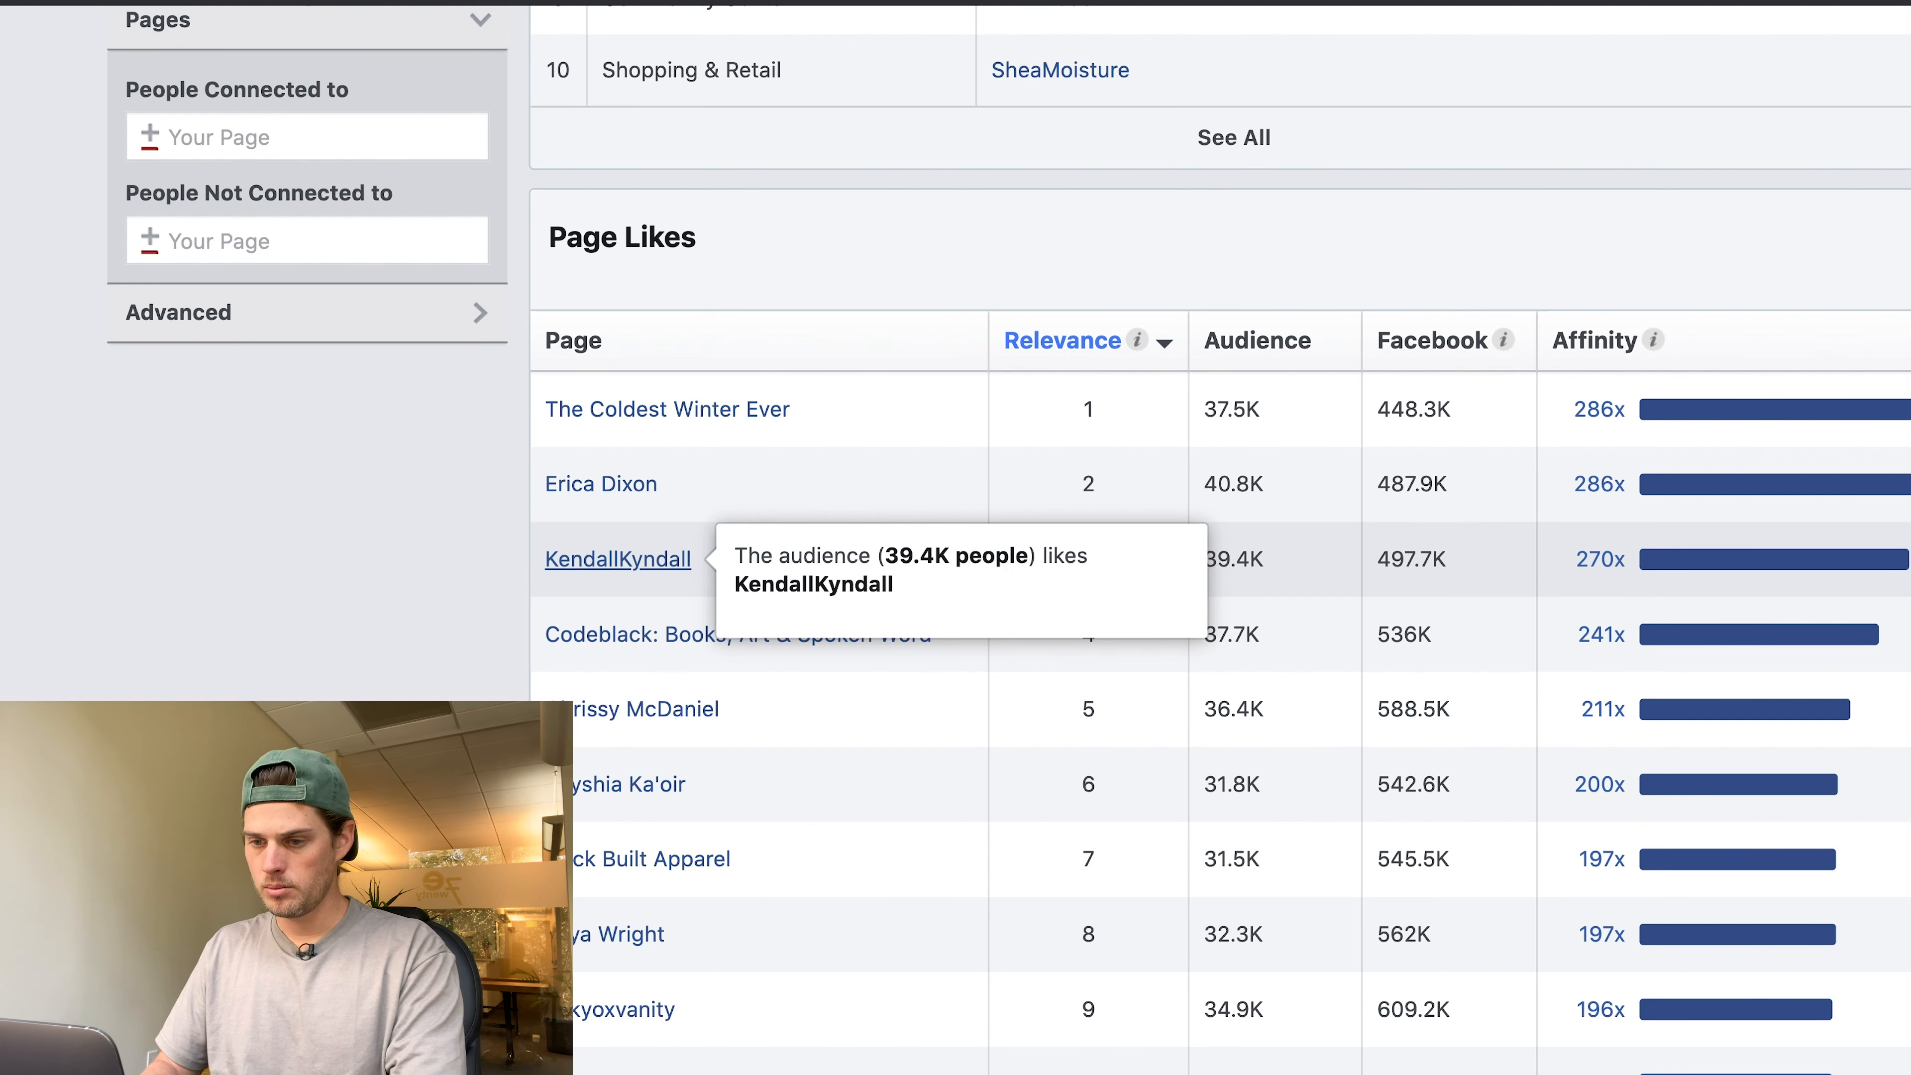
mouse_move(643, 646)
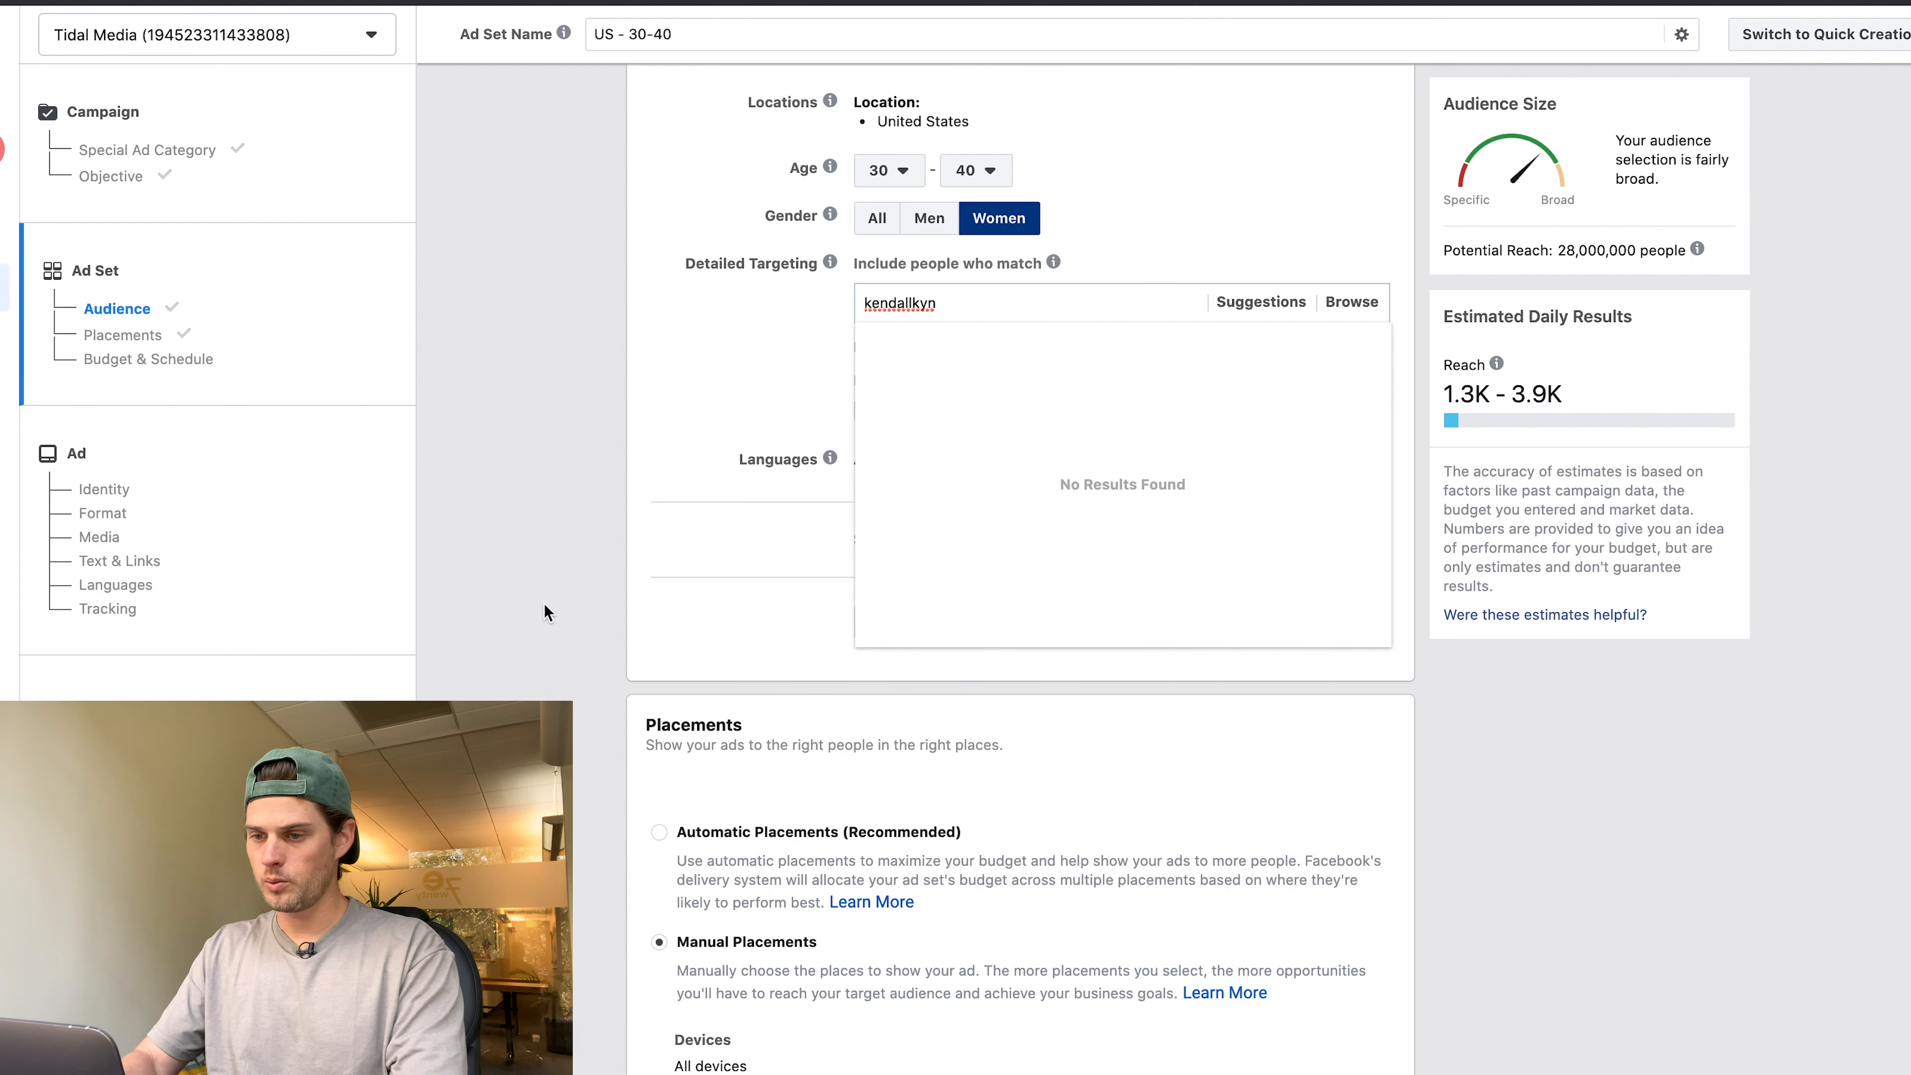
key(super+a)
text(cod)
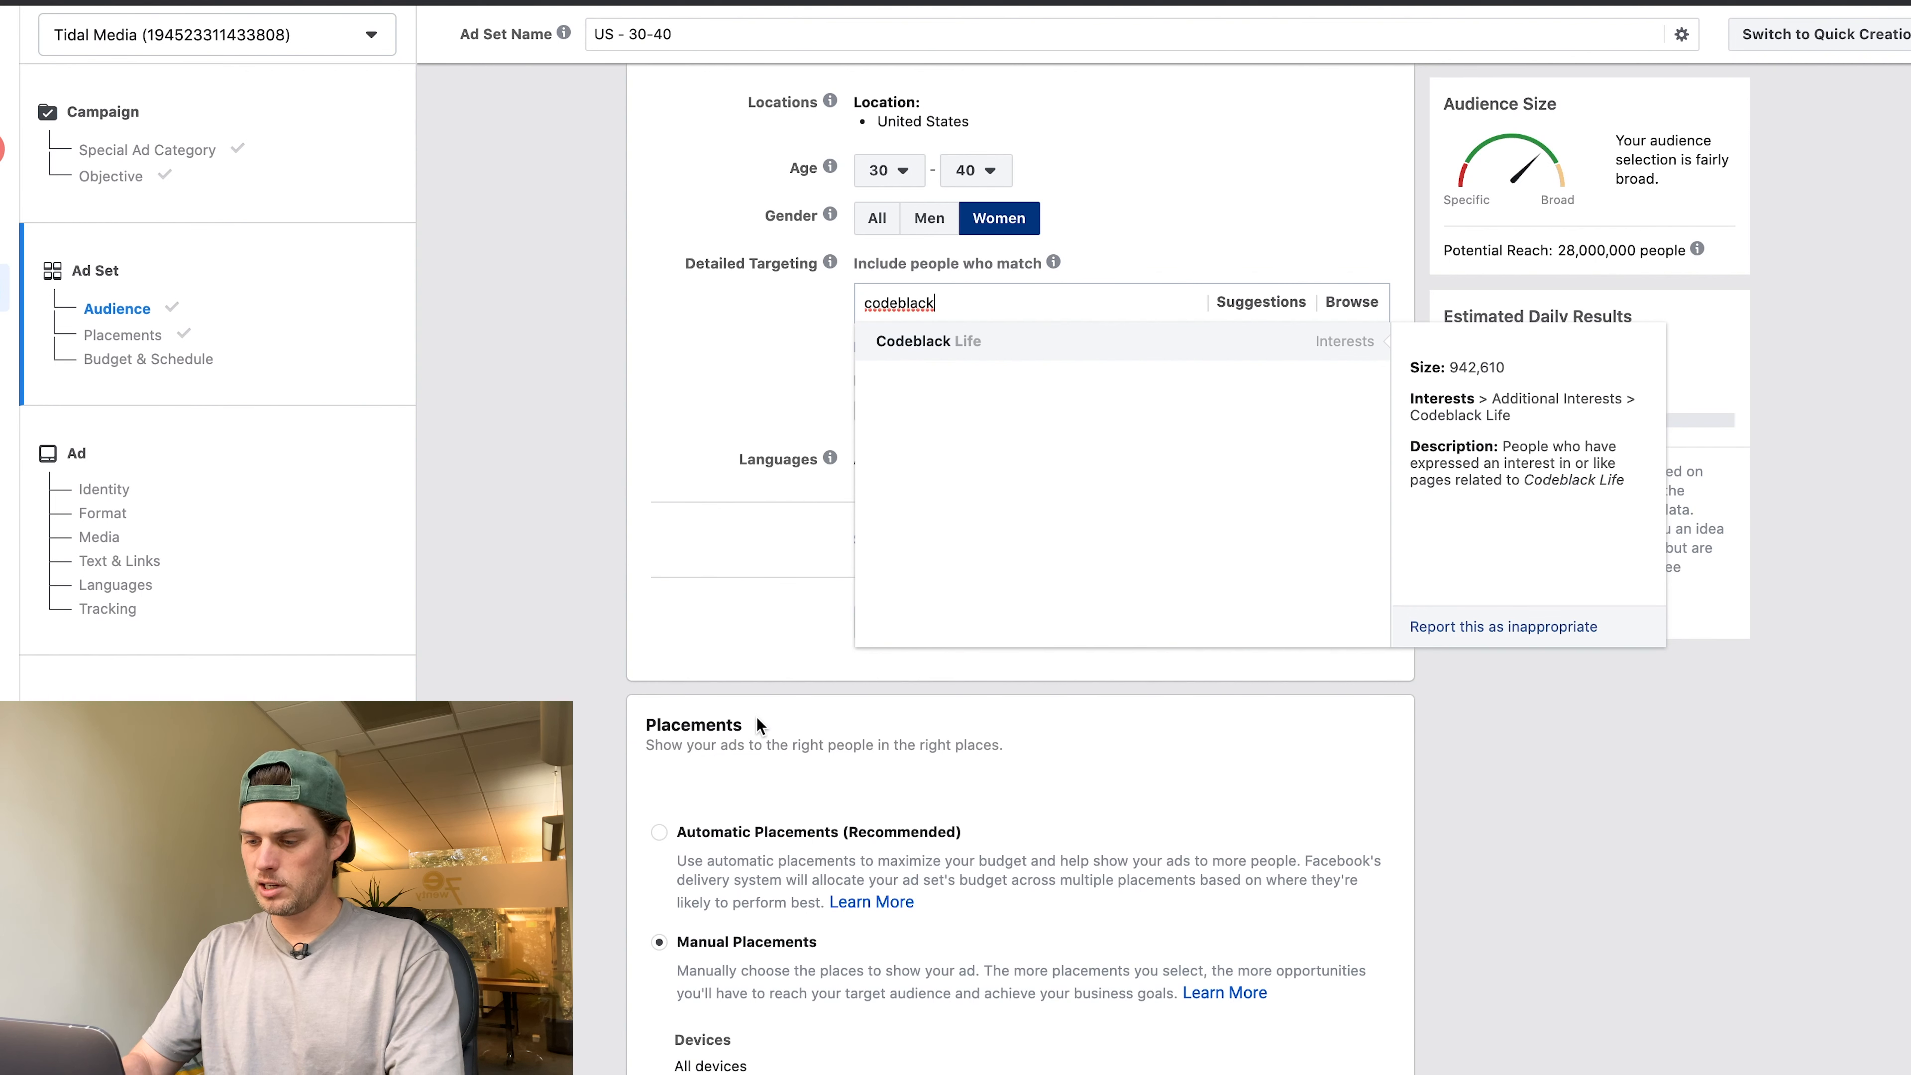
key(super+a)
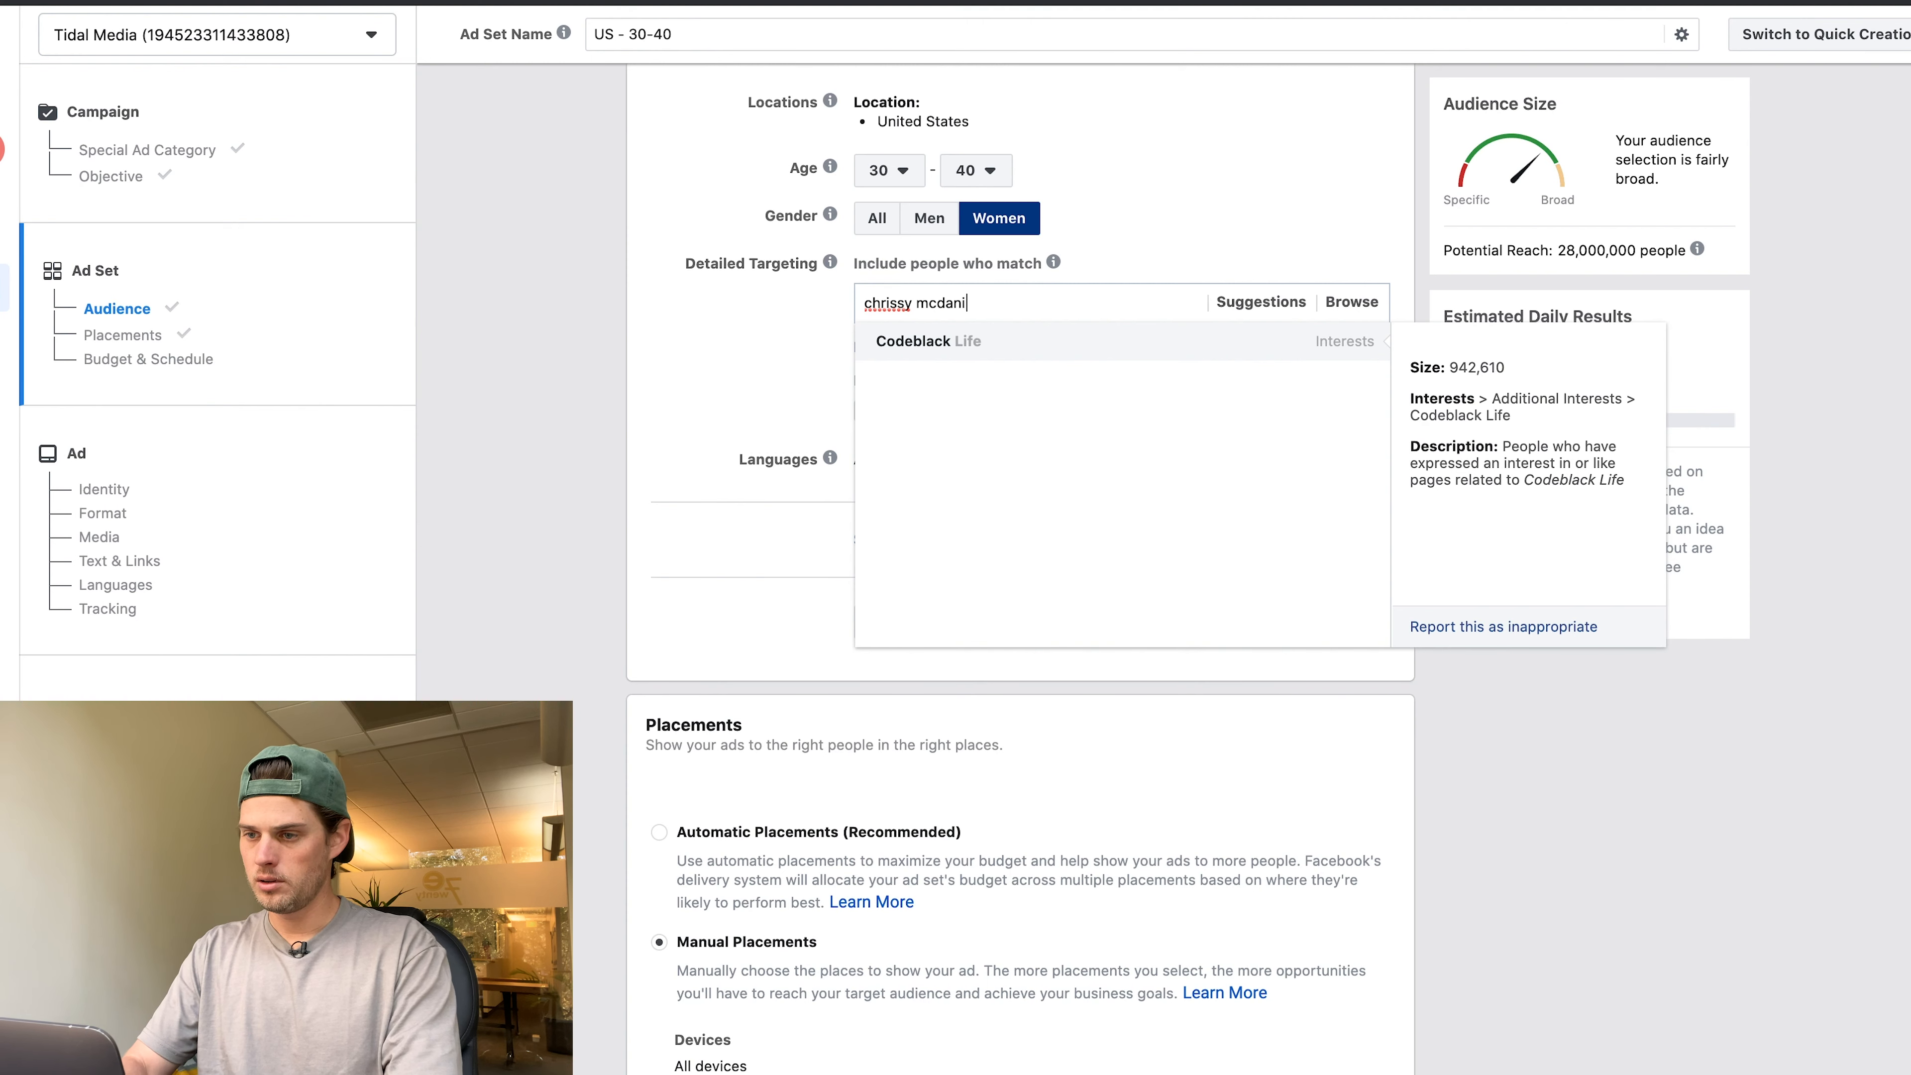
key(super+a)
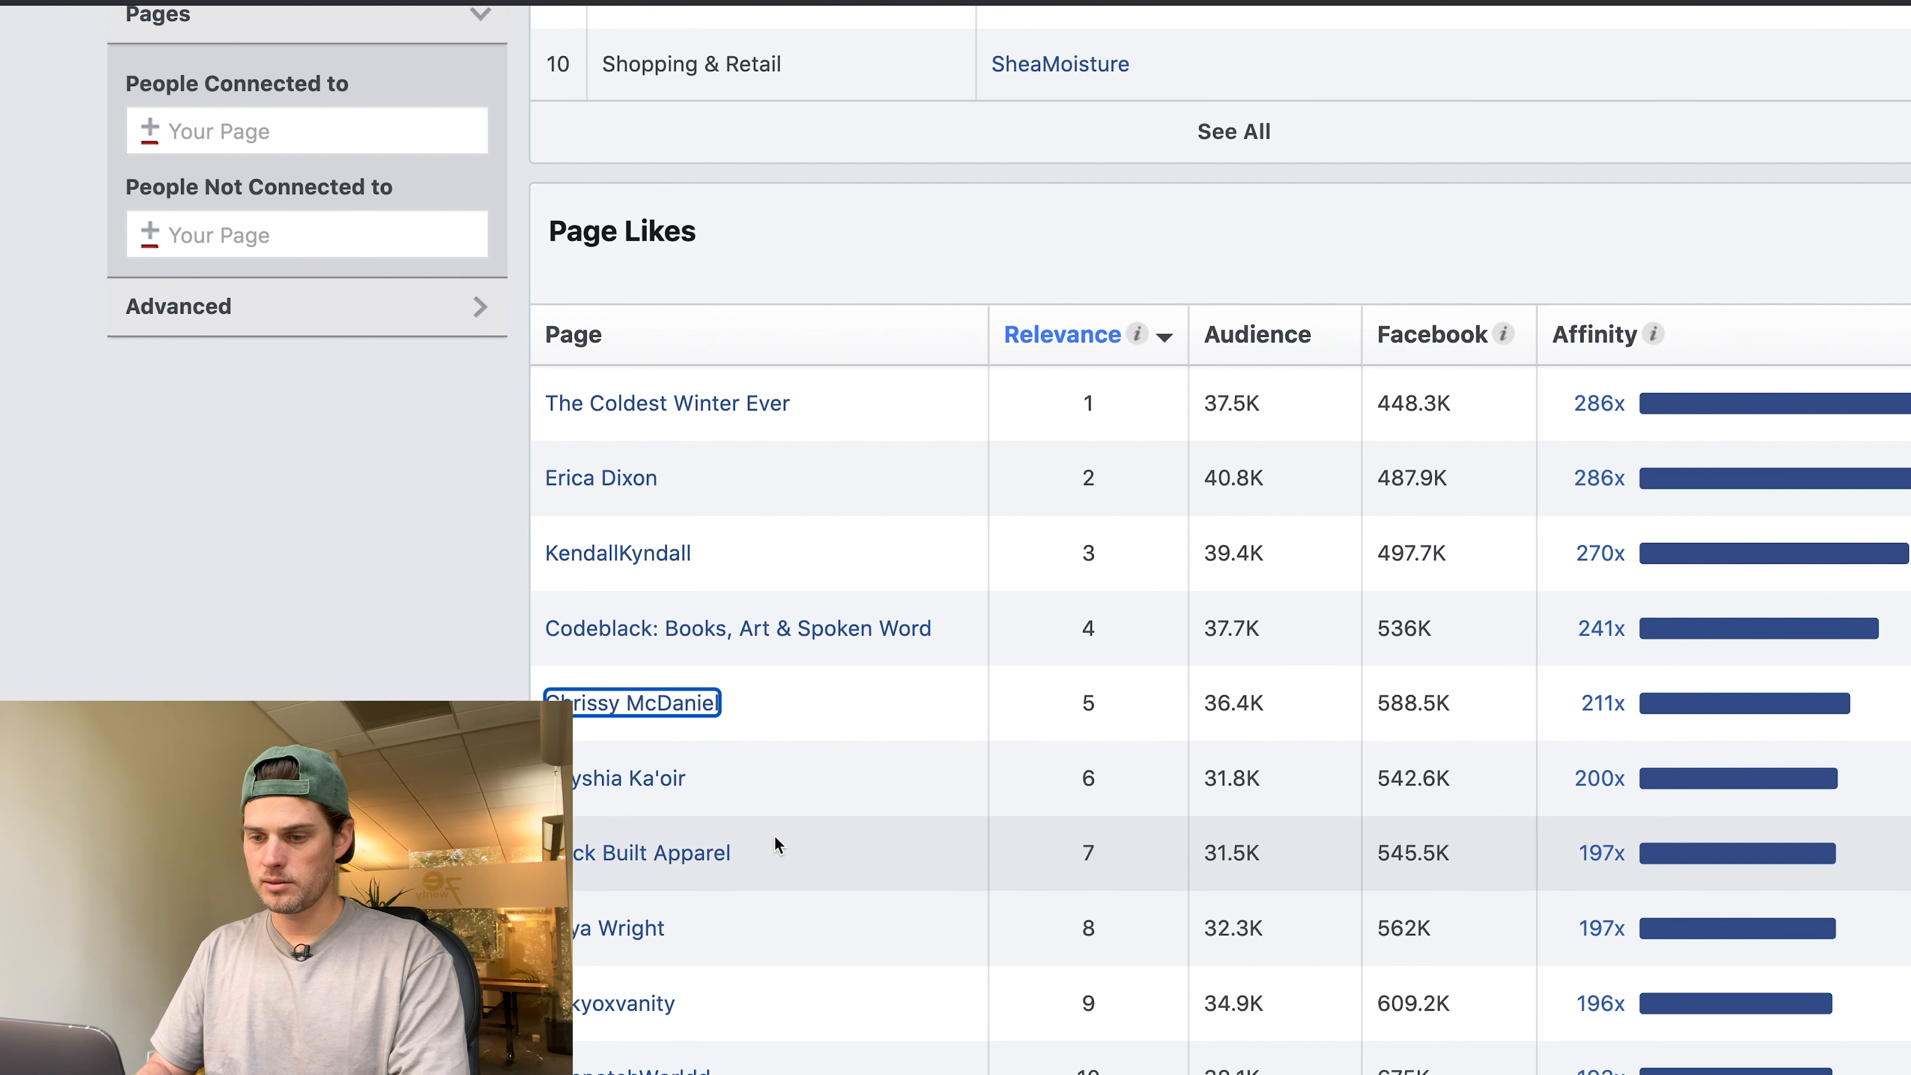
scroll(774, 837, down, 2)
key(ctrl+shift+Tab)
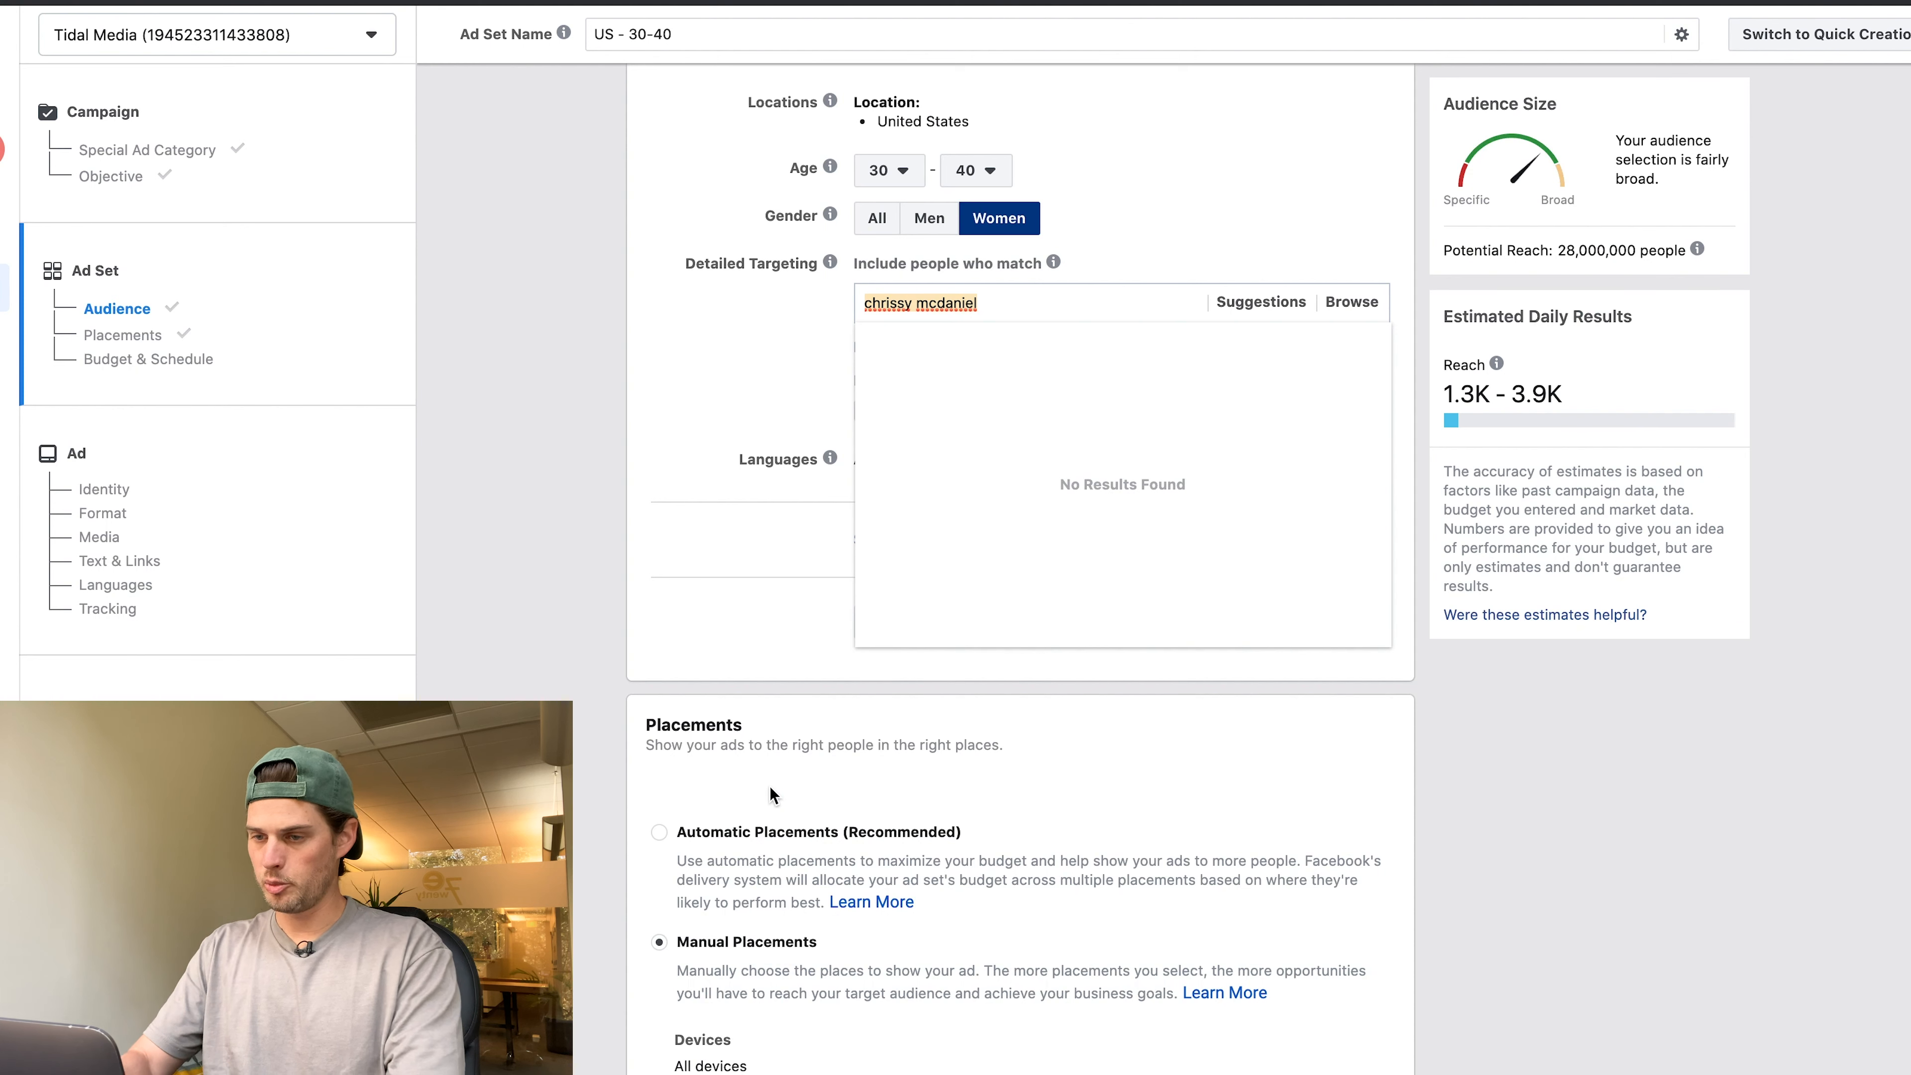
text(brick built apparel)
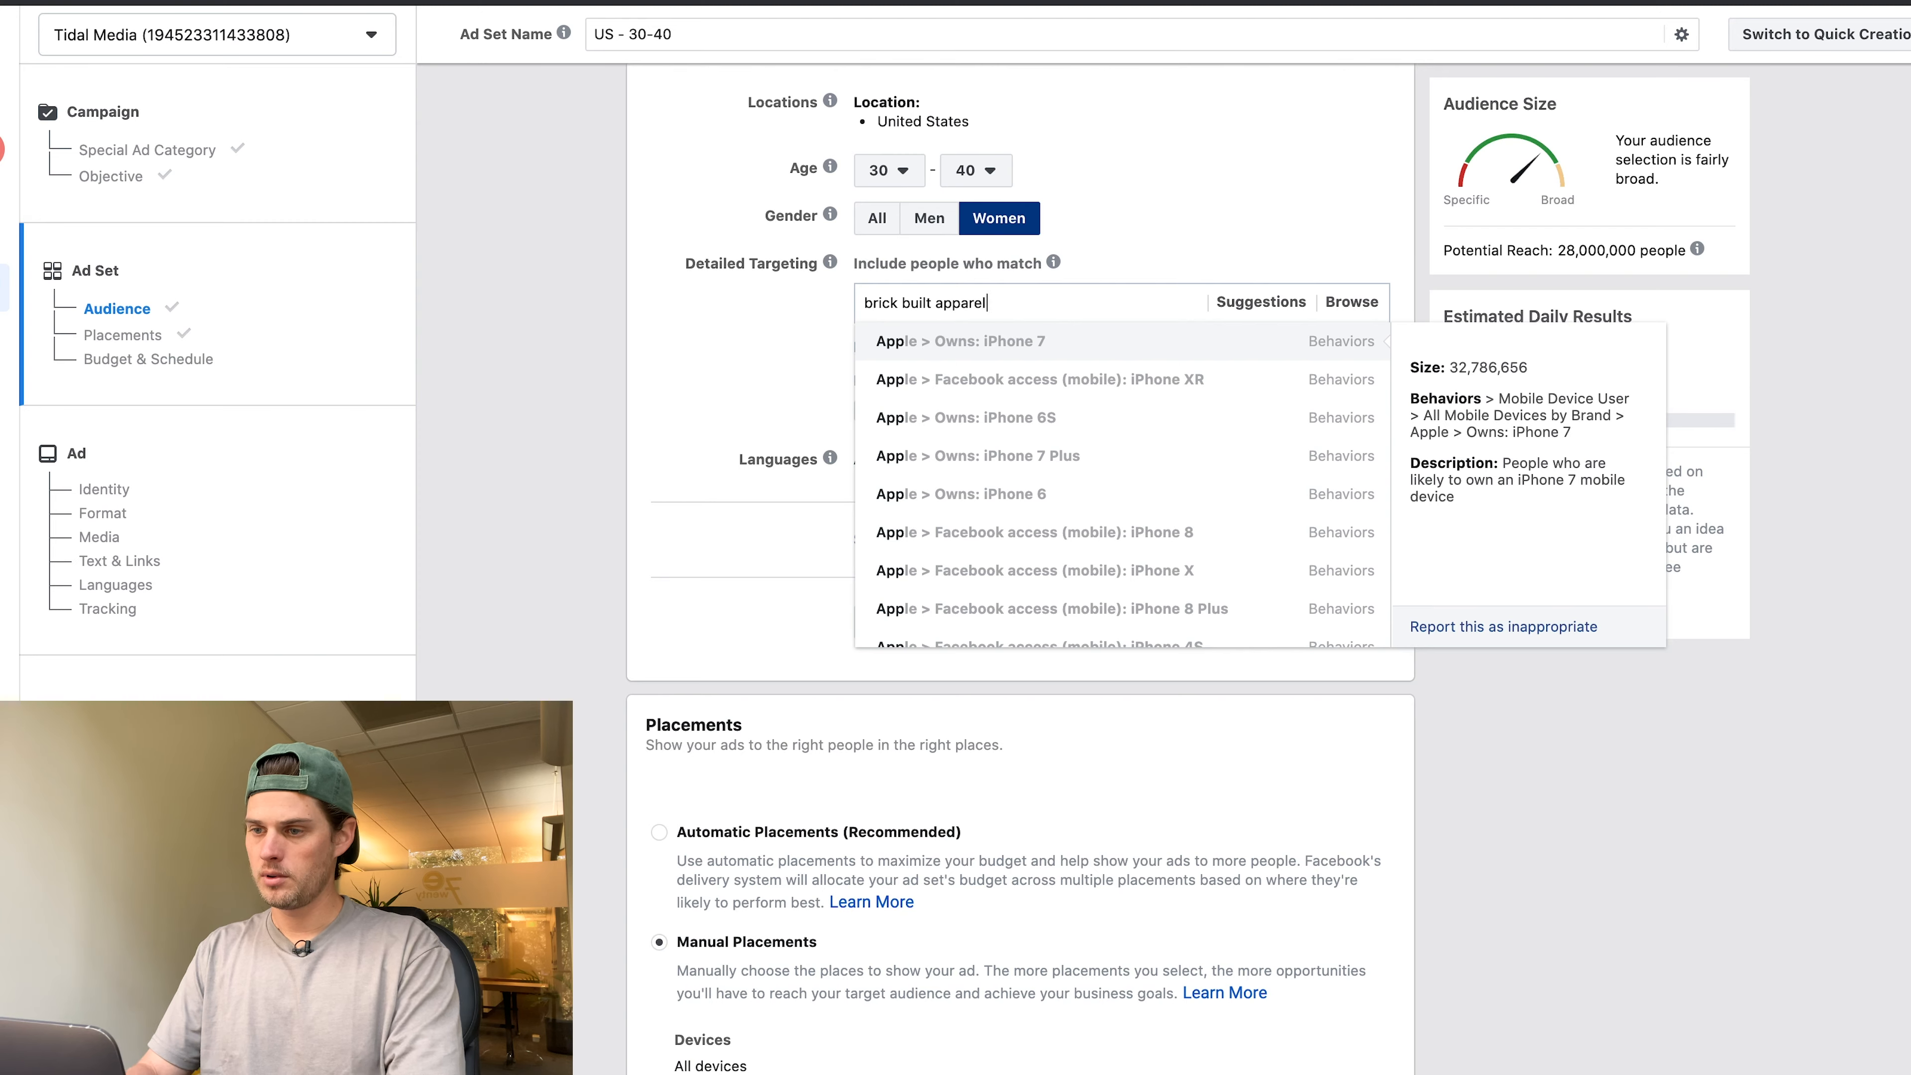
key(ctrl+Tab)
Scroll through Top Categories to the Page Likes table for men 30–40 who like Drake.
scroll(458, 631, up, 5)
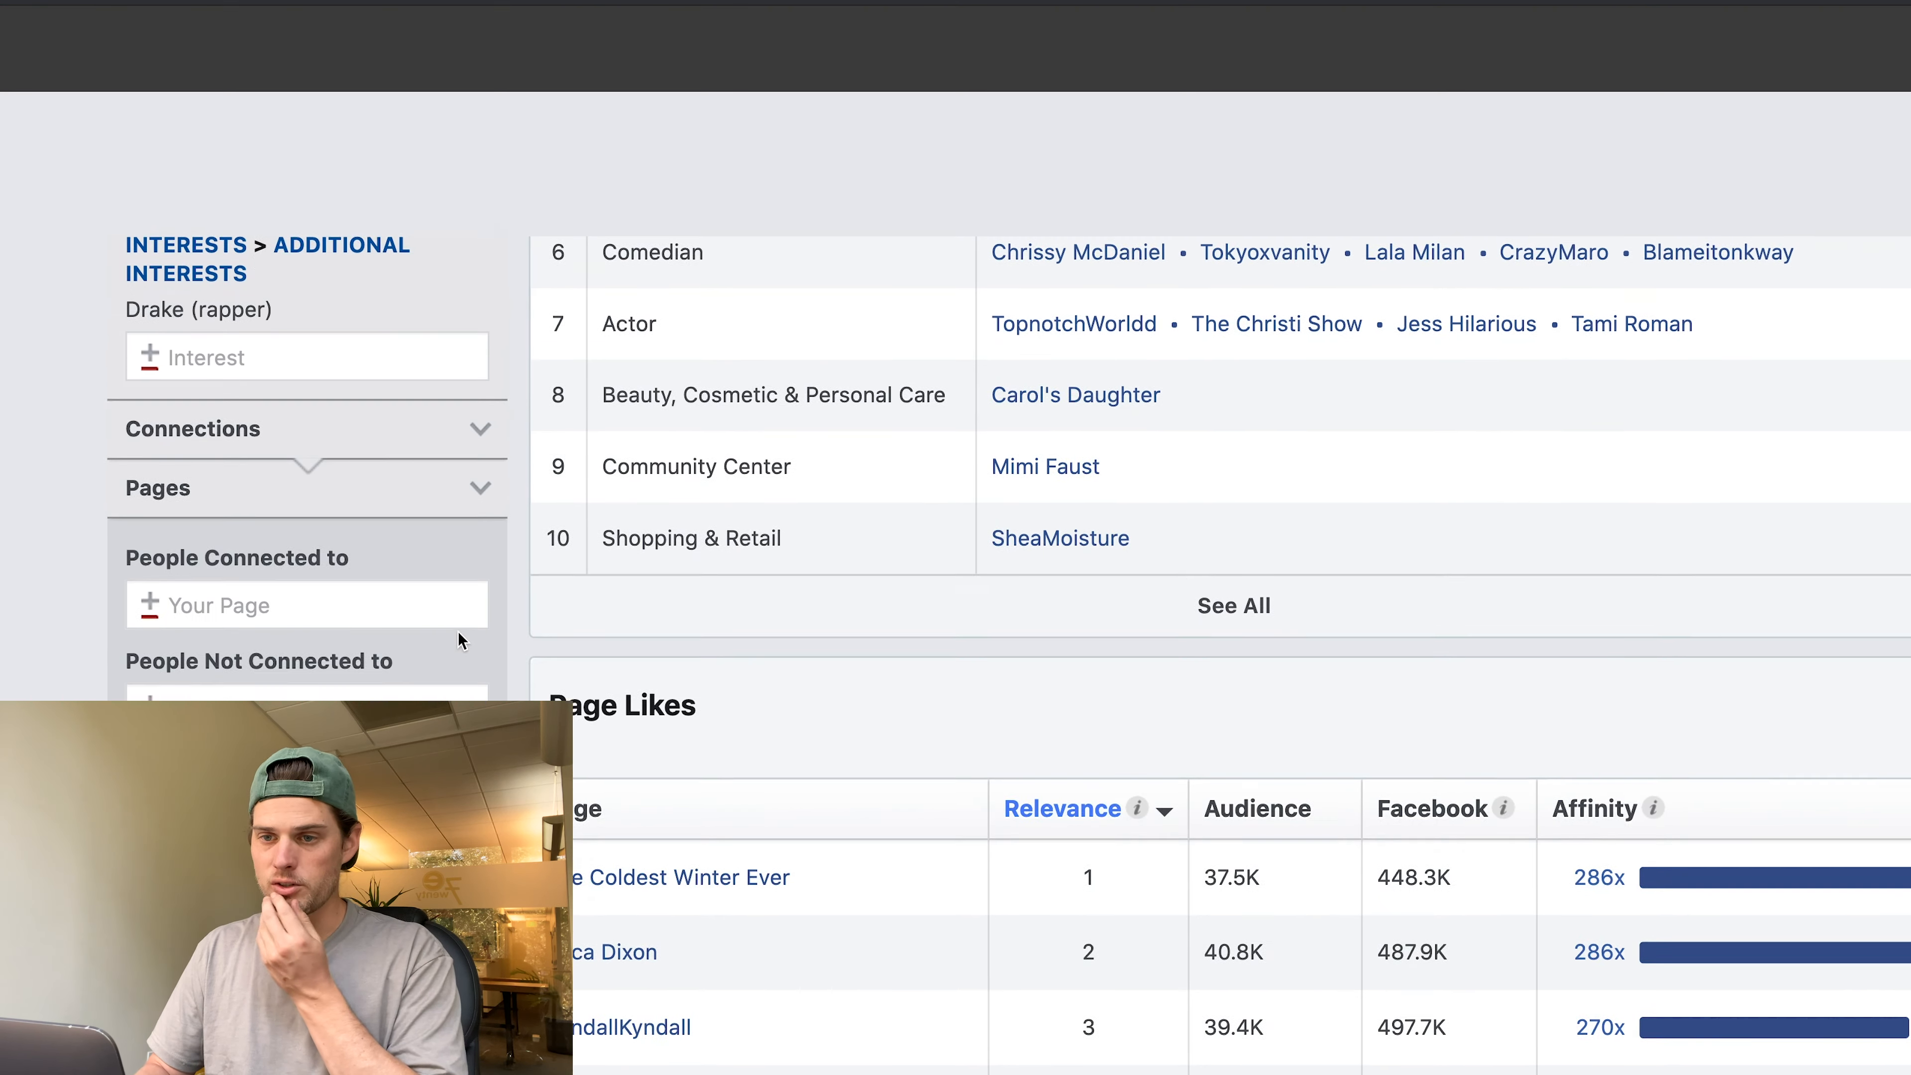
scroll(458, 639, up, 10)
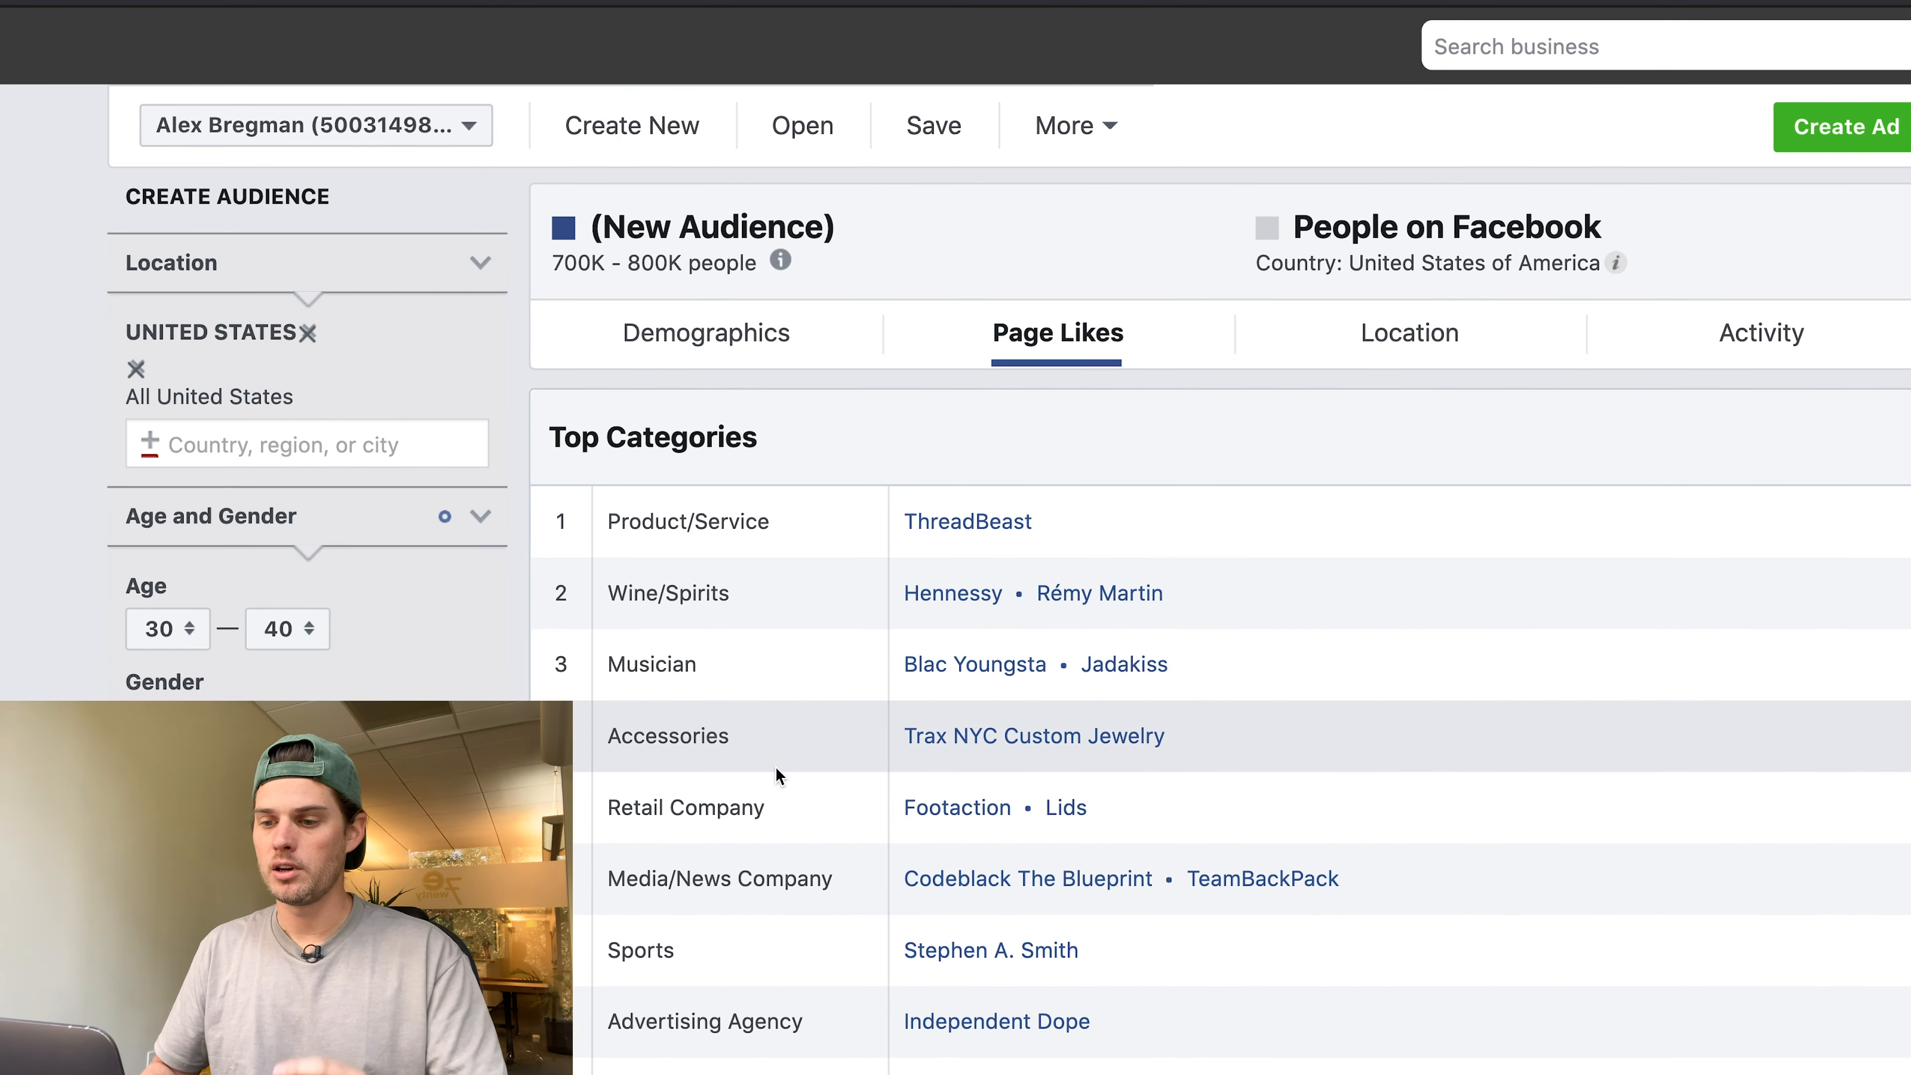
scroll(772, 764, down, 12)
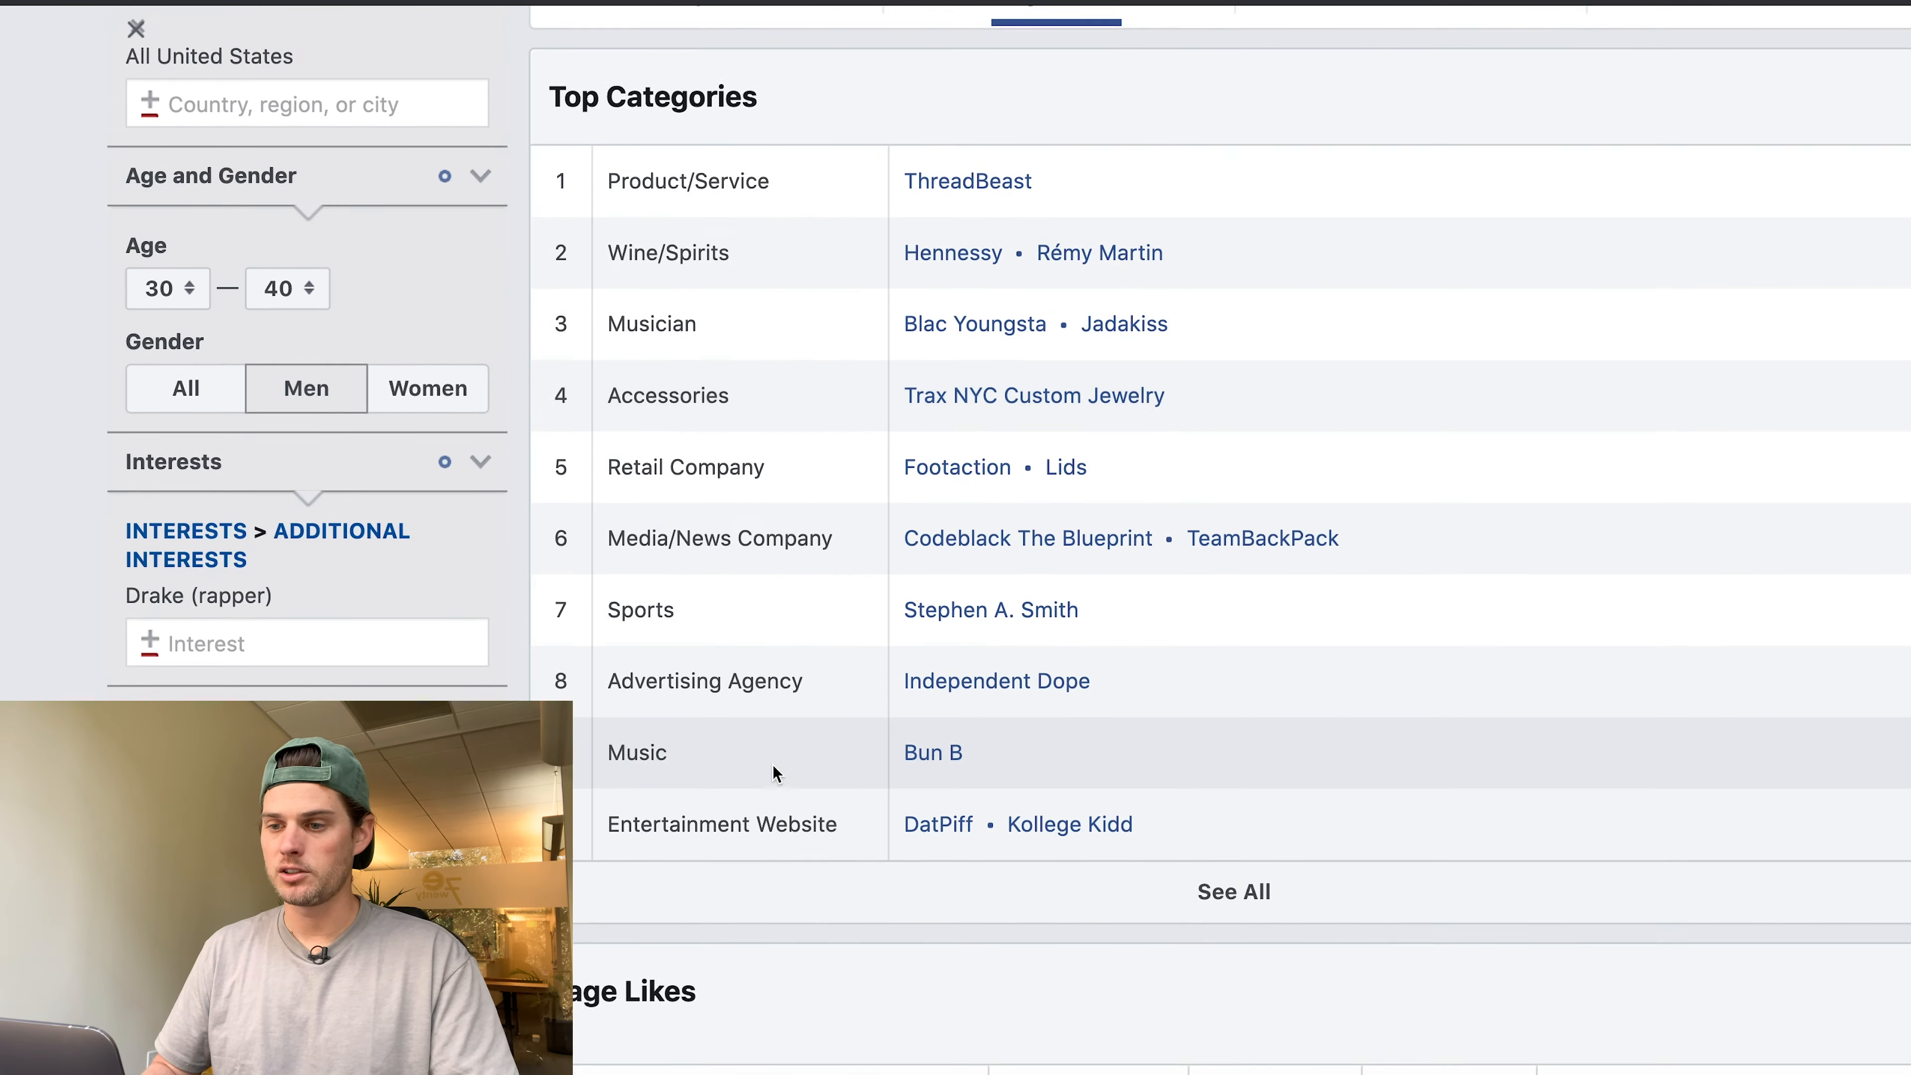
scroll(772, 765, down, 4)
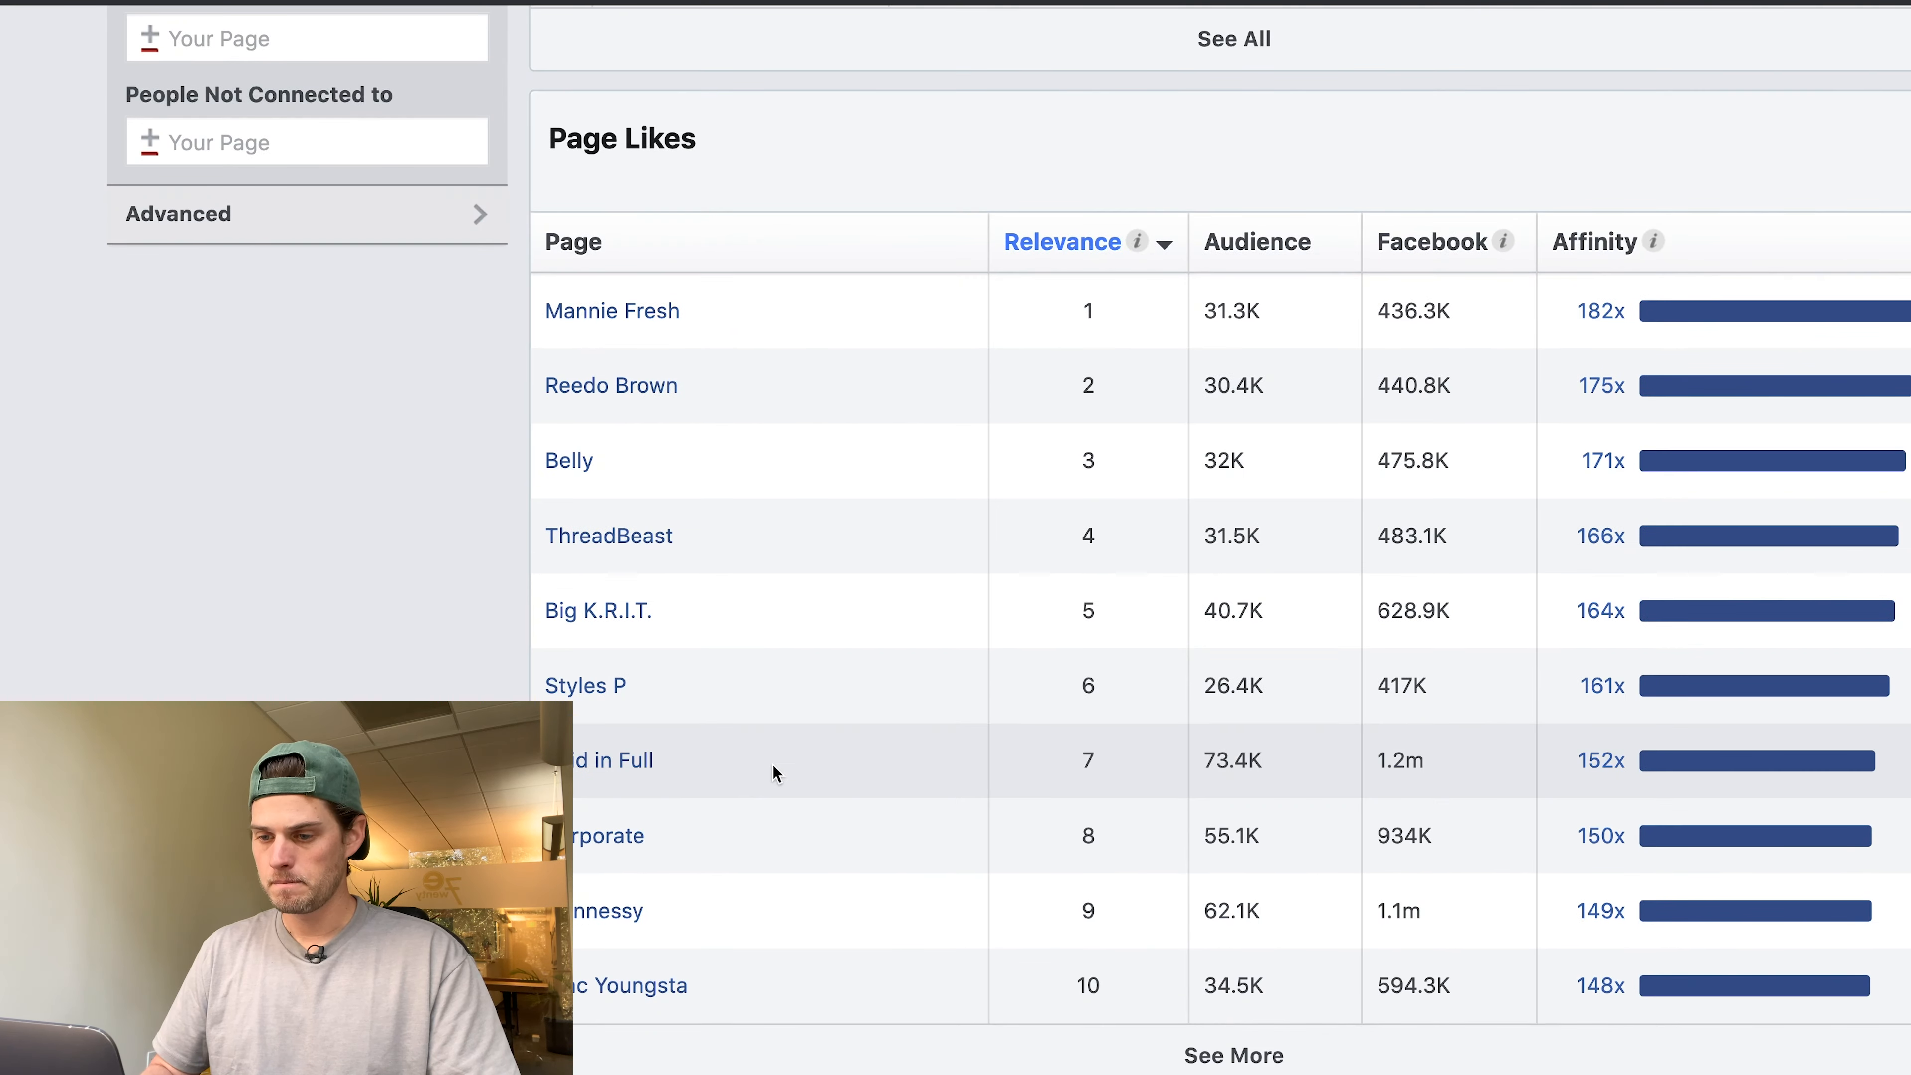
scroll(772, 764, down, 1)
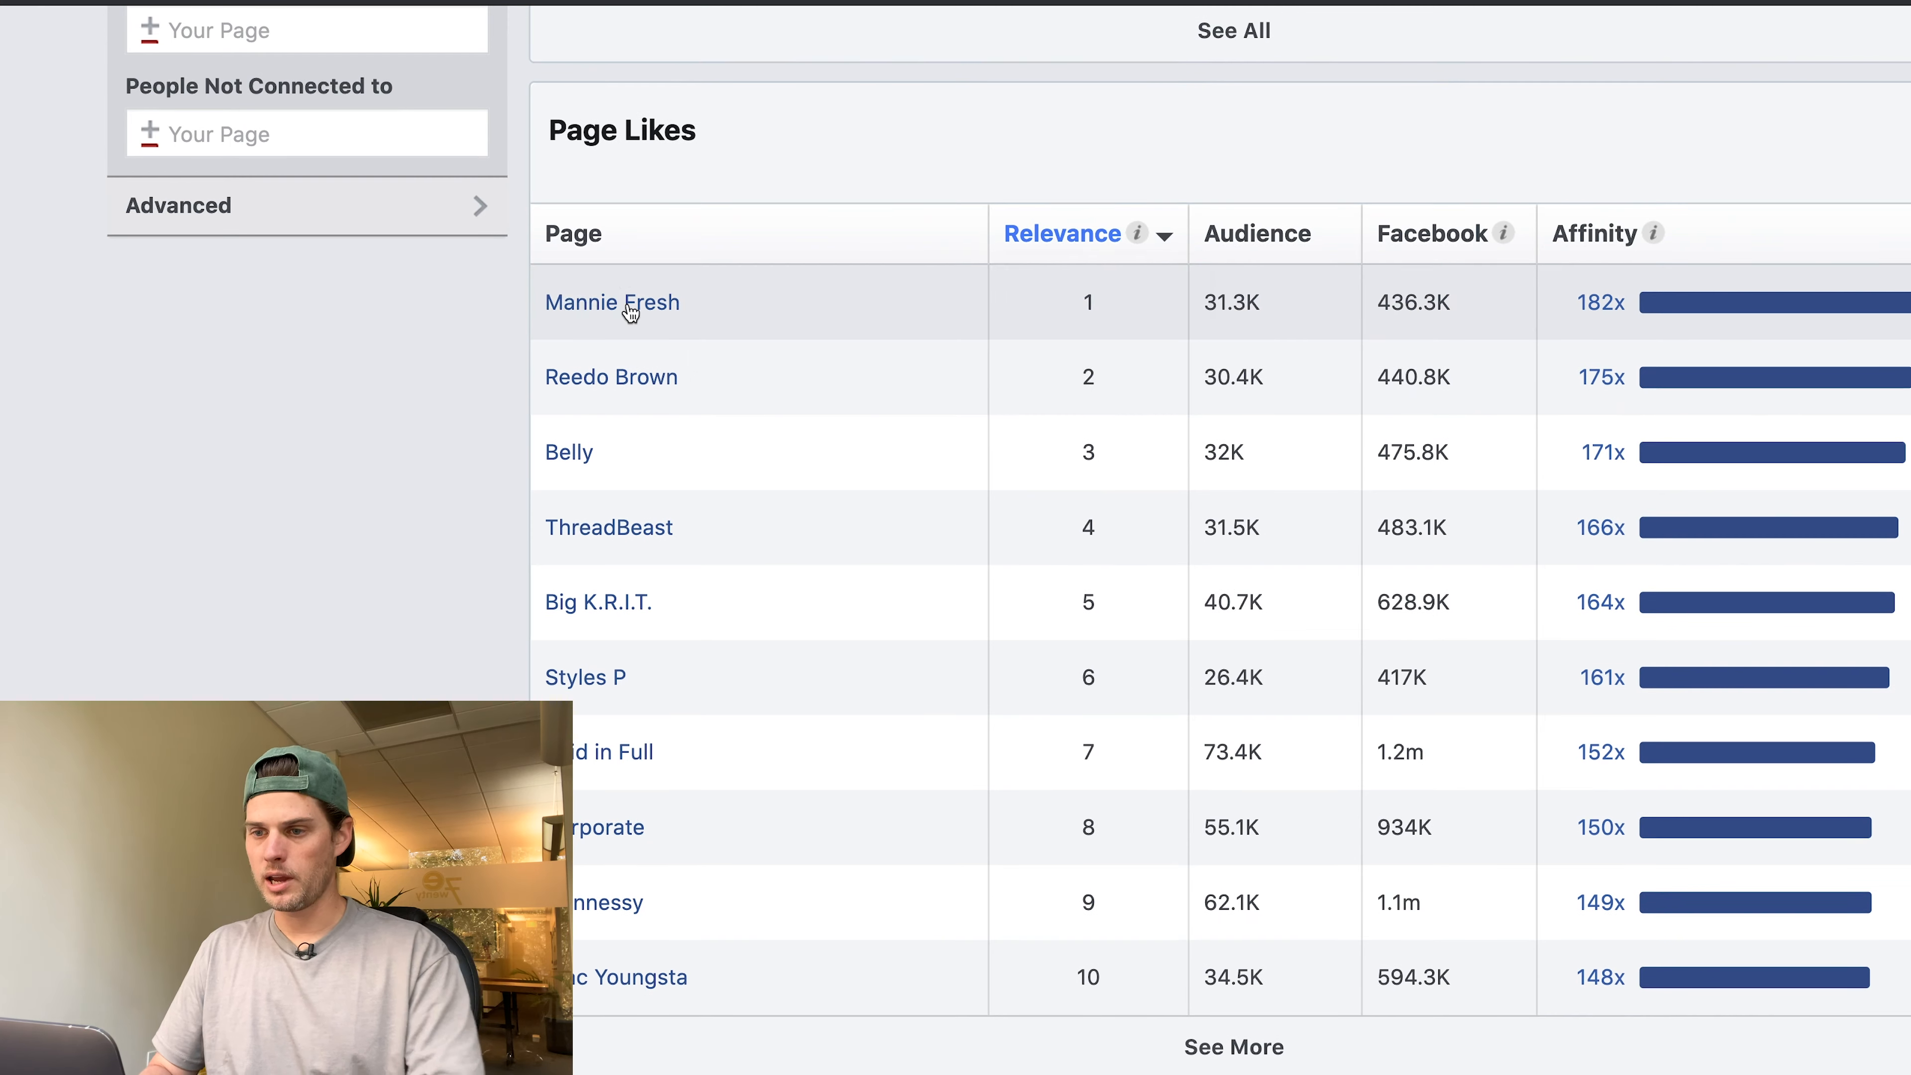
Add Mannie Fresh as a detailed targeting interest.
key(ctrl+Tab)
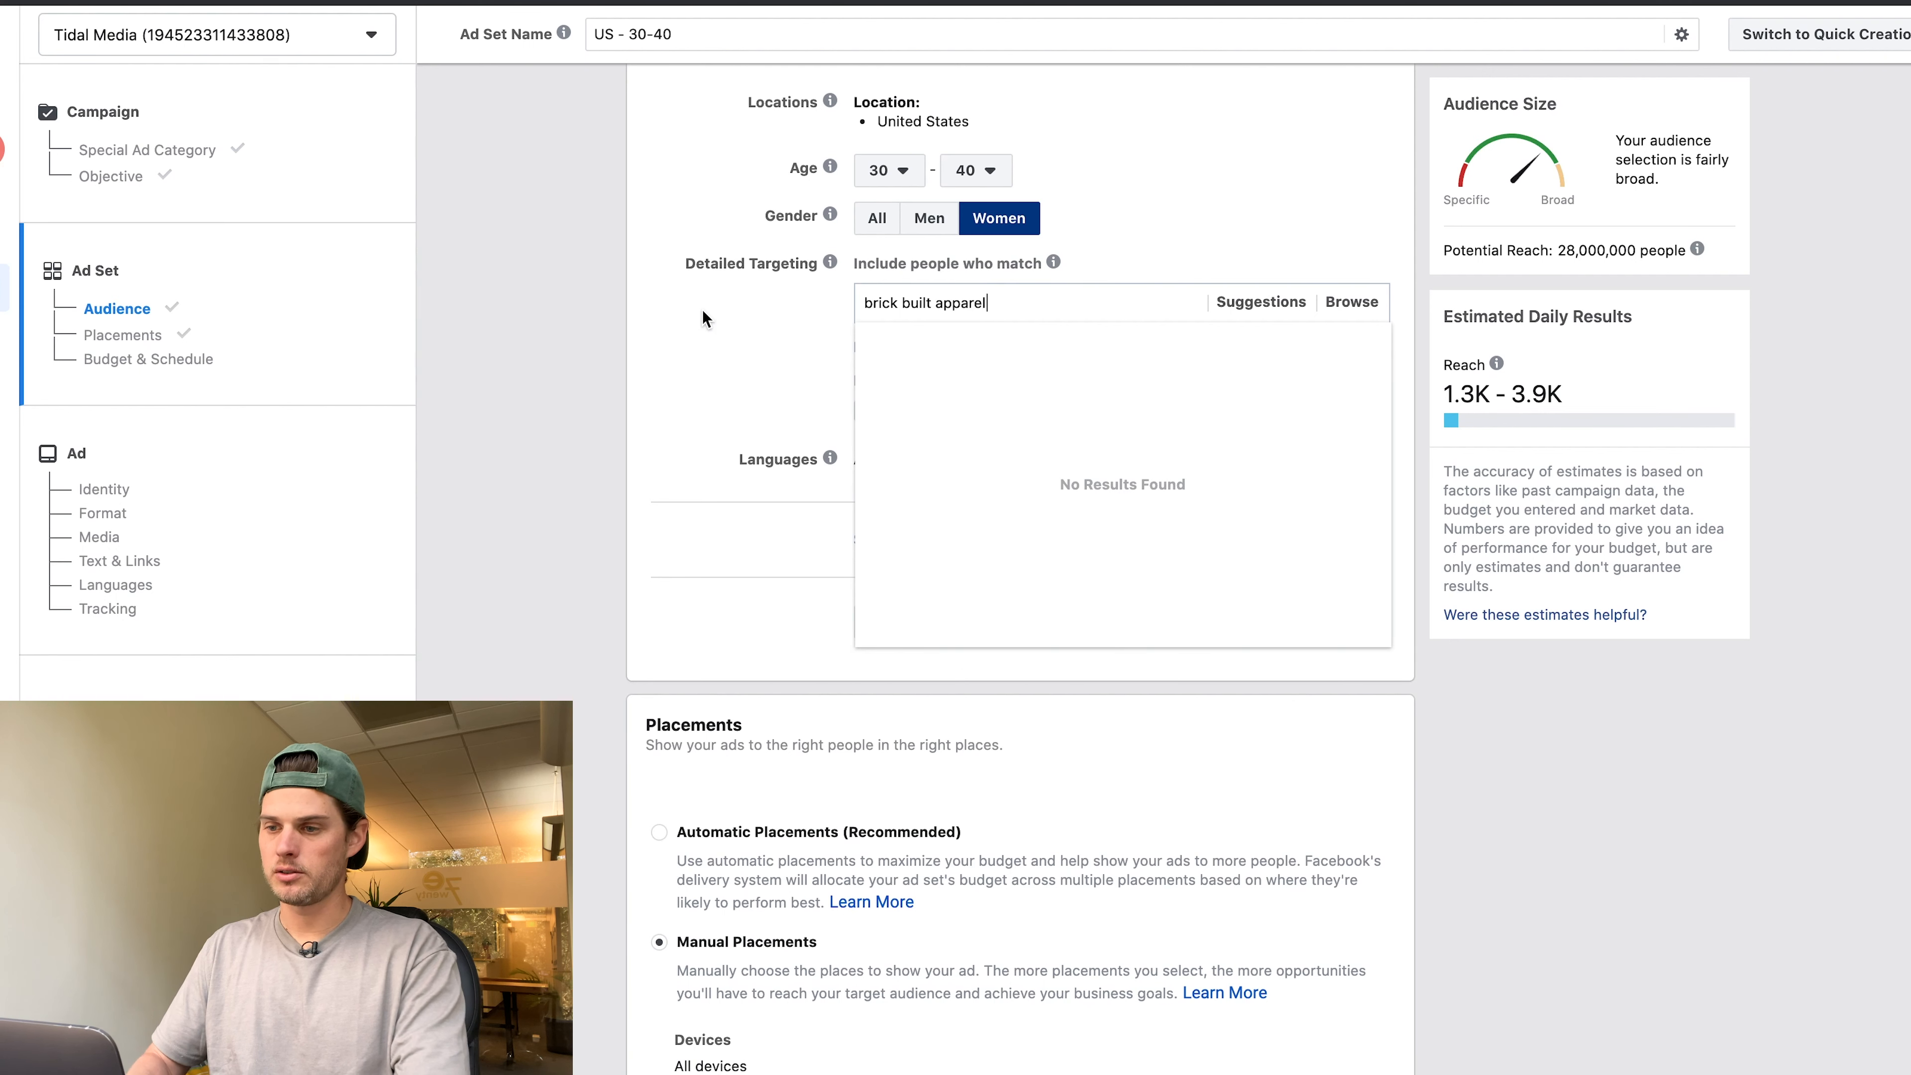
key(super+a)
text(mannie fr)
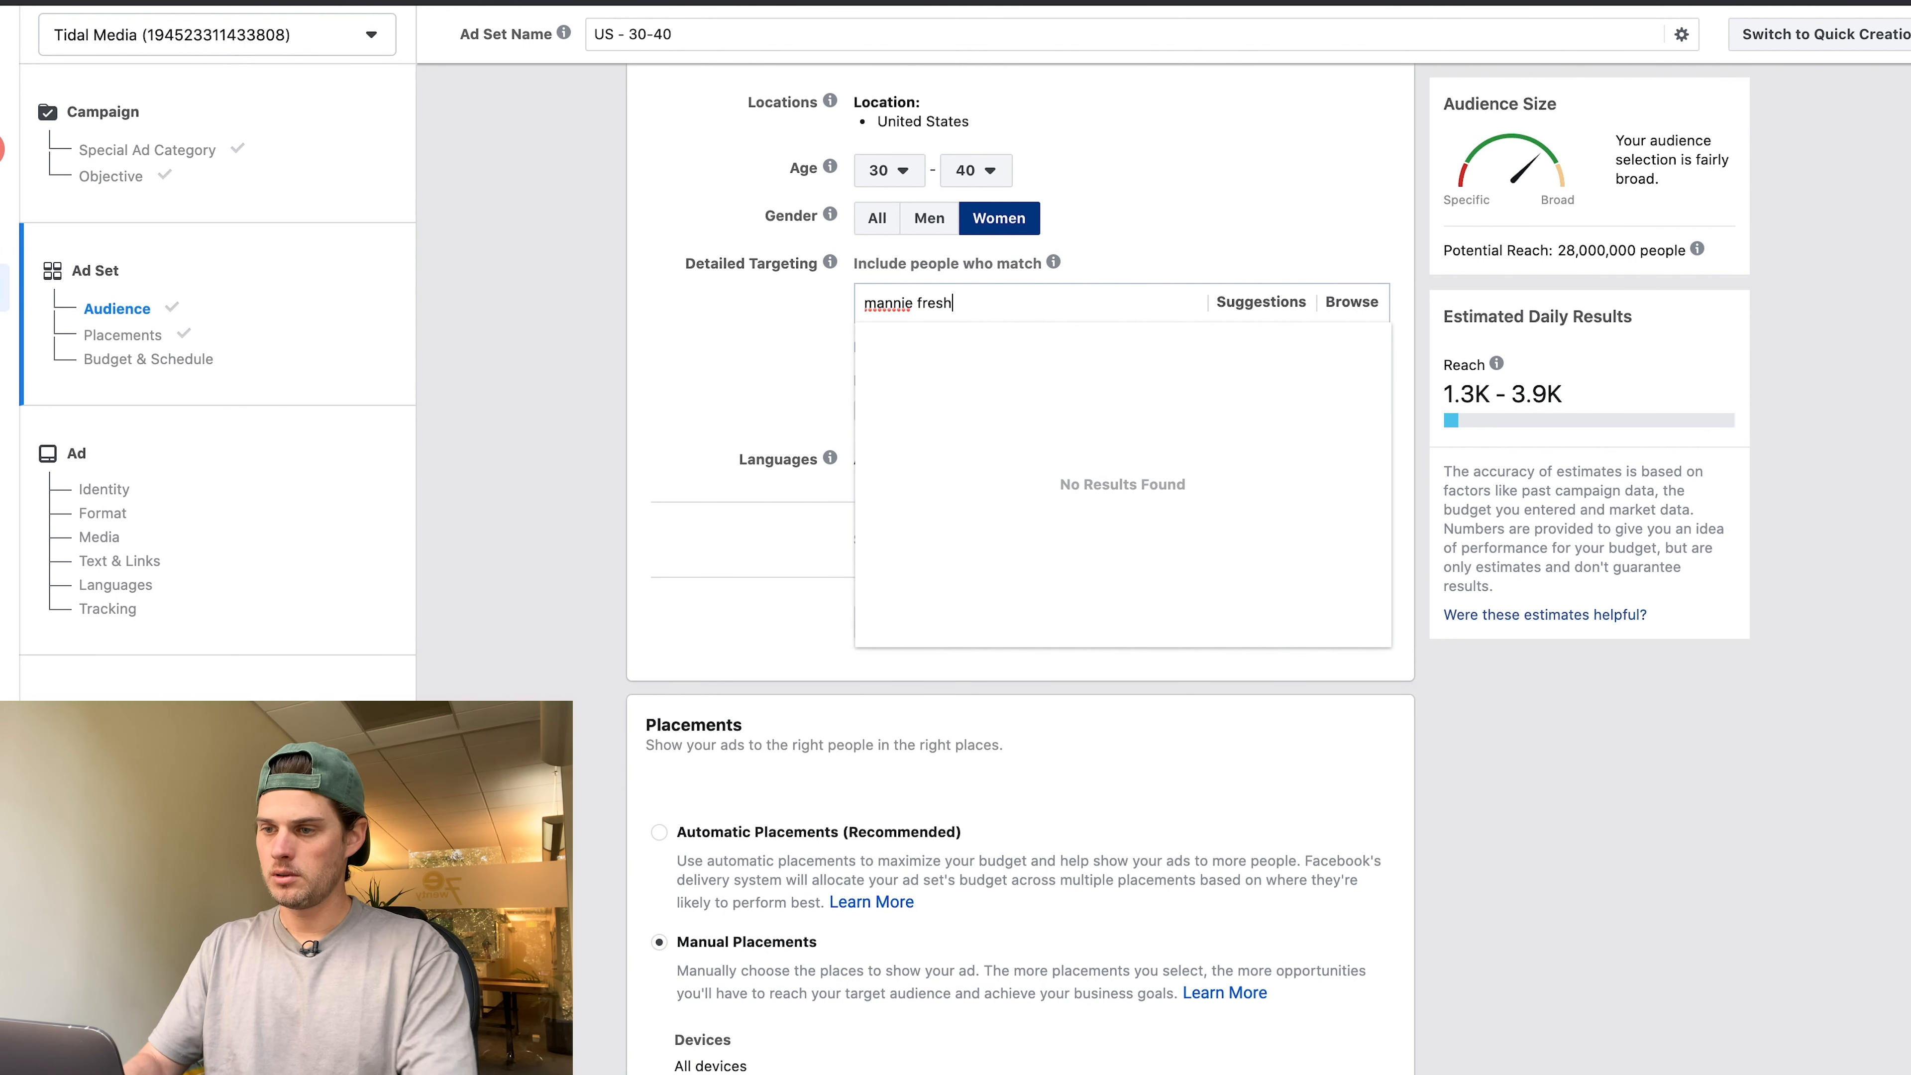
text(esh)
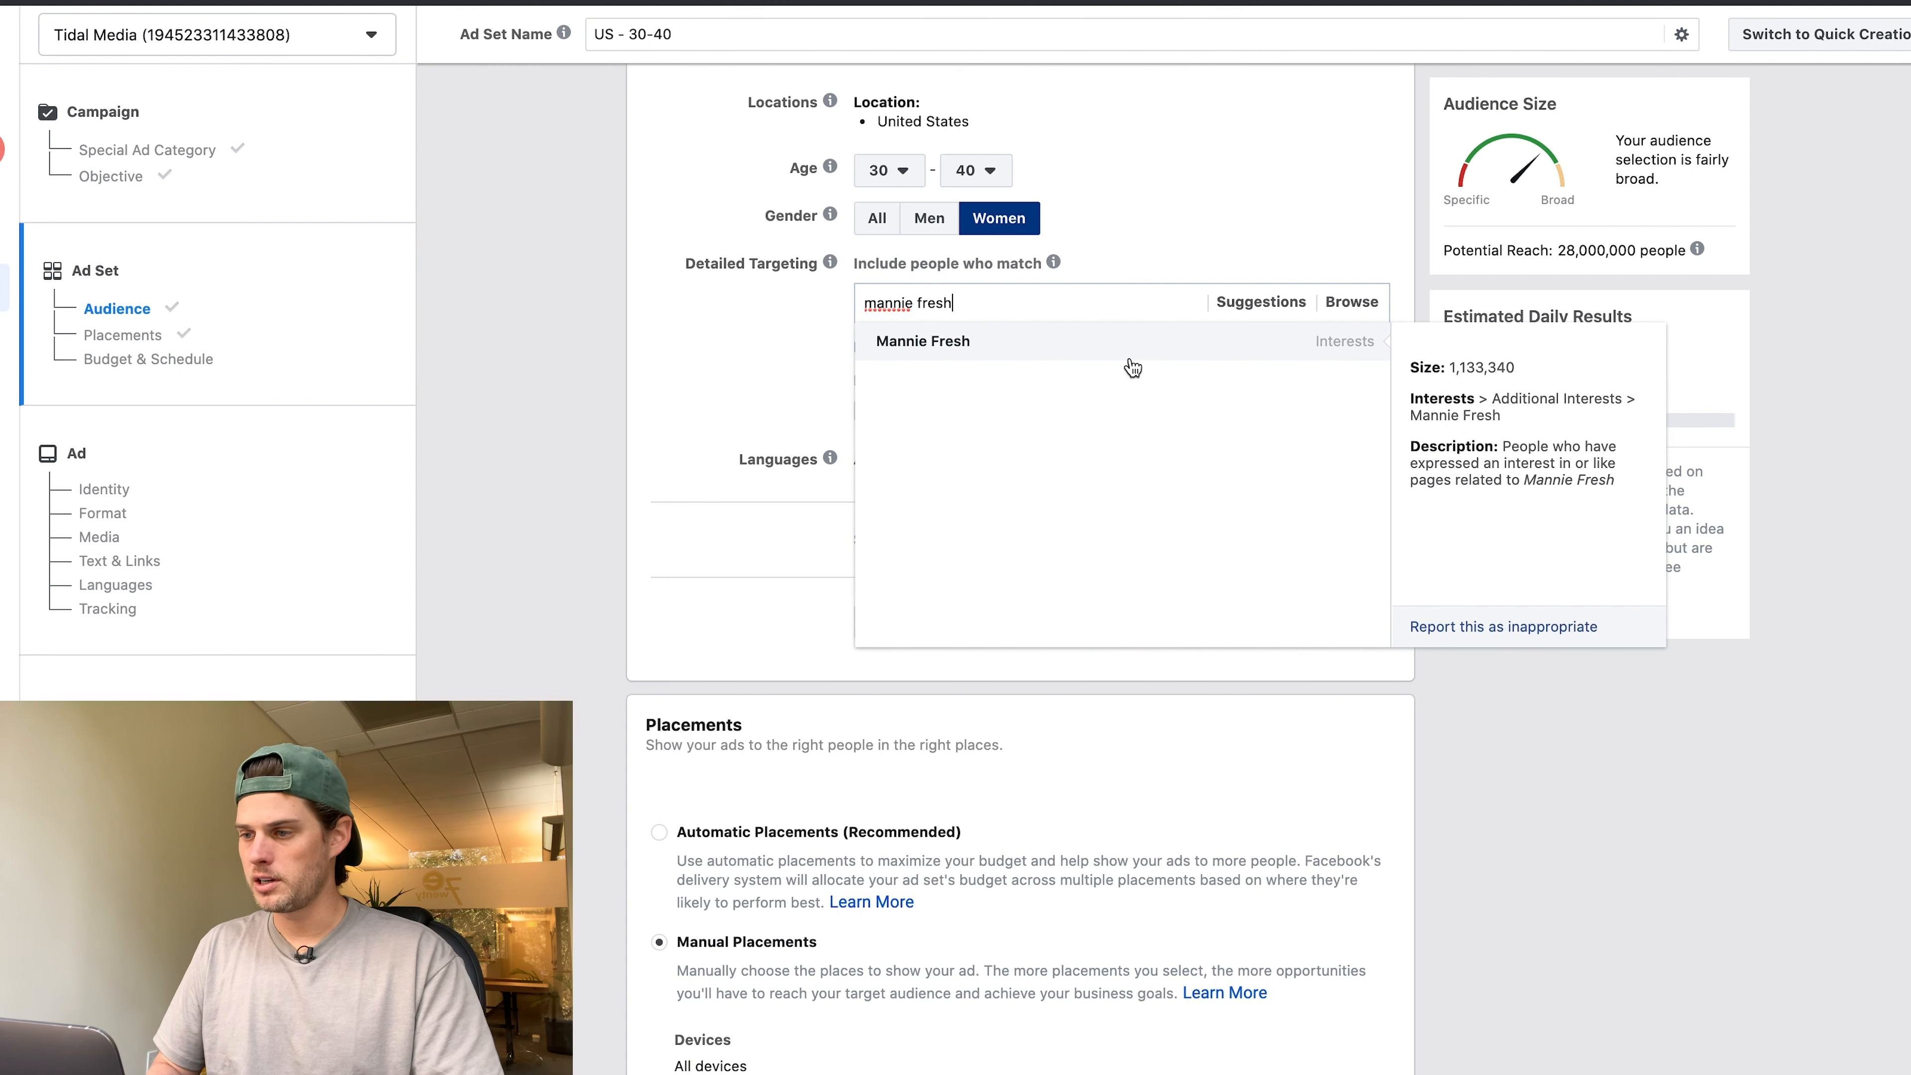
click(1143, 341)
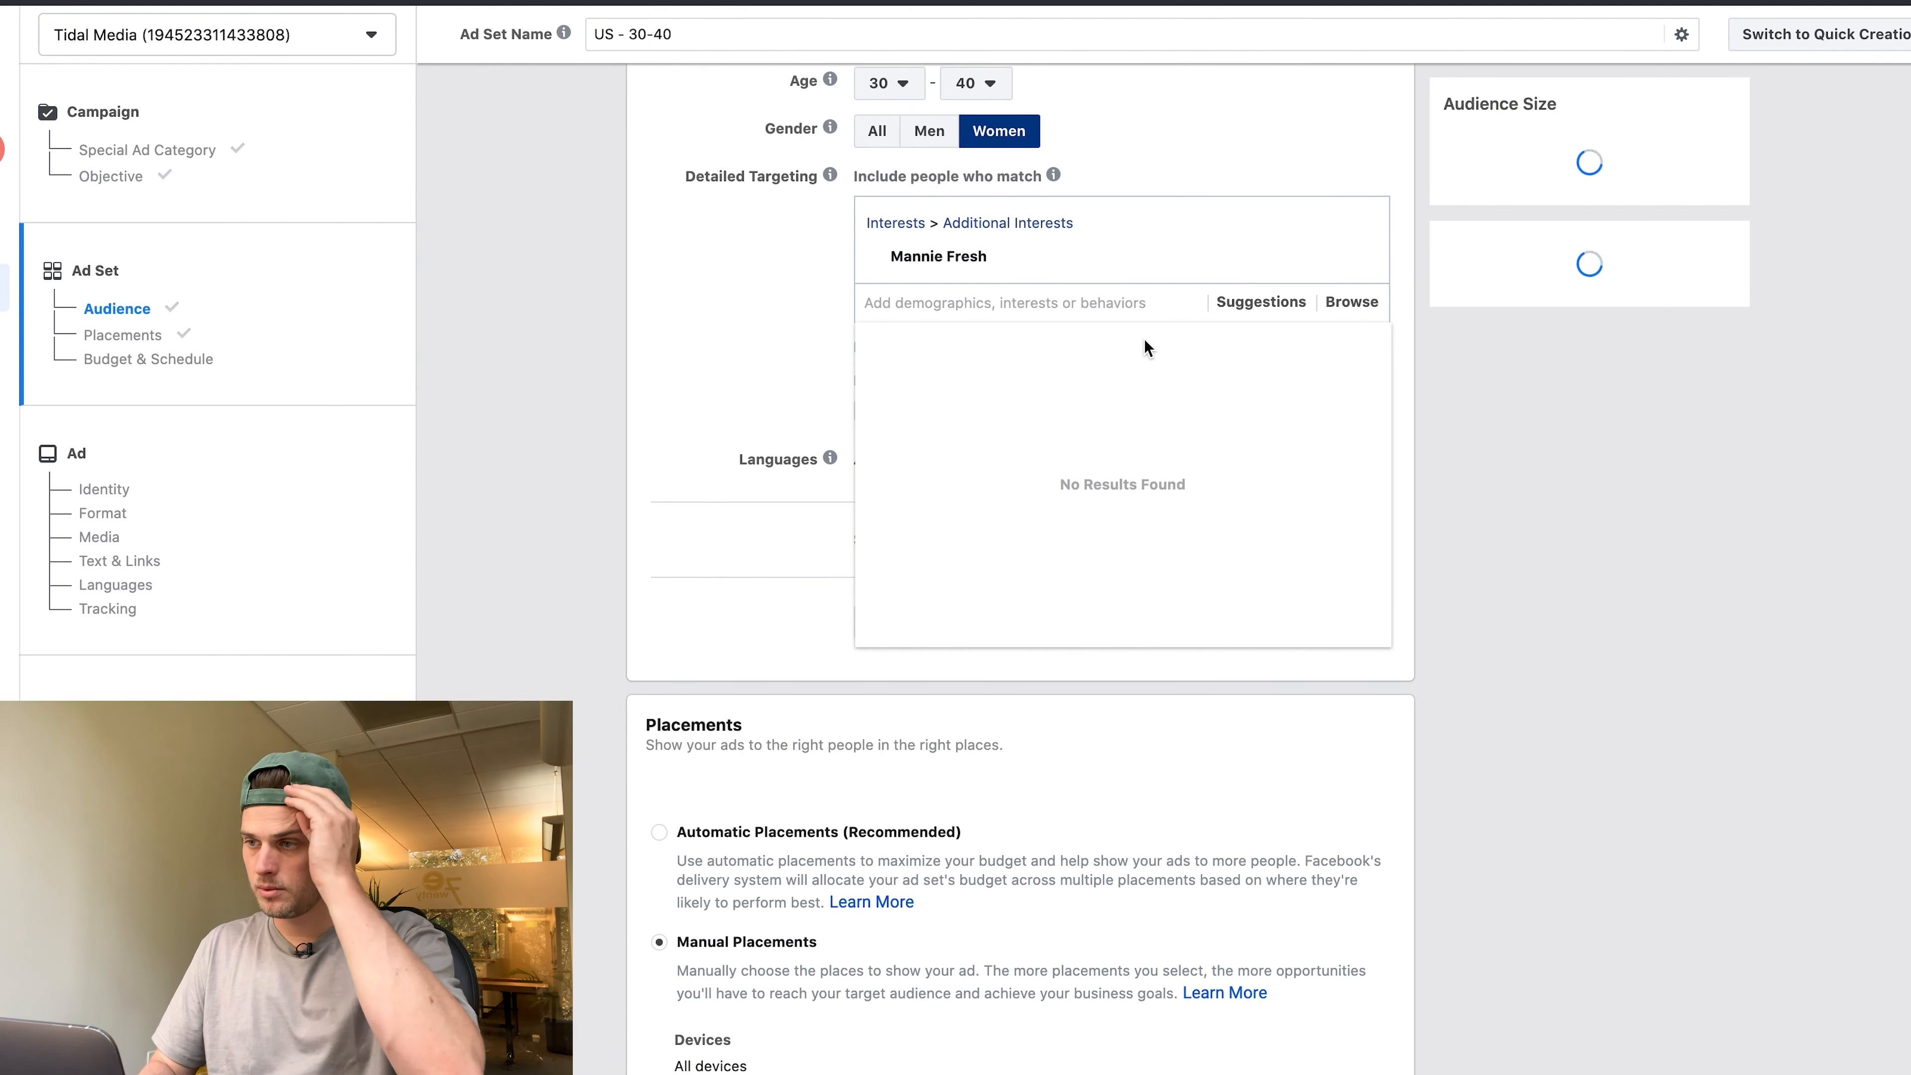
drag(1577, 245, 1645, 245)
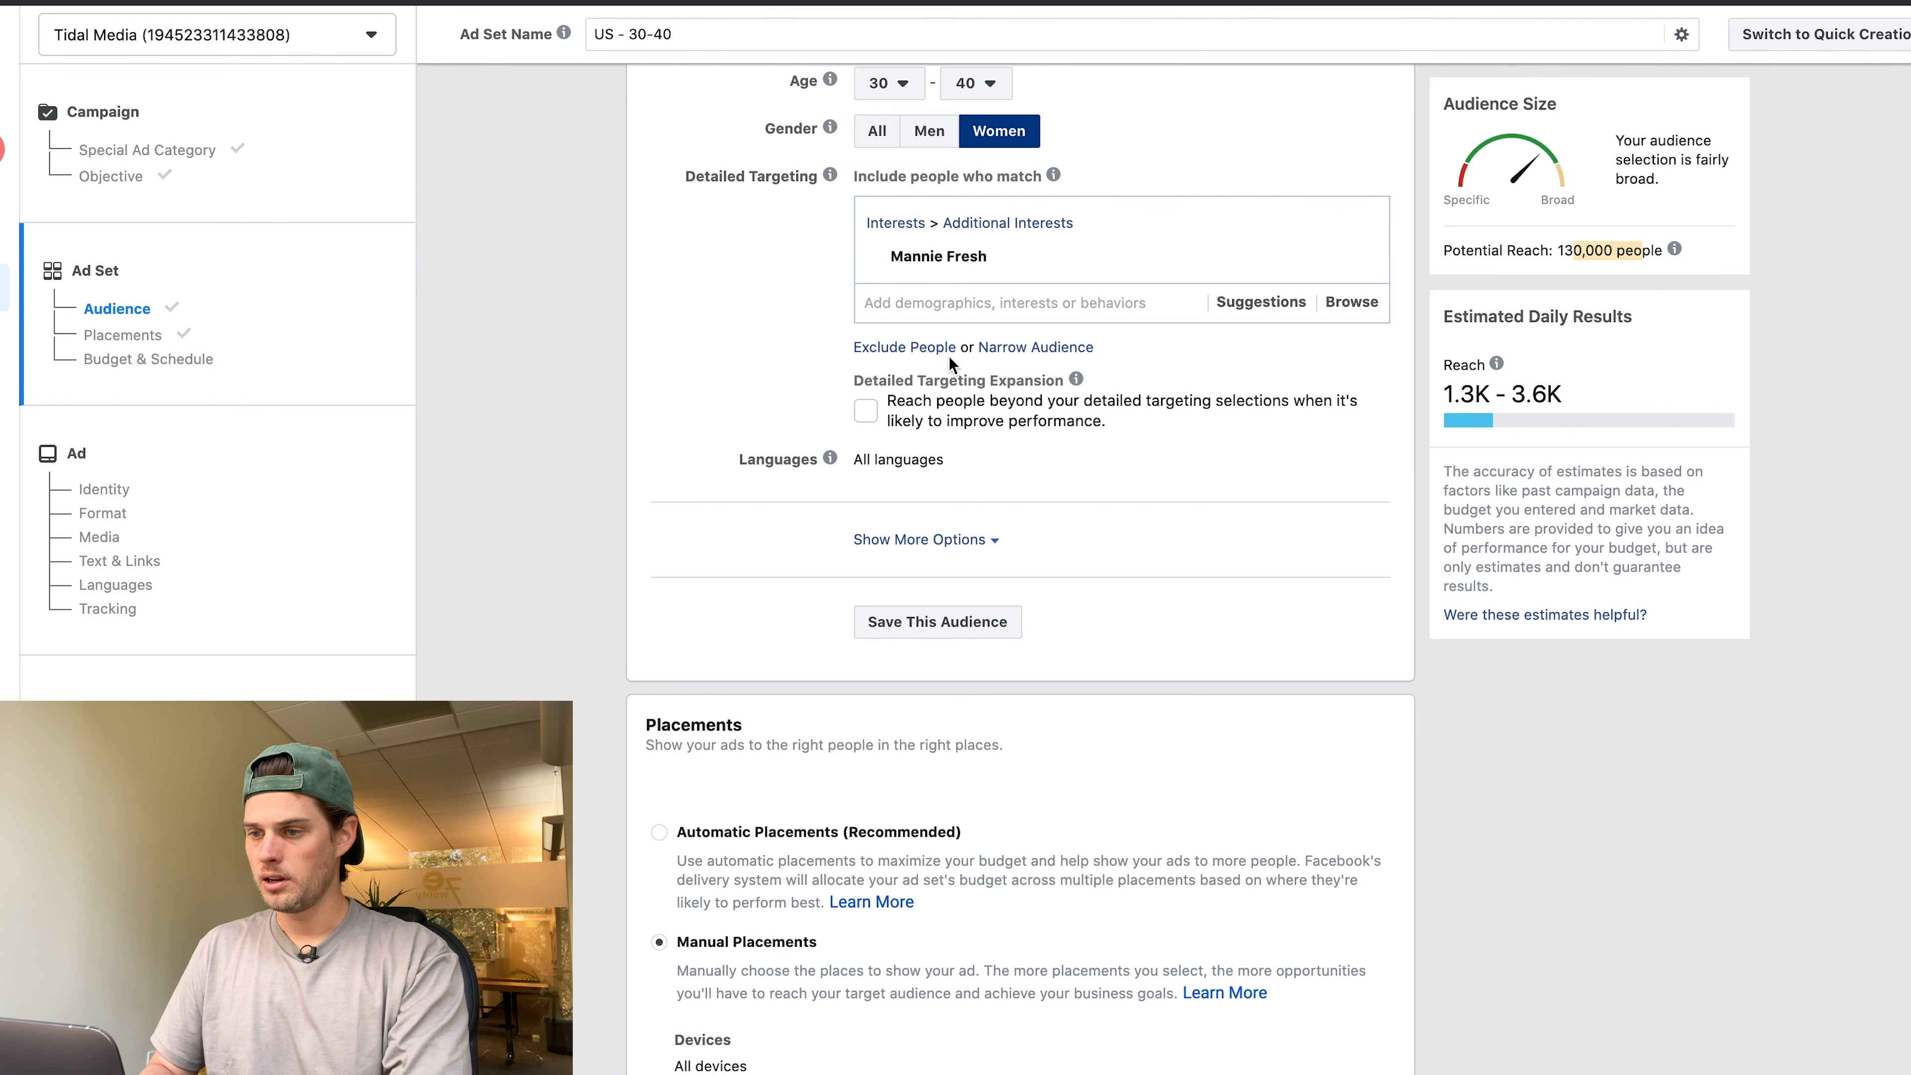
Narrow the audience to also require Music videos, bringing potential reach to 91,000.
click(1035, 347)
text(music video)
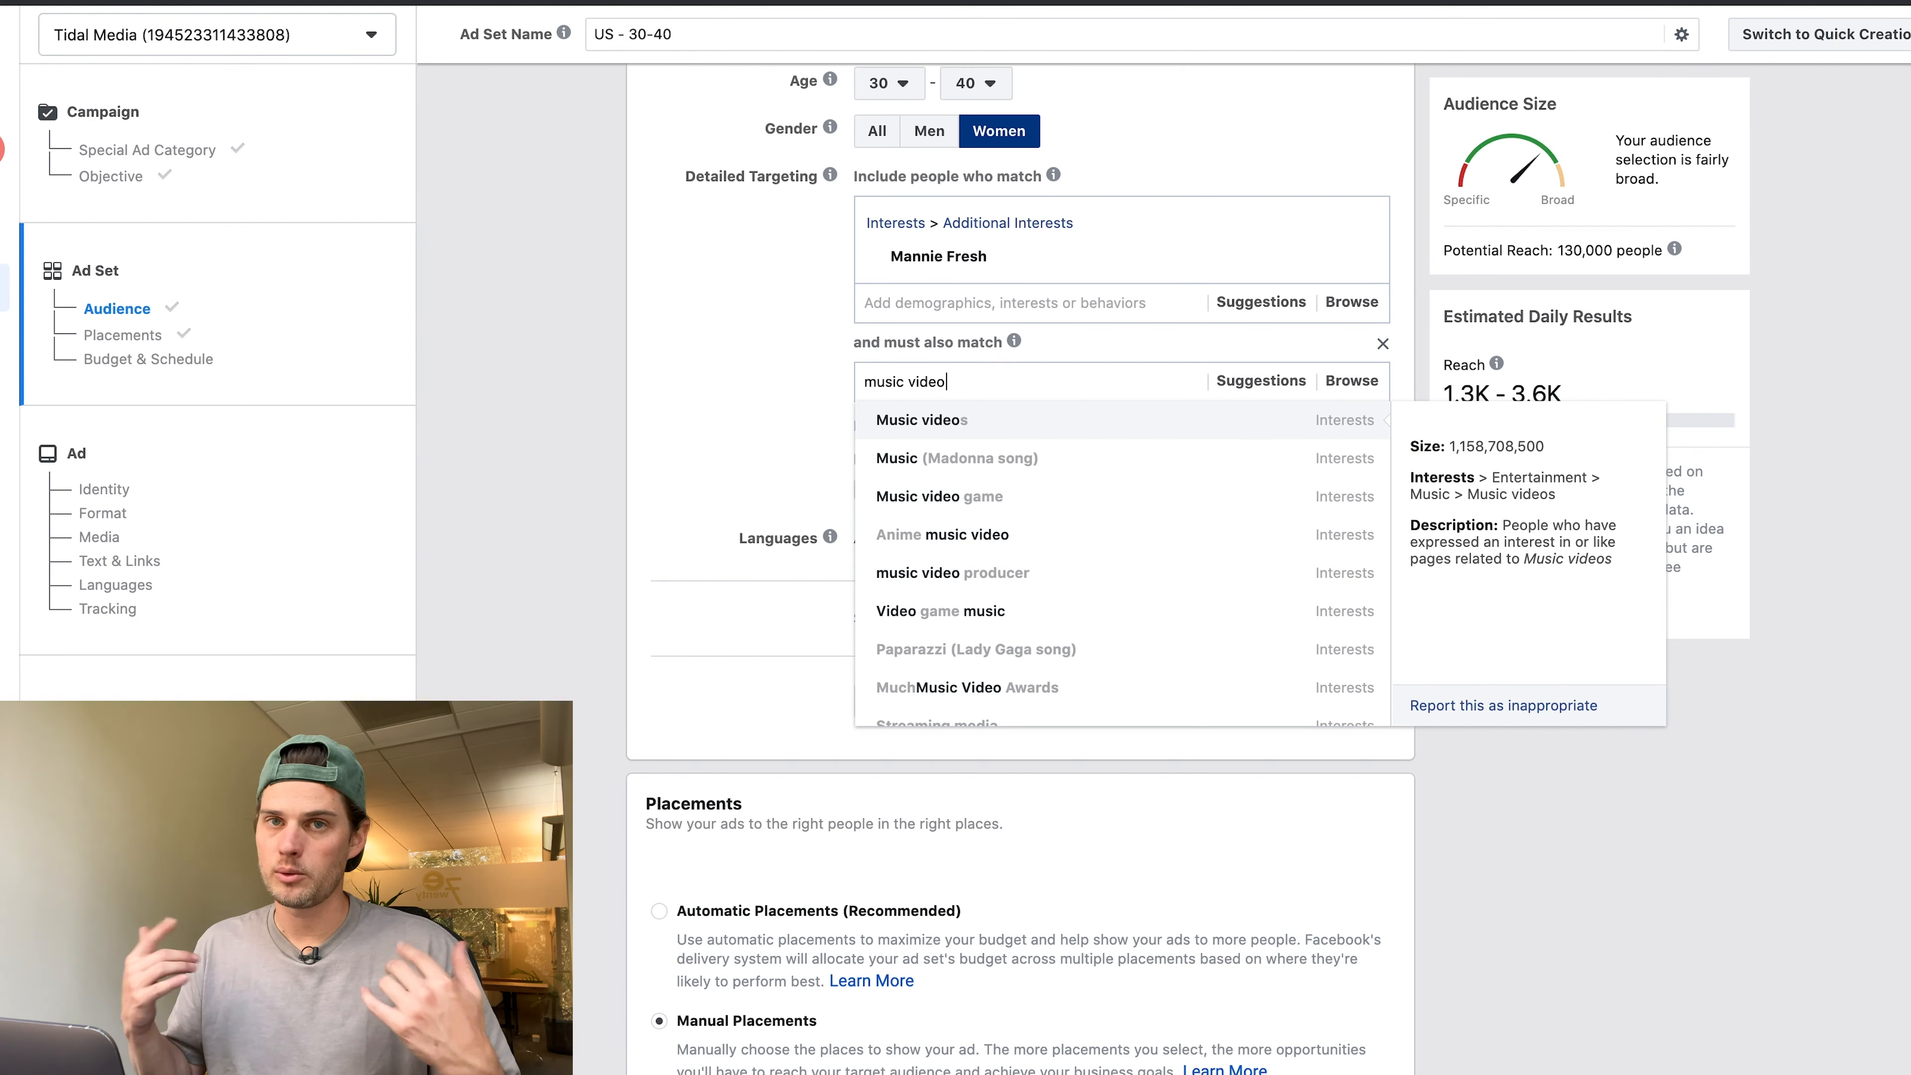
click(1053, 425)
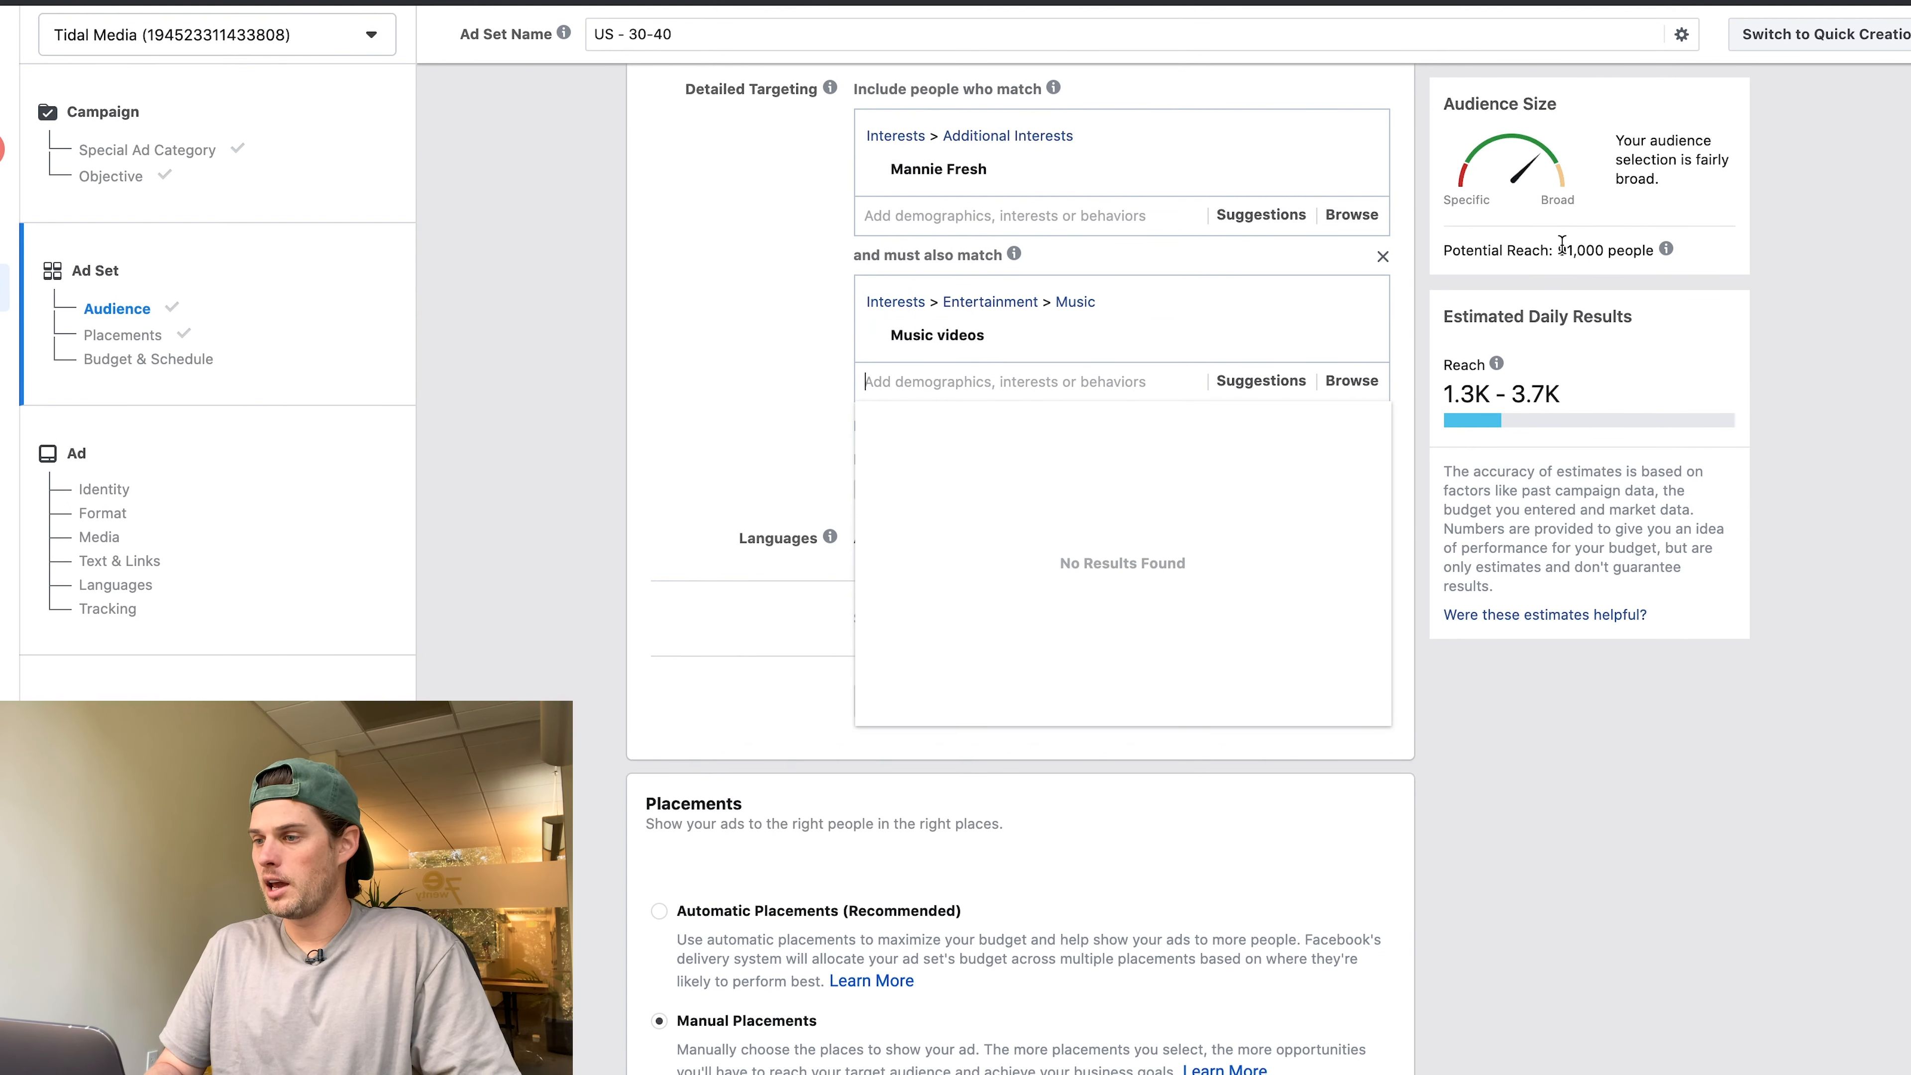
drag(1558, 248, 1639, 248)
click(525, 358)
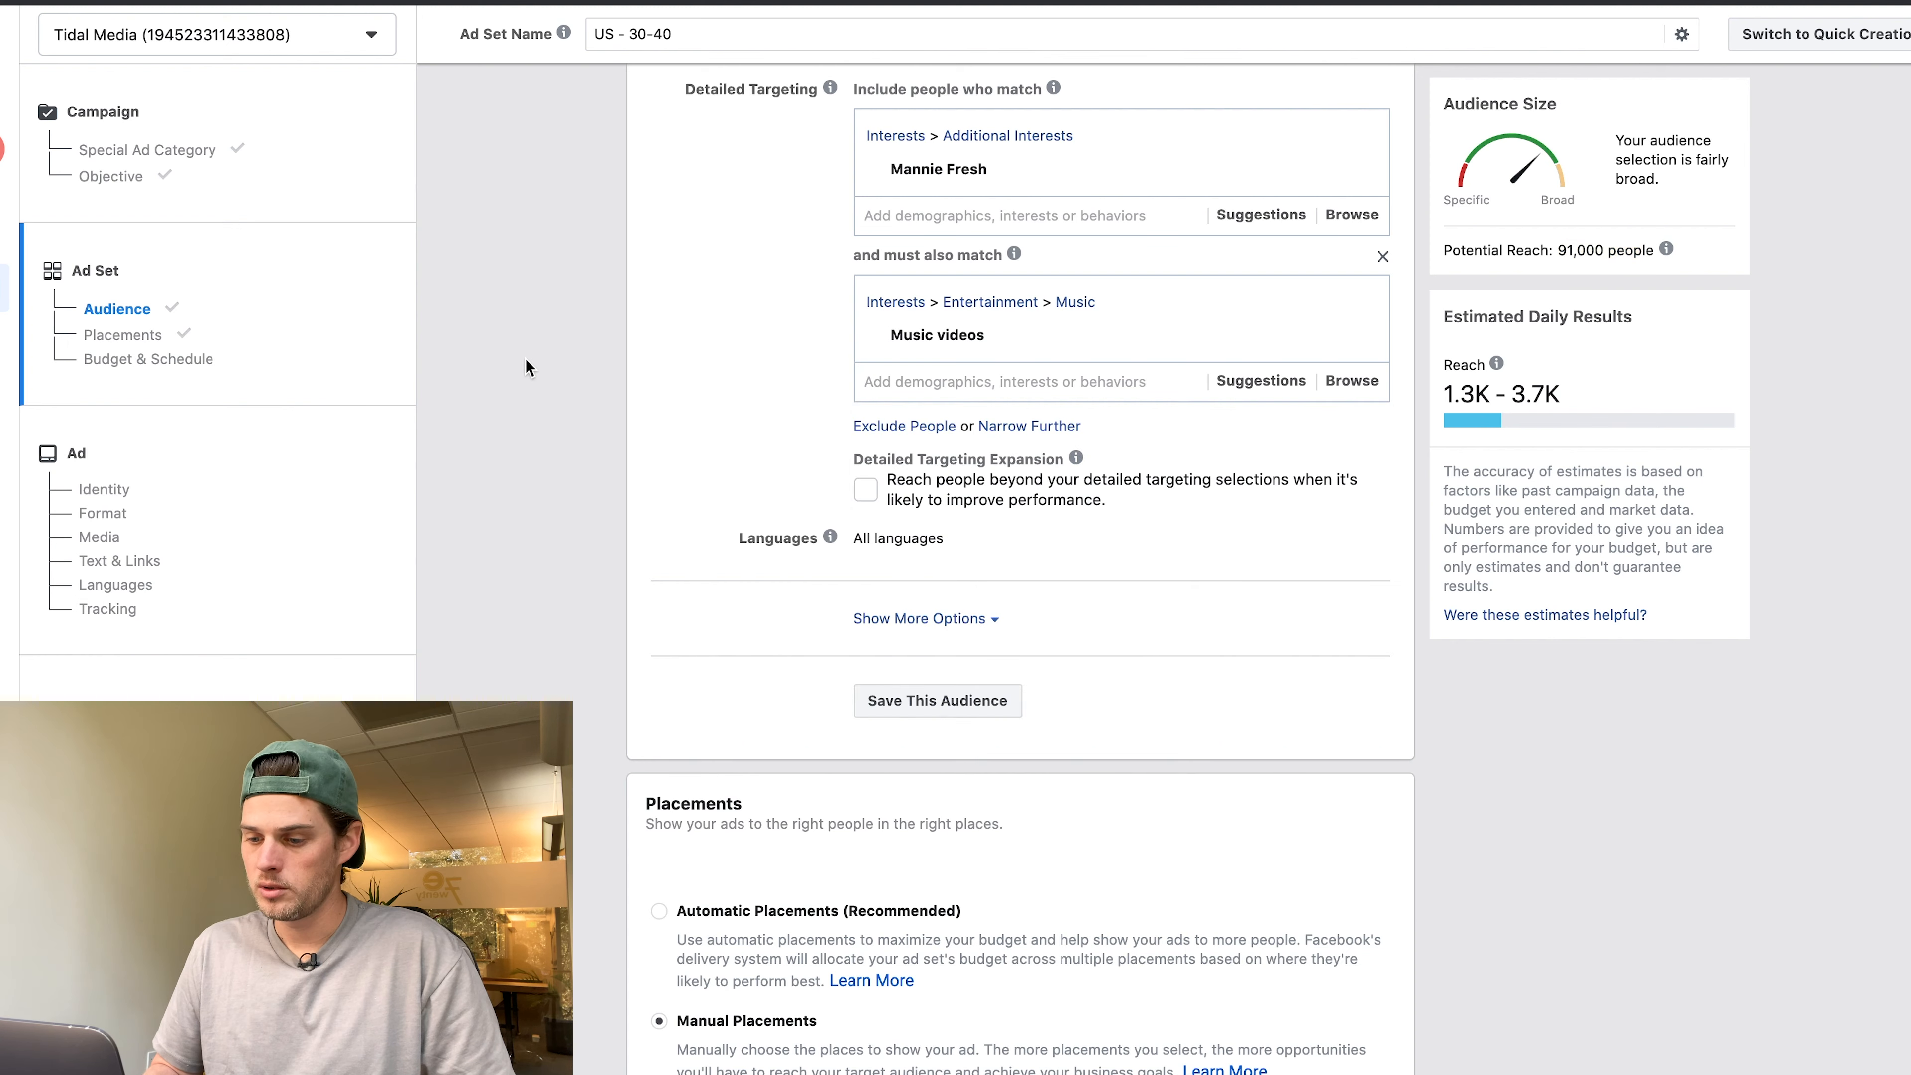
scroll(525, 358, down, 5)
scroll(525, 359, down, 6)
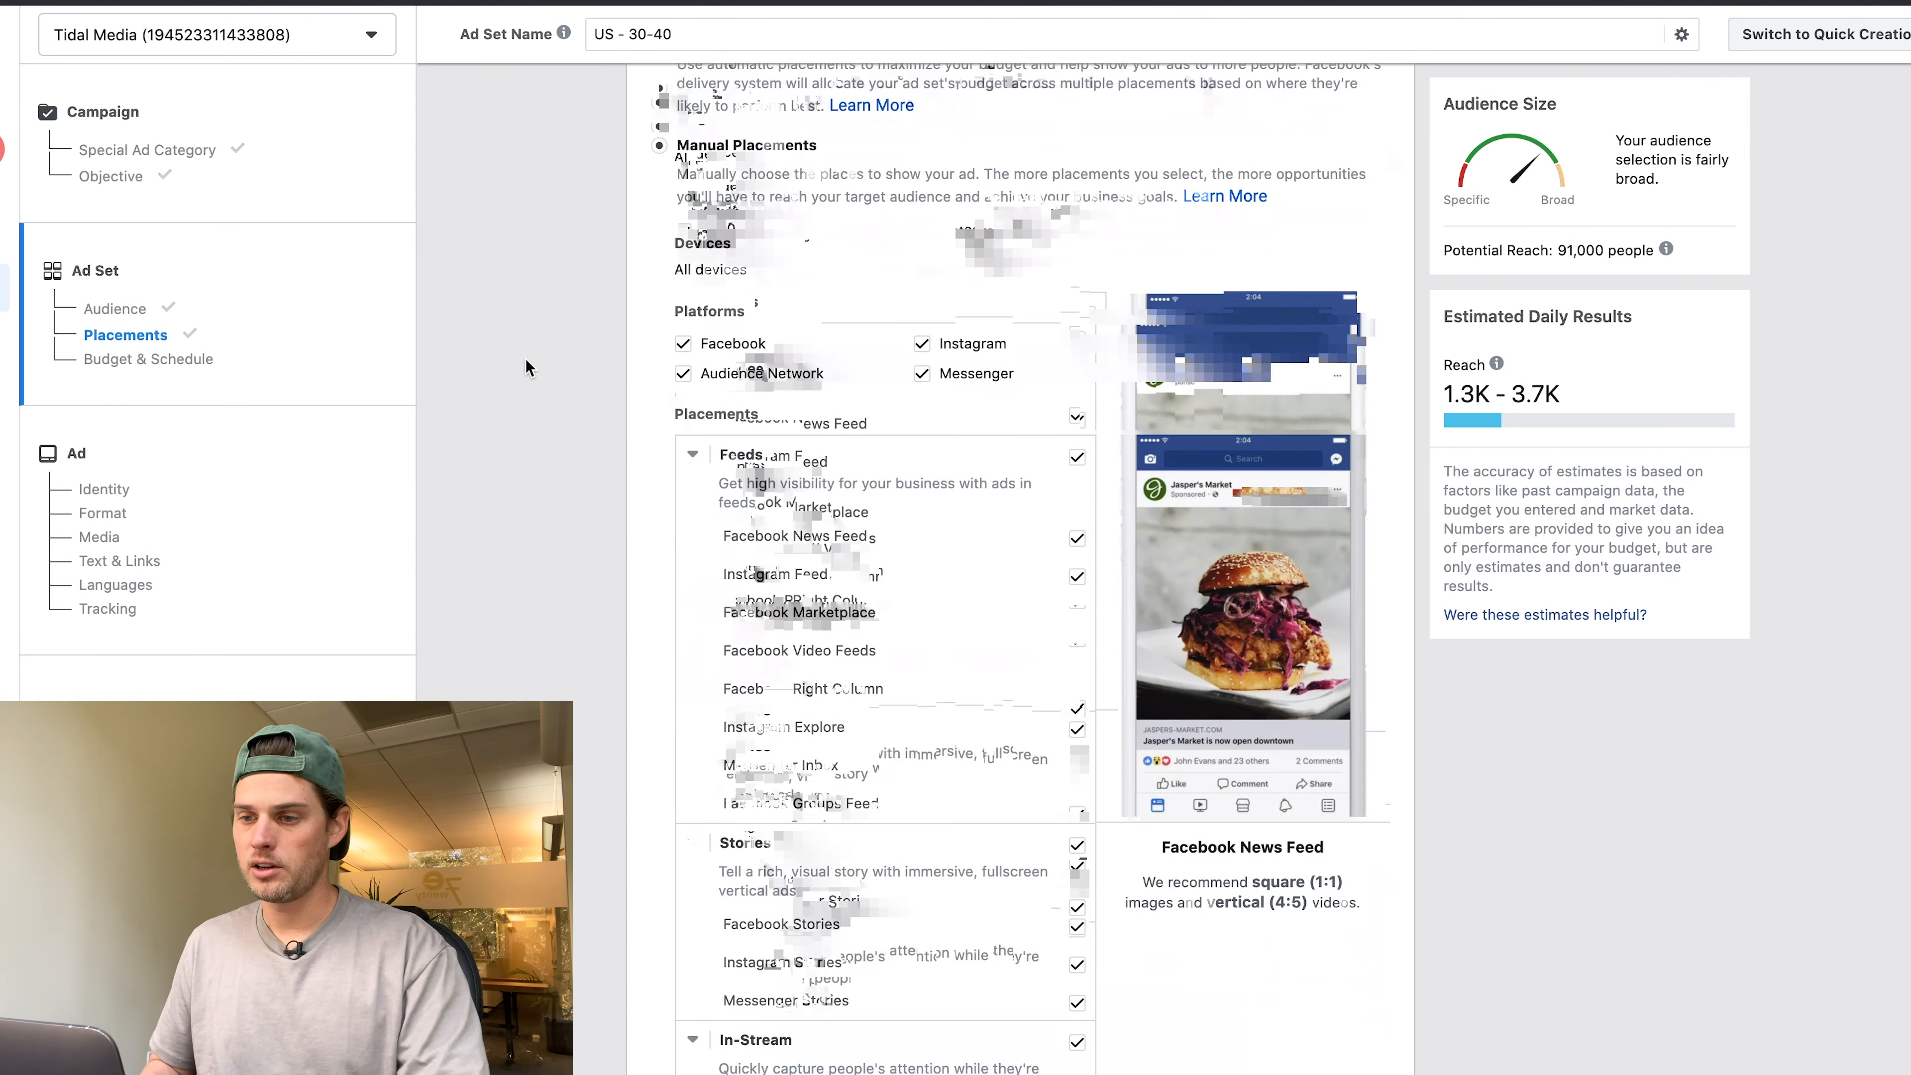
Uncheck the Facebook, Audience Network and Messenger placement platforms.
scroll(611, 392, down, 2)
scroll(611, 392, up, 3)
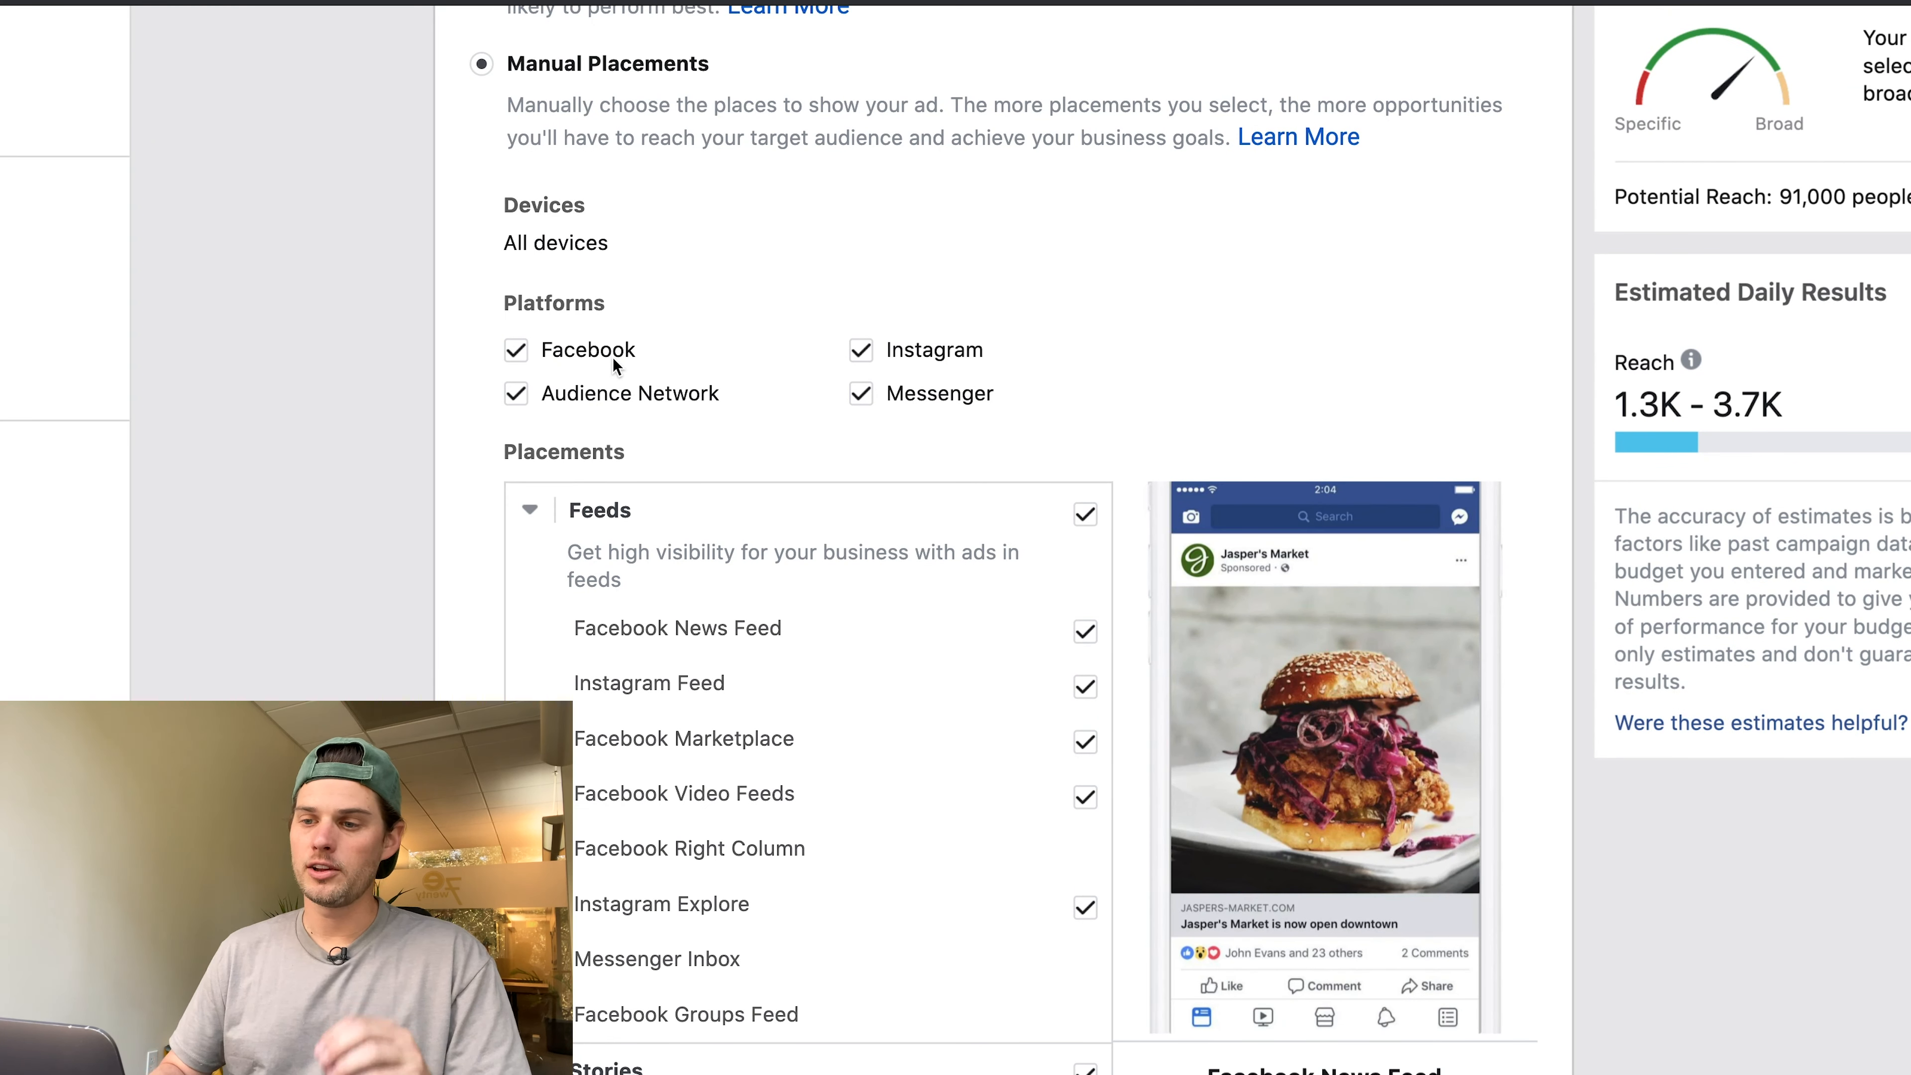
click(515, 352)
click(555, 397)
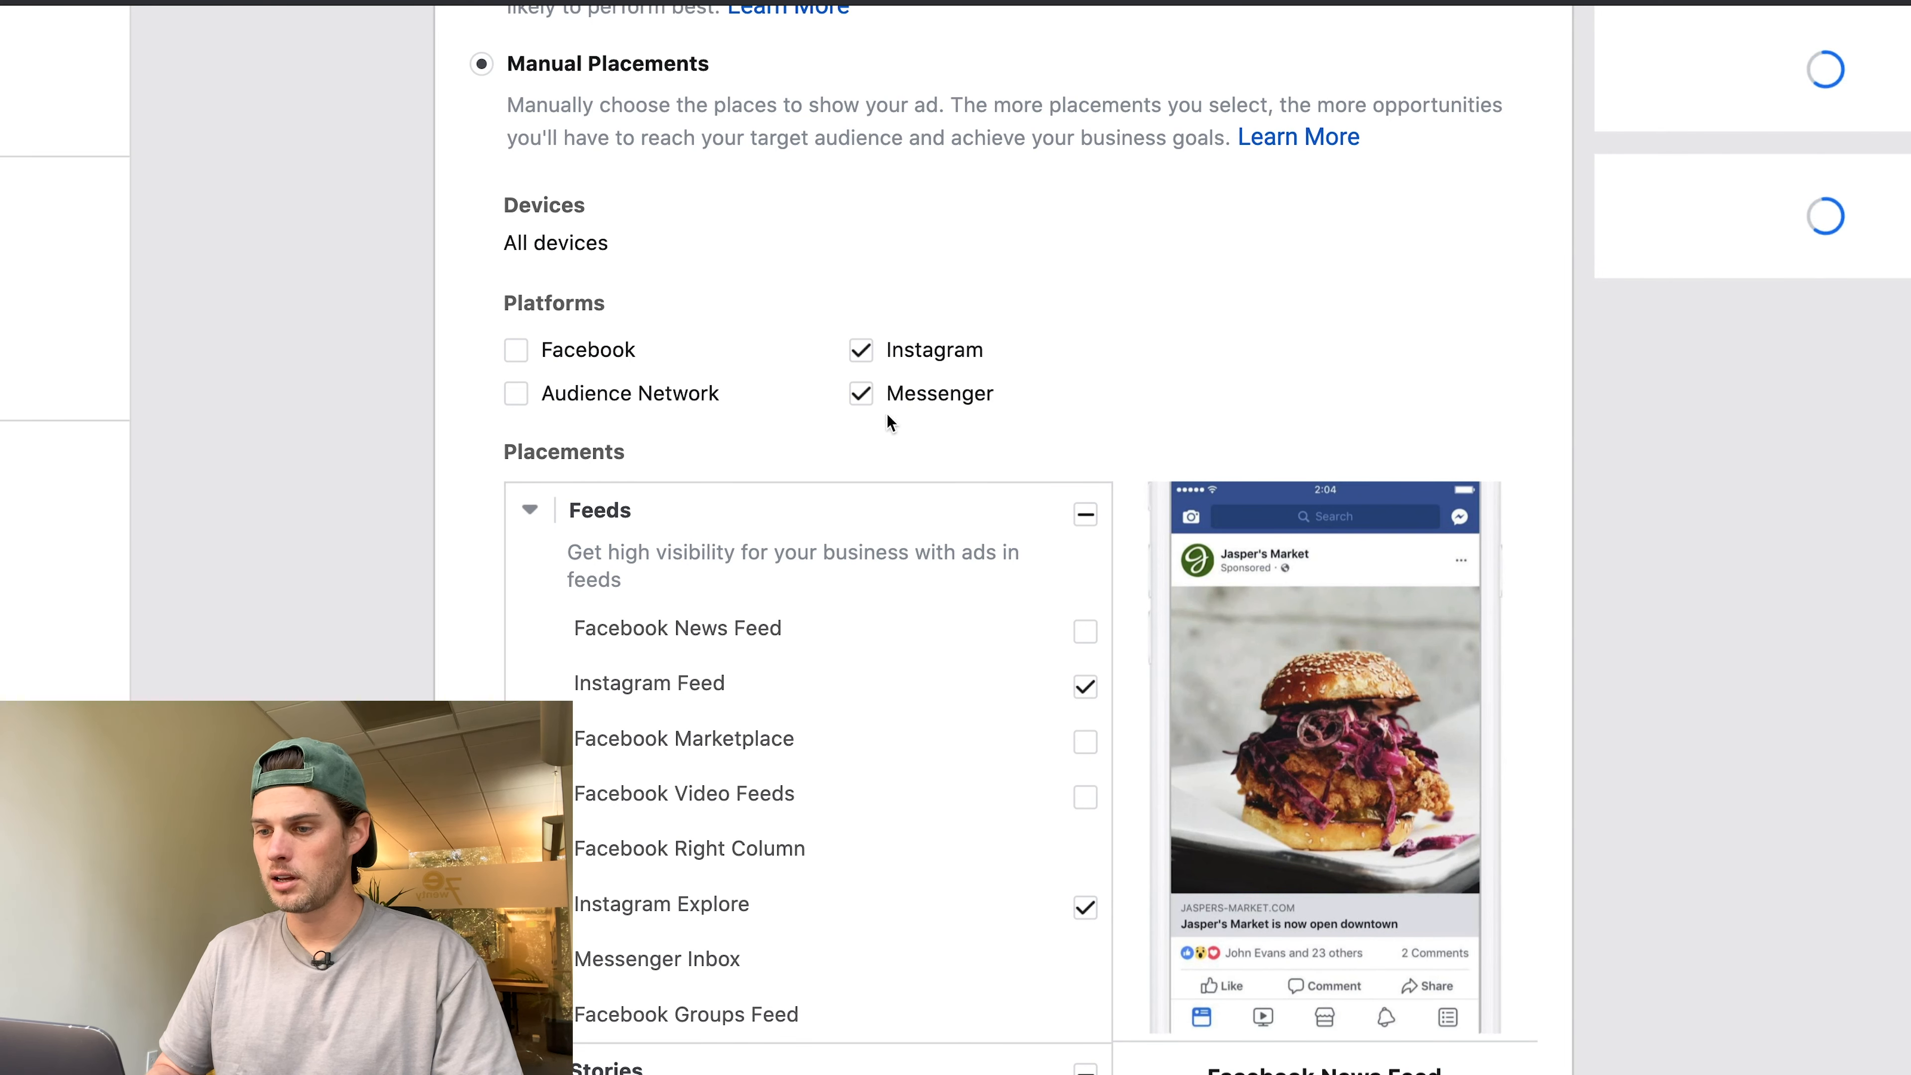
click(863, 398)
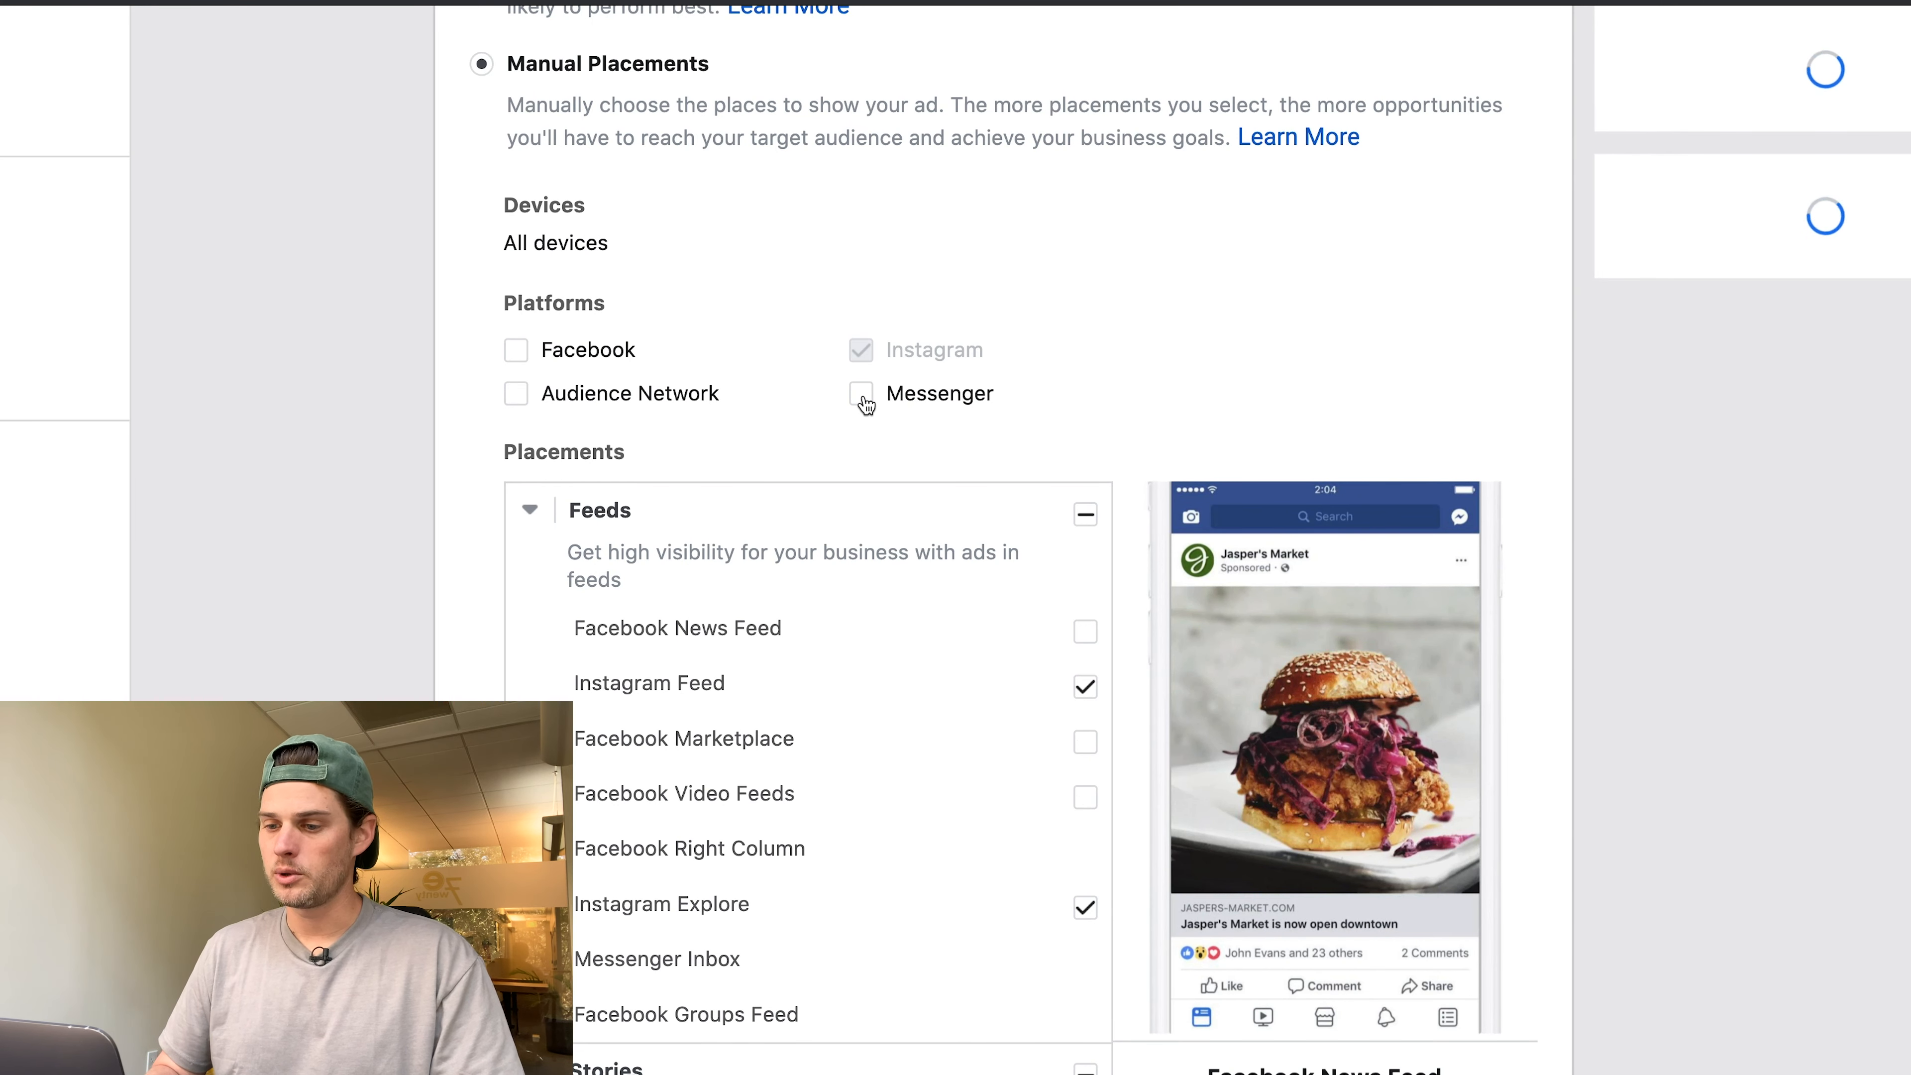
Exclude Instagram Stories, leaving Feed and Explore with 73,000 potential reach.
scroll(863, 399, down, 4)
scroll(863, 394, down, 3)
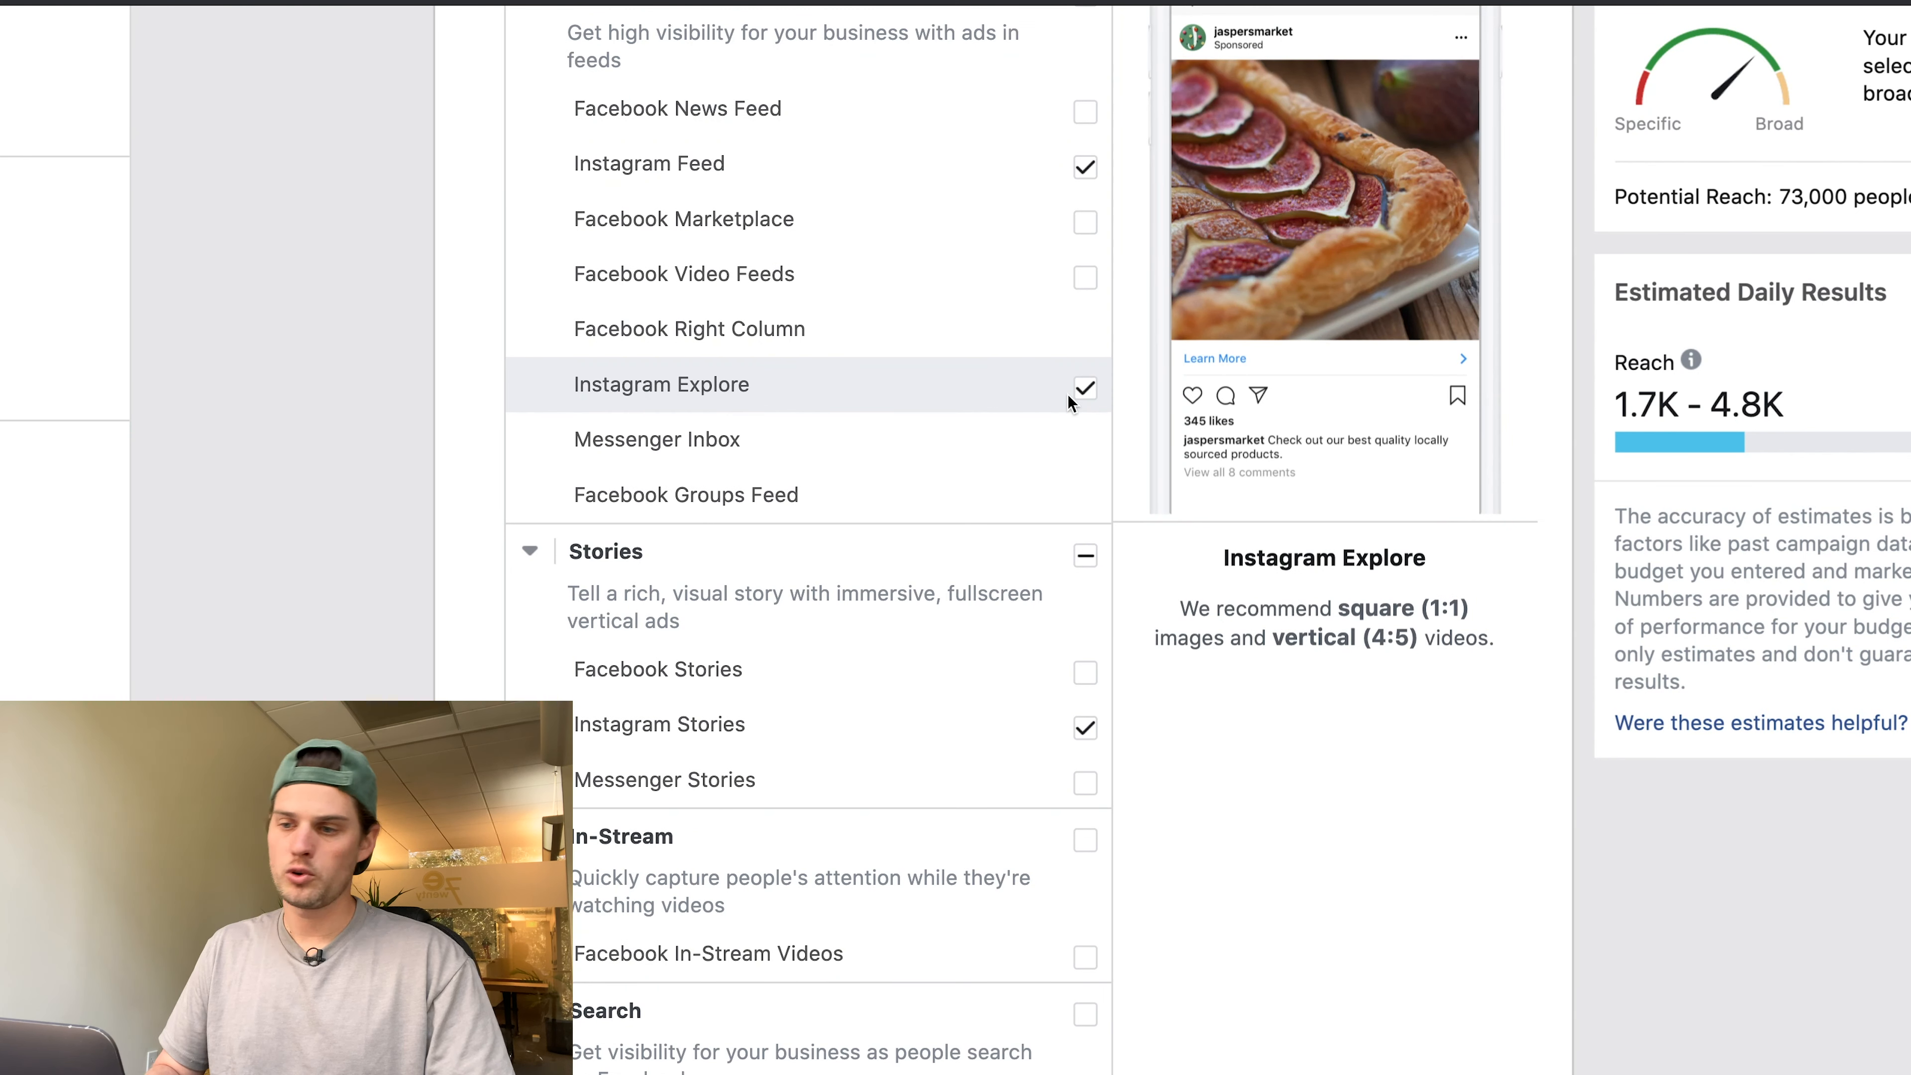
scroll(1069, 401, down, 4)
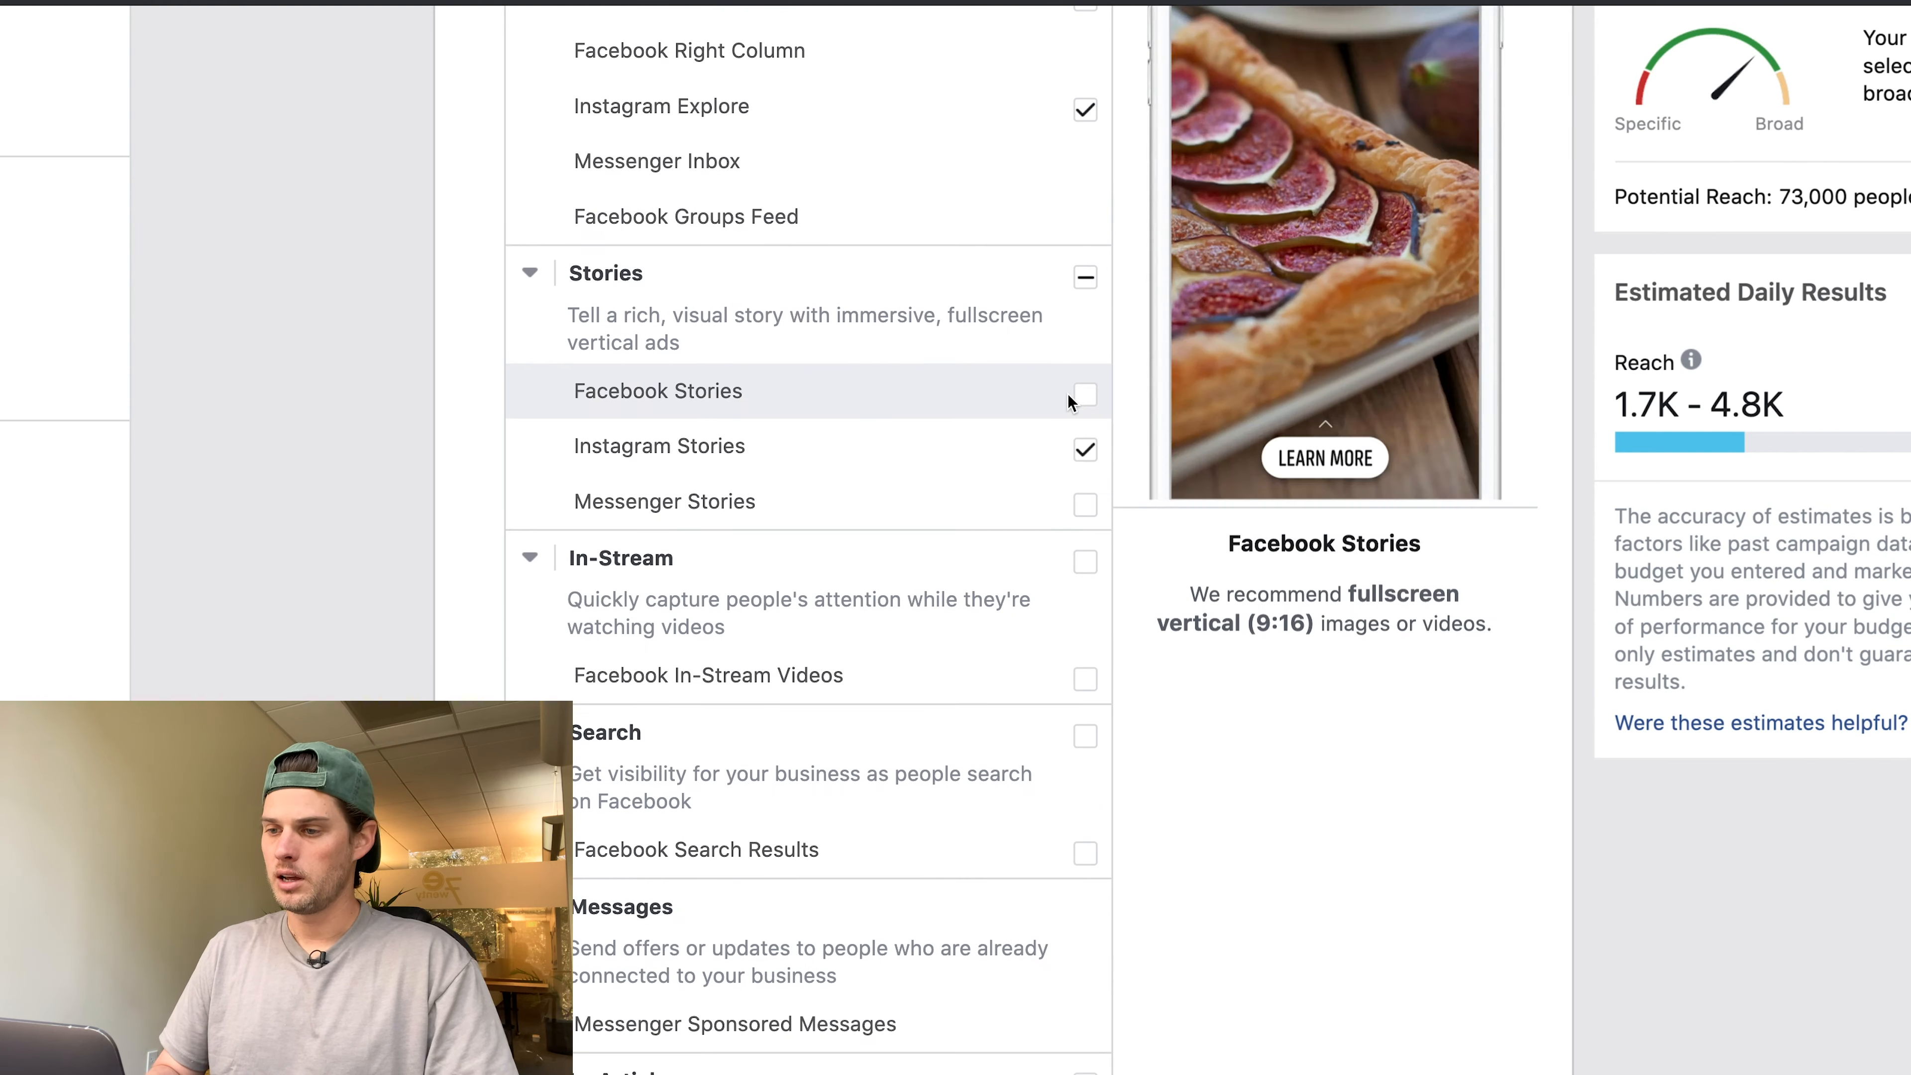
click(1085, 452)
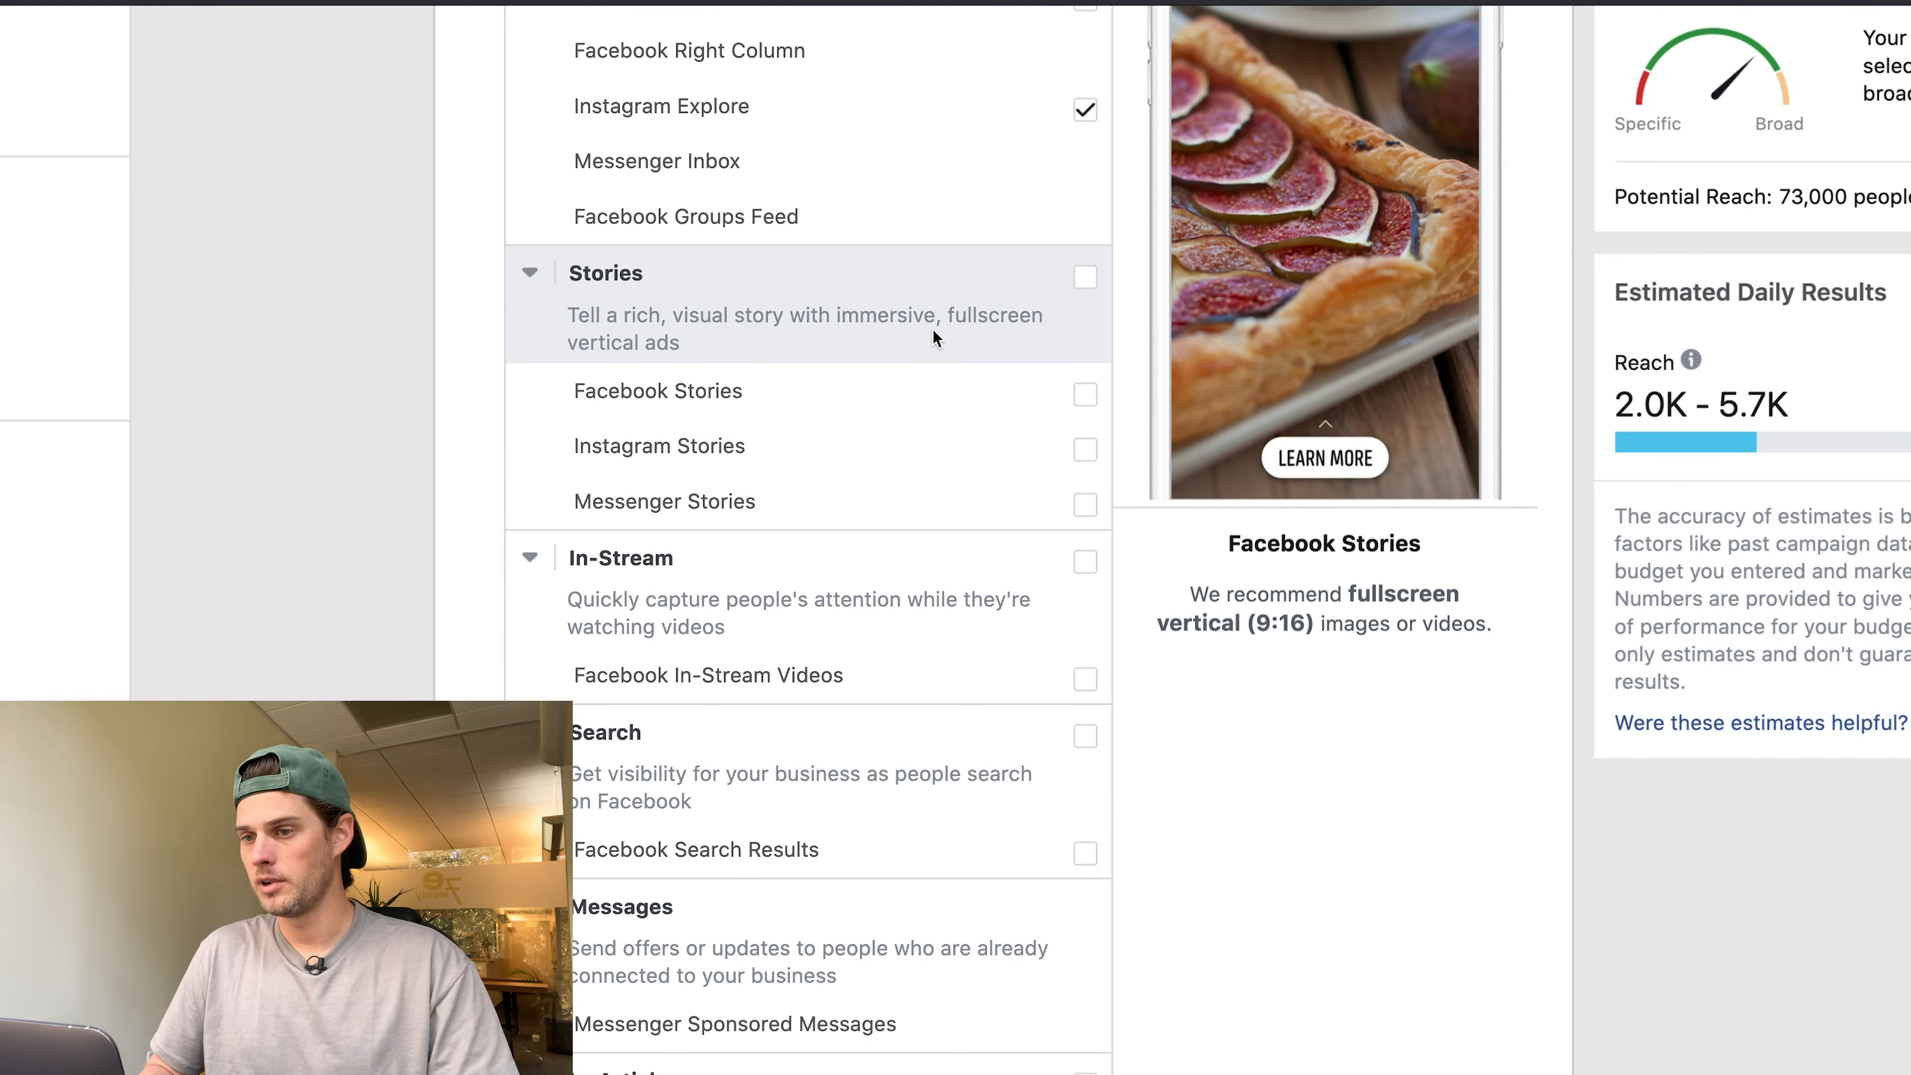
scroll(933, 329, up, 5)
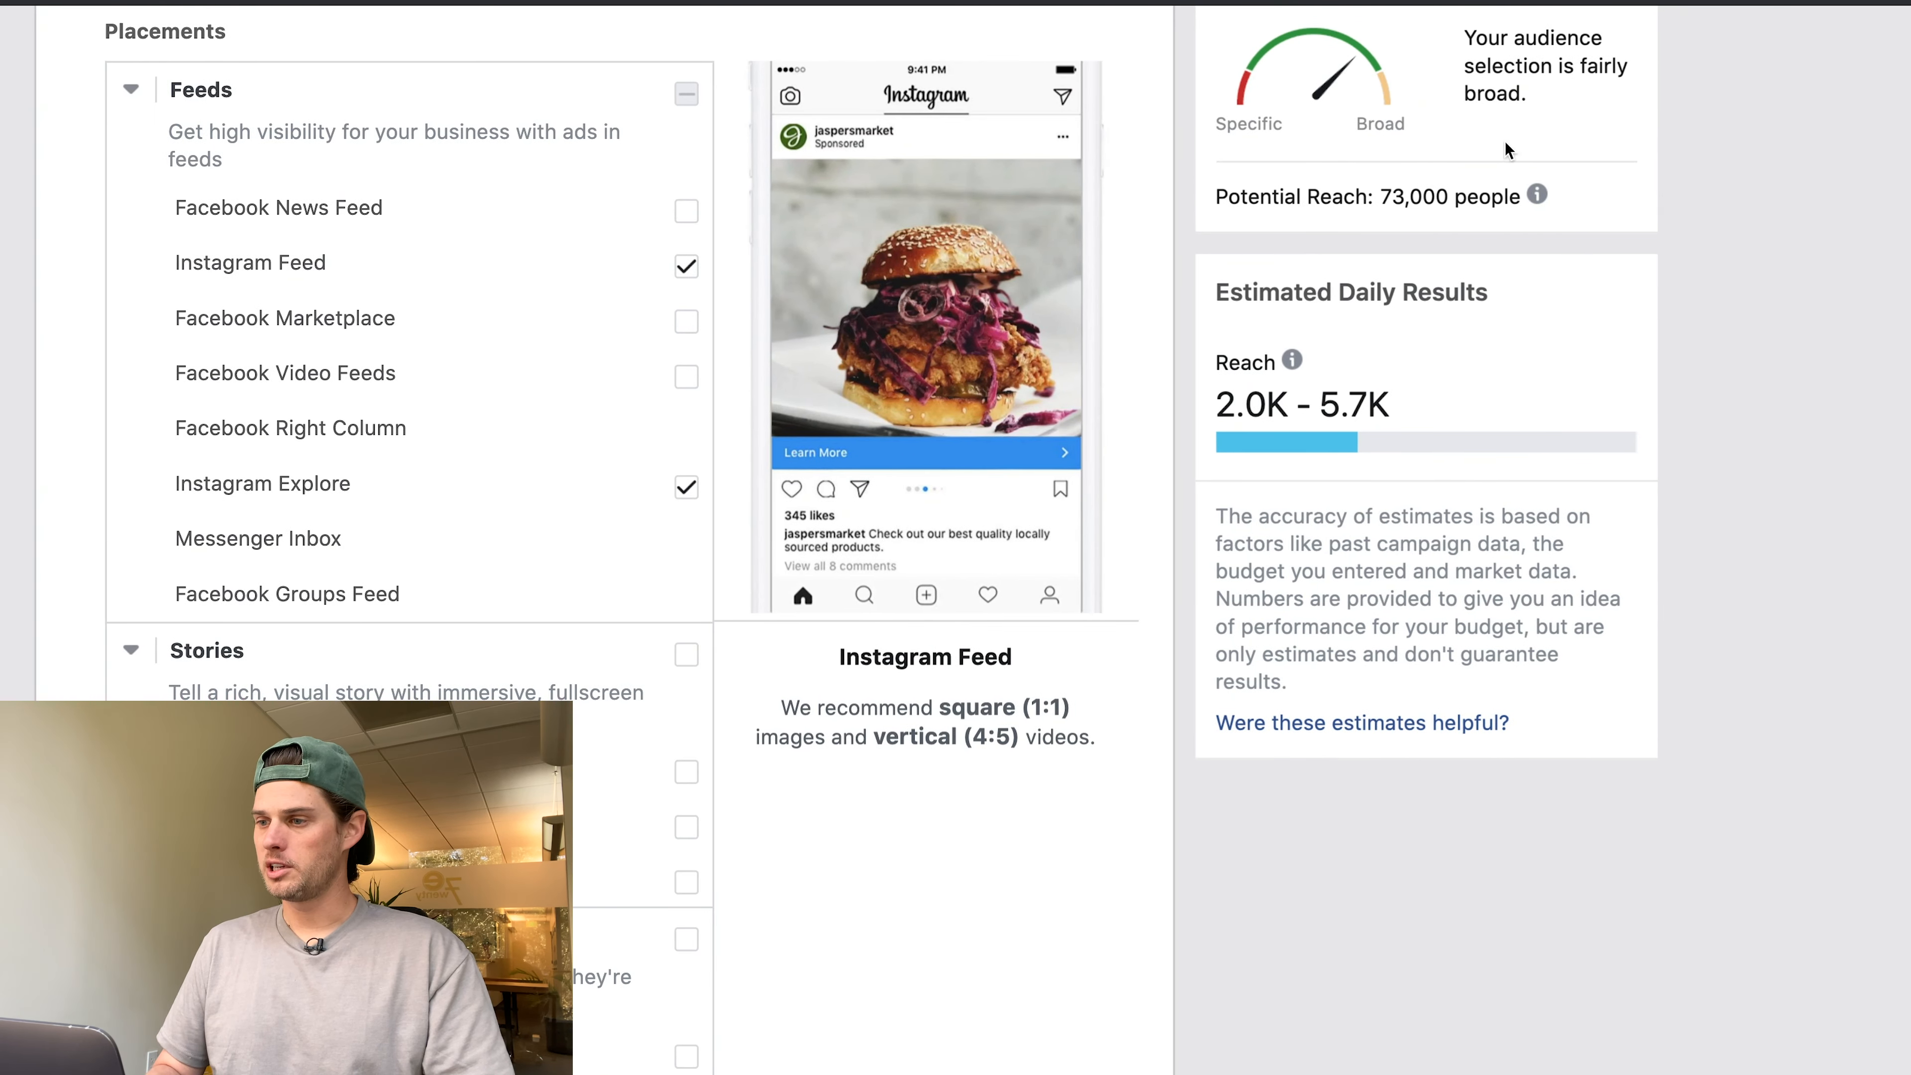
drag(1371, 187, 1484, 200)
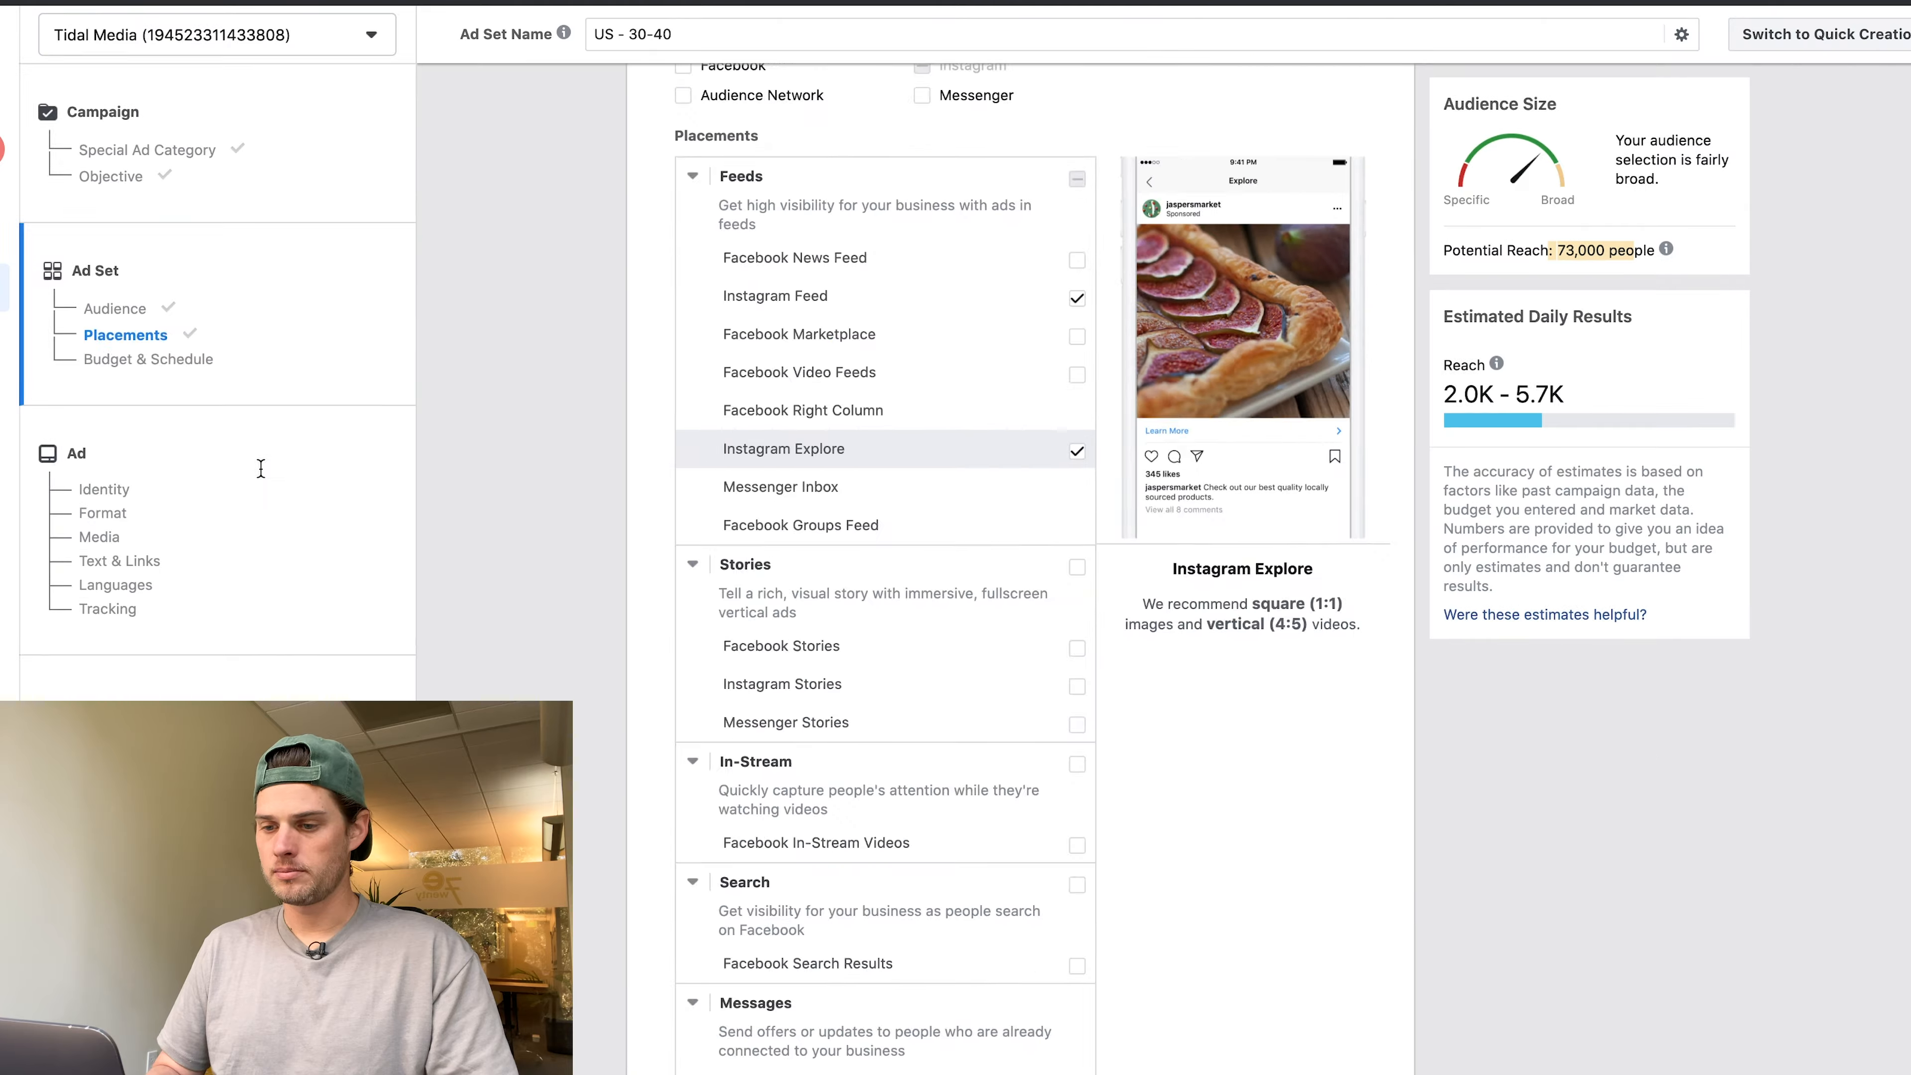
scroll(260, 468, down, 10)
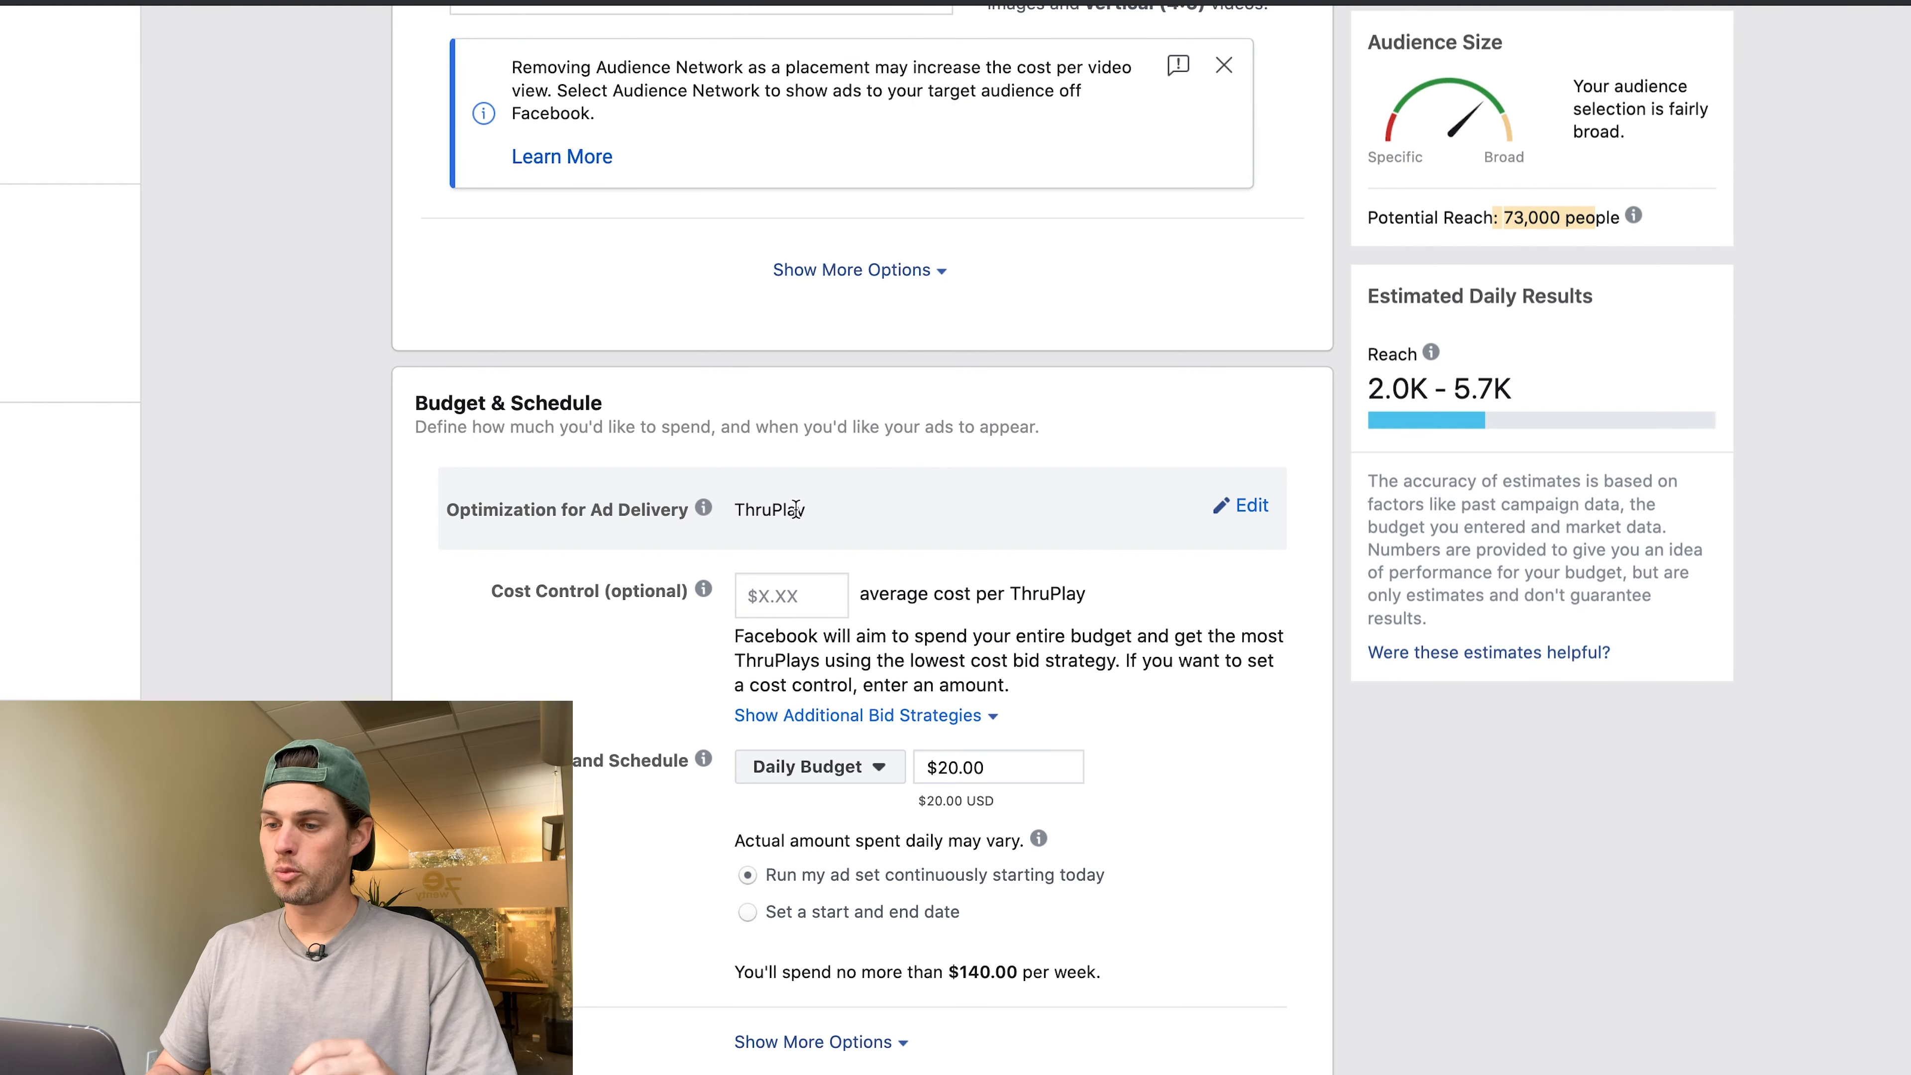
Keep ThruPlay as the optimization for ad delivery.
click(1246, 514)
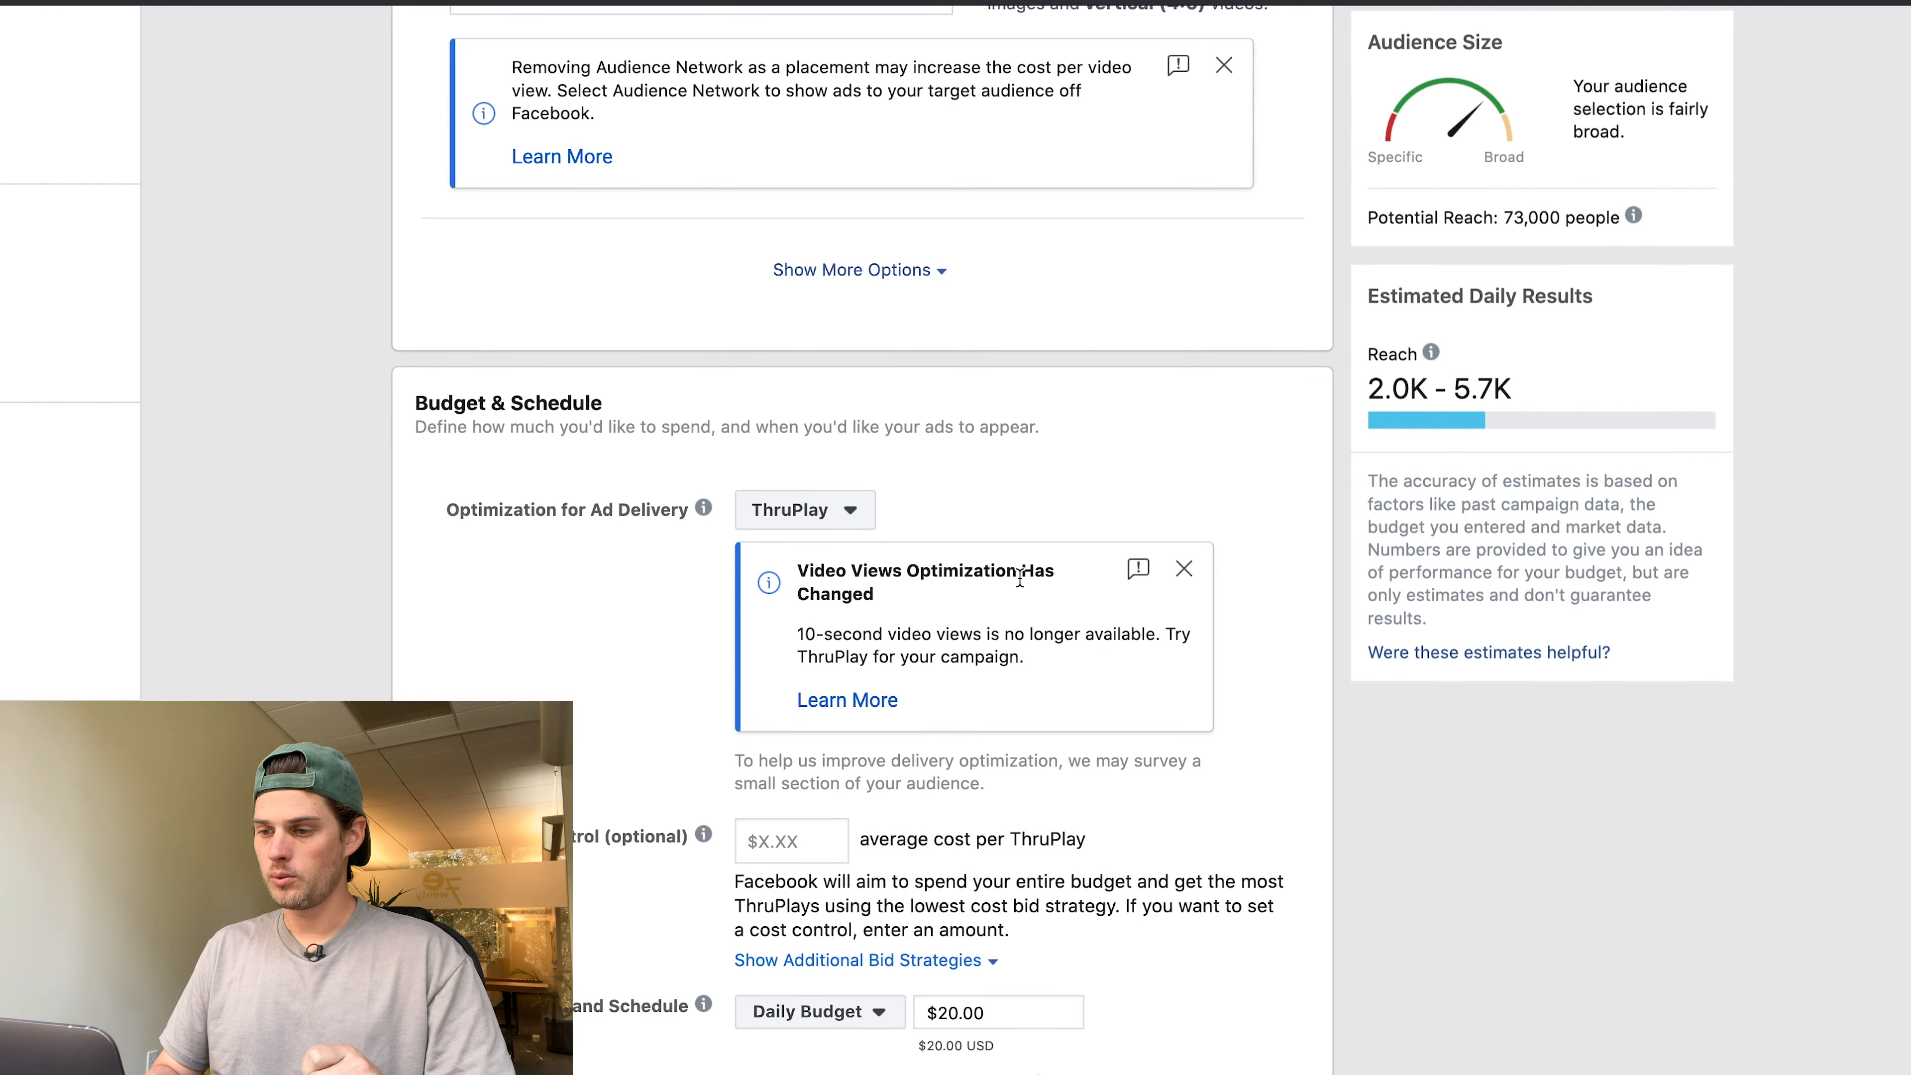
click(857, 509)
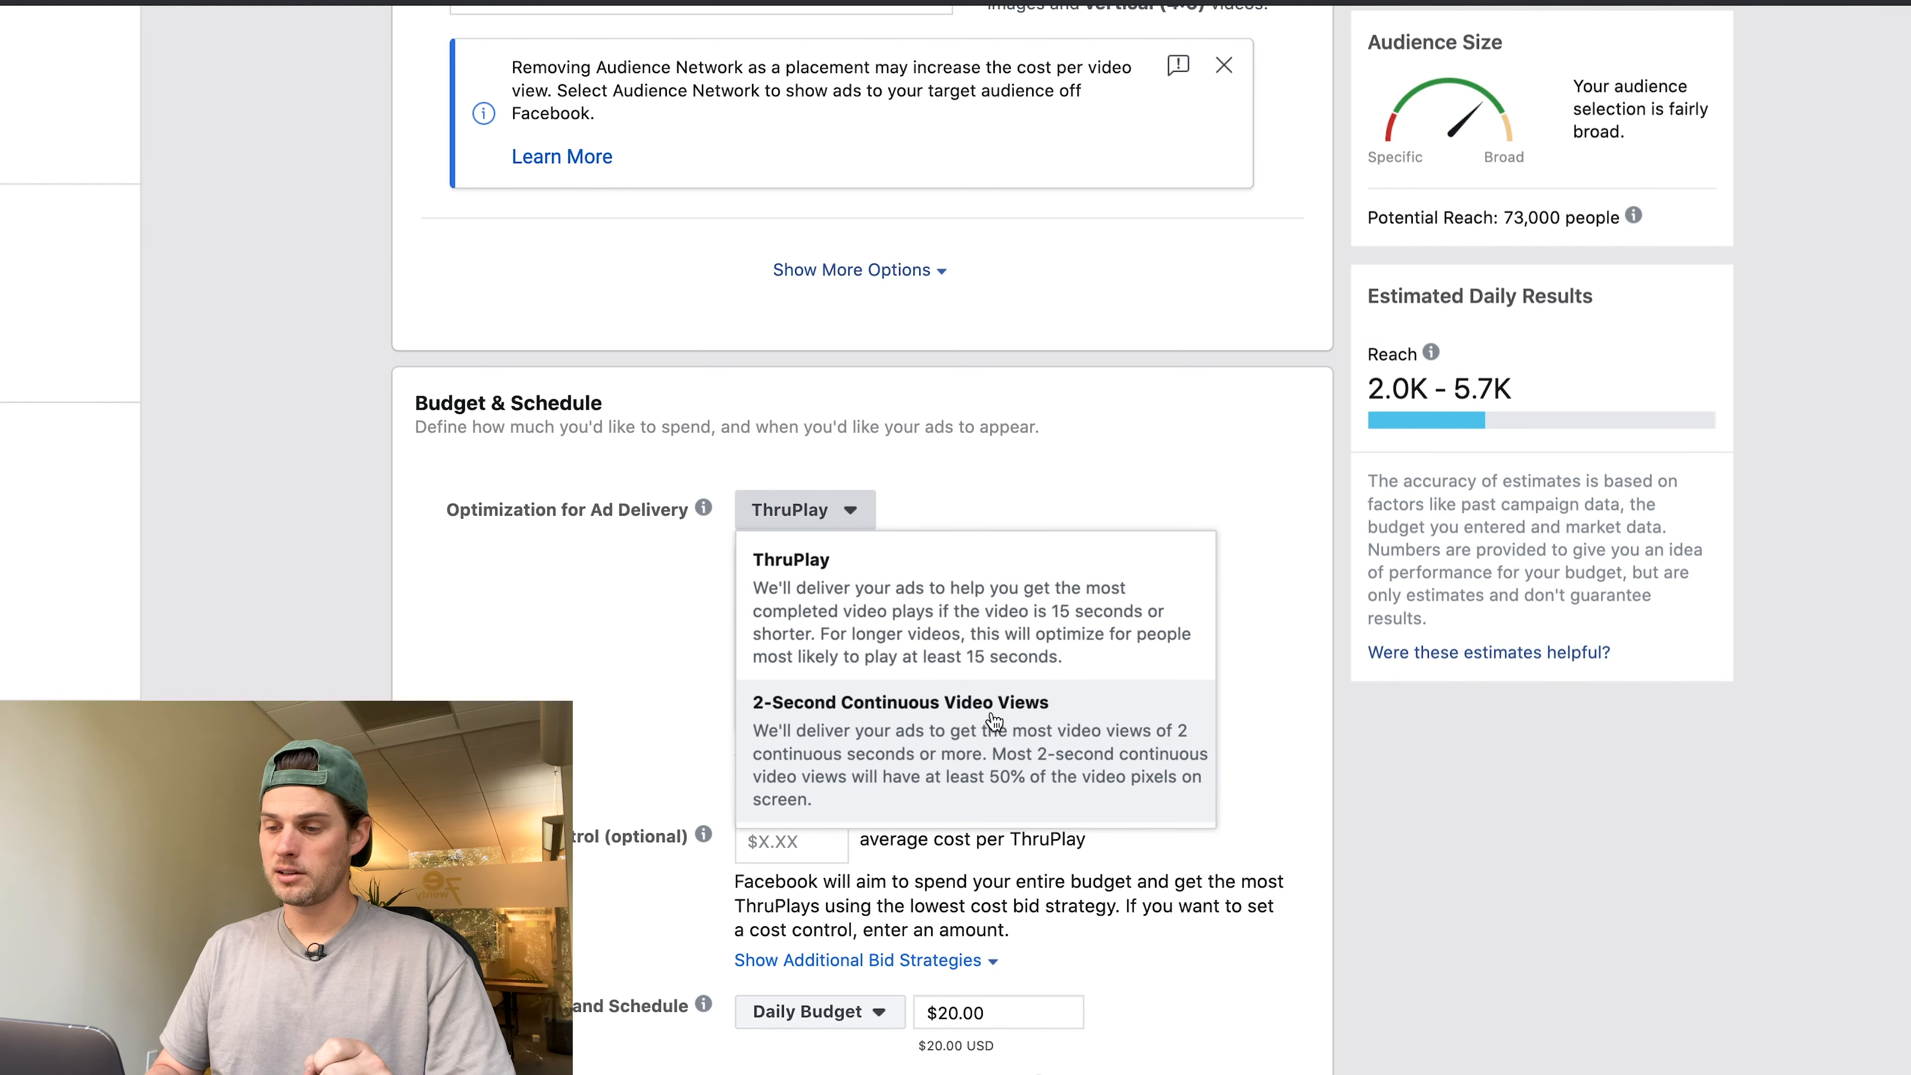
click(503, 578)
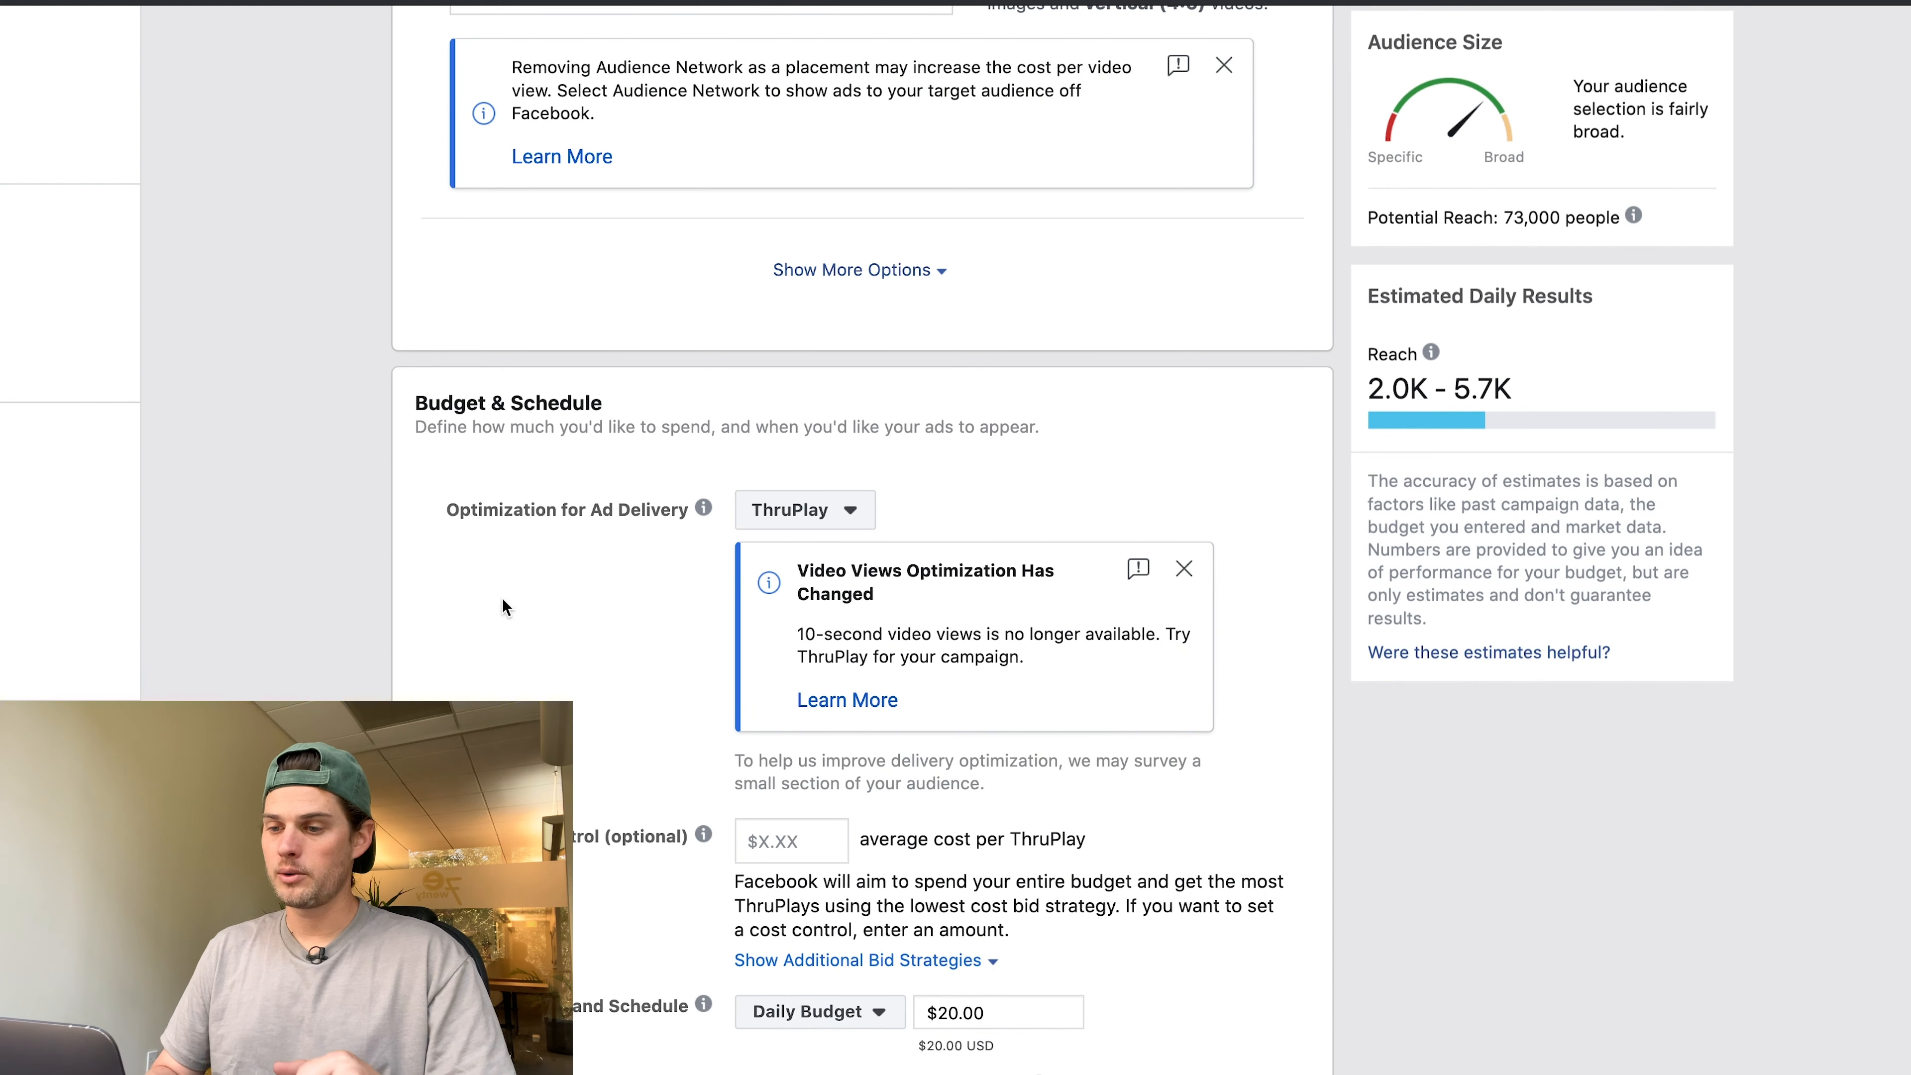
scroll(501, 597, down, 3)
scroll(590, 496, down, 2)
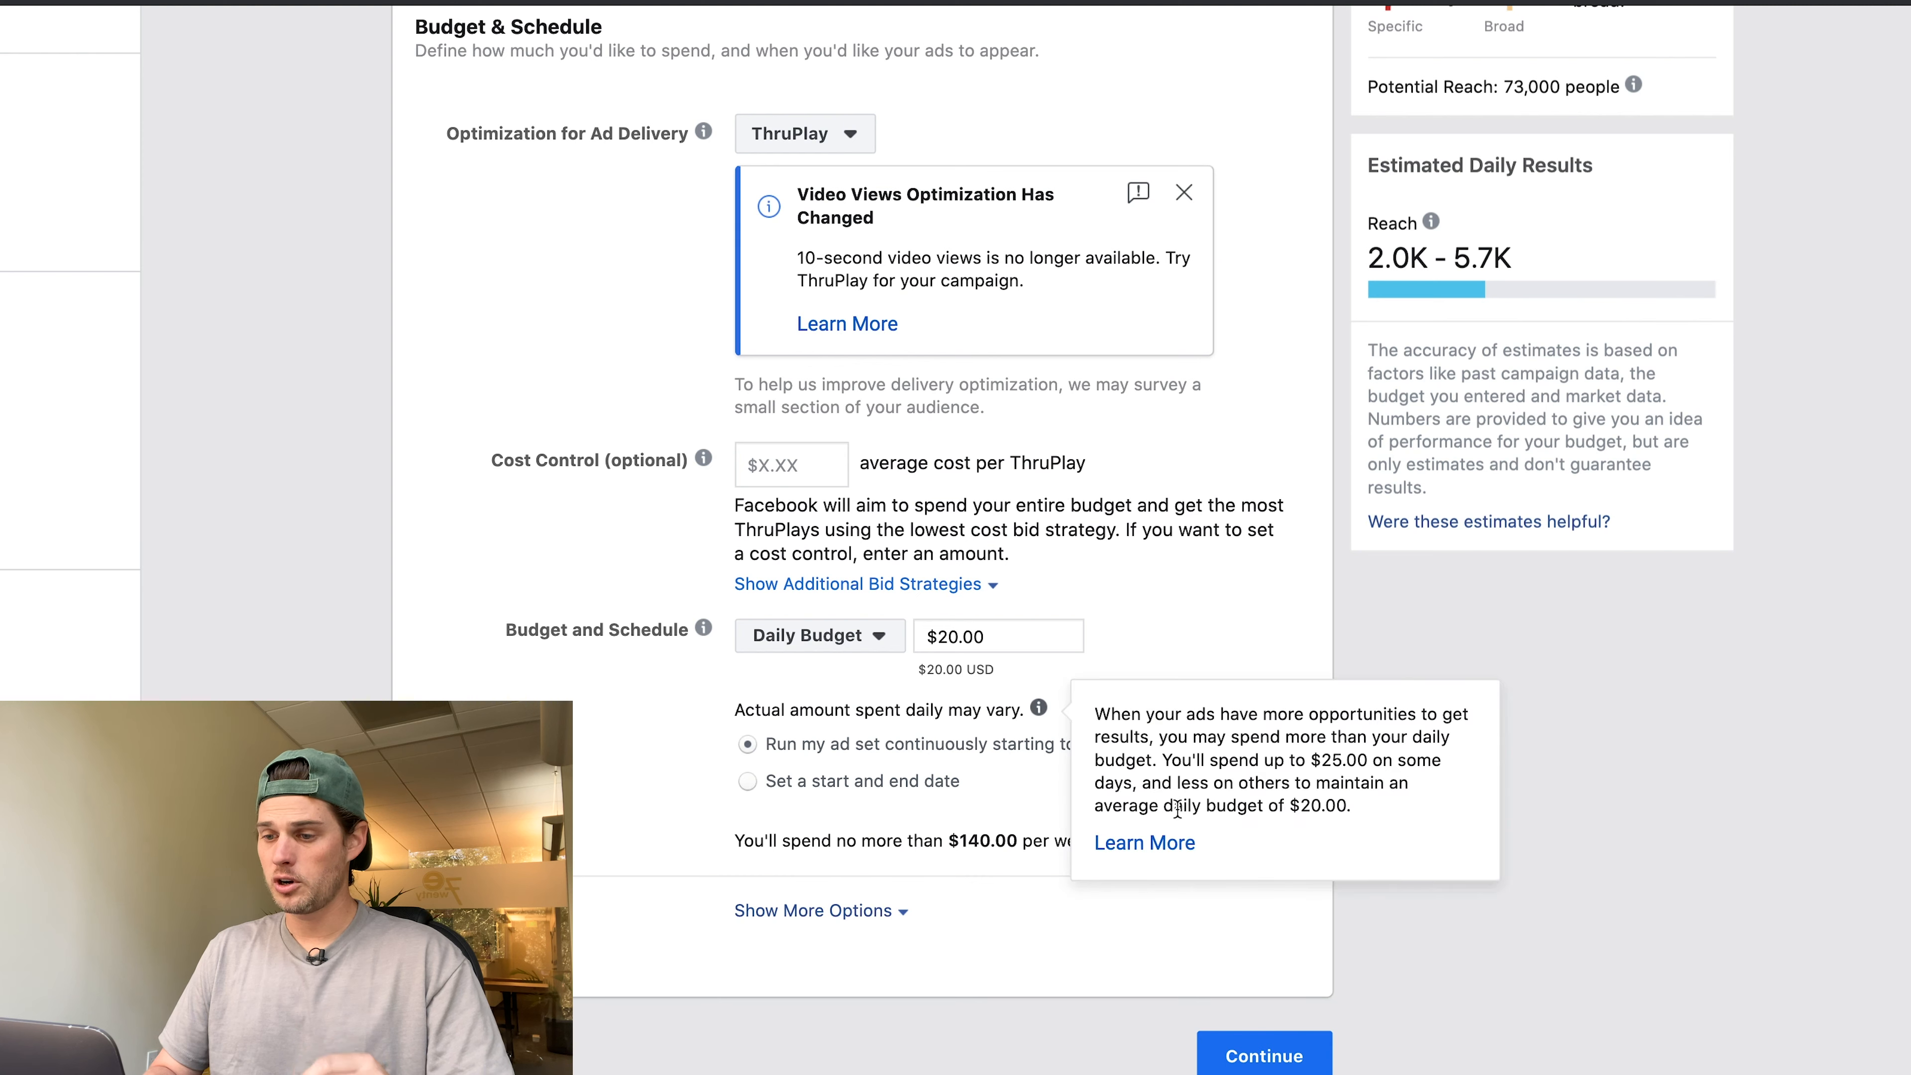
Change the charge basis from impressions to ThruPlay.
click(842, 912)
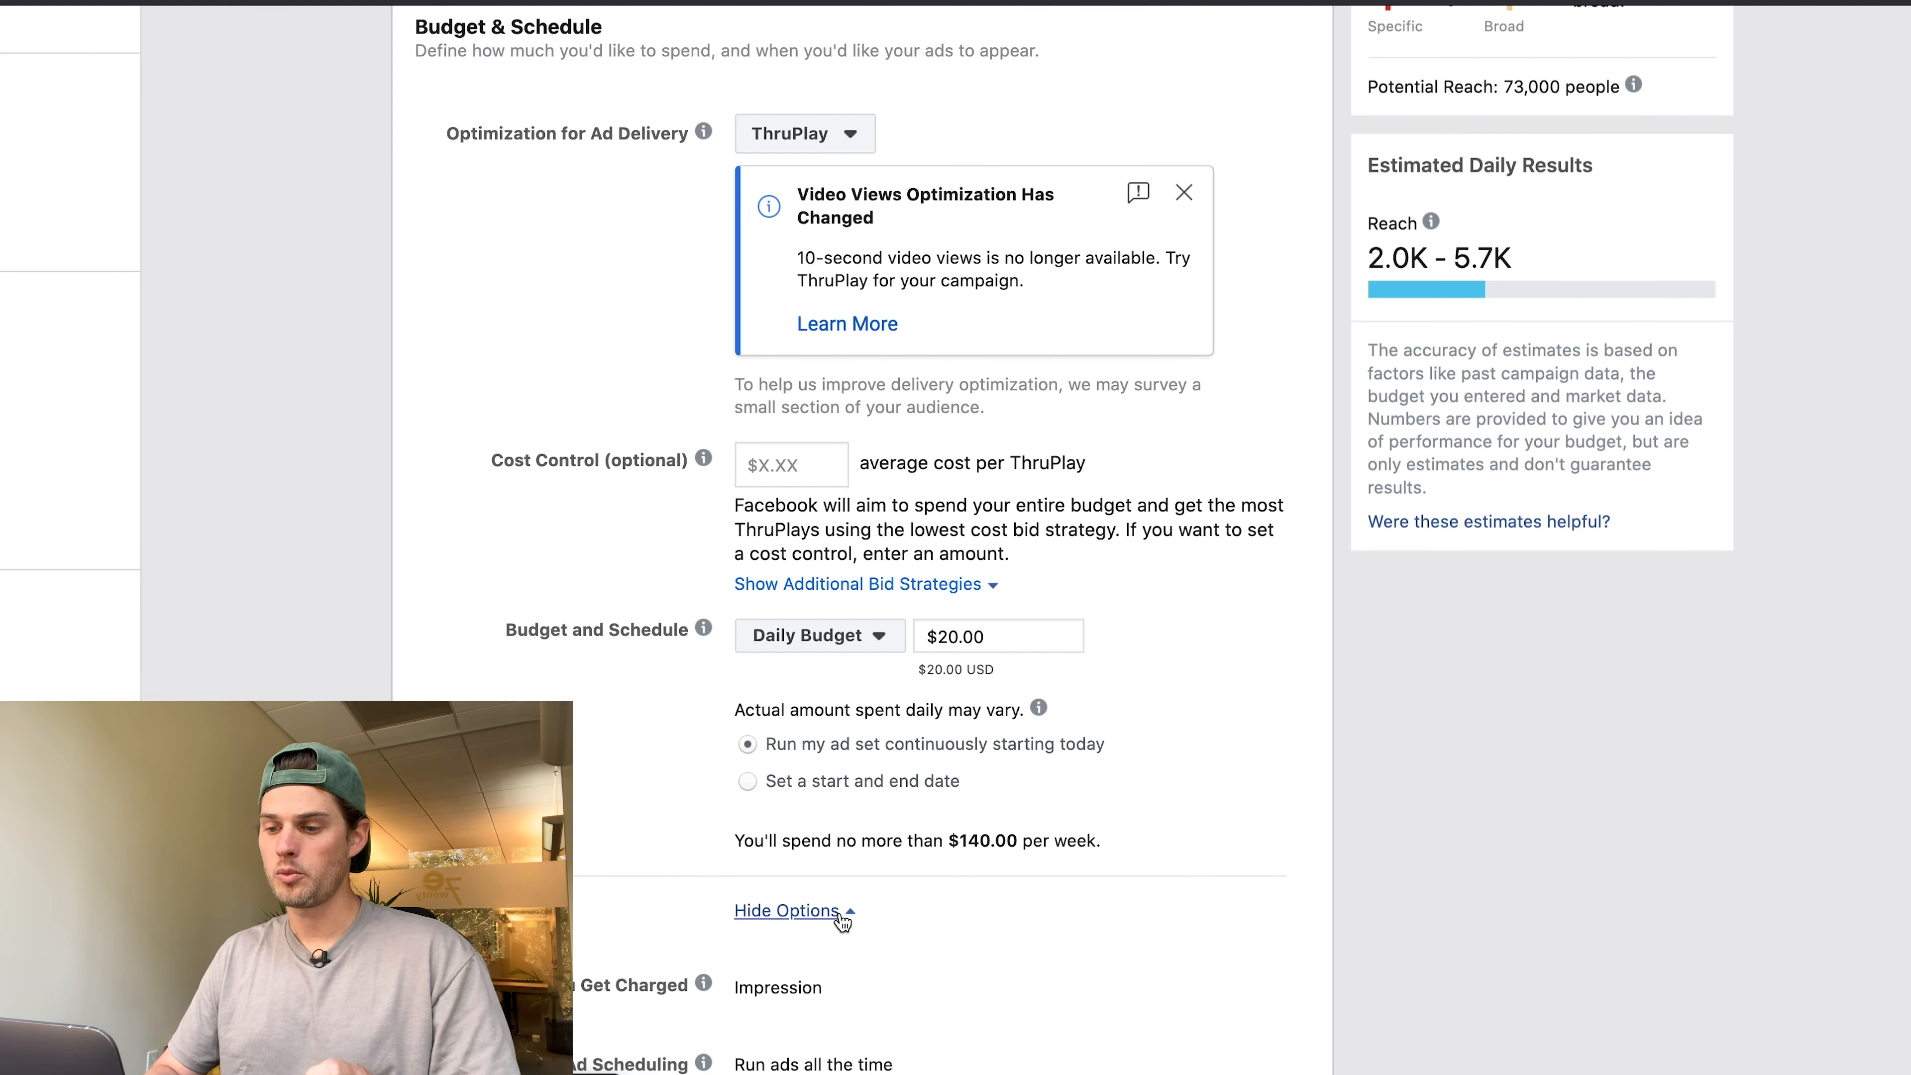
scroll(833, 892, down, 3)
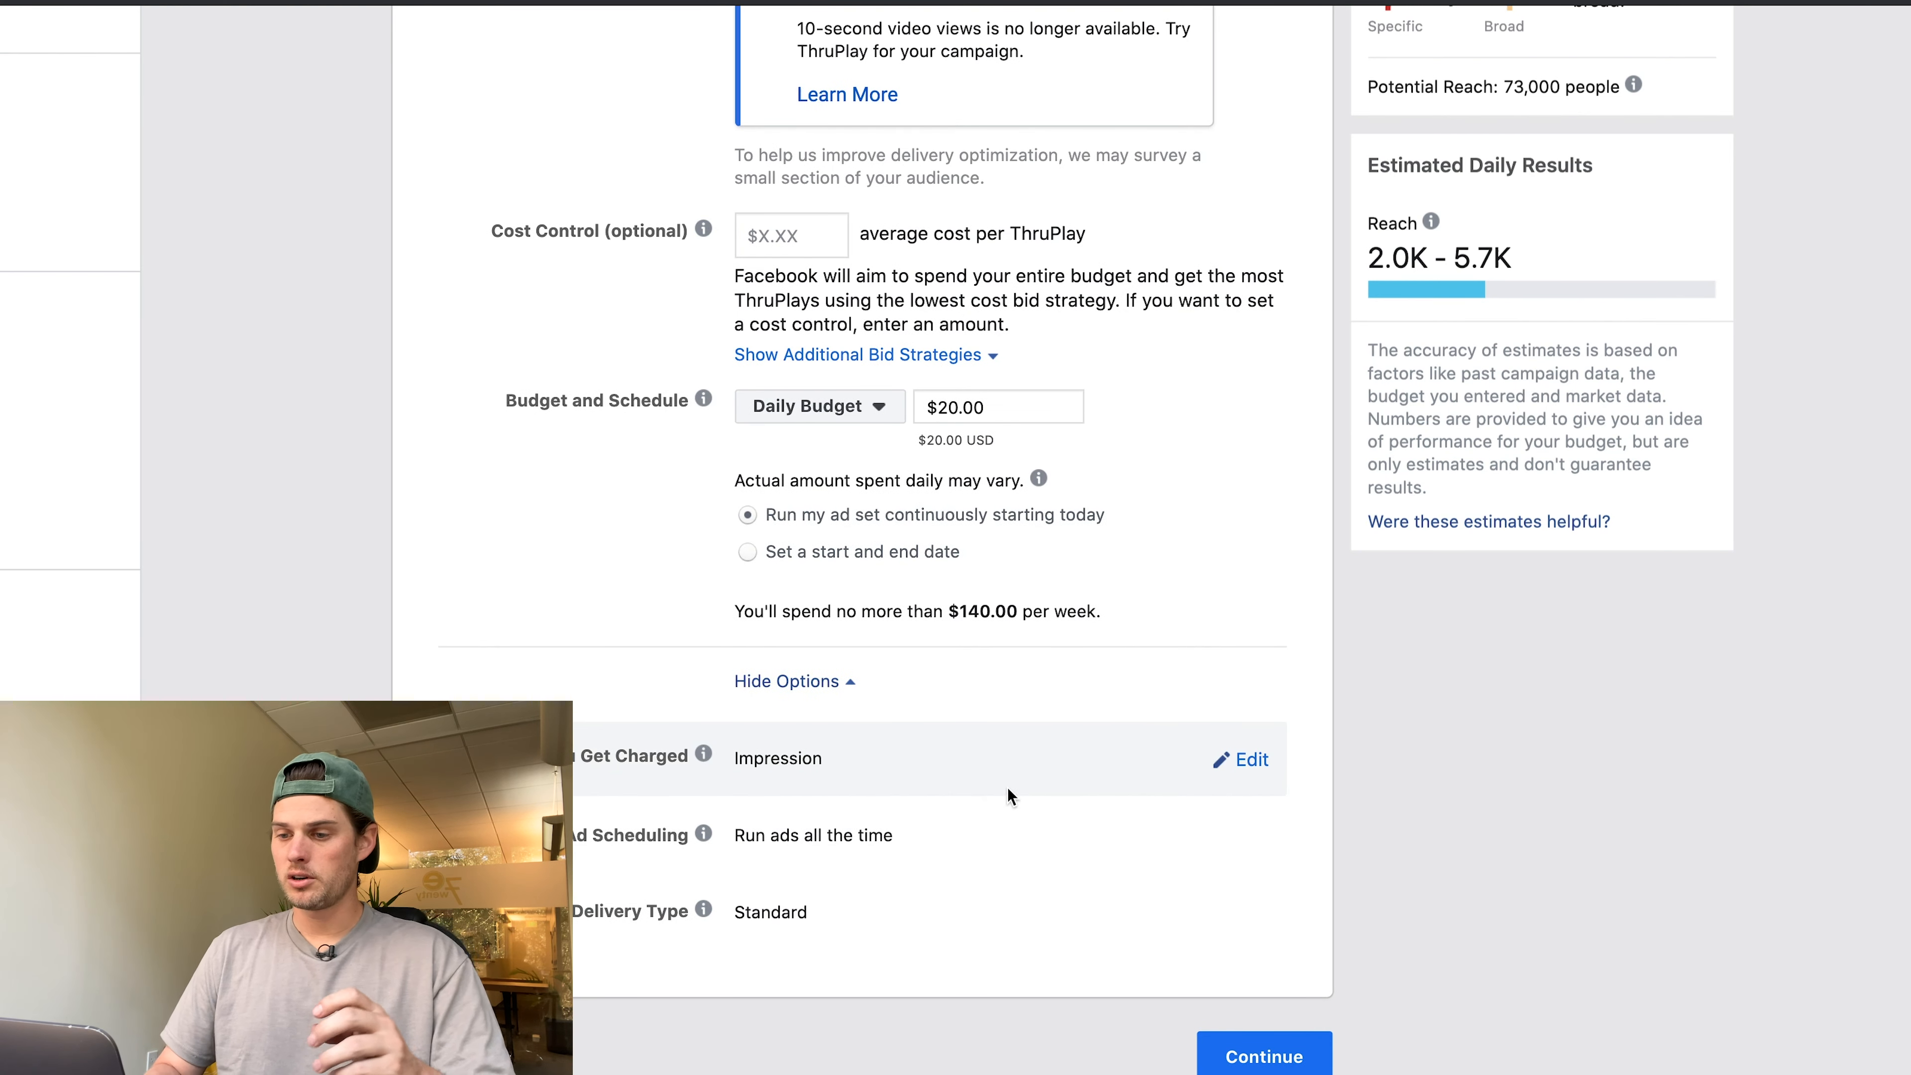
click(1250, 761)
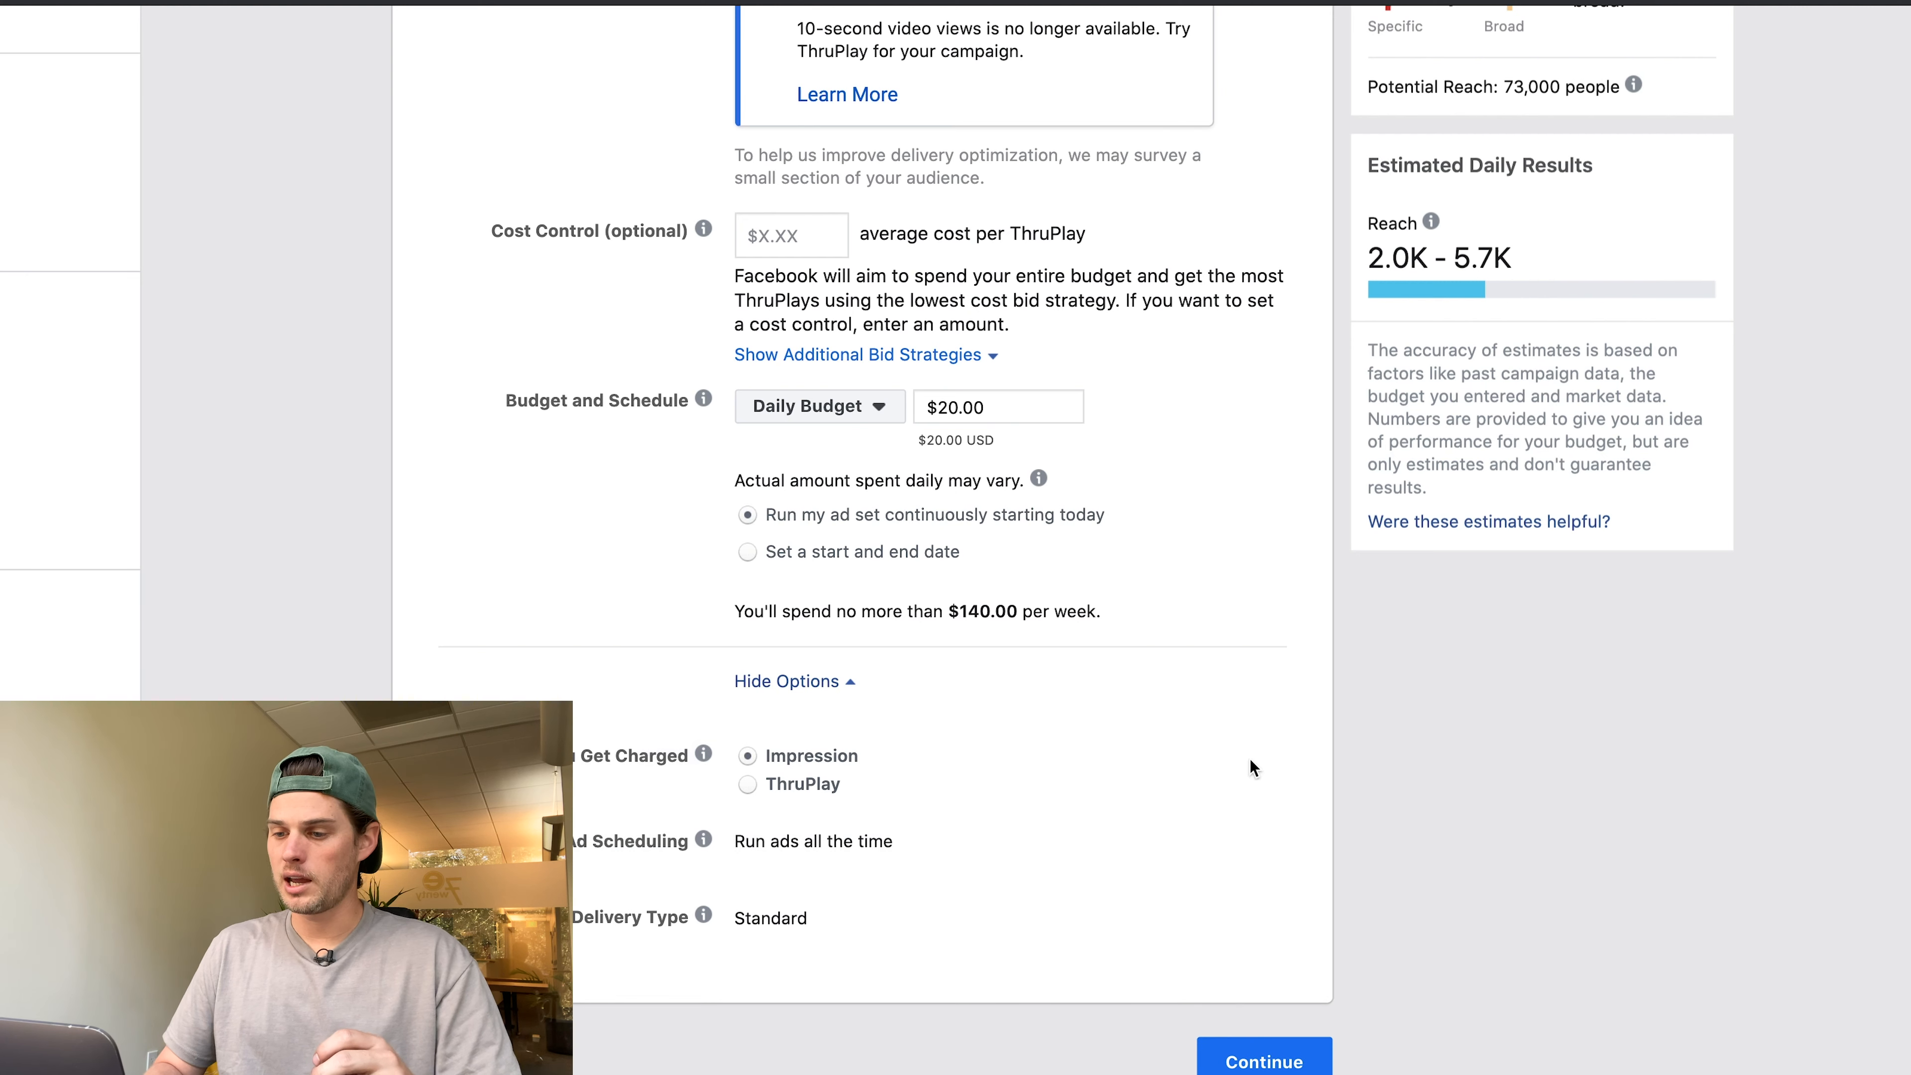
click(754, 784)
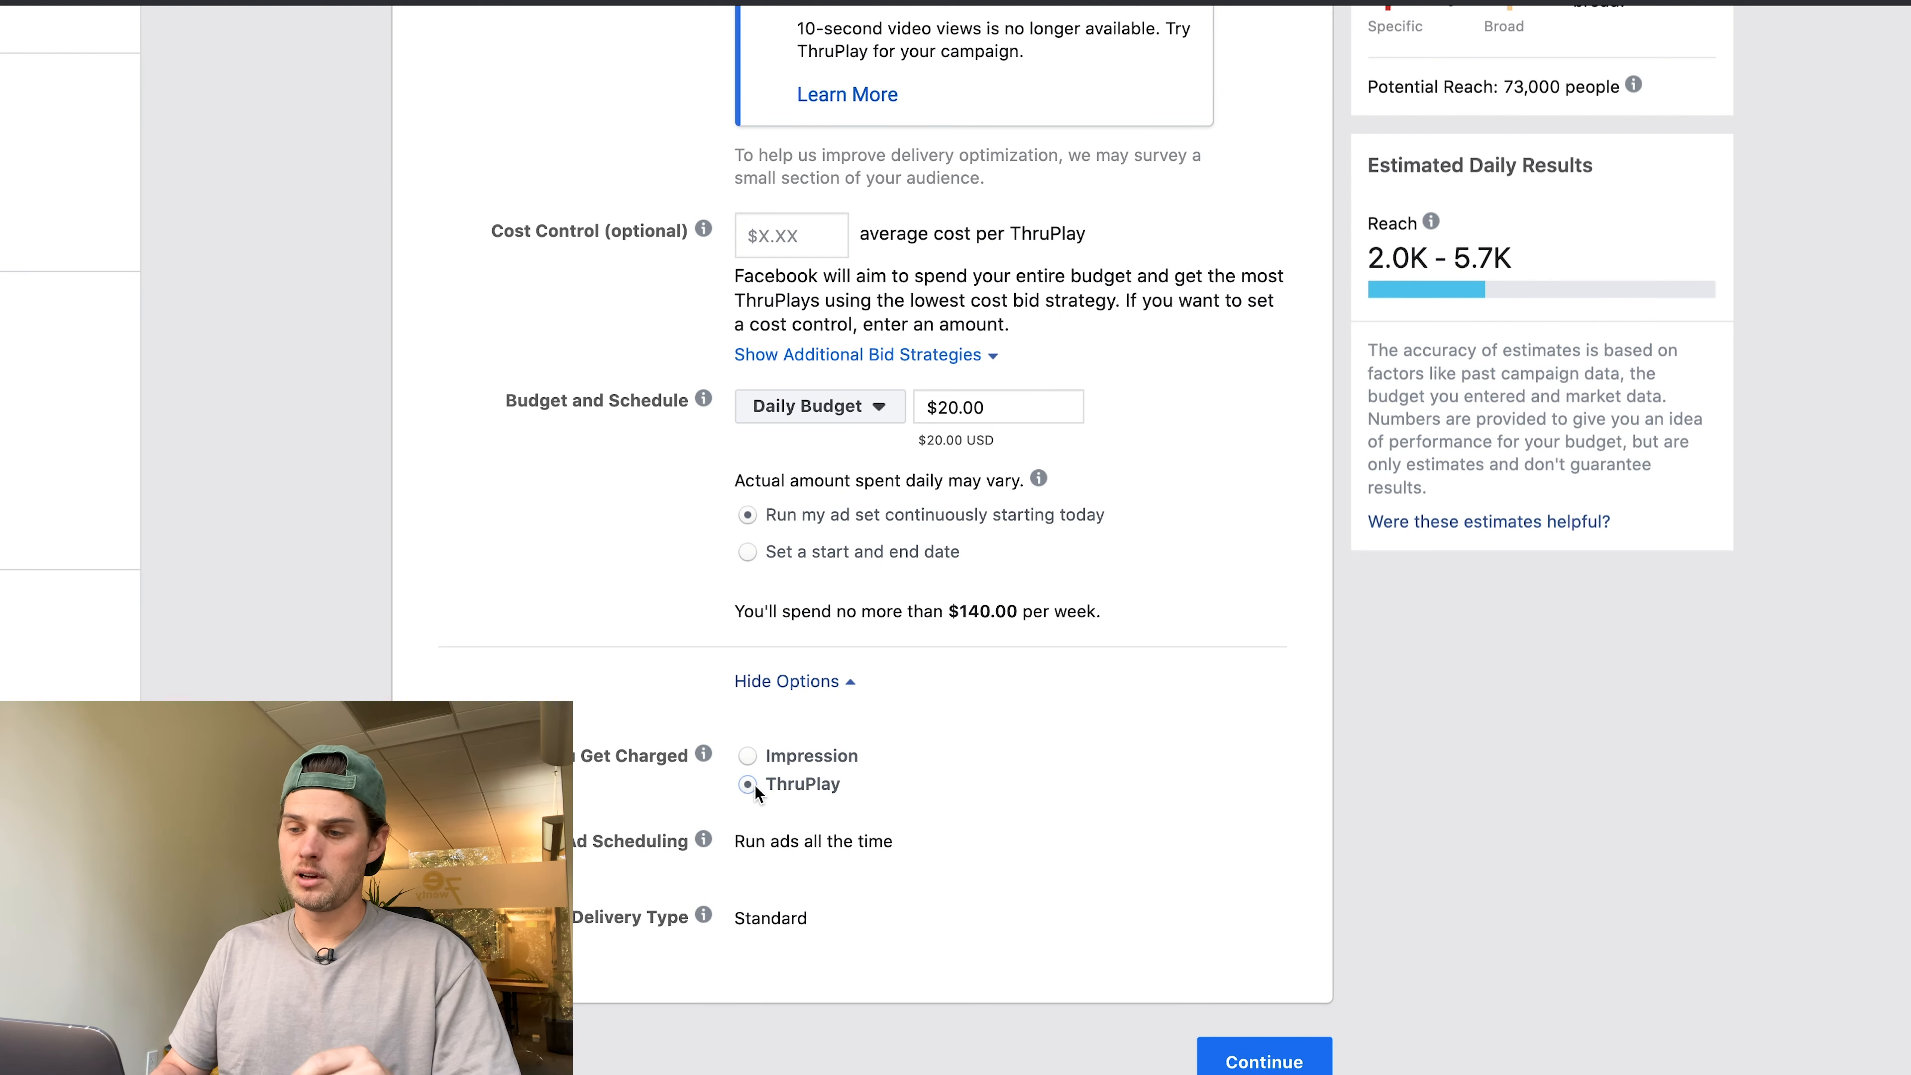
scroll(1145, 797, up, 2)
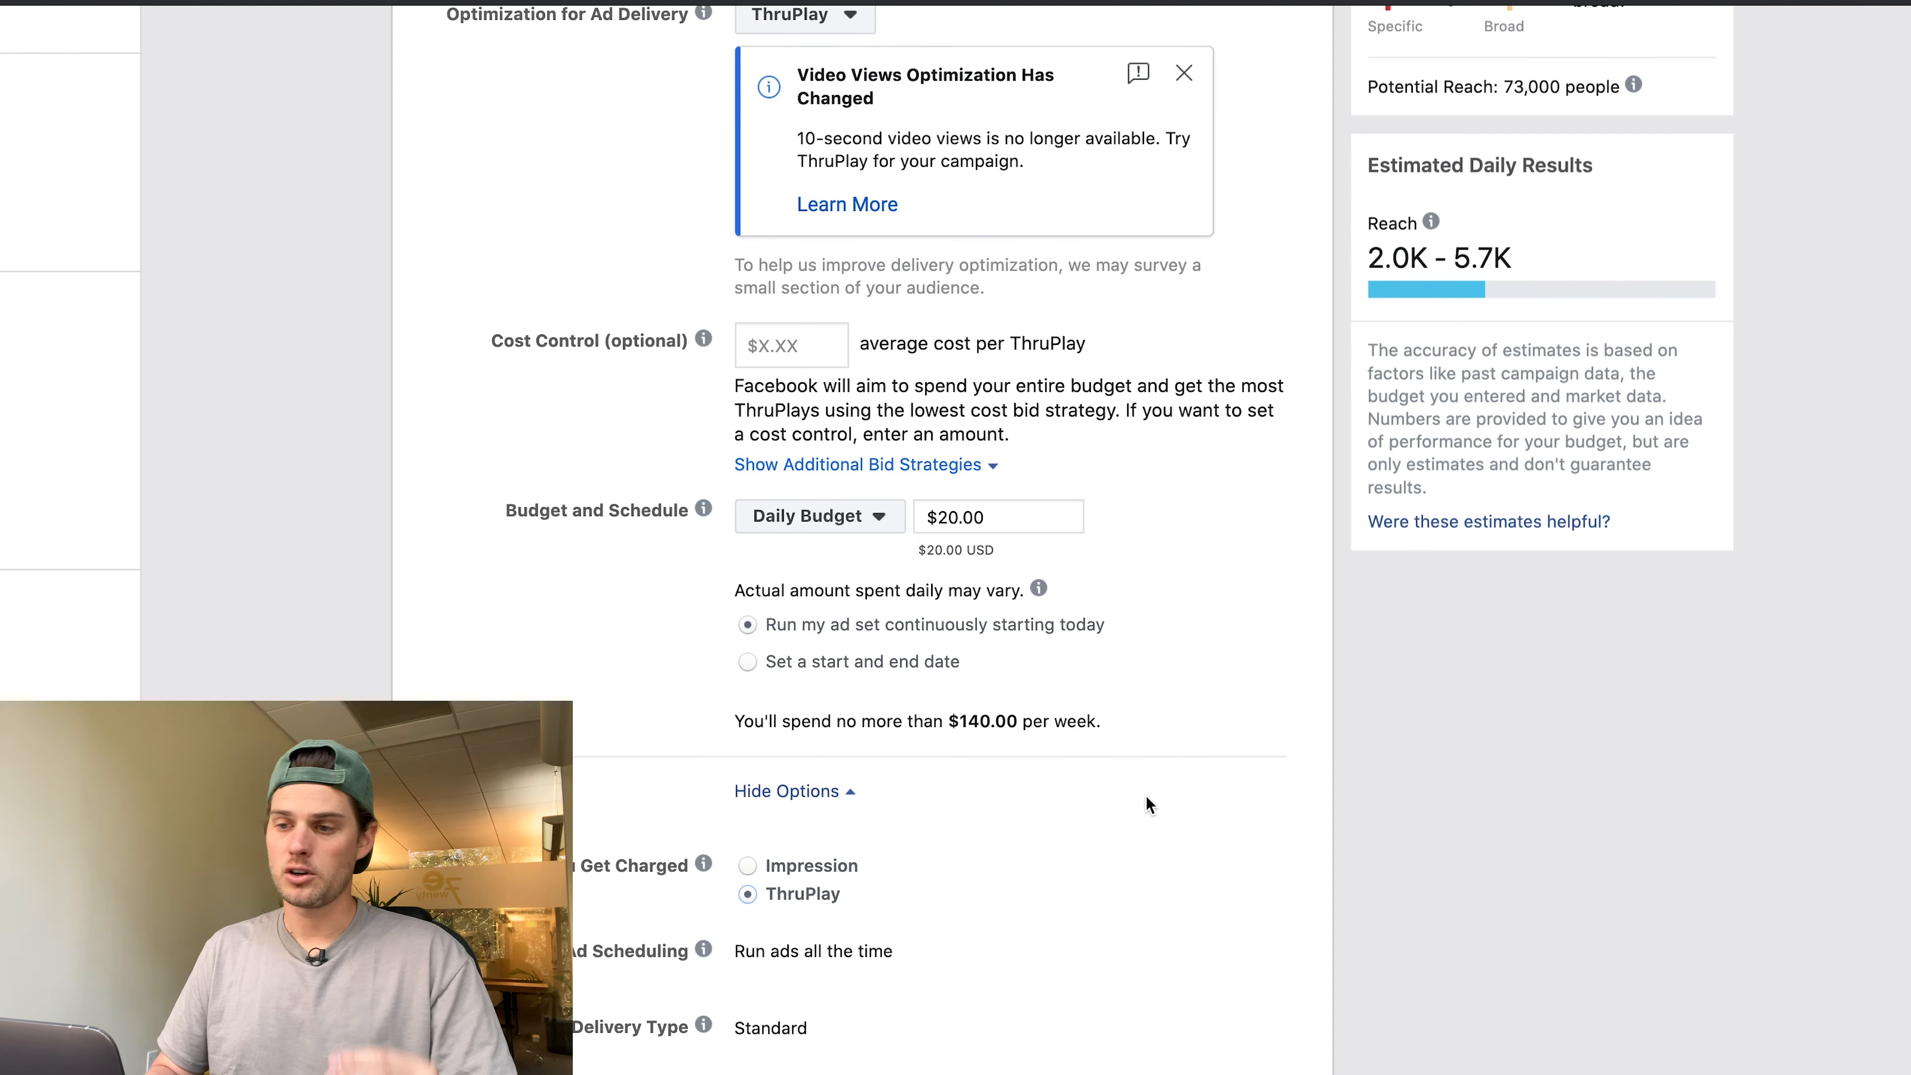
scroll(1145, 796, up, 8)
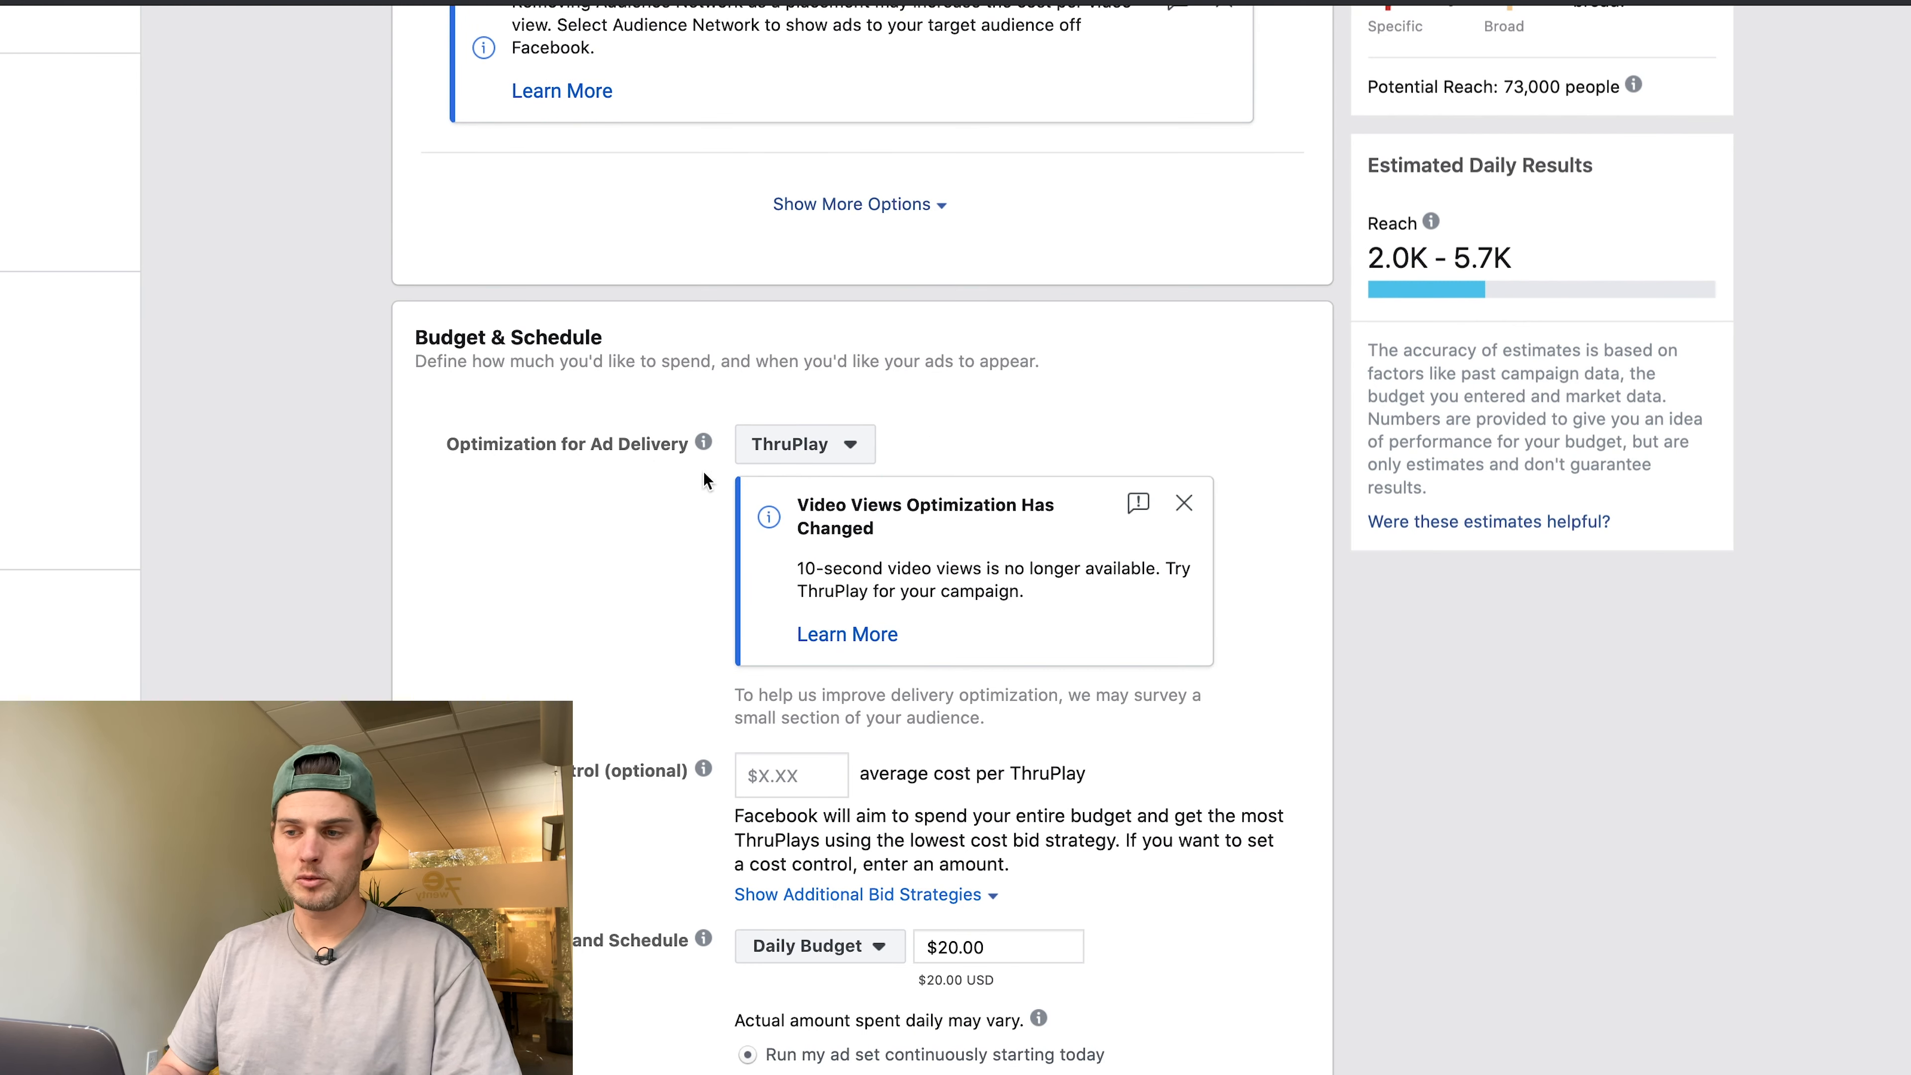
scroll(688, 468, down, 10)
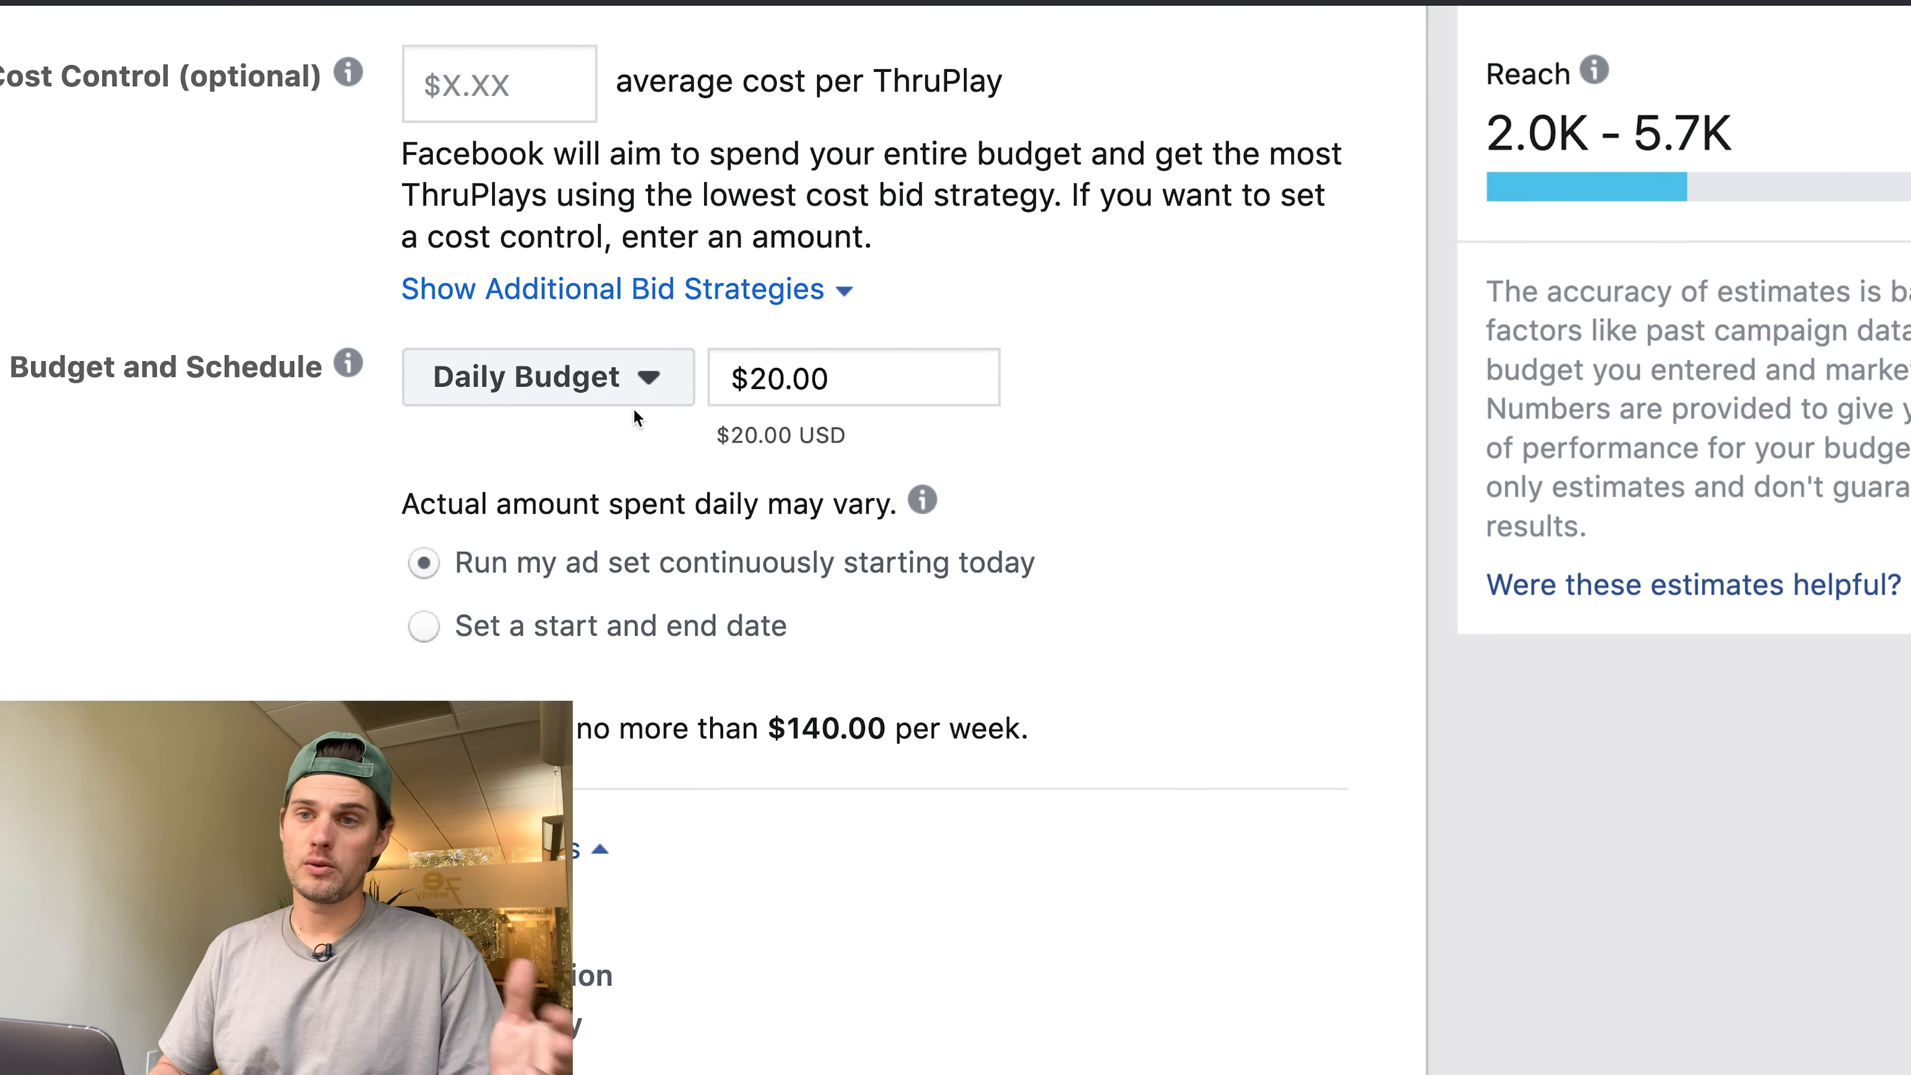
click(629, 376)
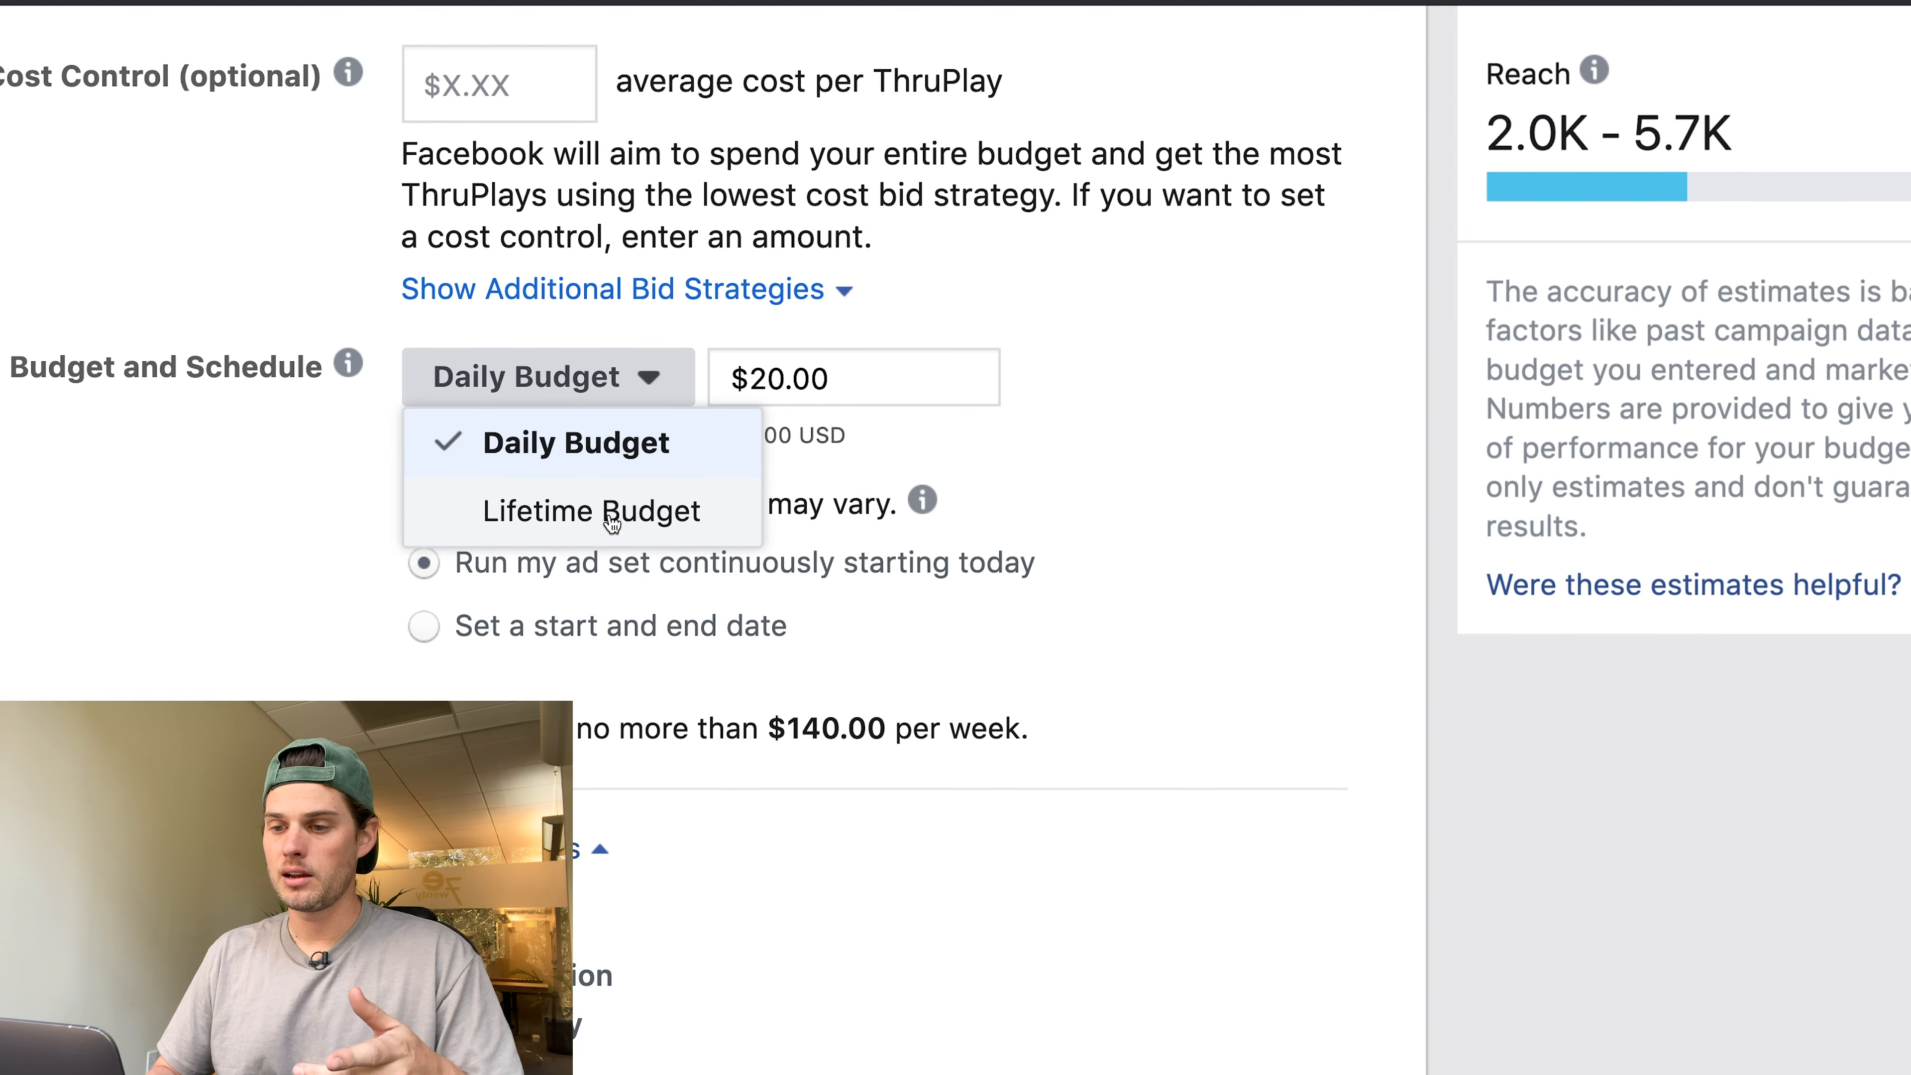
click(262, 557)
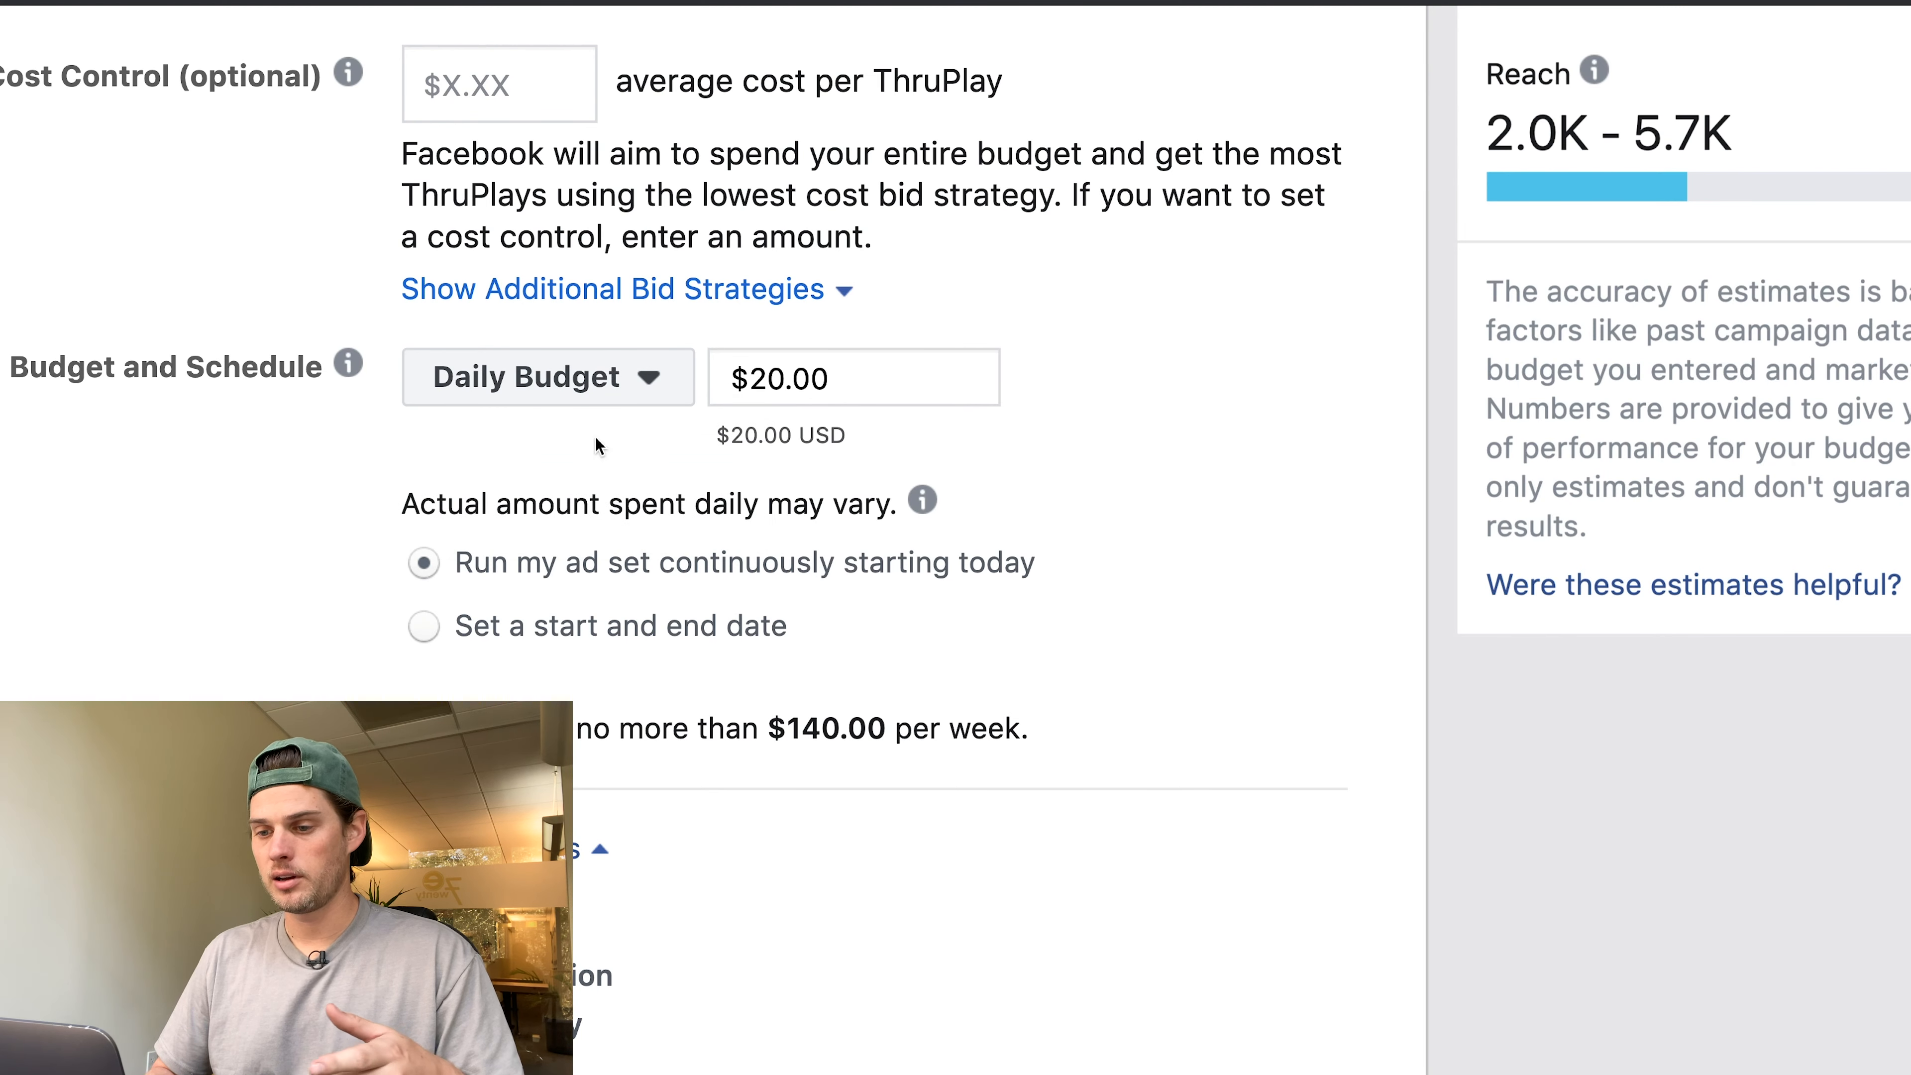
mouse_move(348, 364)
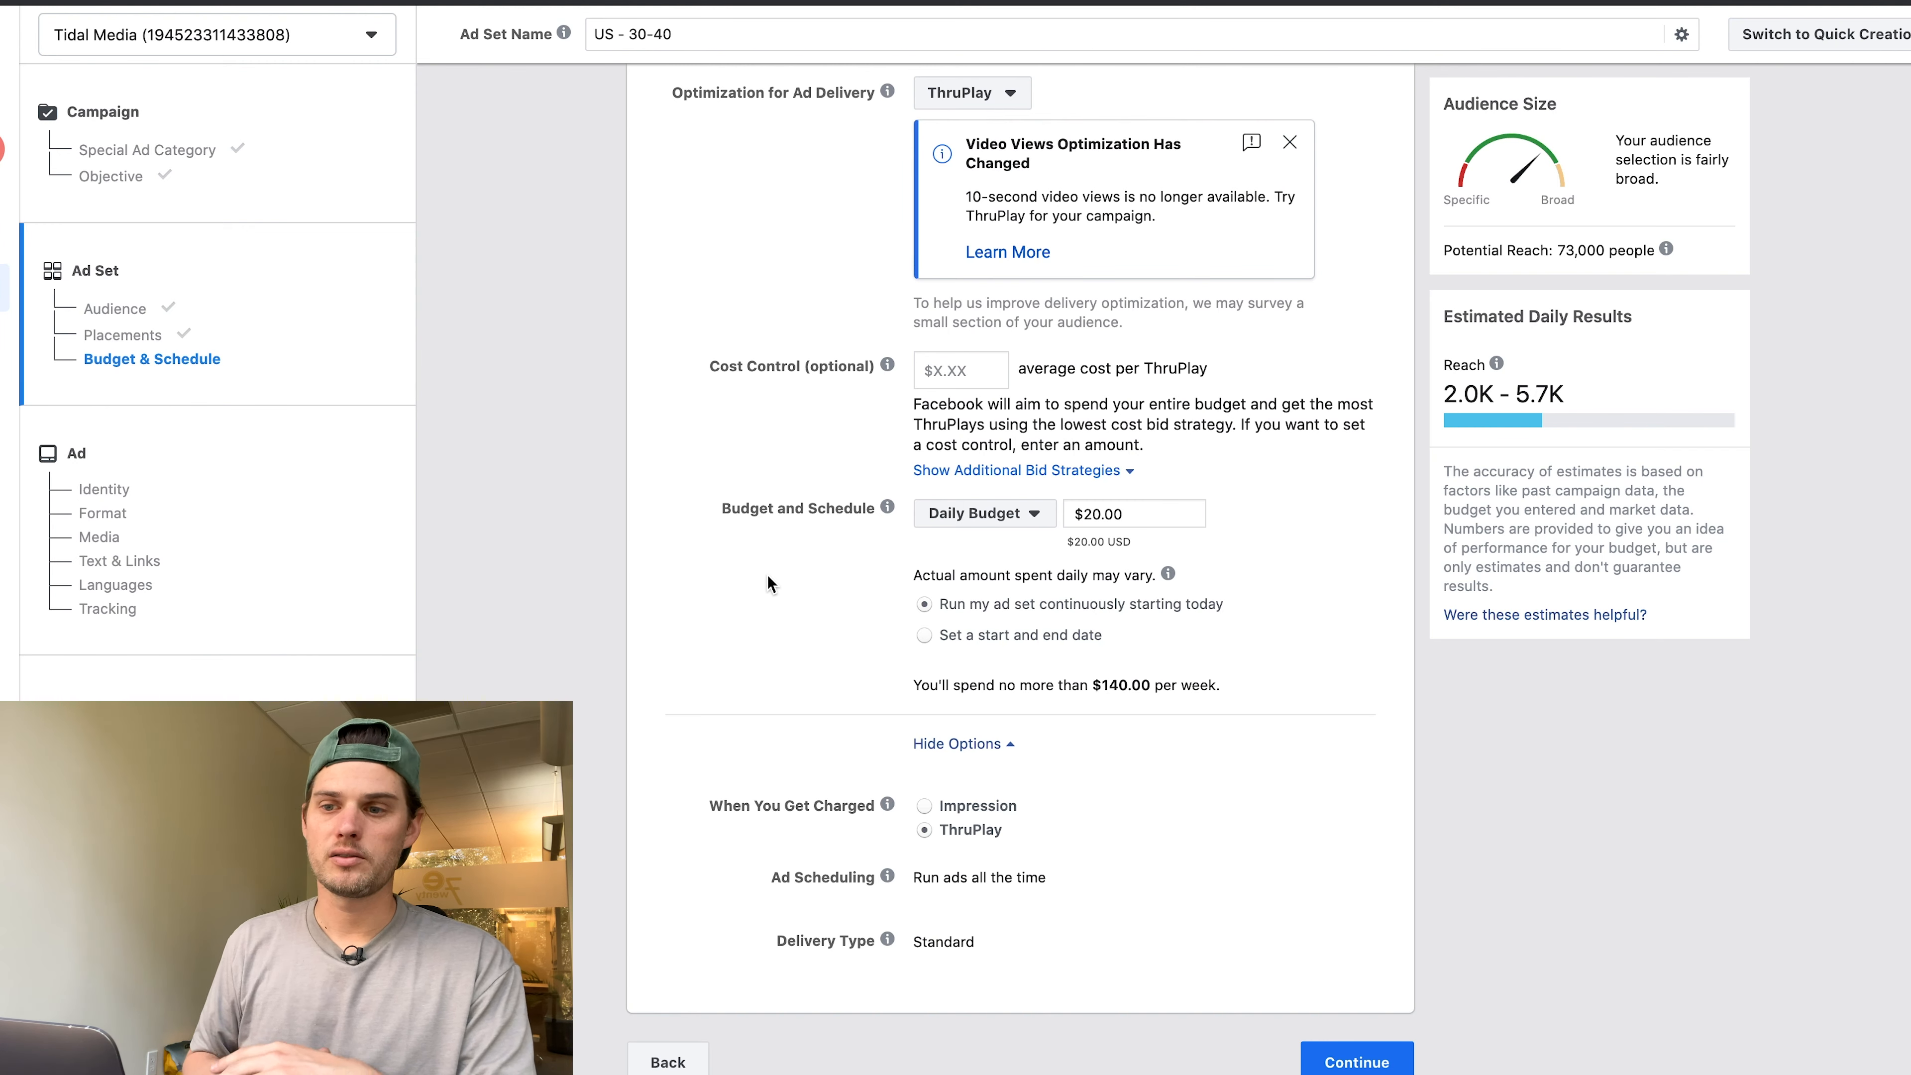
Continue from the finished ad set to the ad-level form.
scroll(767, 583, down, 1)
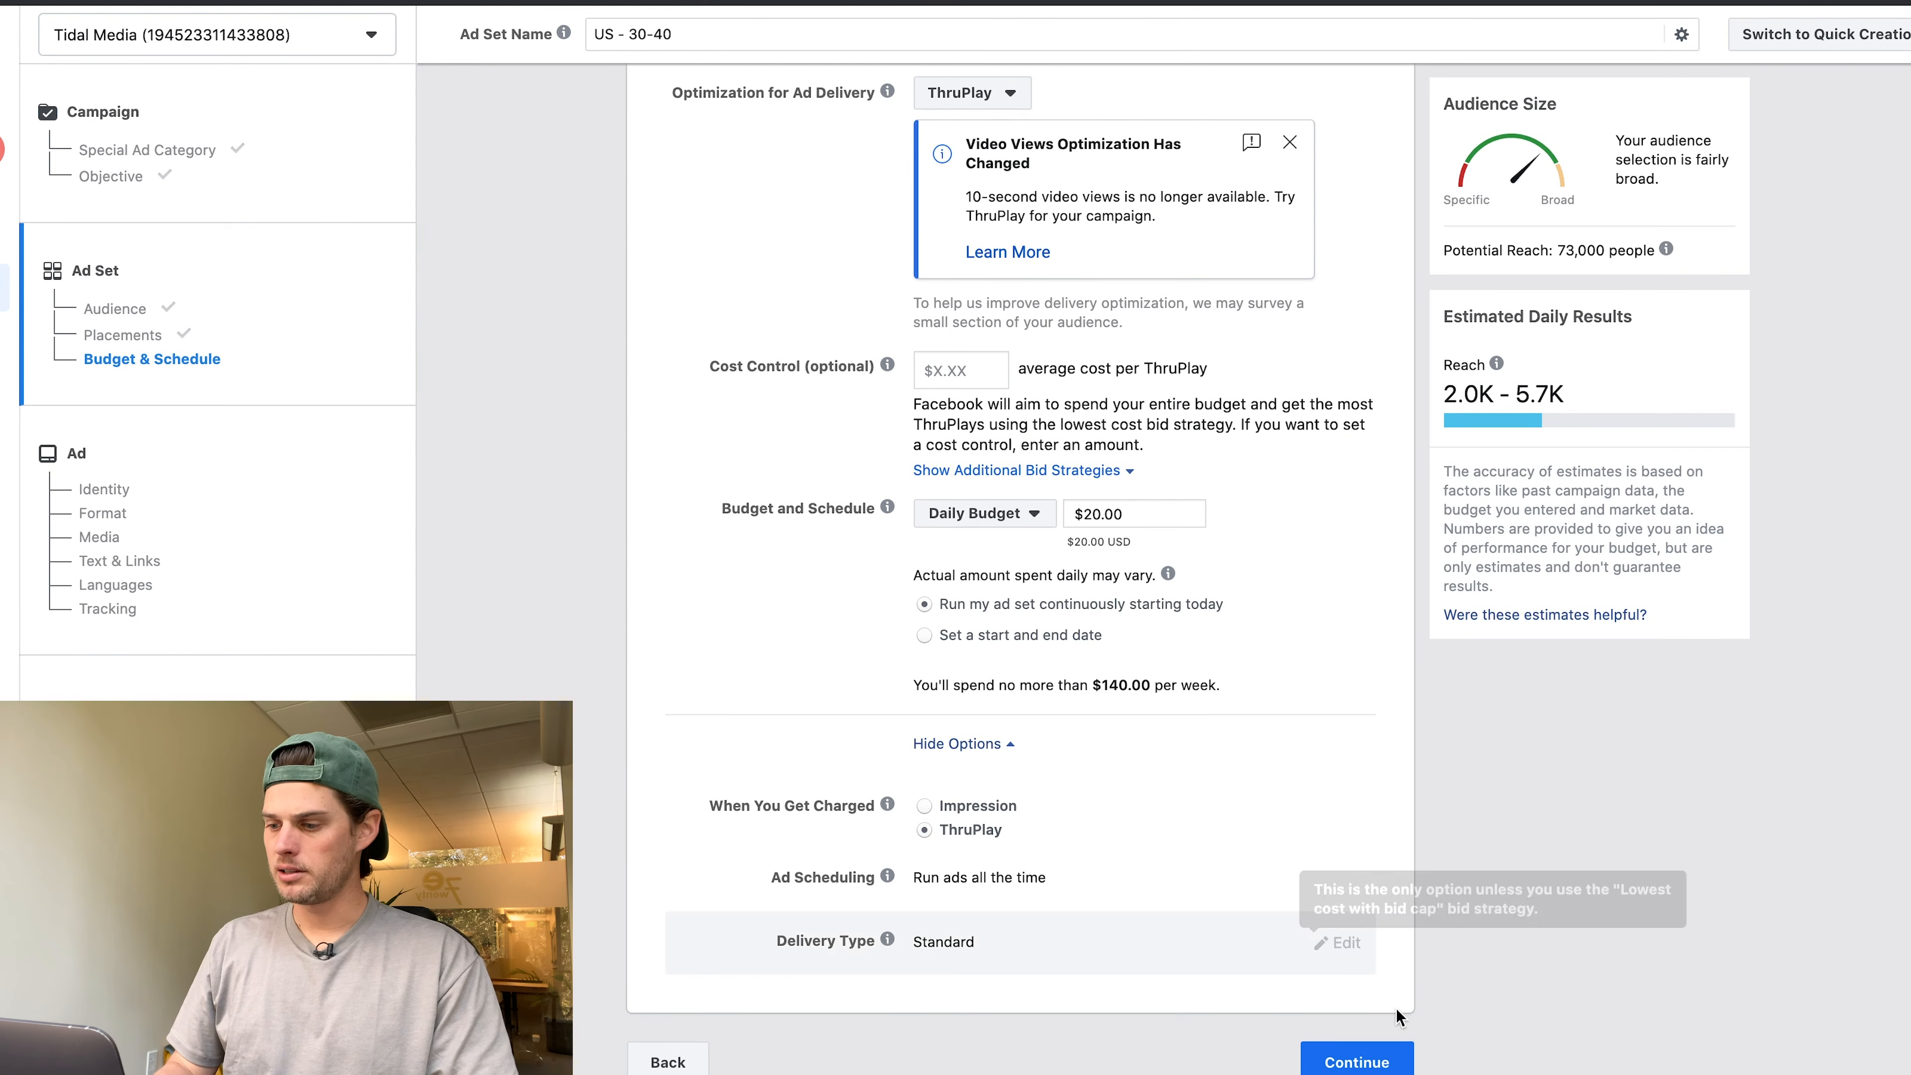
click(1356, 1049)
scroll(717, 193, down, 1)
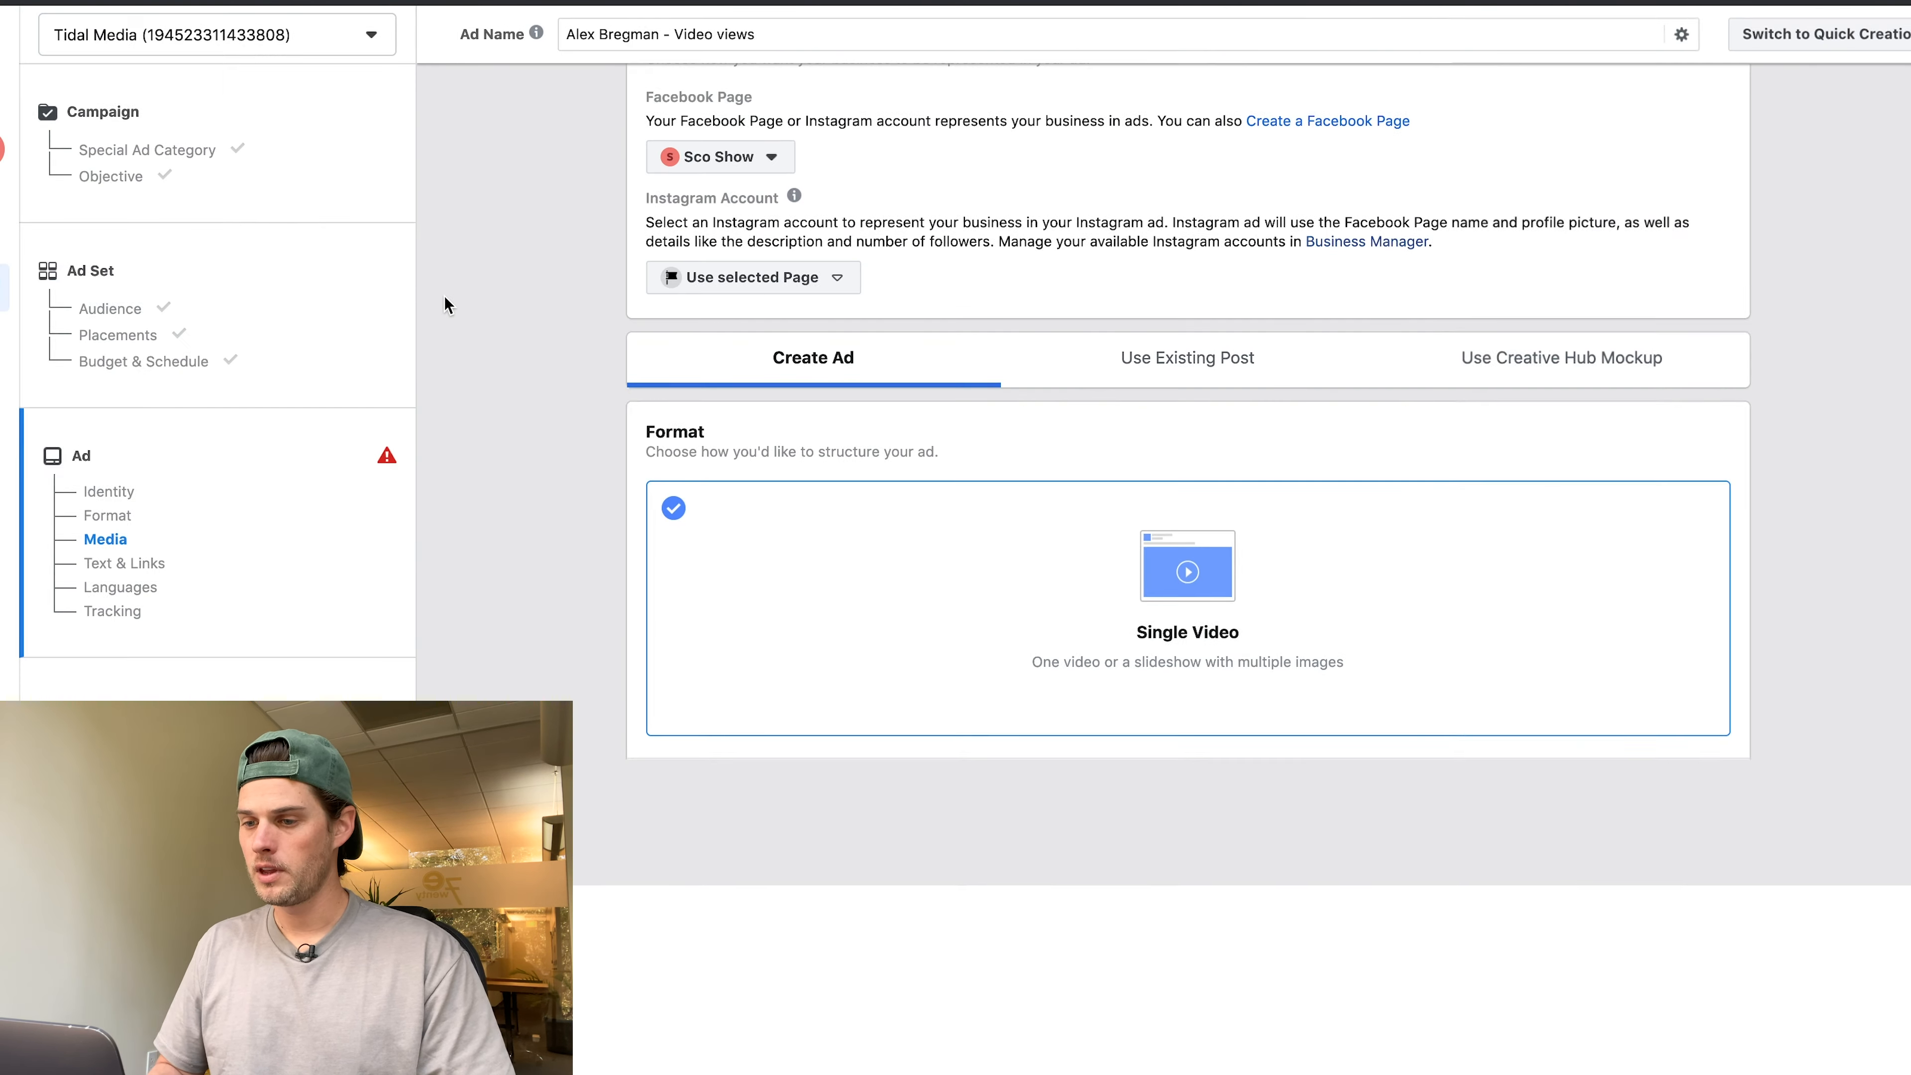
Review Media and Text & Links, click into Primary Text, and reach the video_id error under Tracking.
scroll(668, 482, down, 3)
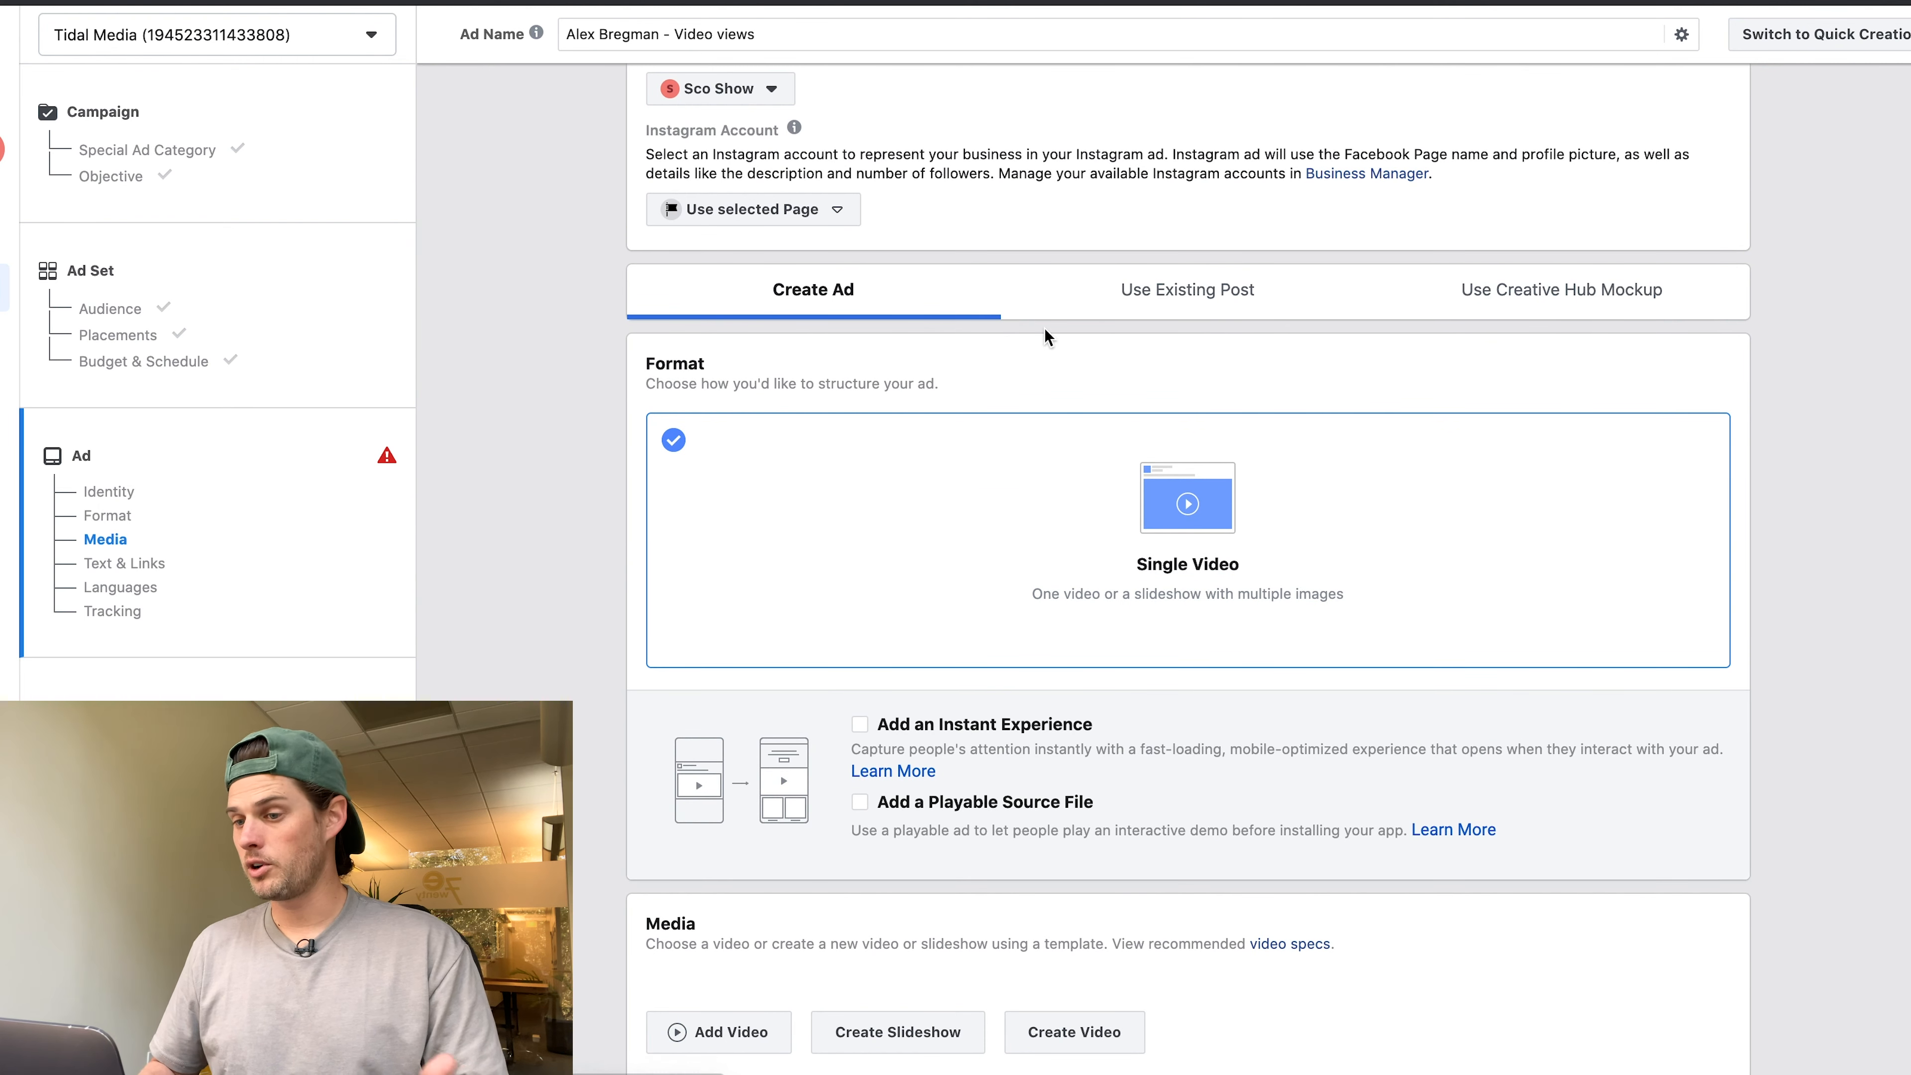
scroll(852, 336, down, 5)
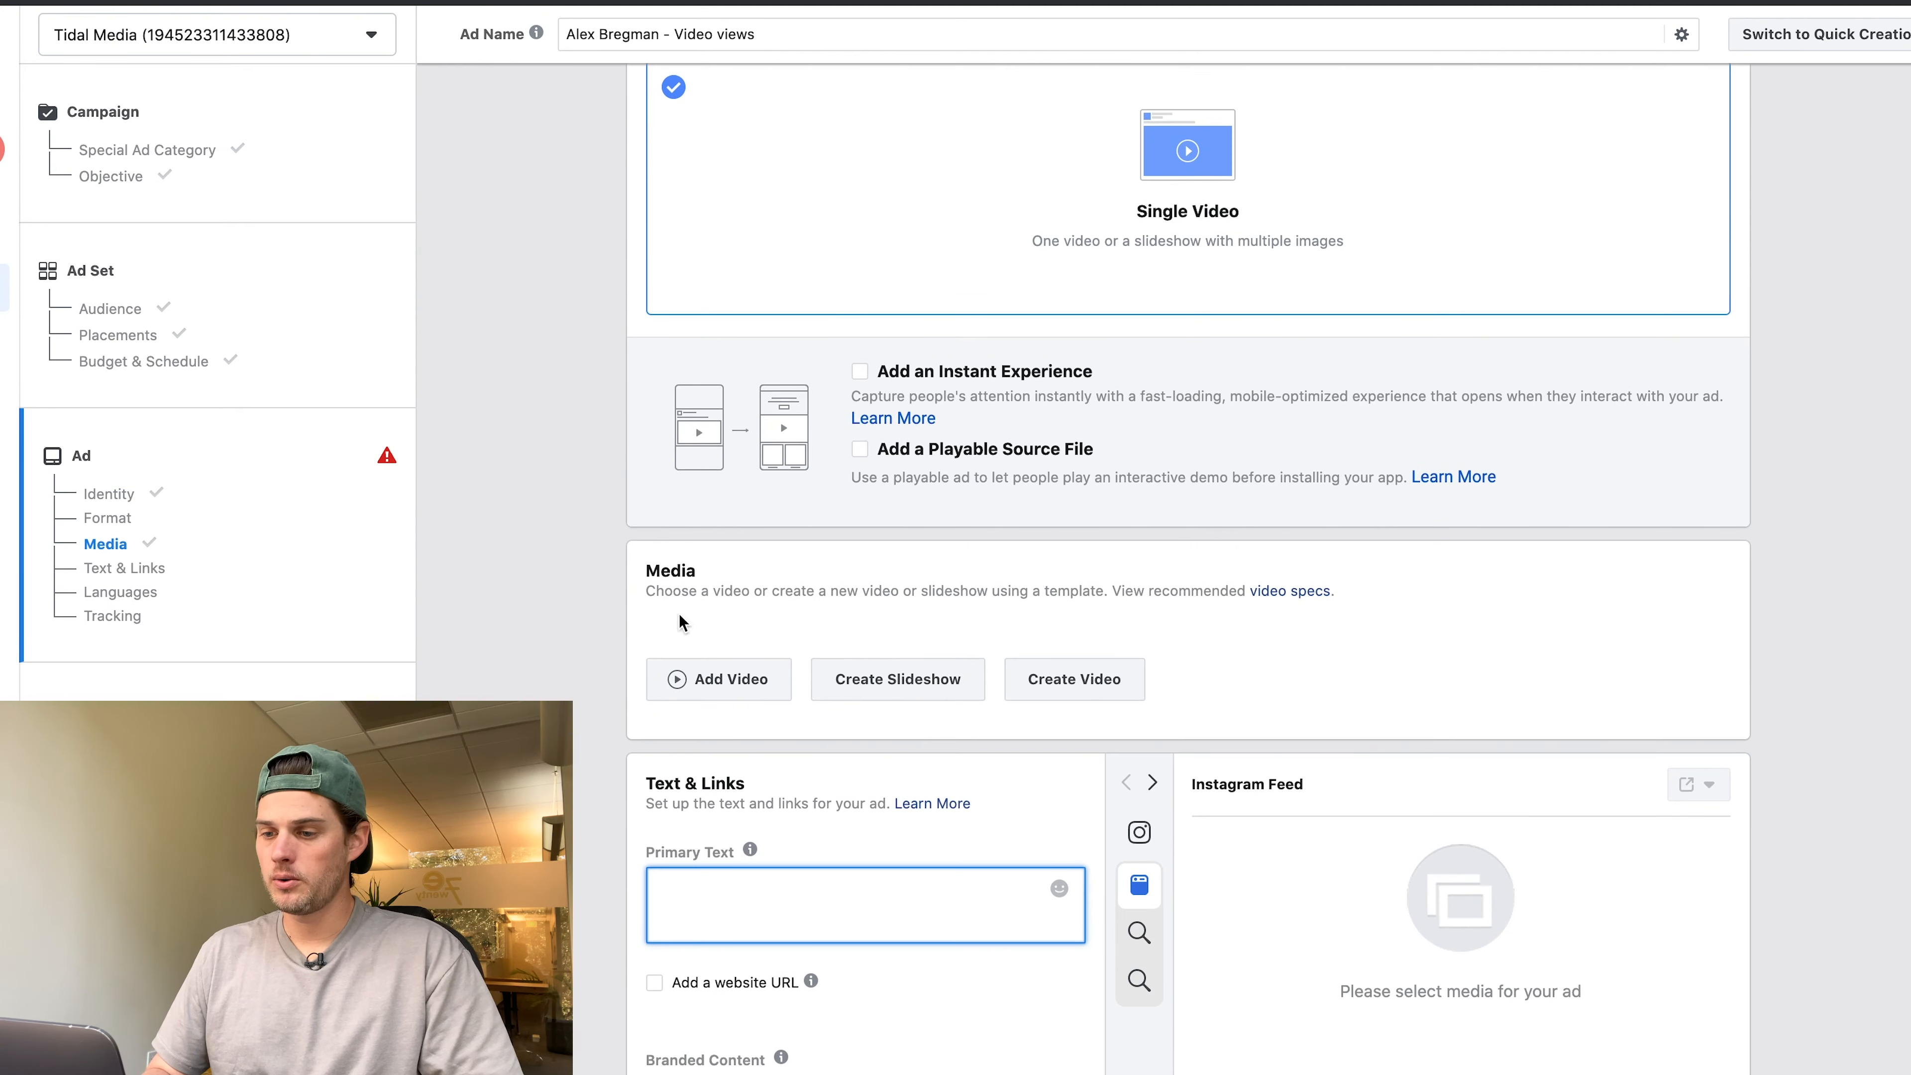
scroll(679, 614, down, 3)
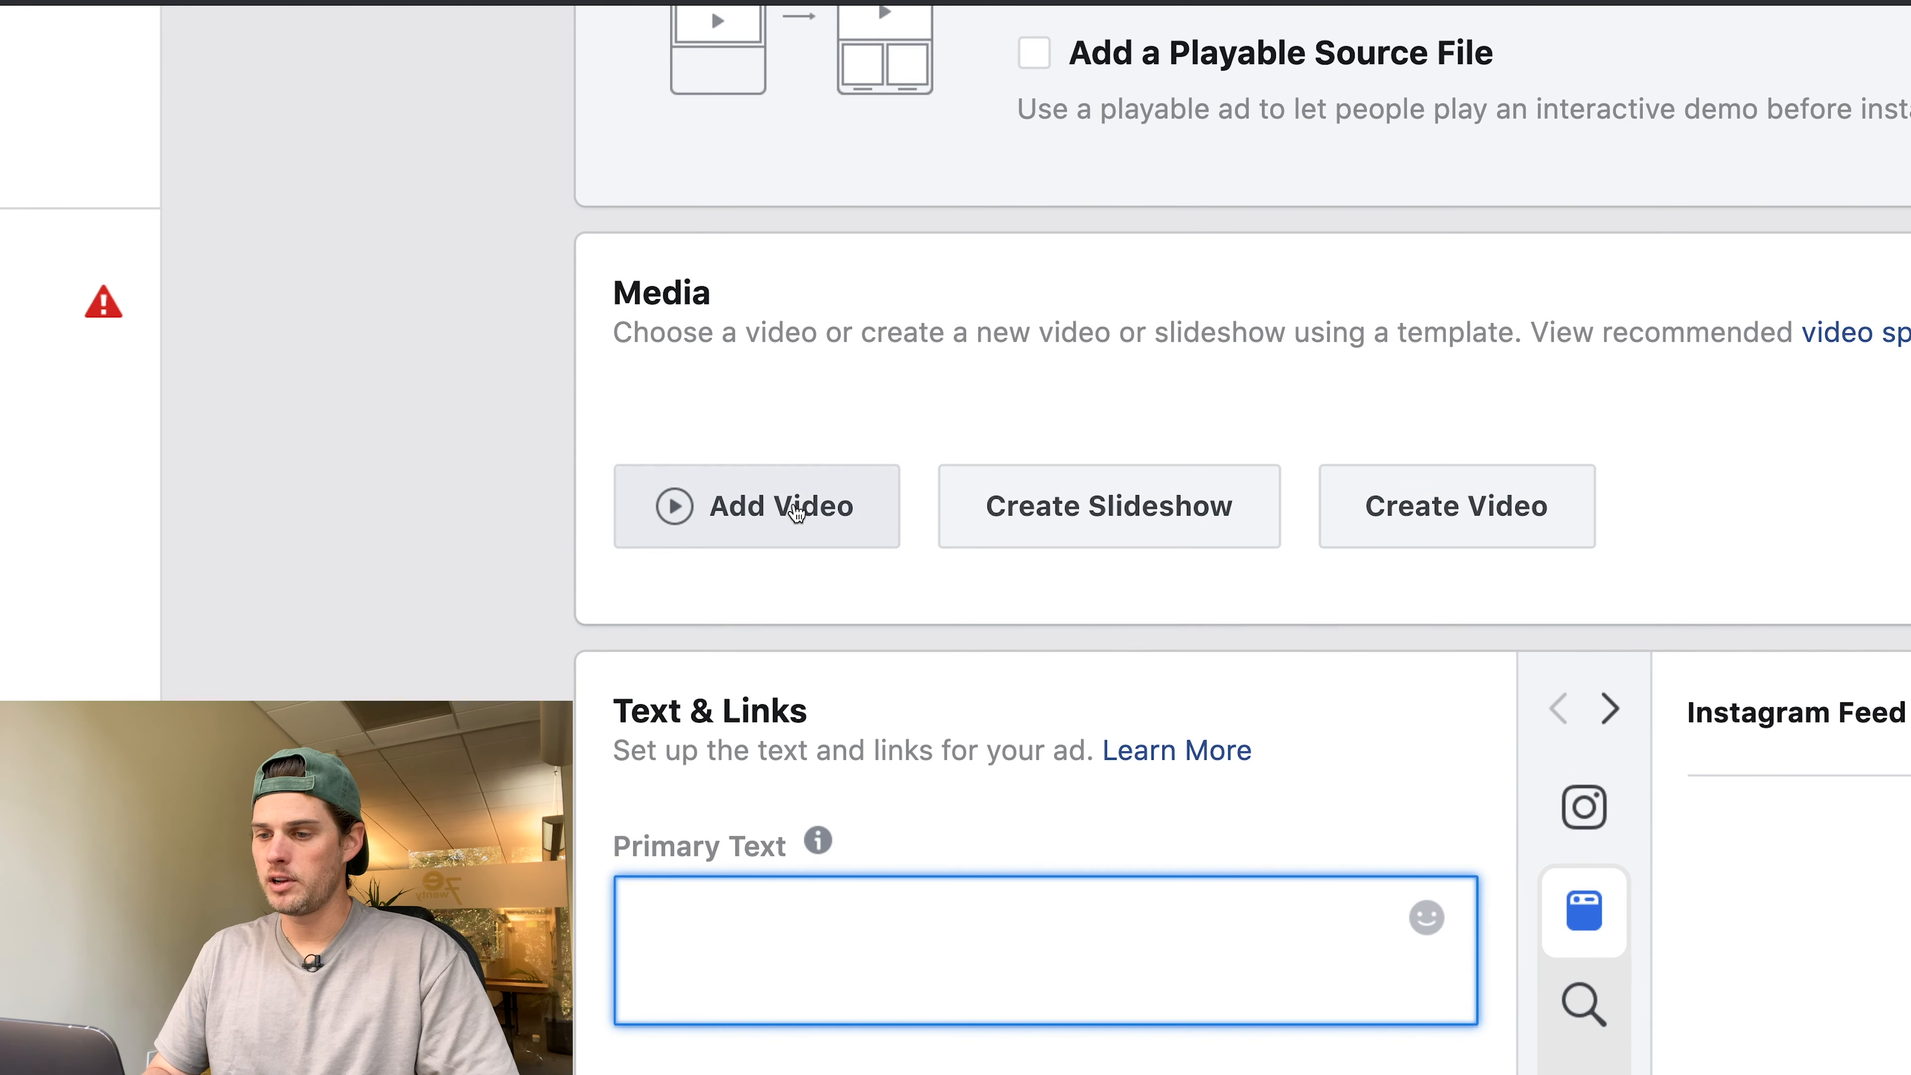
click(368, 534)
scroll(368, 535, down, 5)
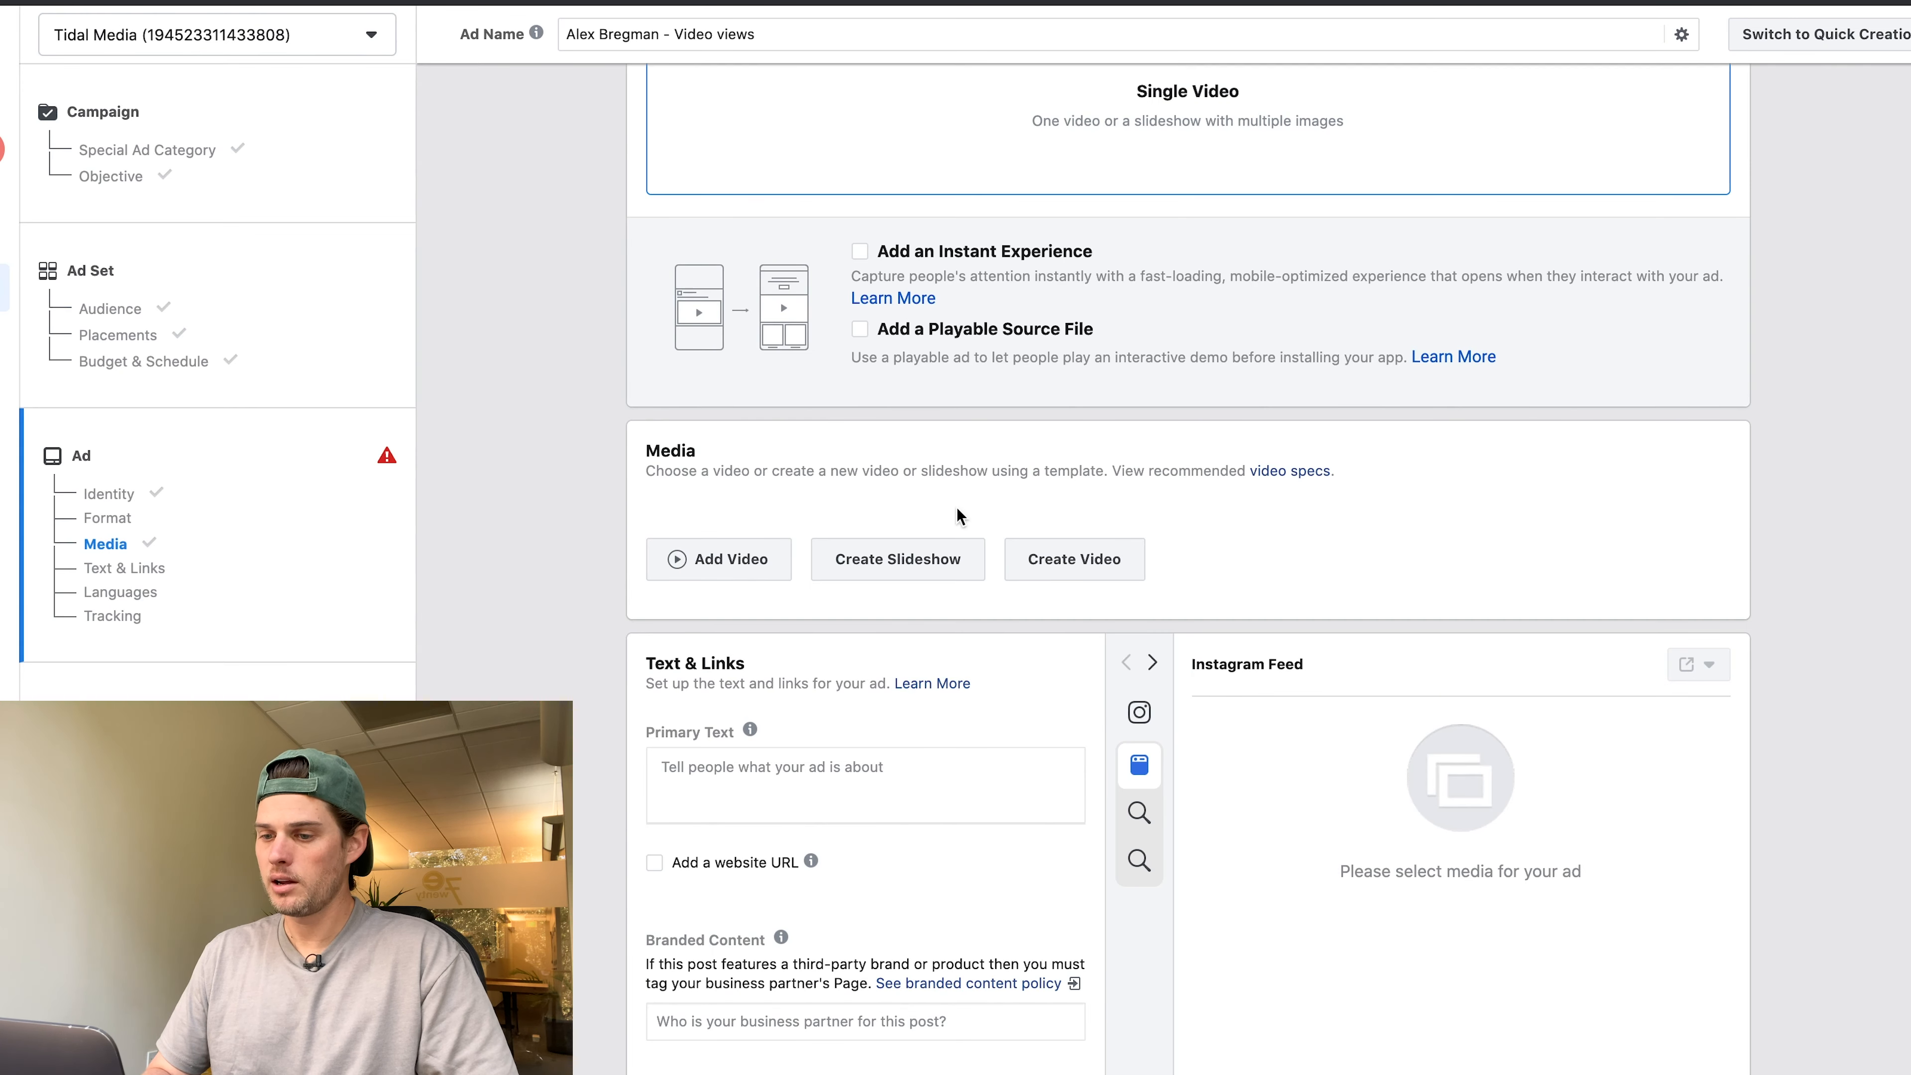
scroll(957, 507, down, 5)
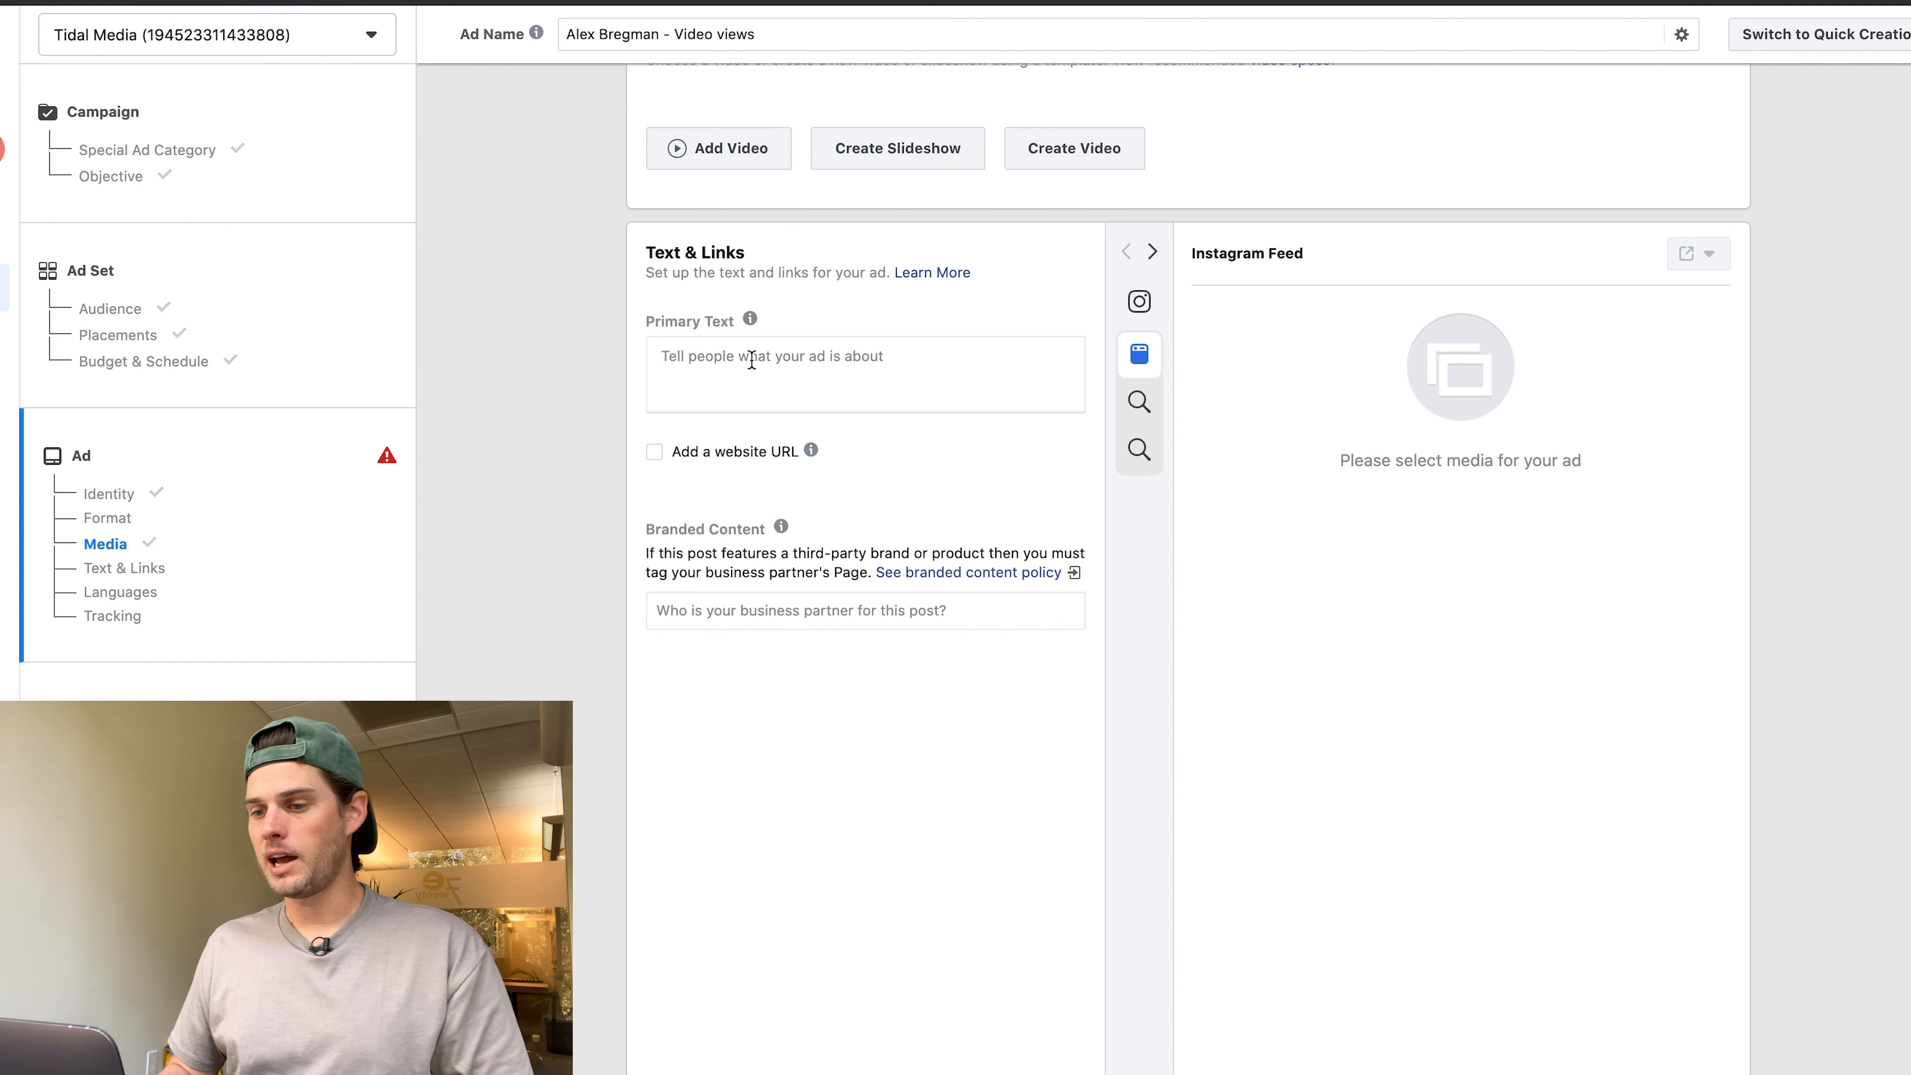
click(685, 359)
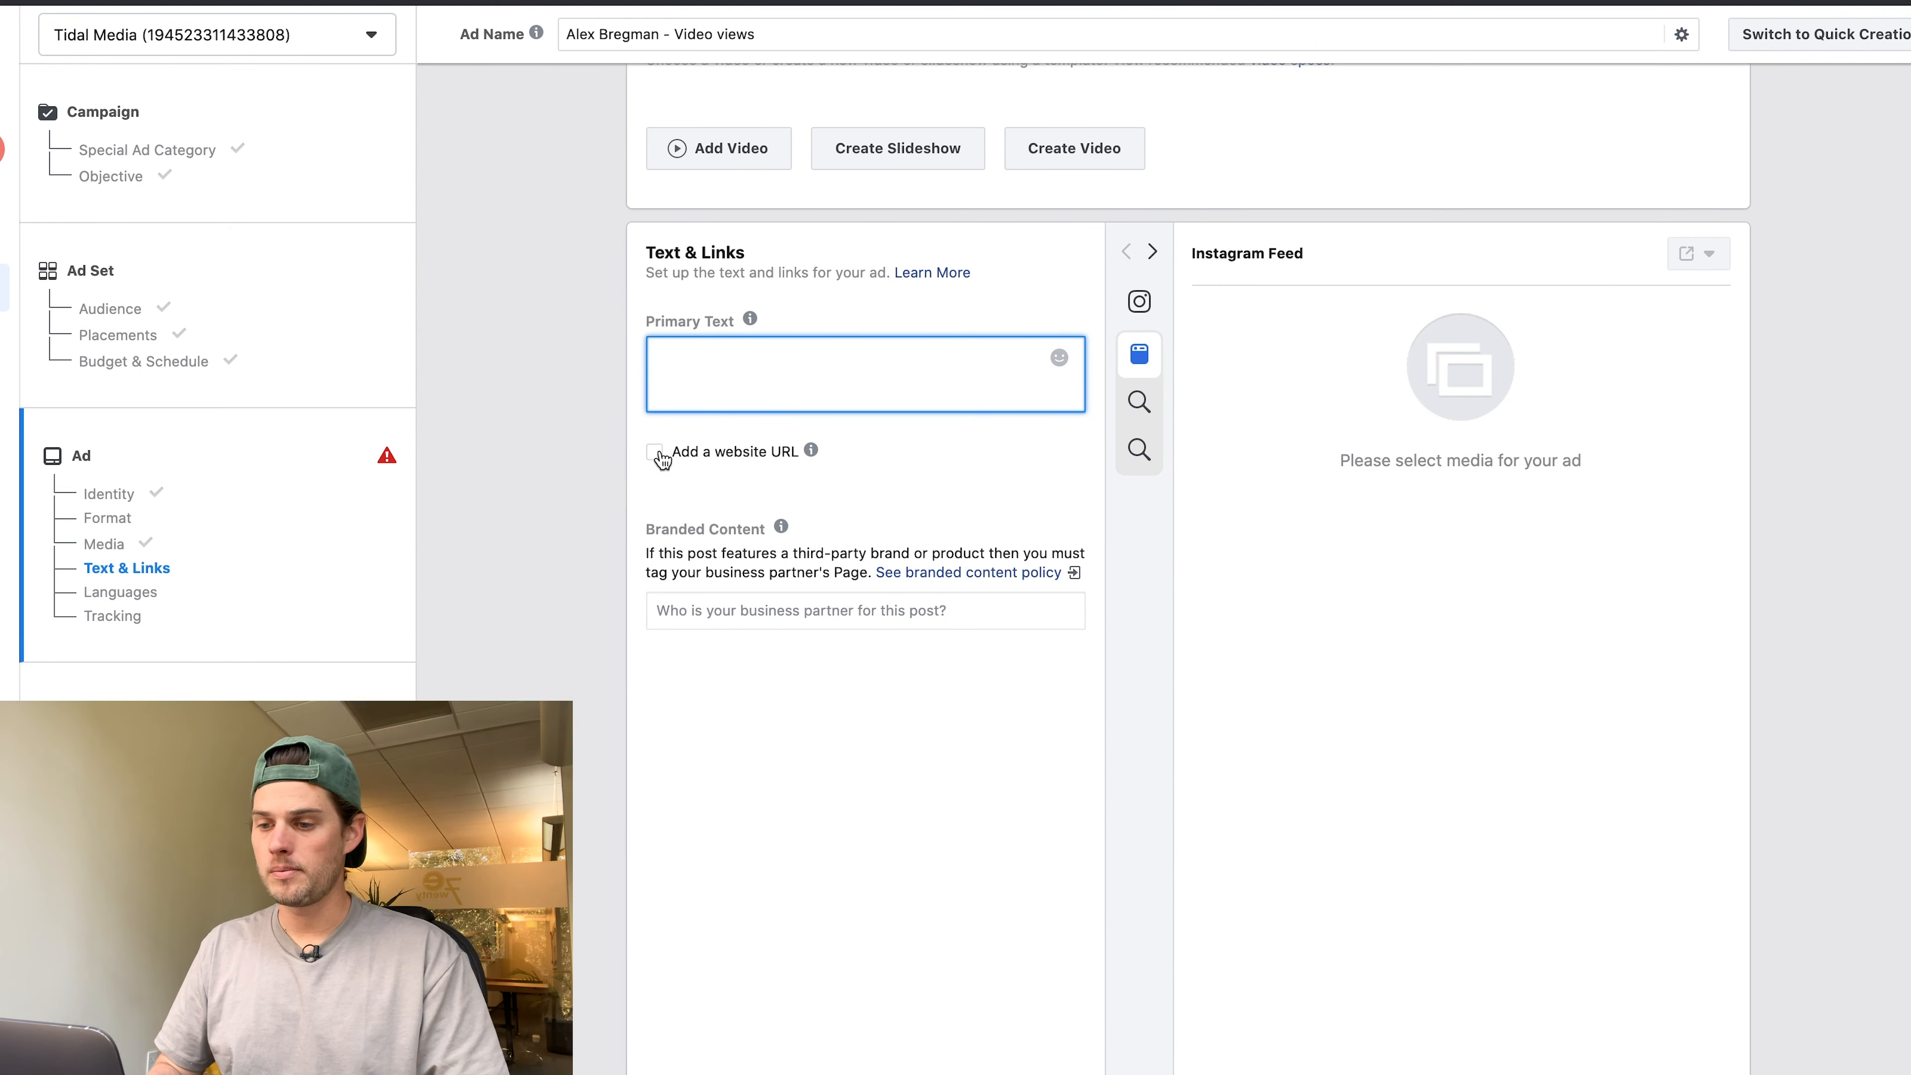
scroll(1575, 448, down, 5)
scroll(1576, 448, down, 7)
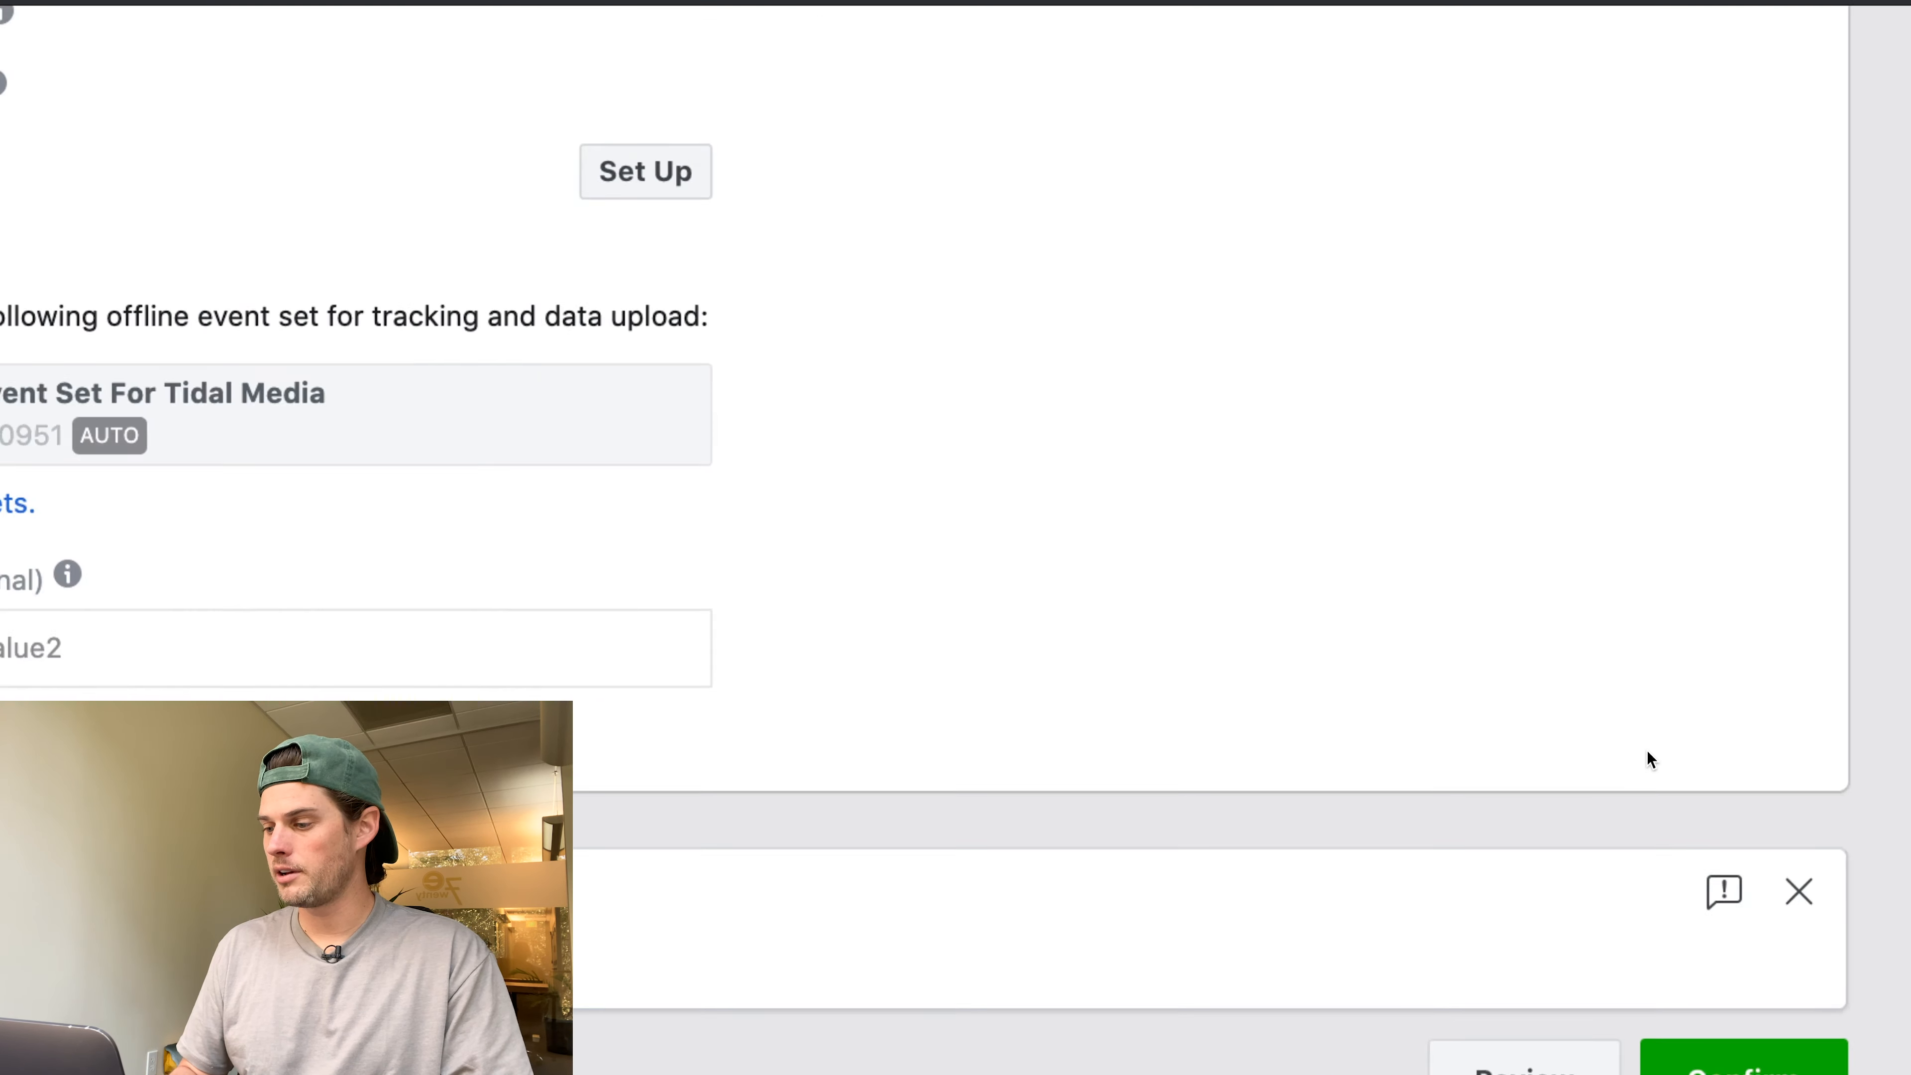
scroll(1646, 752, down, 5)
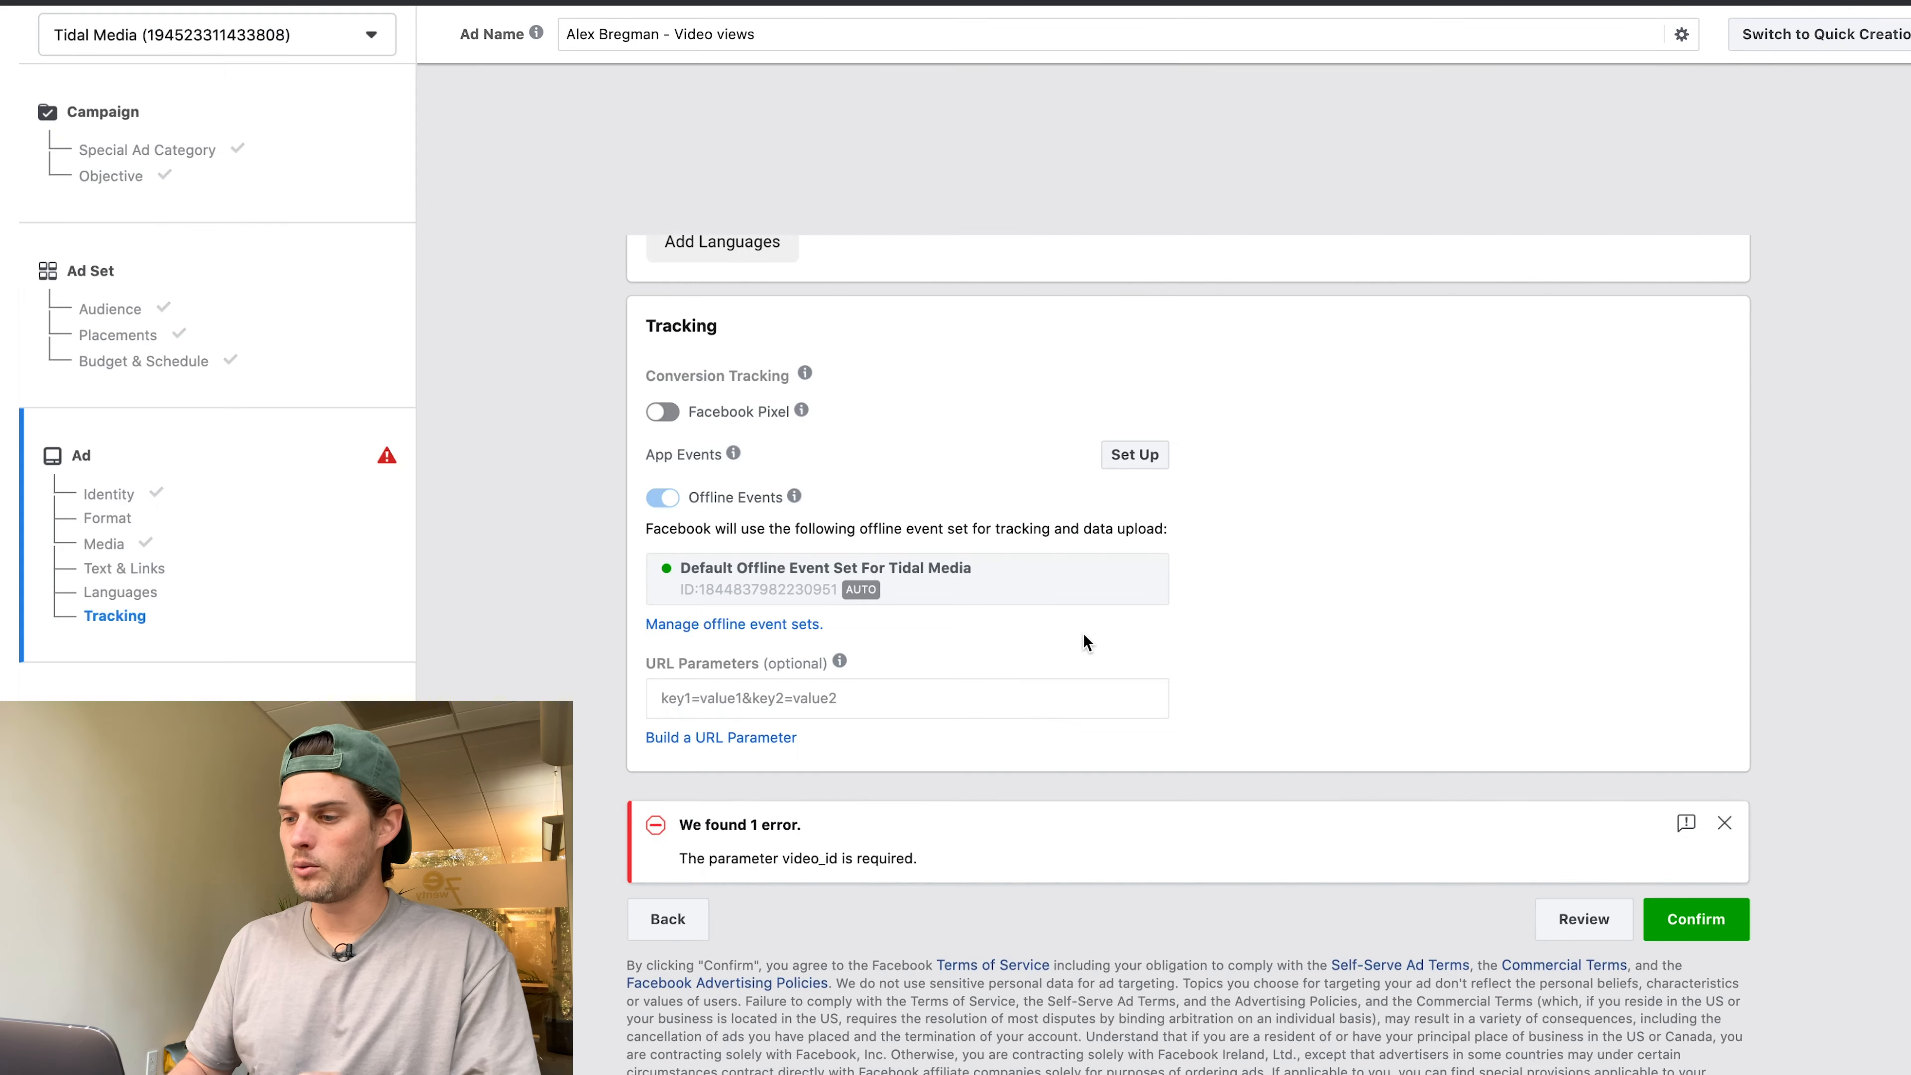